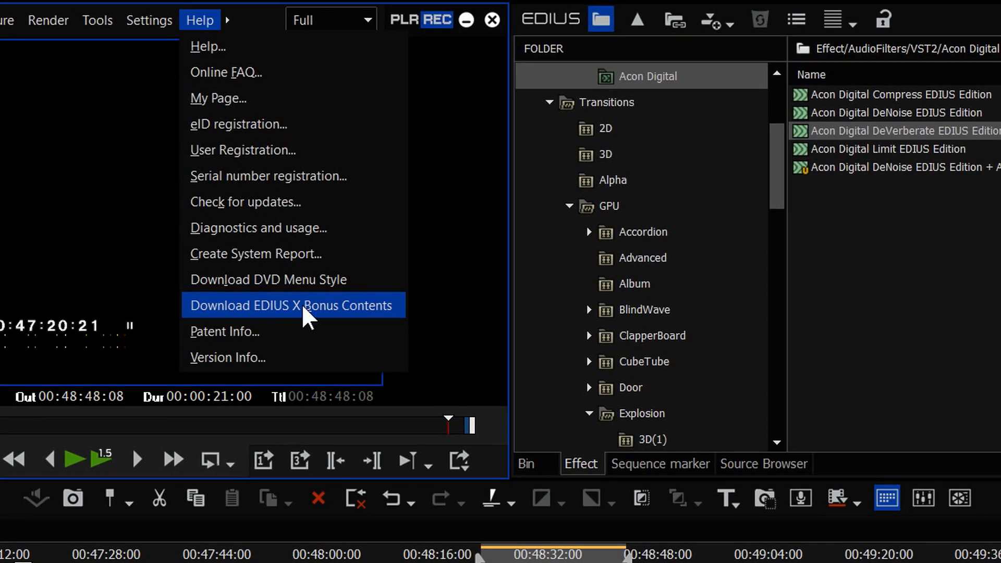
Step: Examine the plug-ins on the EDIUS X Bonus Contents download page and open the DVD Menu Style download
left_click(302, 303)
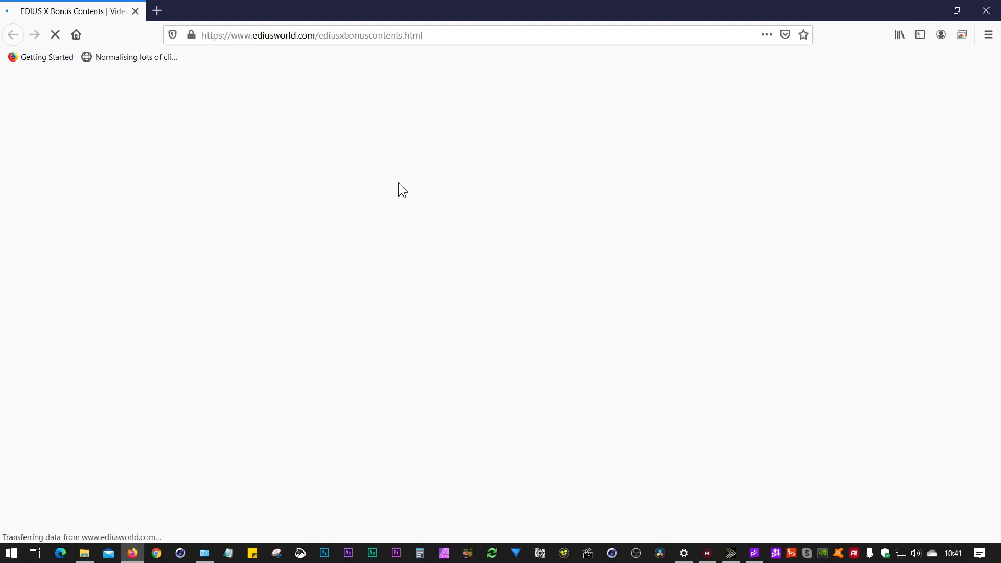
scroll(261, 282, "down", 6)
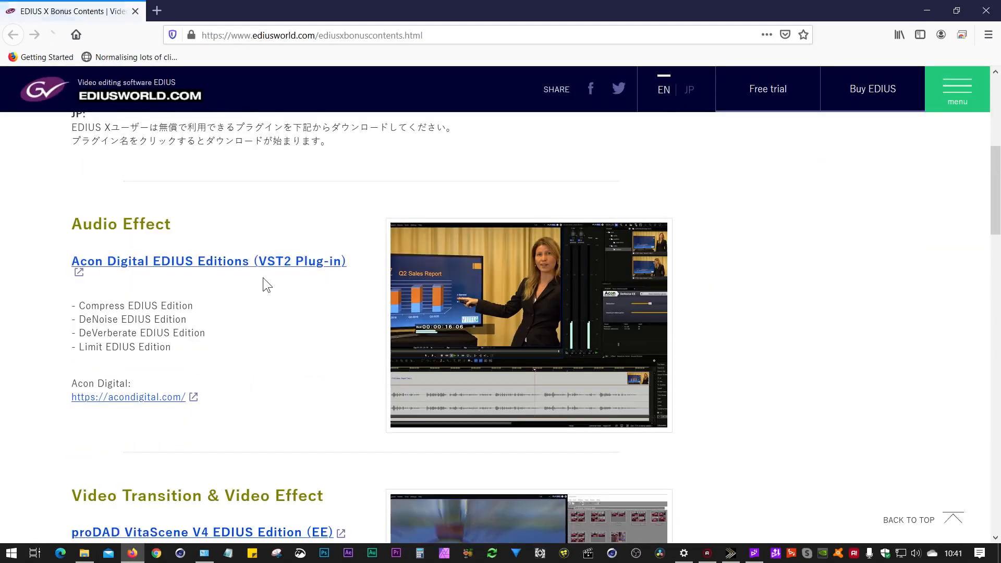
scroll(262, 277, "down", 3)
scroll(264, 292, "down", 4)
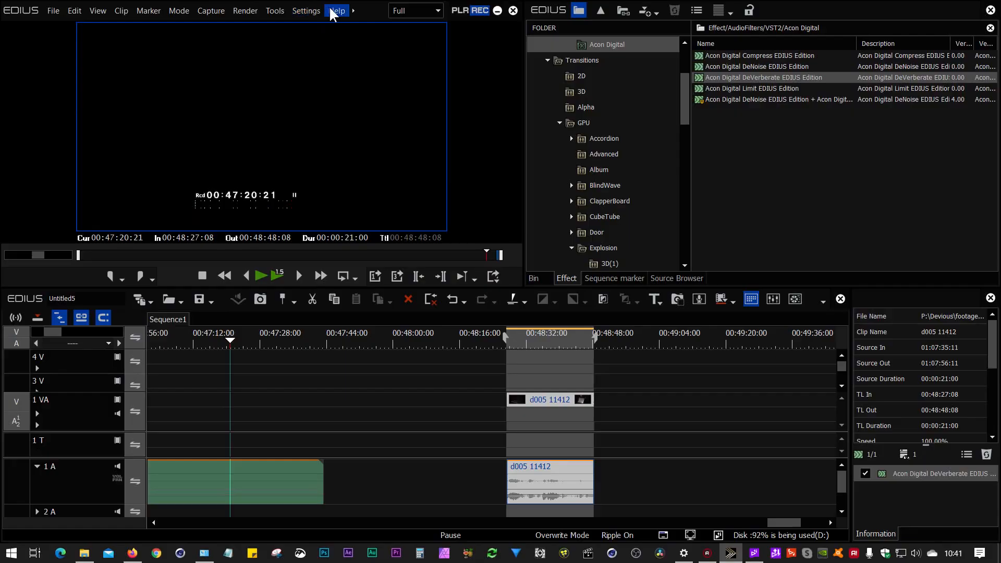
left_click(336, 11)
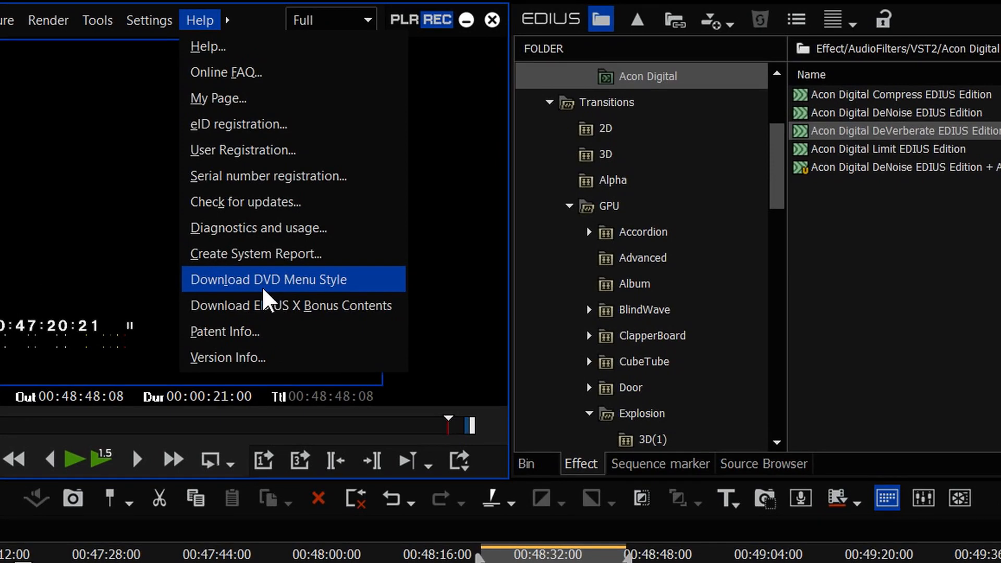
left_click(295, 281)
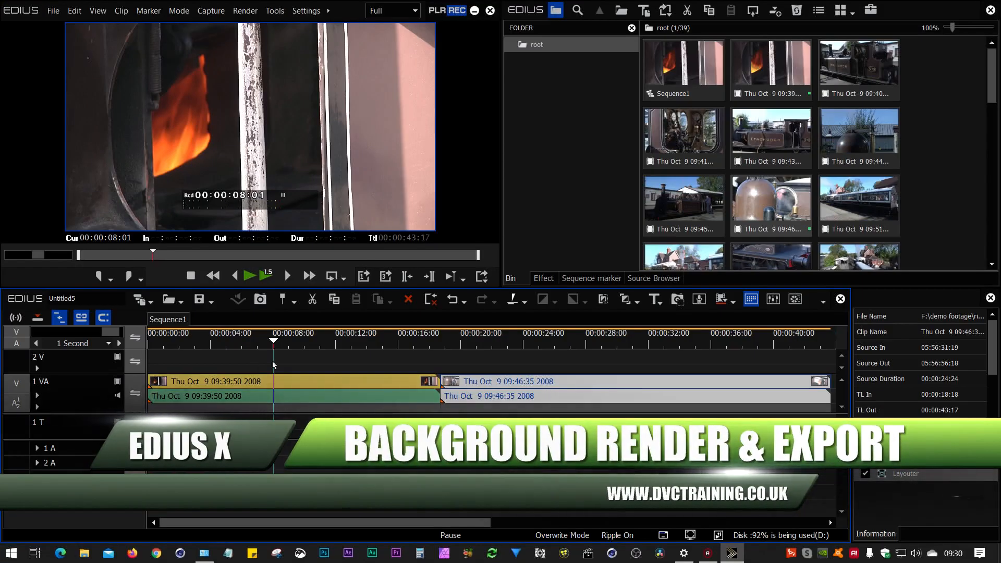
Step: Add the proDAD Vitascene Filter to the first clip on track 1 VA
left_click(276, 382)
left_click_drag(276, 340, 295, 340)
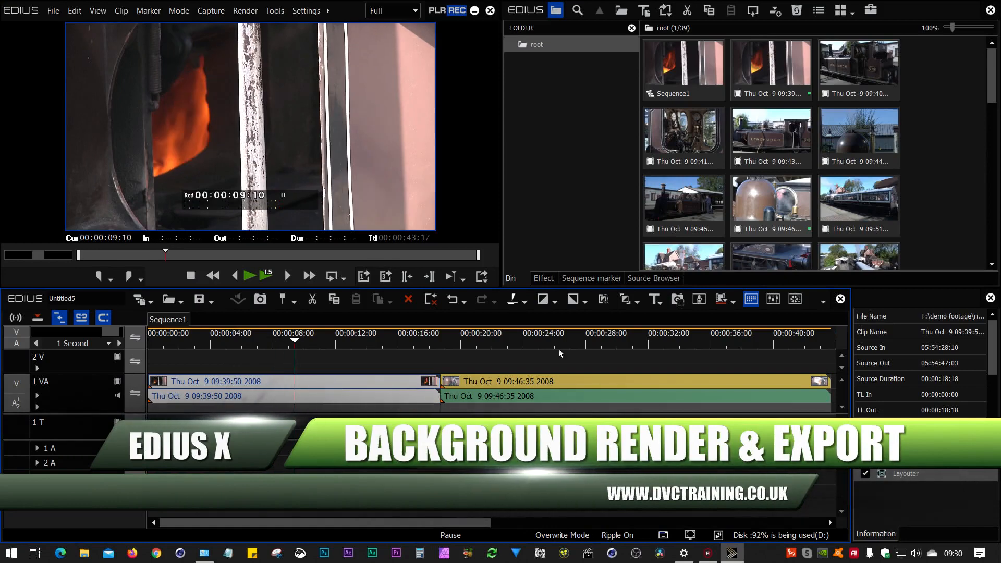
left_click(543, 278)
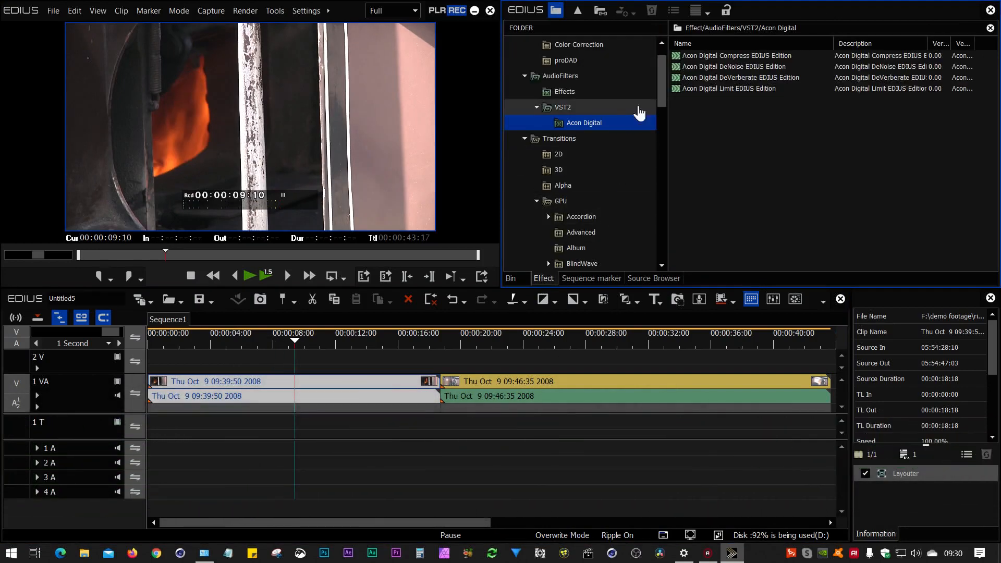
left_click(573, 61)
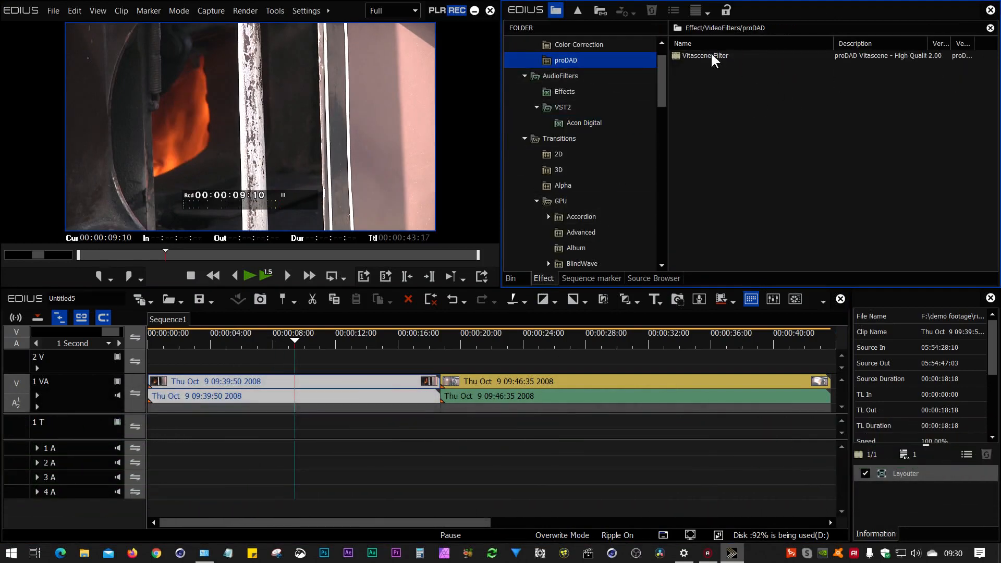
left_click_drag(709, 56, 311, 379)
Step: Apply the Heavenly Glow #230 preset from Film Look - Extrem to the first clip's Vitascene filter
double_click(917, 490)
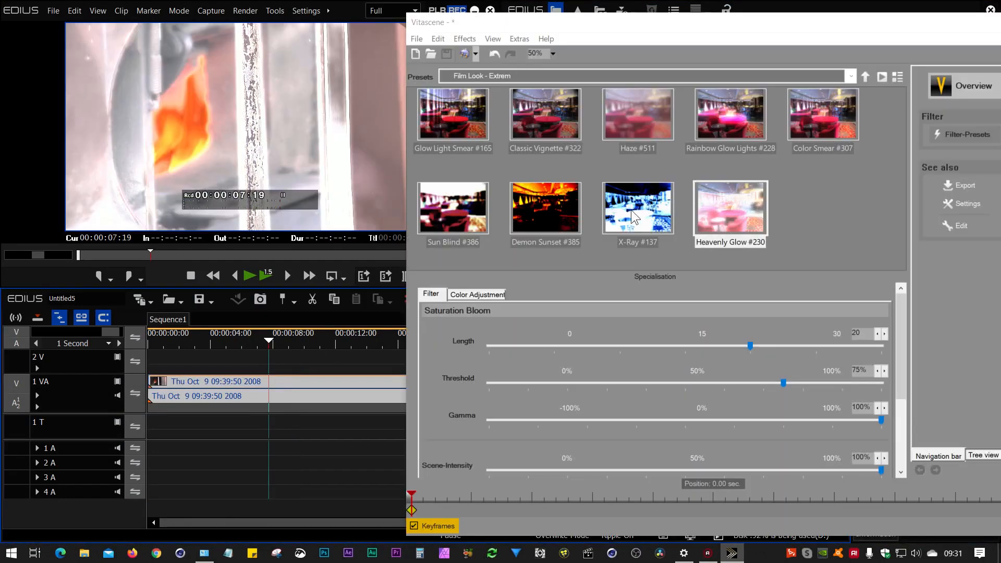
left_click(589, 255)
key("alt+F4")
Step: Play back the filtered first clip from 00:00:02:05 for about two seconds
left_click(183, 345)
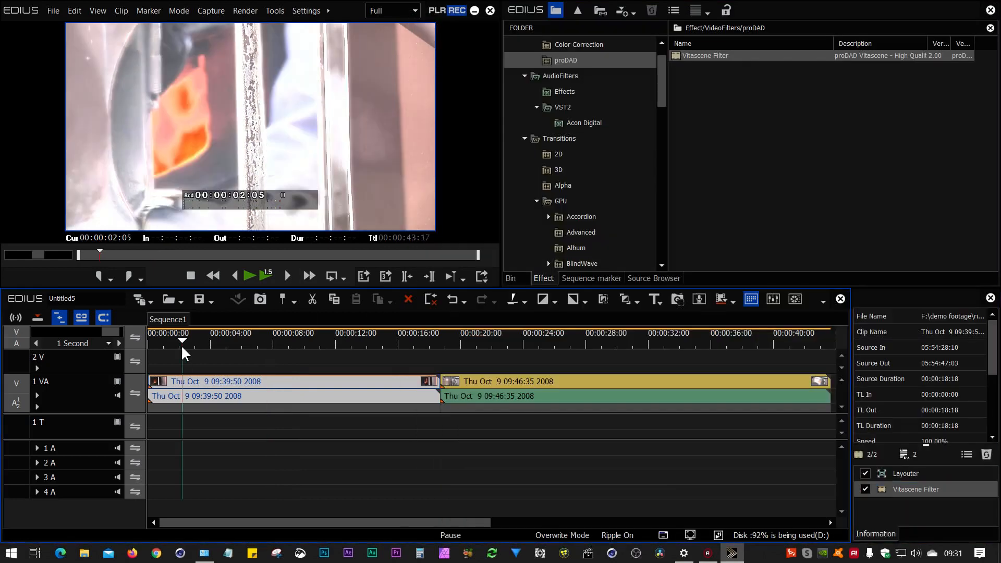
key("space")
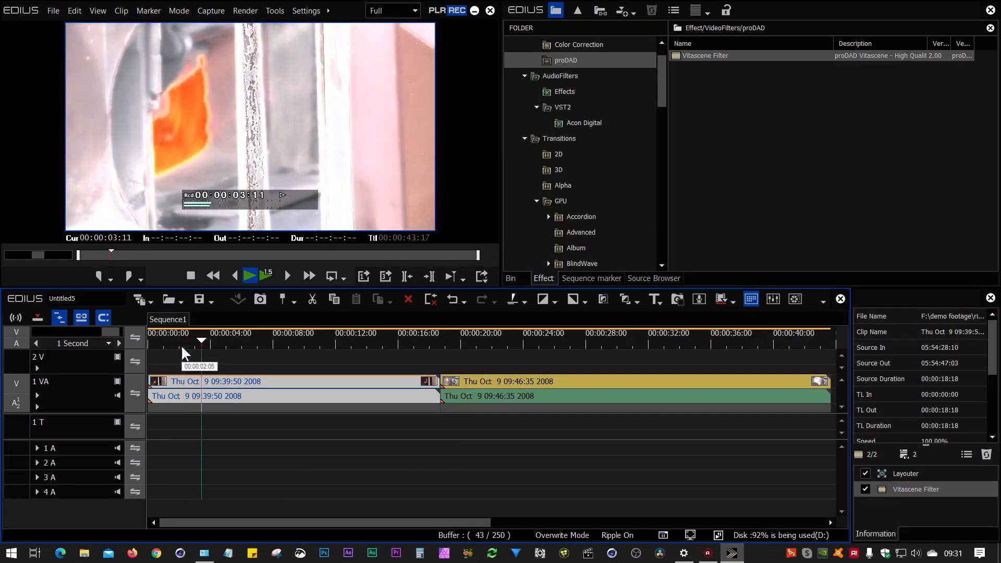
key("space")
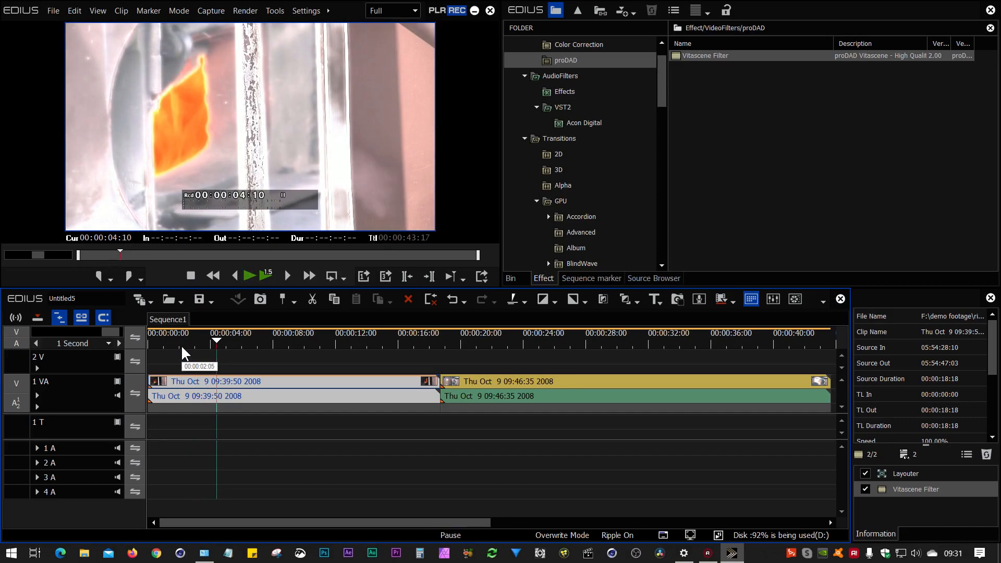
Step: Render the first clip in the background and move the playhead to 00:00:24:02 while it renders
right_click(285, 386)
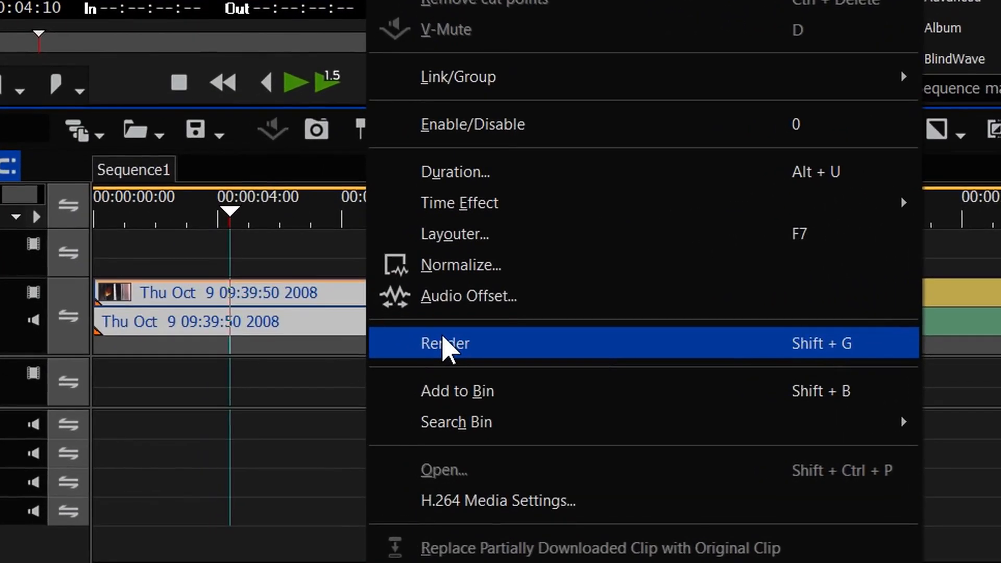
left_click(487, 343)
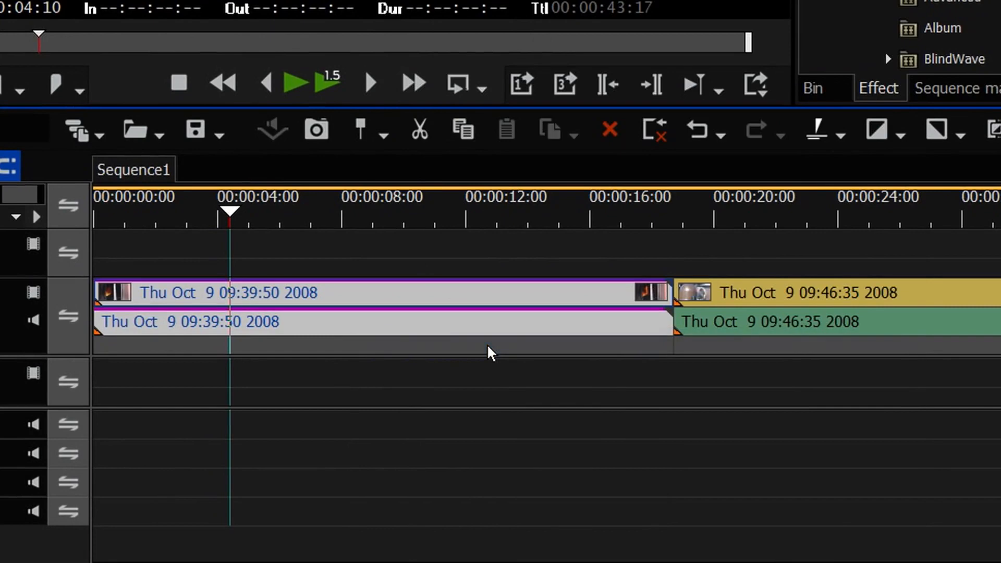
left_click(715, 215)
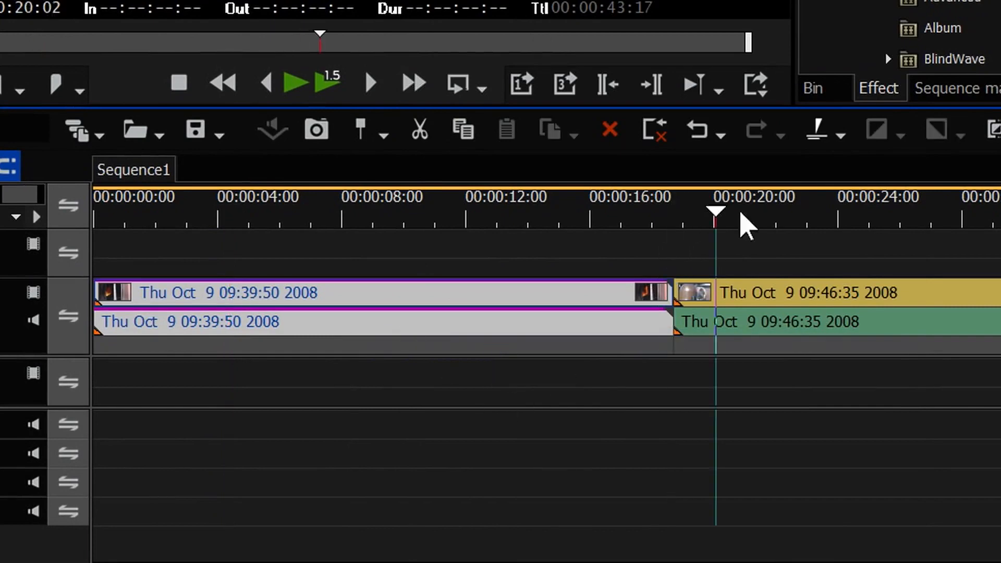
left_click(839, 219)
Step: Trim the end of the second clip so it finishes at 00:00:33:21 on the timeline
left_click(676, 294)
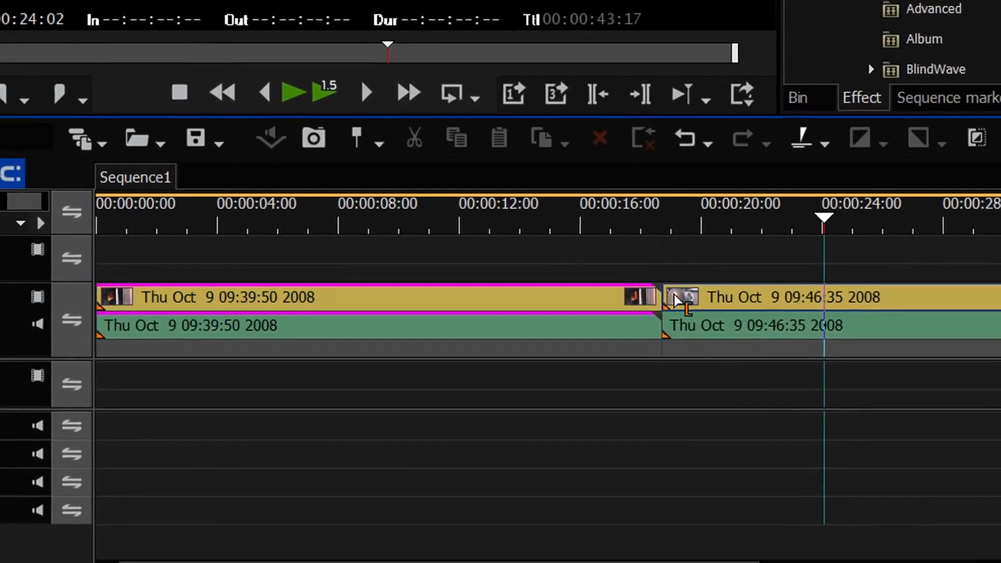
left_click_drag(687, 298, 794, 298)
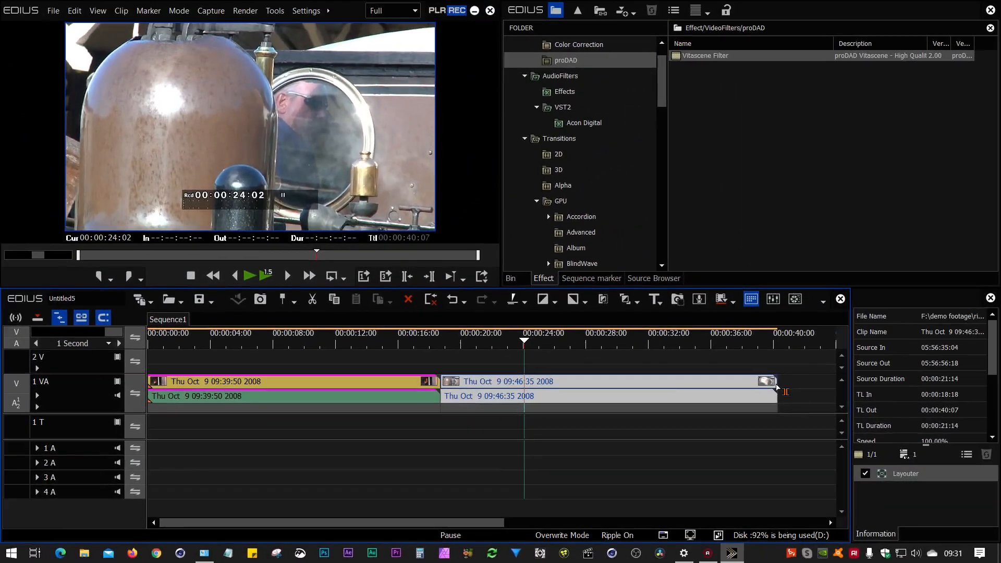
left_click_drag(887, 365, 769, 364)
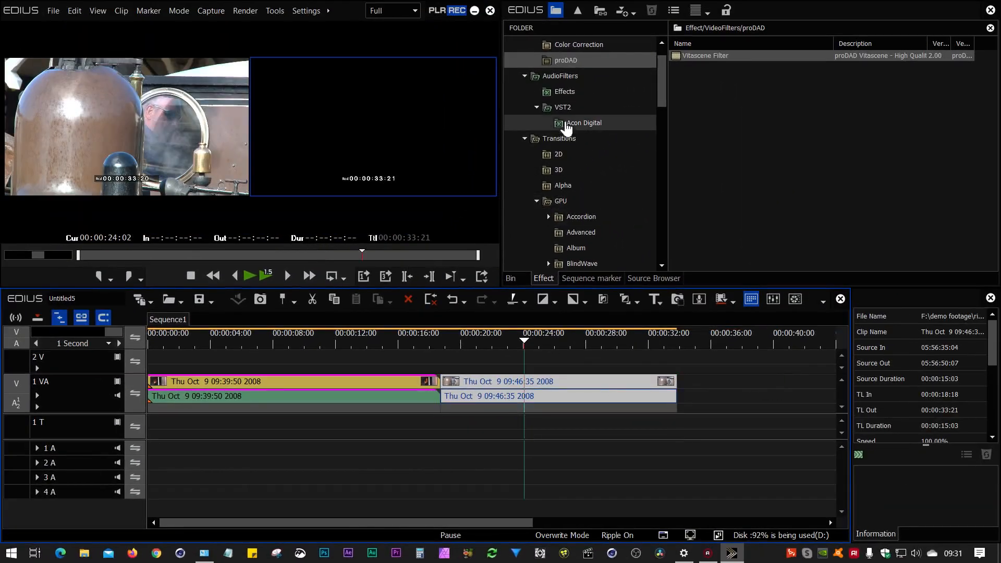
Step: Add the Vitascene Filter to the second clip and apply a preset that gives it a pale, washed-out look
left_click_drag(686, 56, 525, 383)
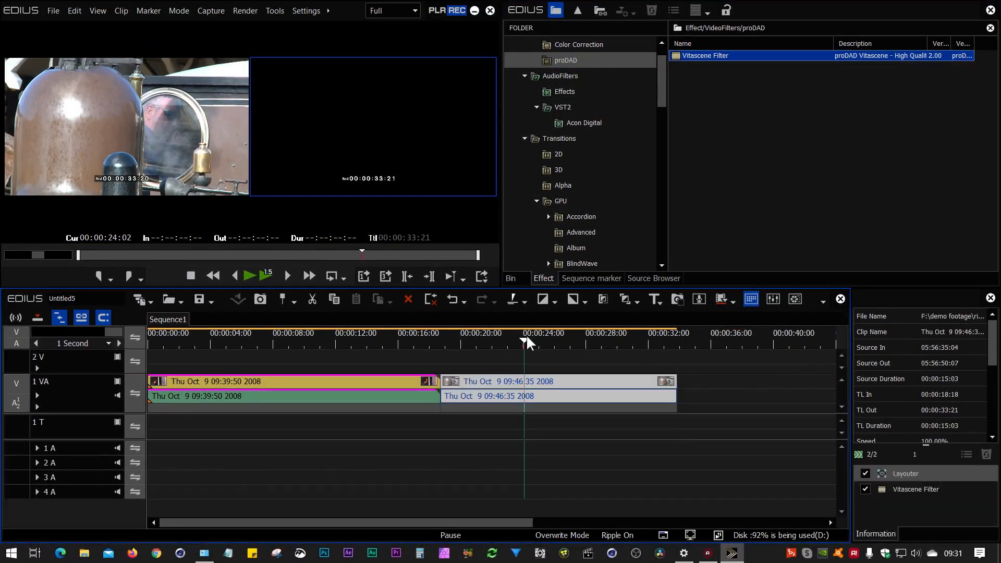
double_click(906, 490)
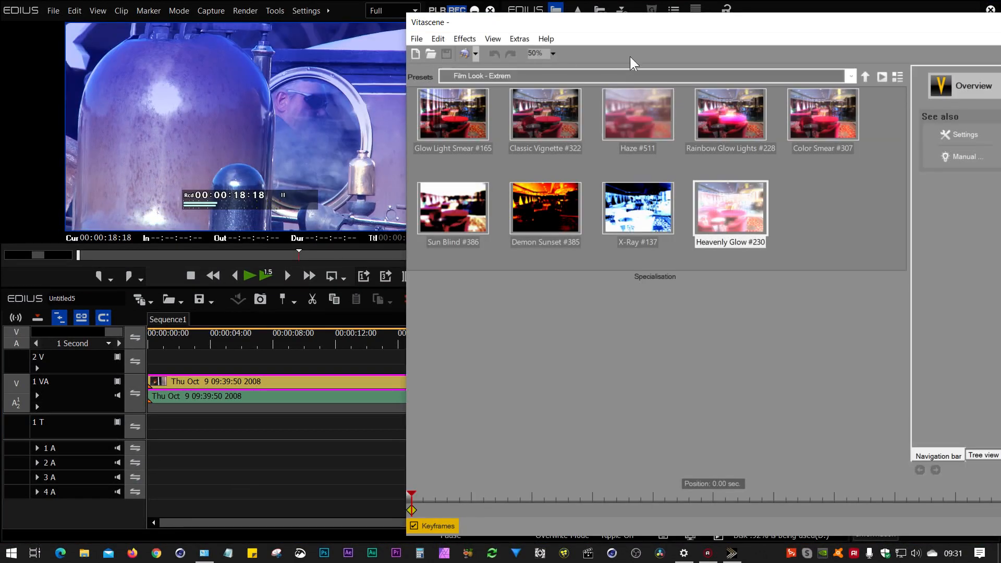
left_click(866, 75)
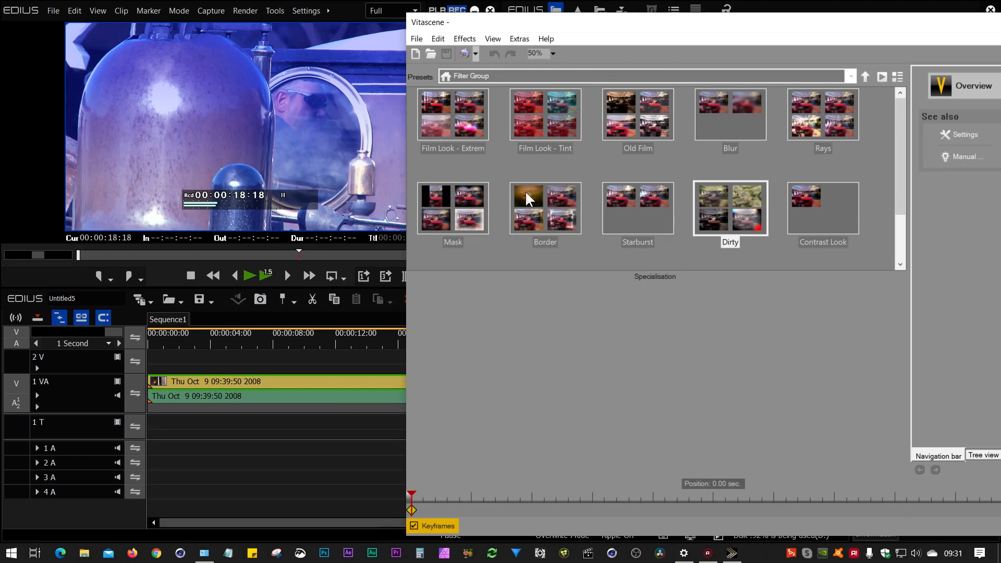
double_click(451, 205)
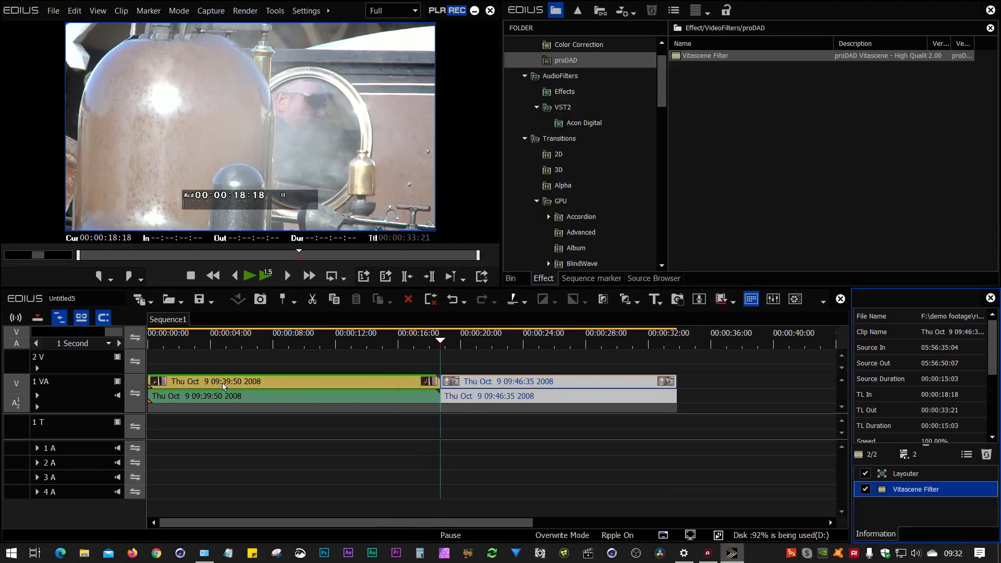
Step: Preview the rendered first clip and check which background job tool is available
left_click_drag(257, 353, 191, 360)
key("space")
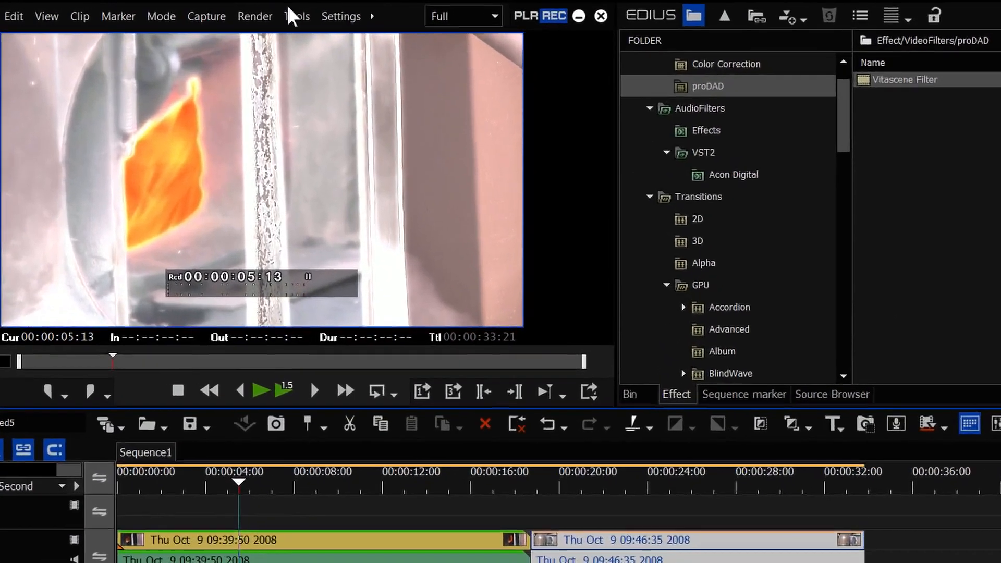
left_click(291, 14)
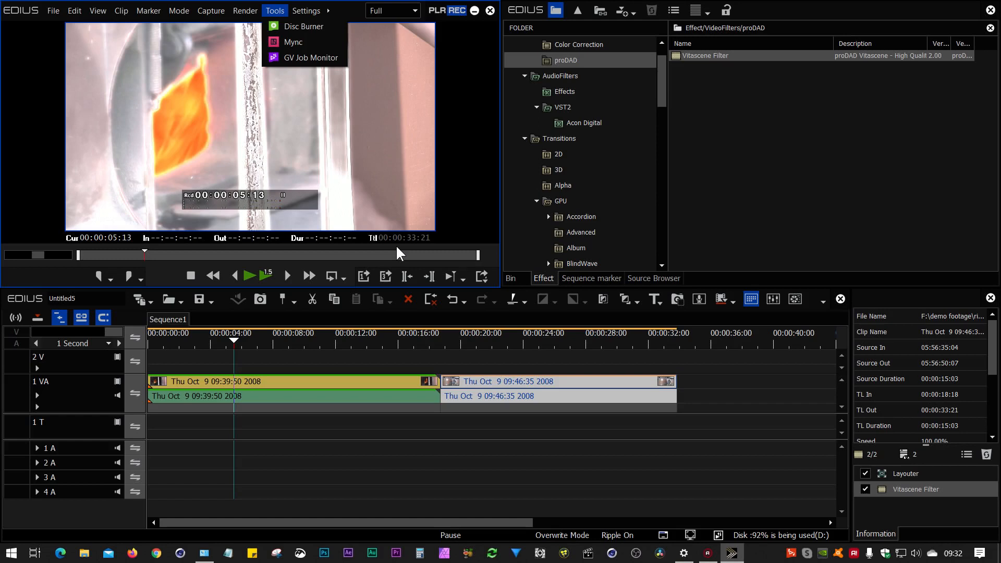
left_click(301, 340)
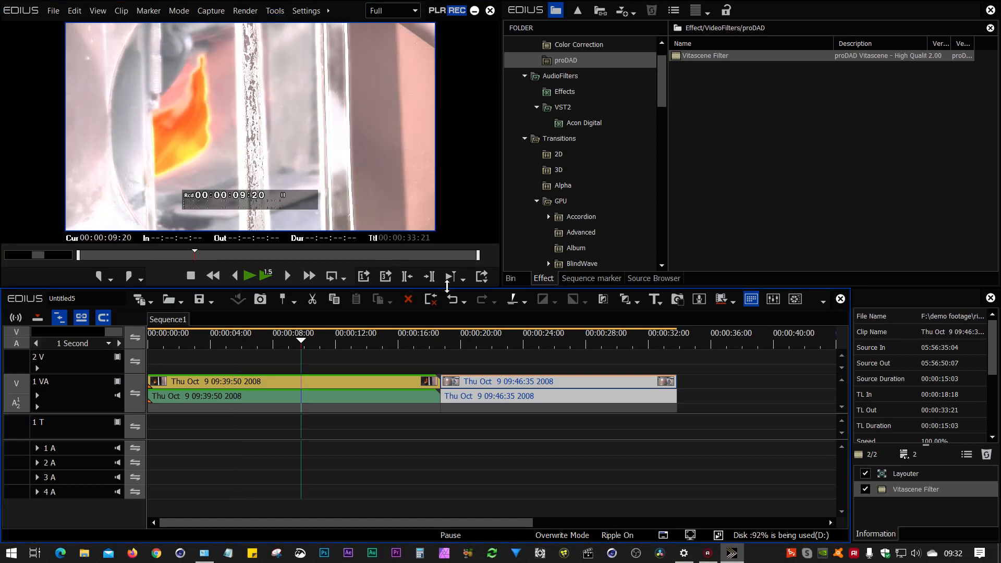
Step: Export the sequence to the file test.mp4 as a background job and move the playhead to 00:00:08:10
left_click(52, 11)
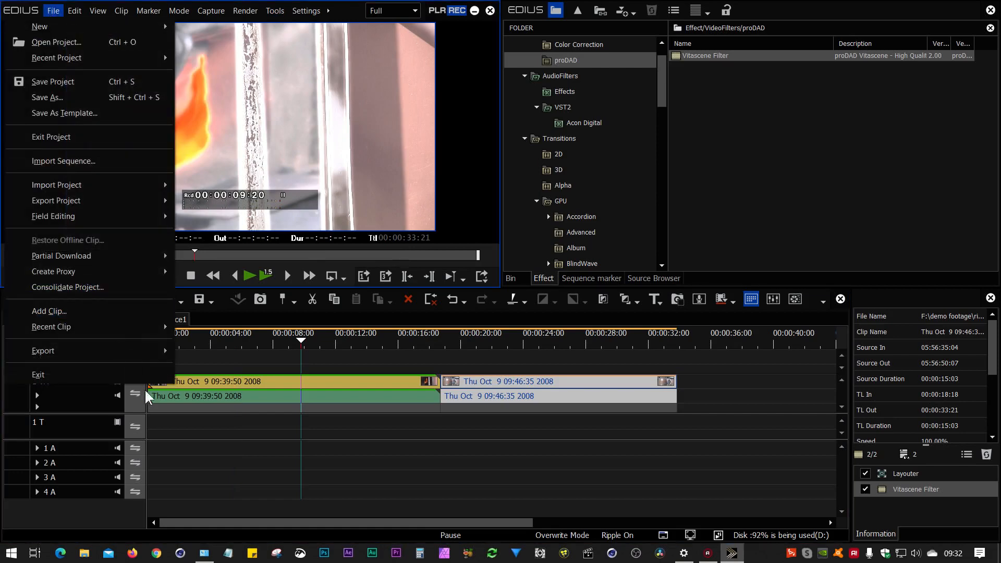
mouse_move(130, 357)
left_click(246, 352)
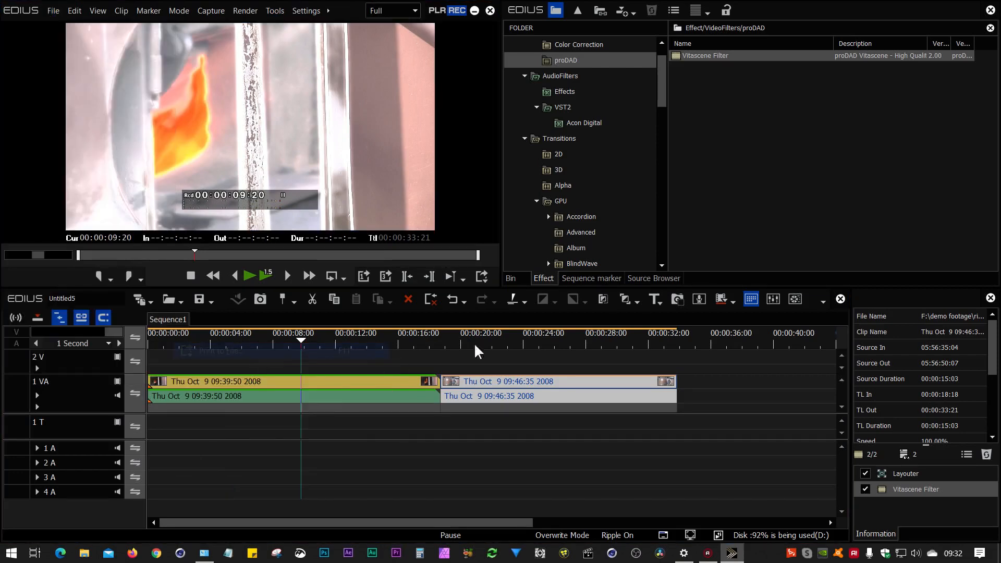
left_click(674, 284)
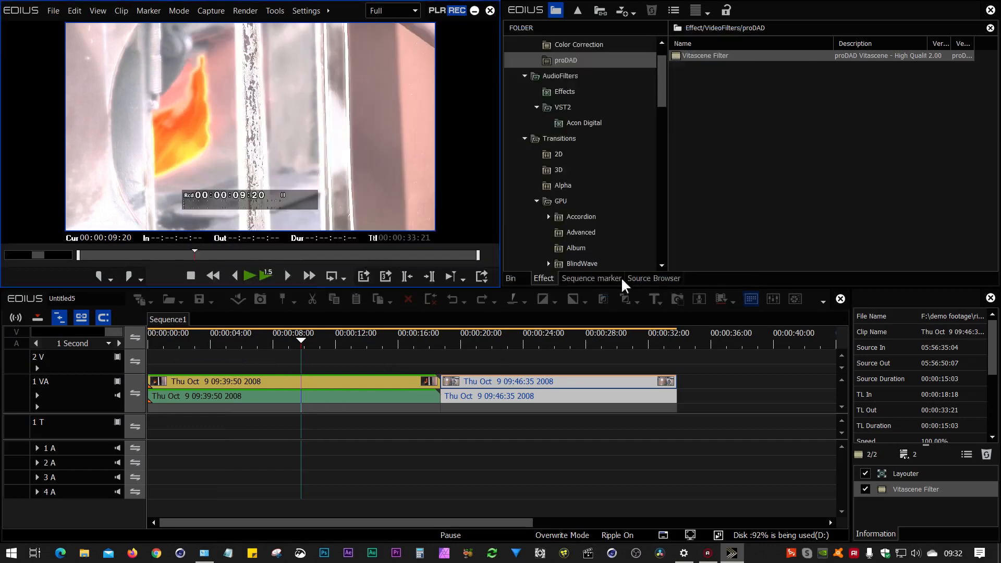
left_click(547, 258)
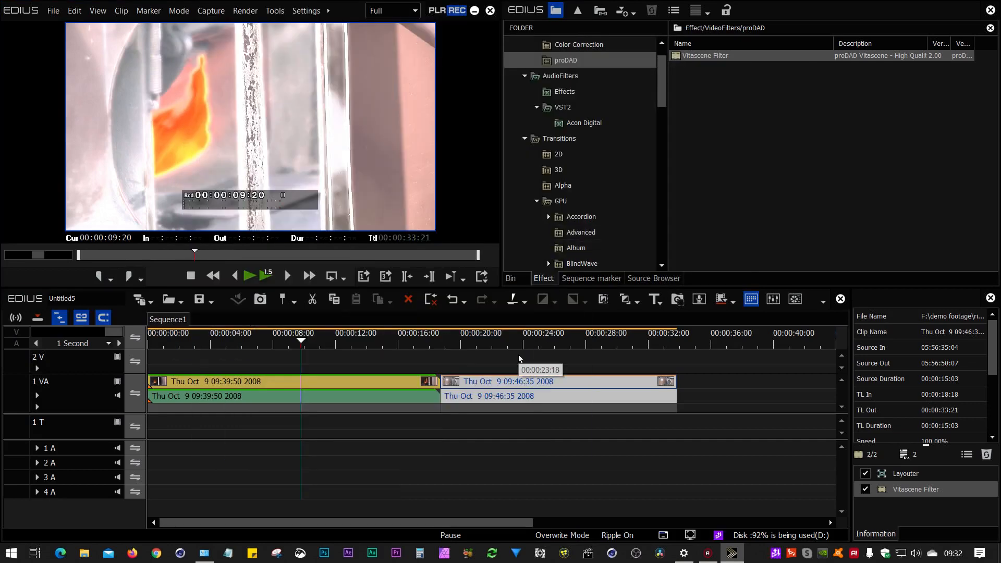
left_click_drag(304, 343, 280, 350)
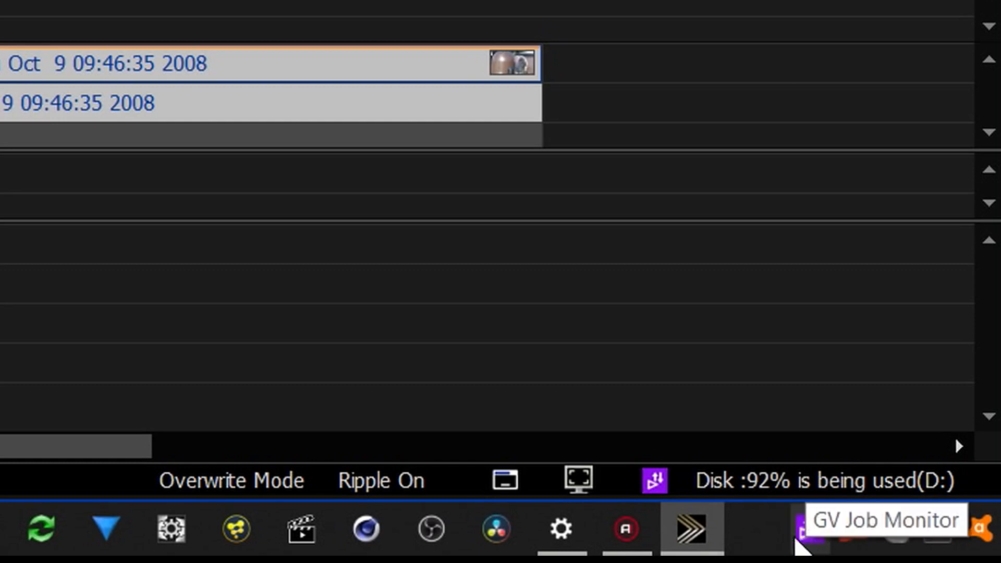
Step: Open GV Job Monitor and review the status of the test.mp4 export job
left_click(811, 538)
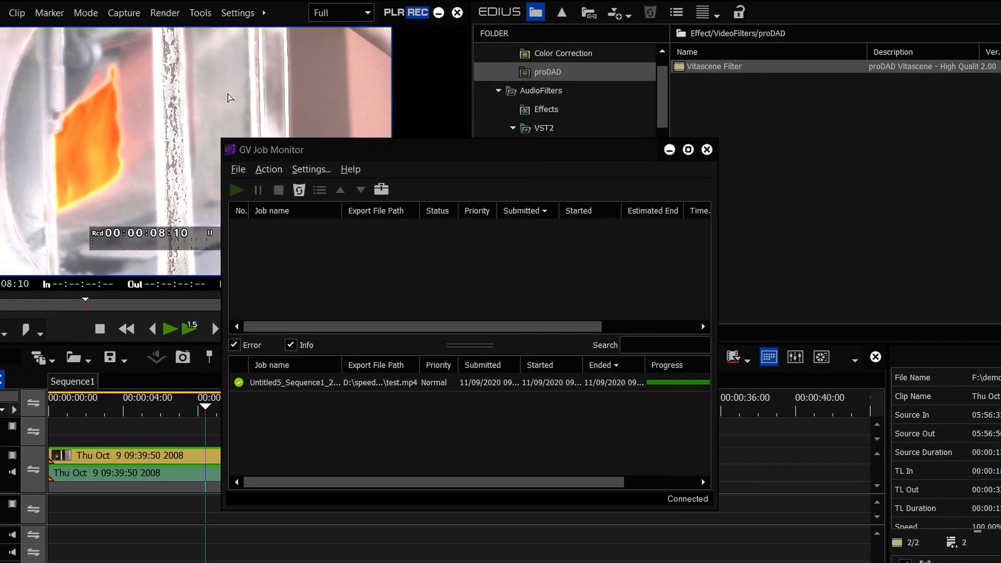
left_click(200, 12)
left_click(220, 70)
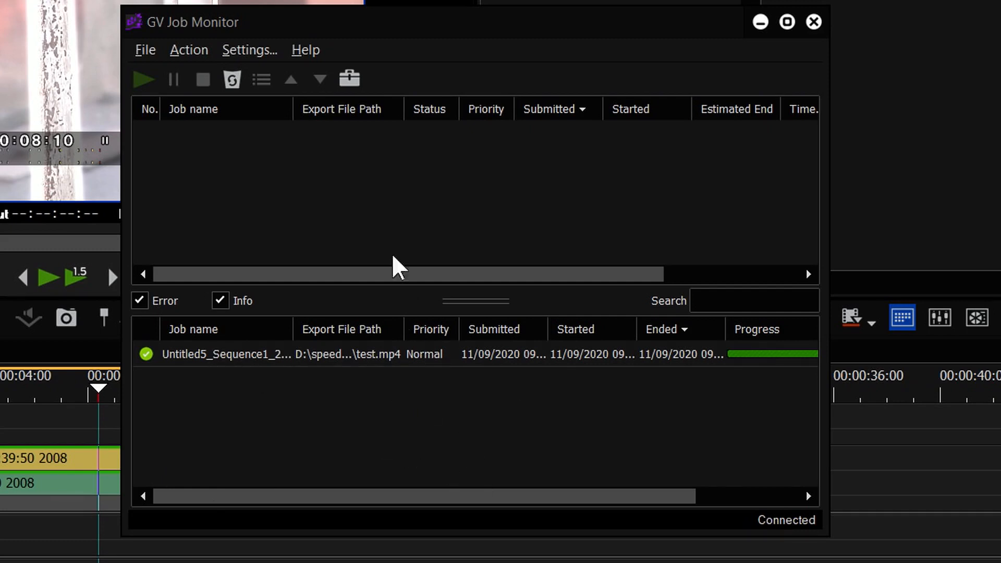
Step: Set the GV Job Monitor's Job List view to All and apply the setting
left_click(265, 52)
left_click(424, 377)
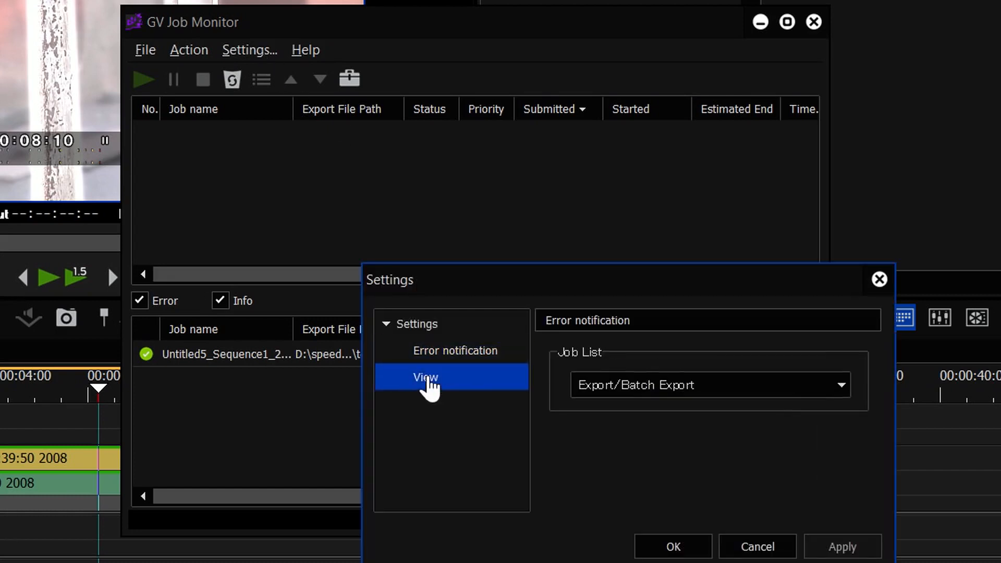
left_click(774, 392)
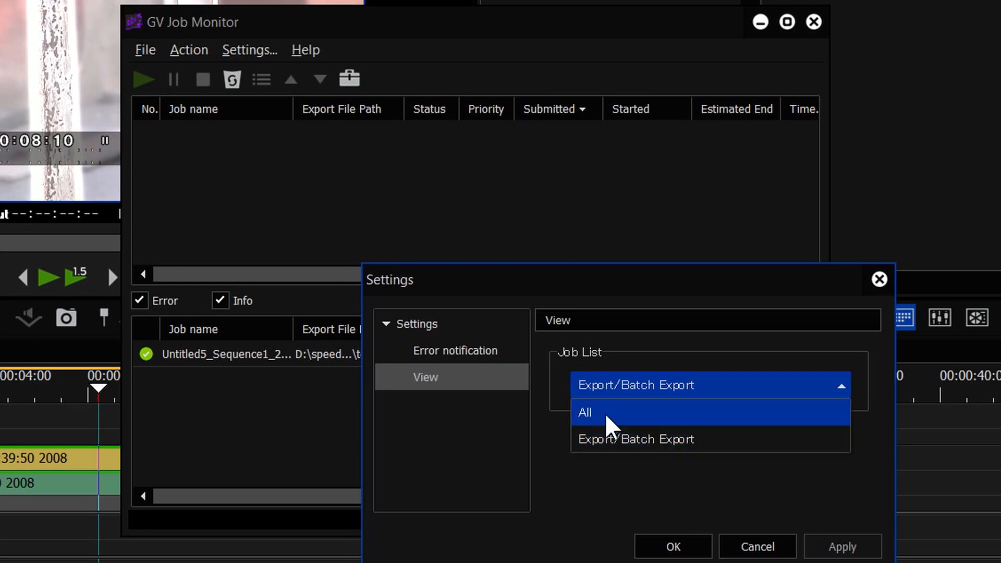
left_click(586, 411)
left_click(673, 546)
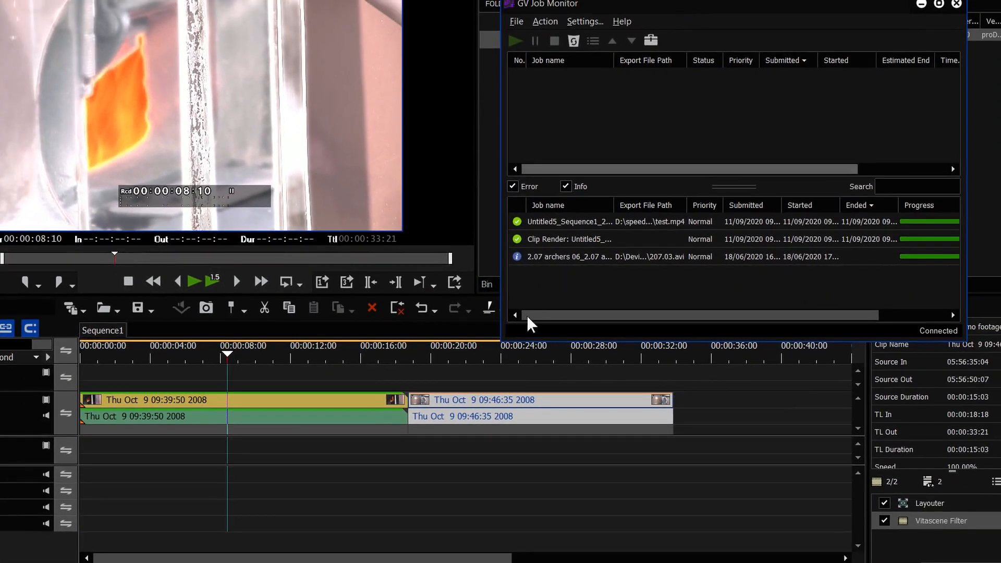
Step: Render the second timeline clip, Thu Oct 9 09:46:35 2008, as a background job
left_click(521, 408)
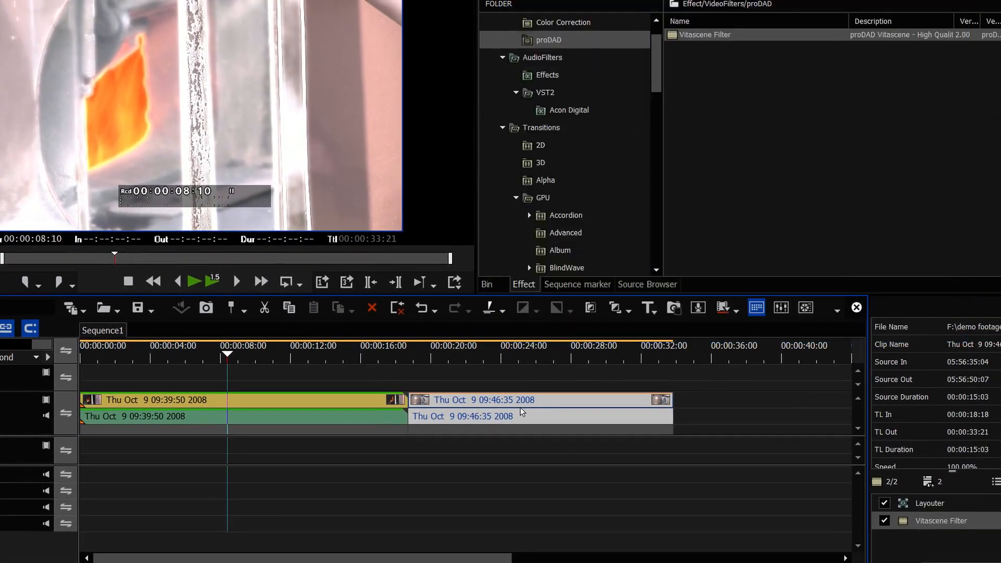
right_click(520, 407)
left_click(561, 429)
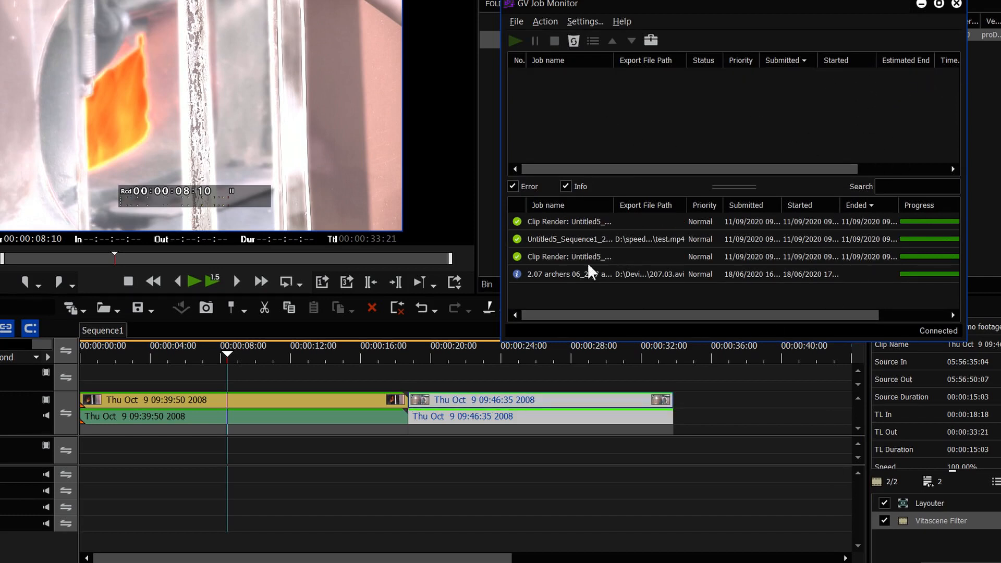
Step: Set the GV Job Monitor's Job List view to Export/Batch Export and accept the setting
left_click(592, 20)
left_click(617, 353)
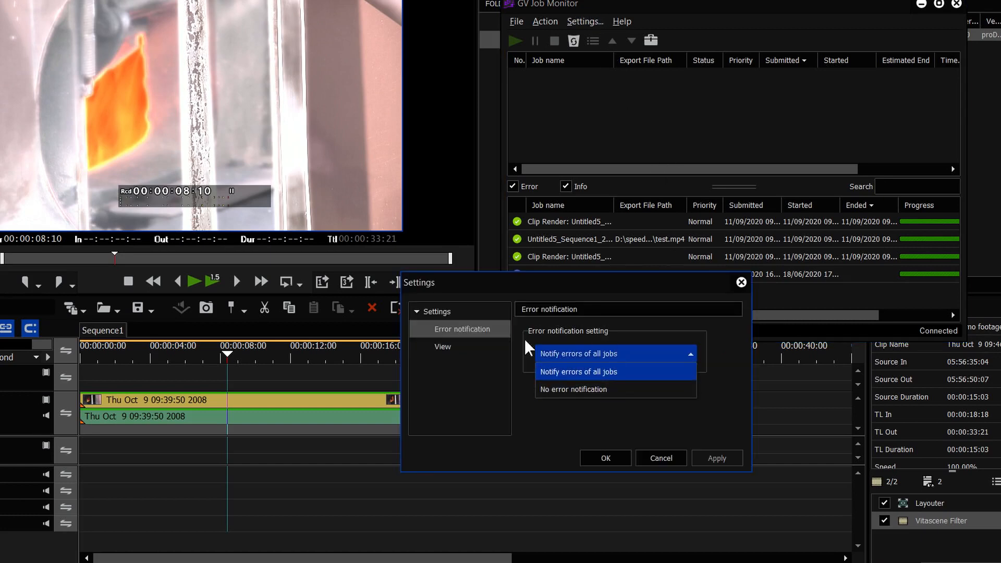
left_click(443, 346)
left_click(589, 352)
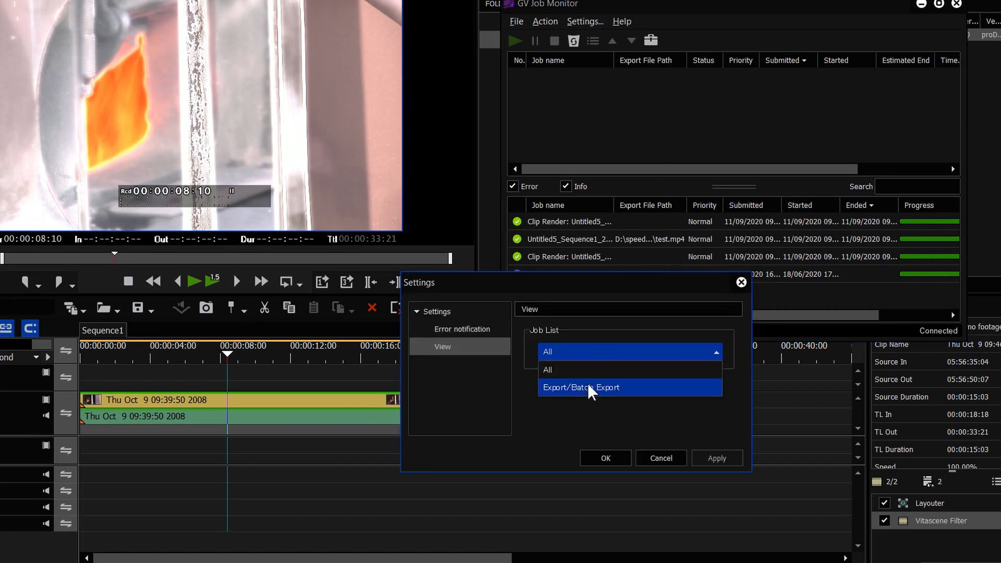
left_click(589, 387)
left_click(606, 457)
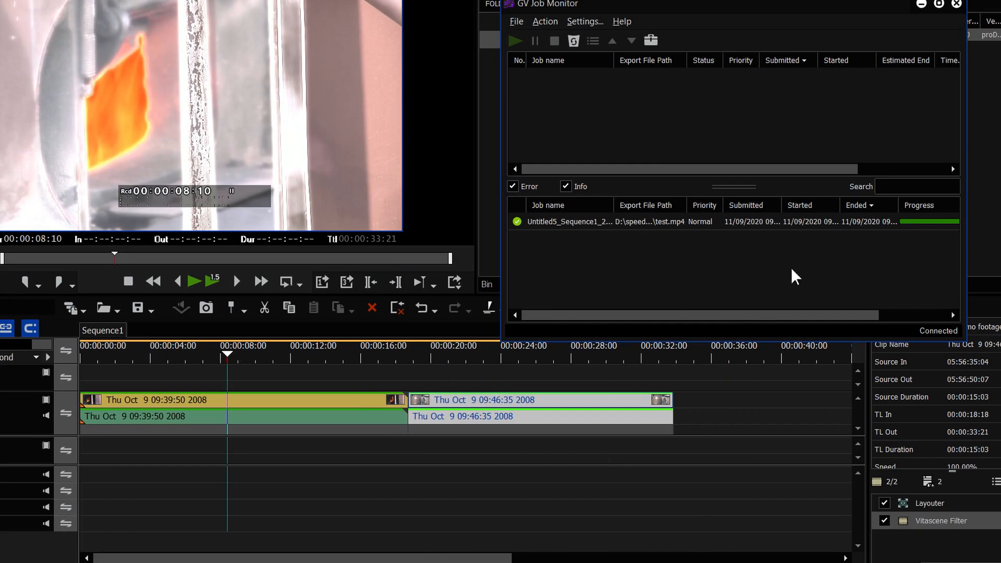
Step: Lower the Iris setting in the second clip's Vitascene Filter and render the clip again
left_click(968, 532)
double_click(936, 519)
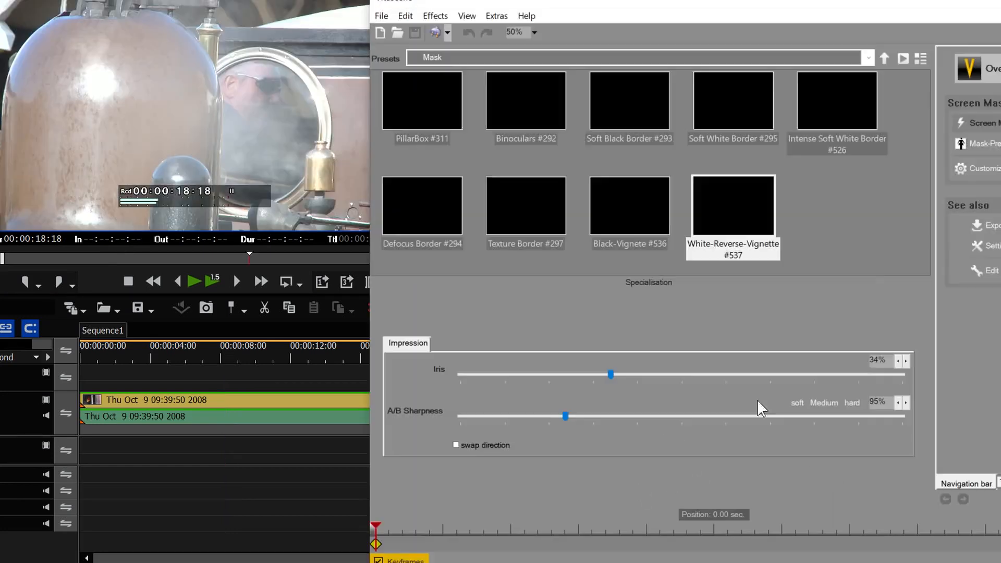
left_click_drag(610, 374, 536, 374)
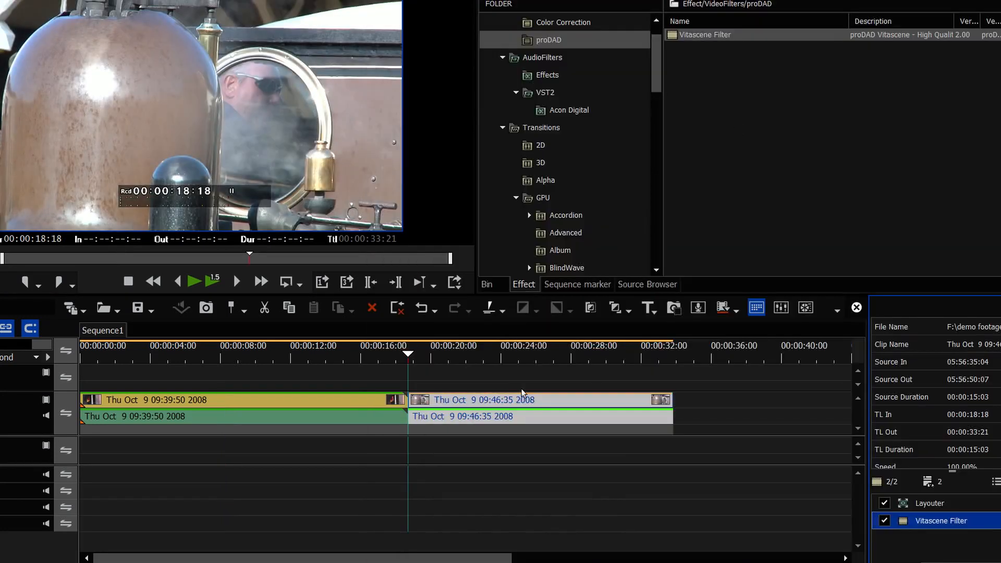
right_click(517, 400)
left_click(575, 428)
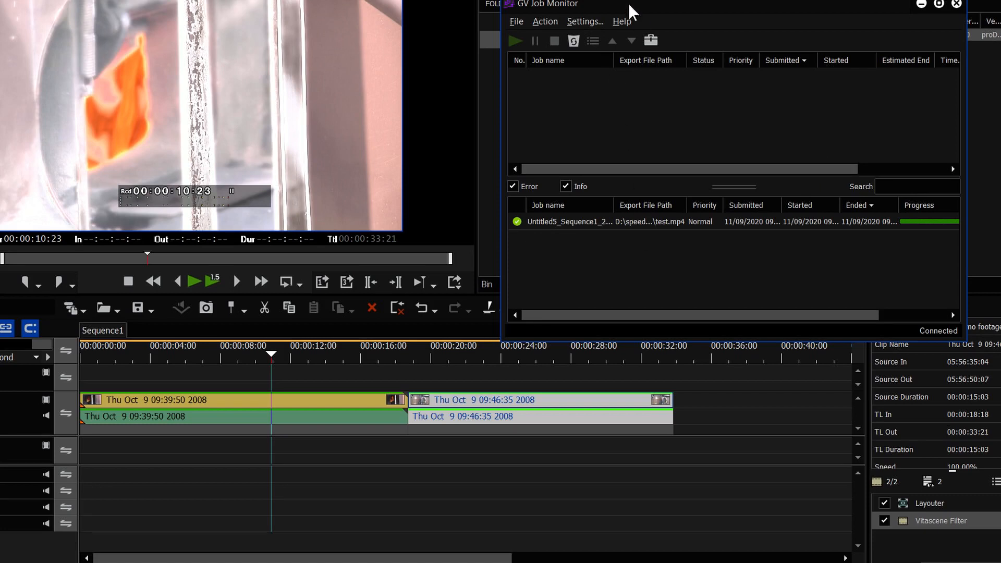
Step: Reposition the GV Job Monitor window and move the timeline playhead to 00:00:05:21 with no In point set
left_click_drag(628, 3, 589, 23)
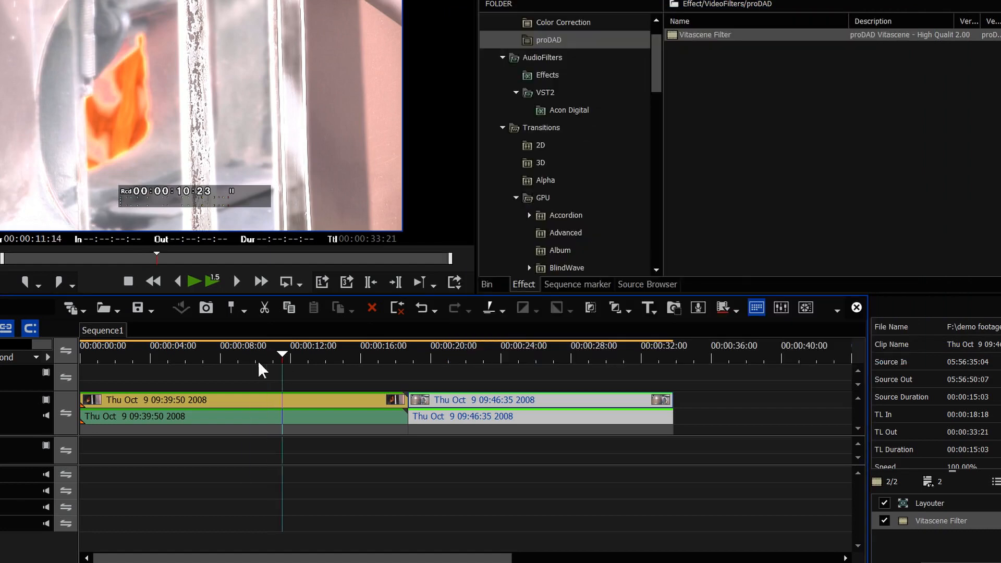
mouse_move(258, 360)
left_mouse_down()
mouse_move(194, 366)
mouse_move(182, 354)
left_mouse_up()
key("i")
key("alt+i")
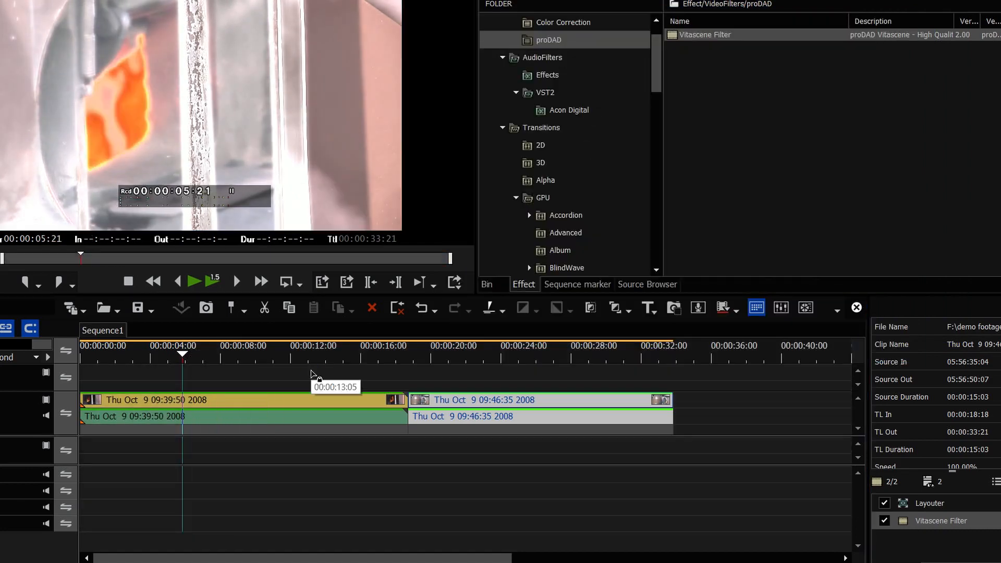
Step: Export the sequence with the H.265/HEVC (NVIDIA) exporter to the speed test folder as h265 test
key("F11")
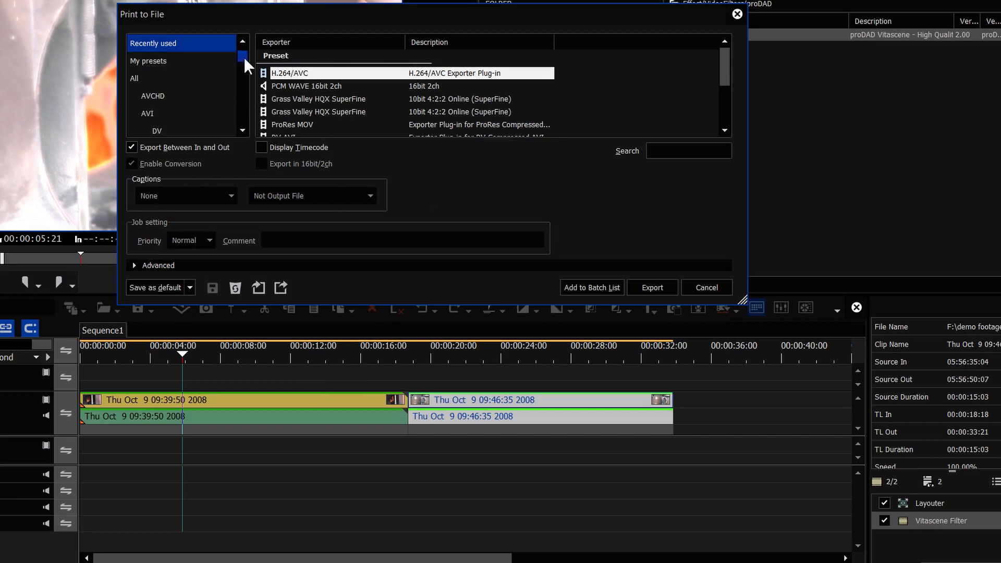
left_click_drag(243, 57, 240, 83)
left_click(166, 96)
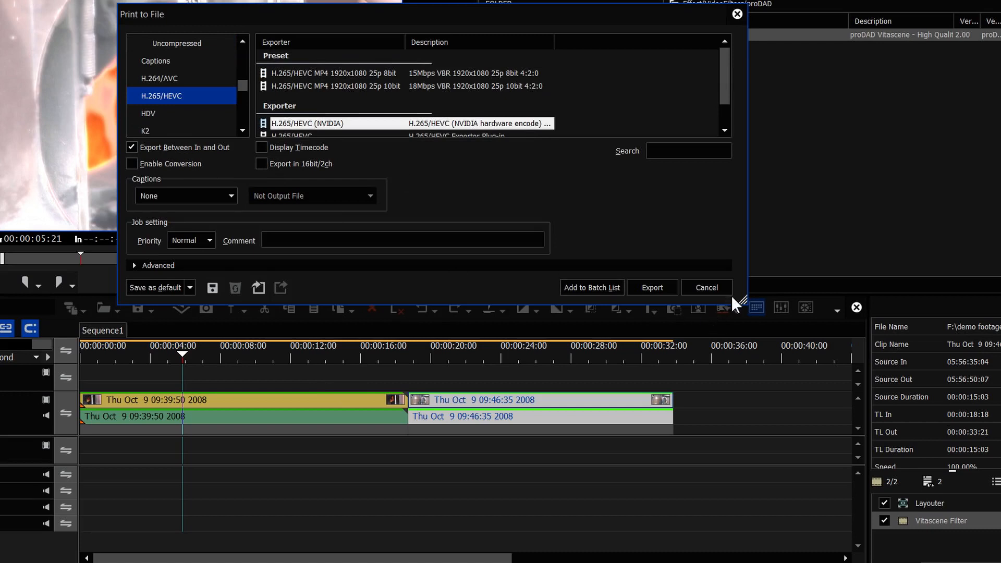
left_click_drag(742, 298, 781, 441)
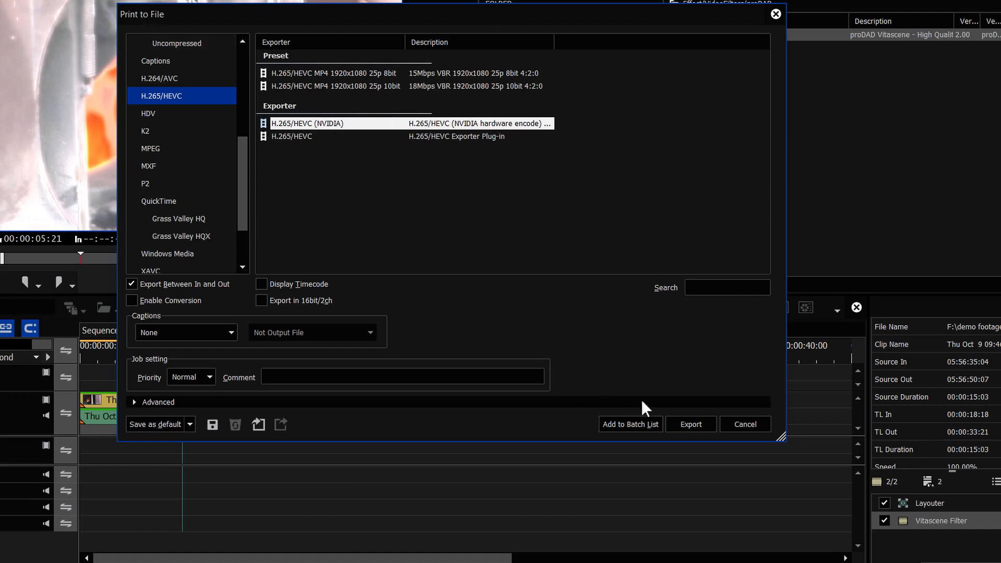
left_click(689, 424)
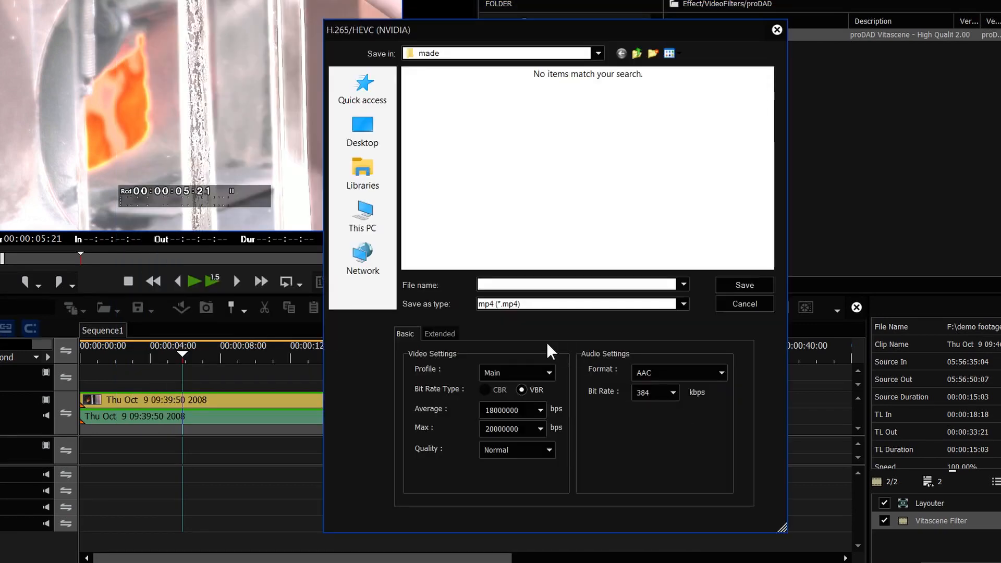
type("h265 tes")
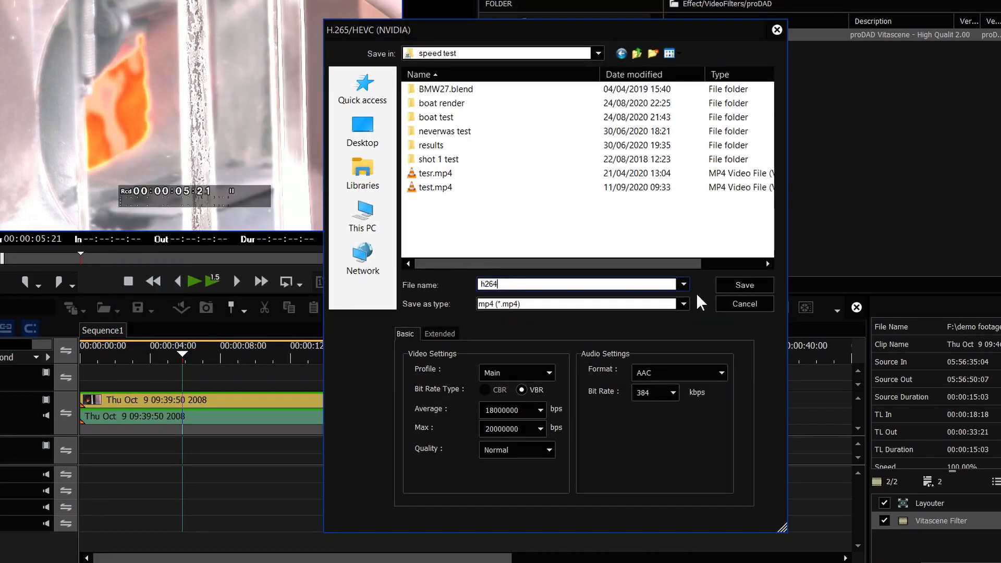
type("t")
left_click(741, 286)
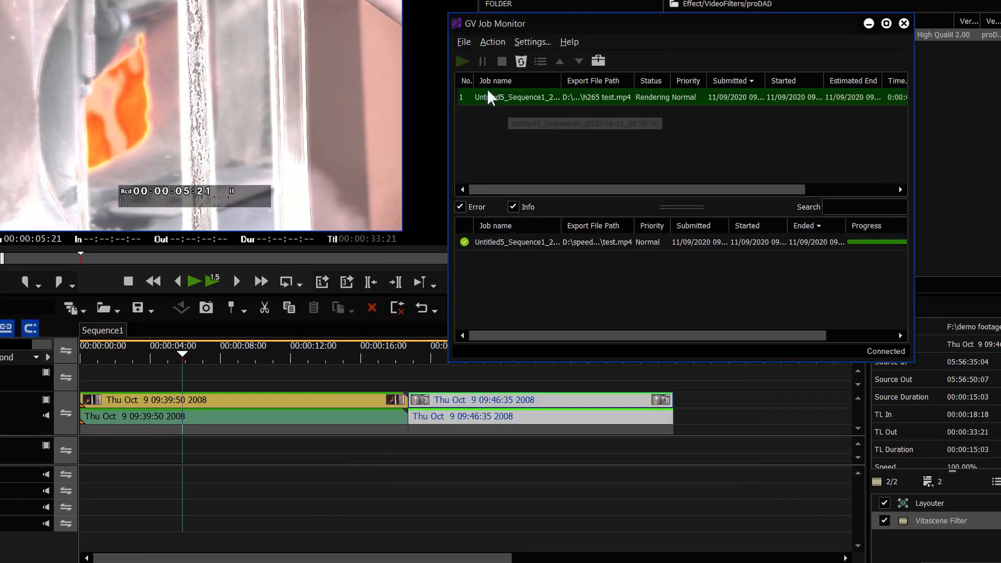
Step: Widen the GV Job Monitor window and its finished jobs' Job name and Export File Path columns, sorting the active jobs by name
left_click_drag(447, 104, 199, 105)
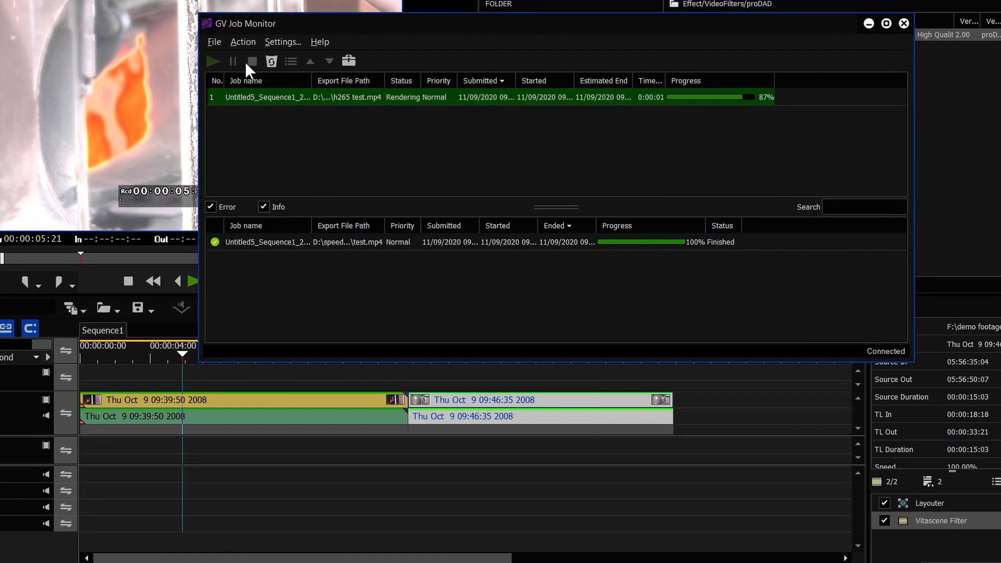
left_click(261, 80)
left_click(268, 98)
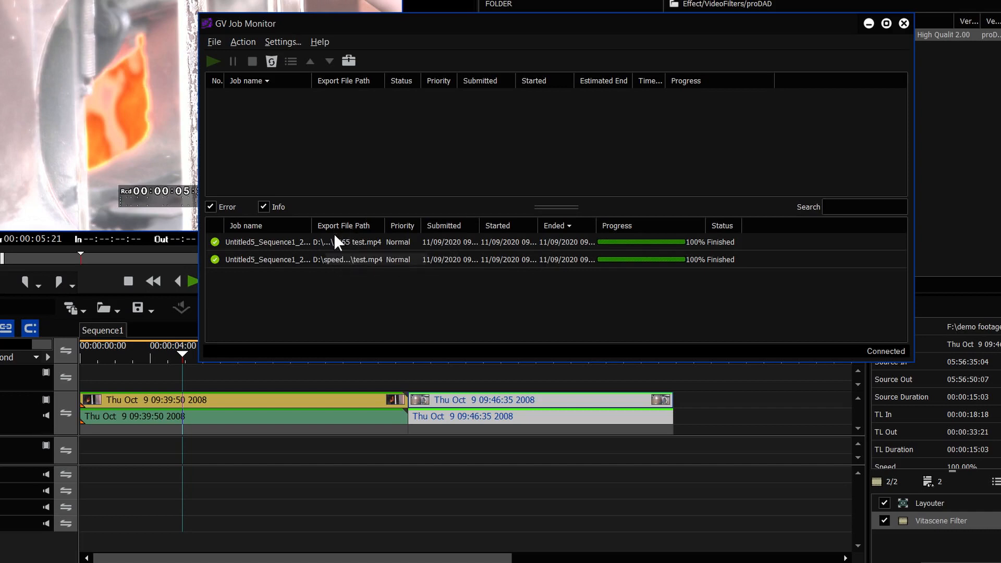
left_click_drag(384, 225, 453, 226)
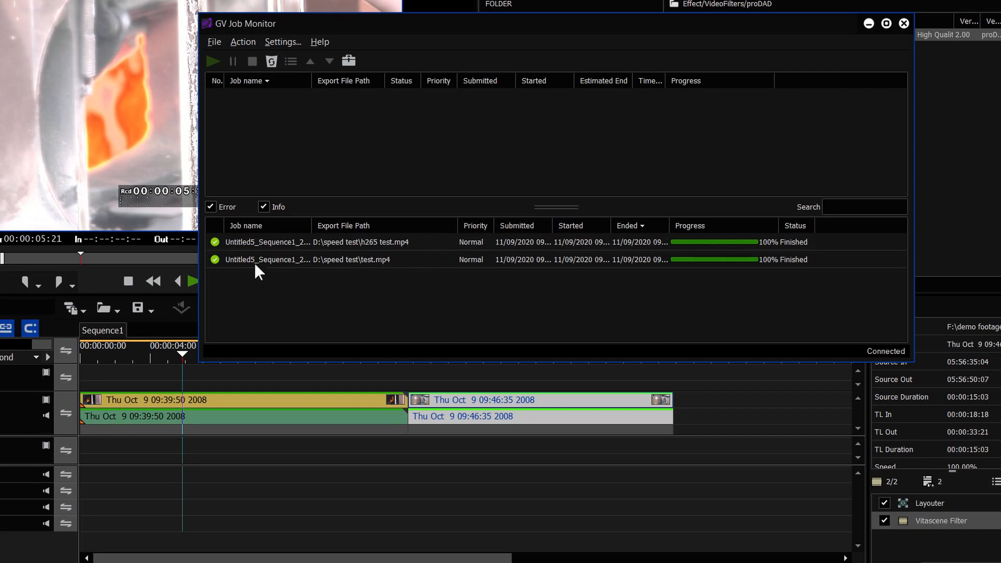
left_click_drag(311, 225, 408, 225)
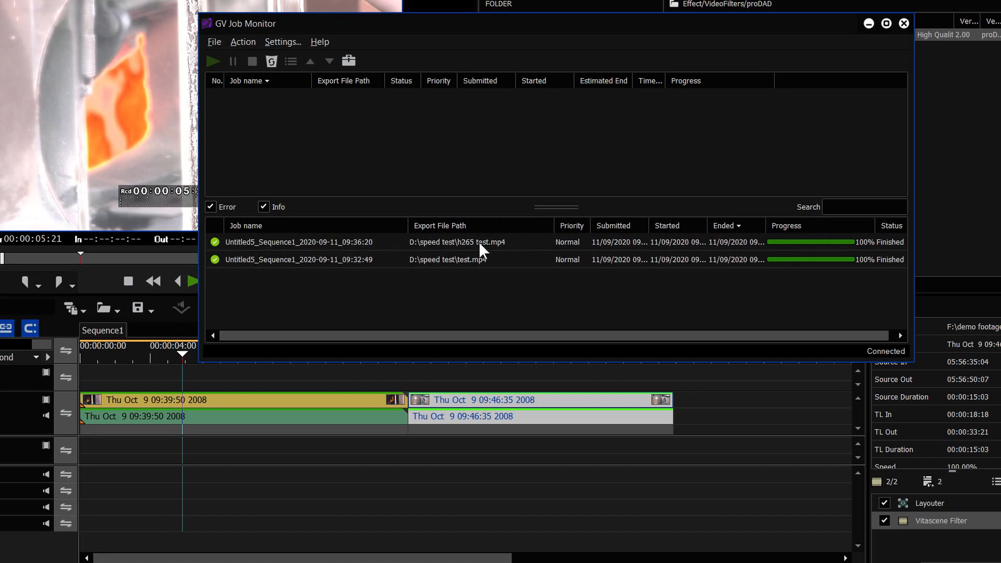
left_click_drag(554, 226, 550, 231)
Step: Move the GV Job Monitor window over the timeline area and display the Bin's clips
left_click_drag(493, 32, 391, 183)
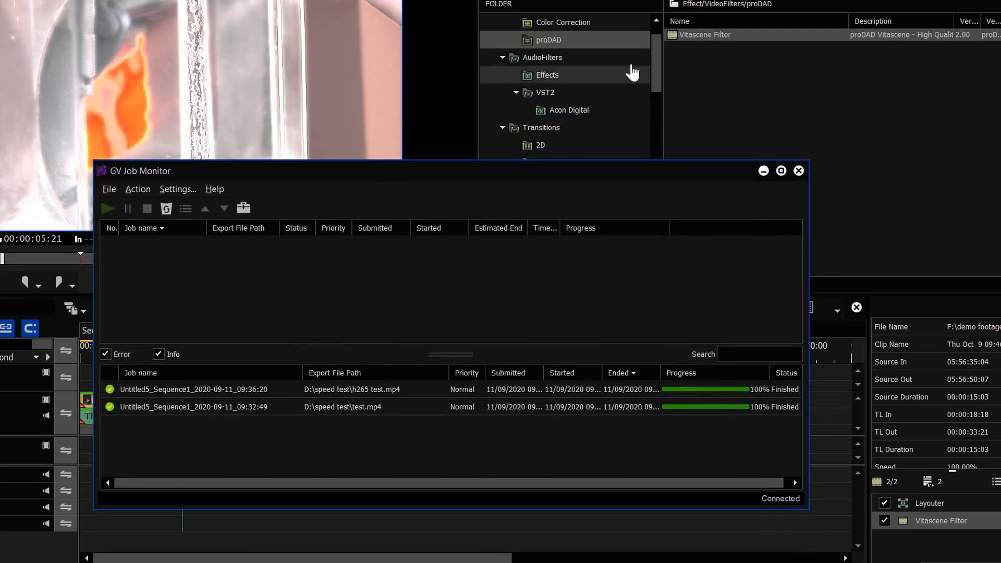
left_click(653, 64)
left_click(488, 284)
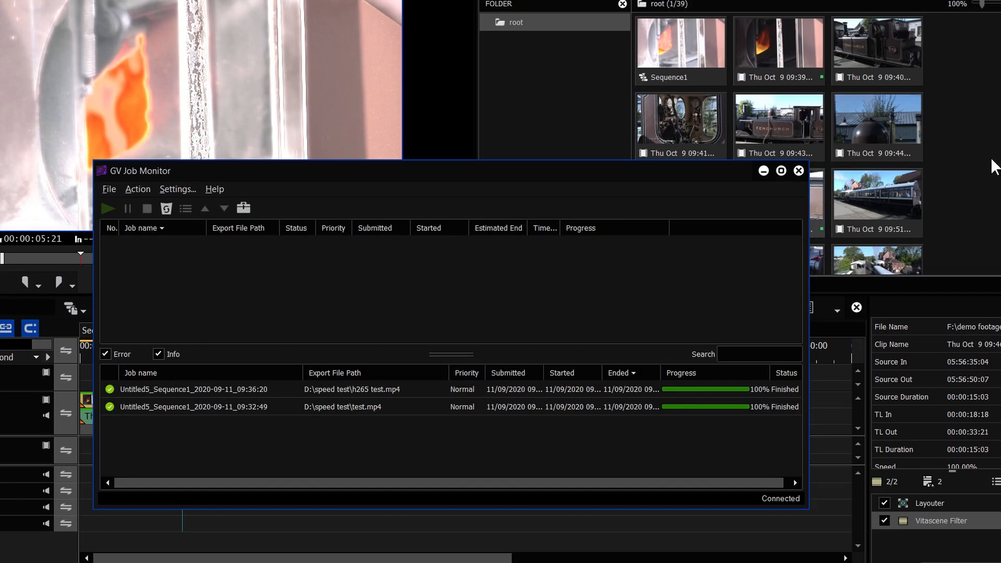
Step: Show the finished h265 test.mp4 export in the Player from GV Job Monitor
left_click(313, 441)
left_click(363, 447)
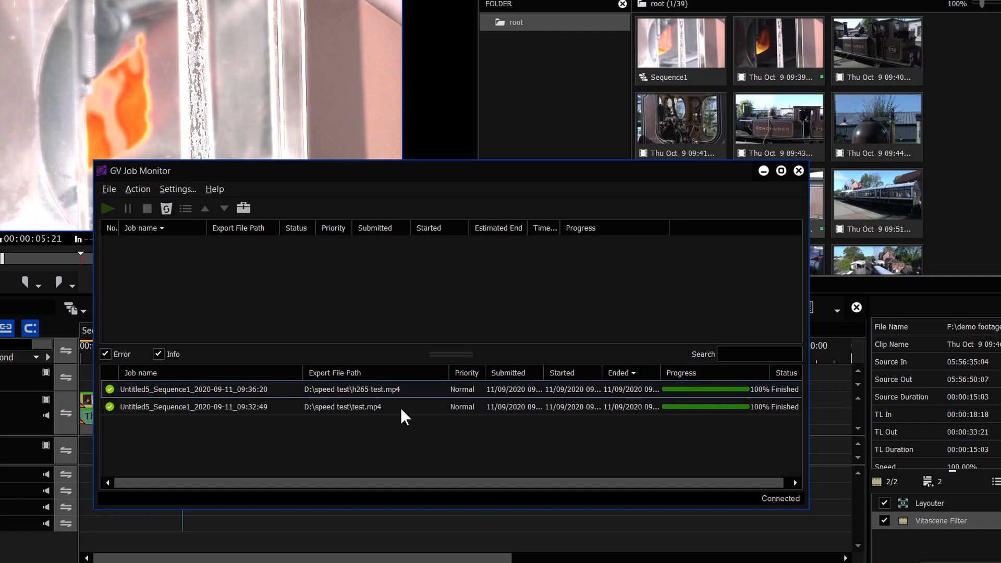
right_click(377, 386)
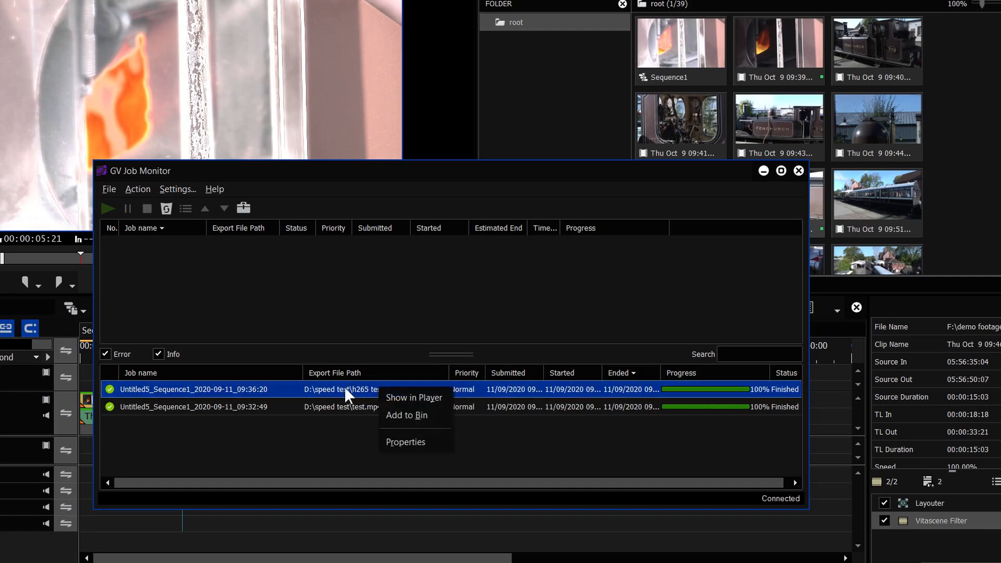
left_click(414, 397)
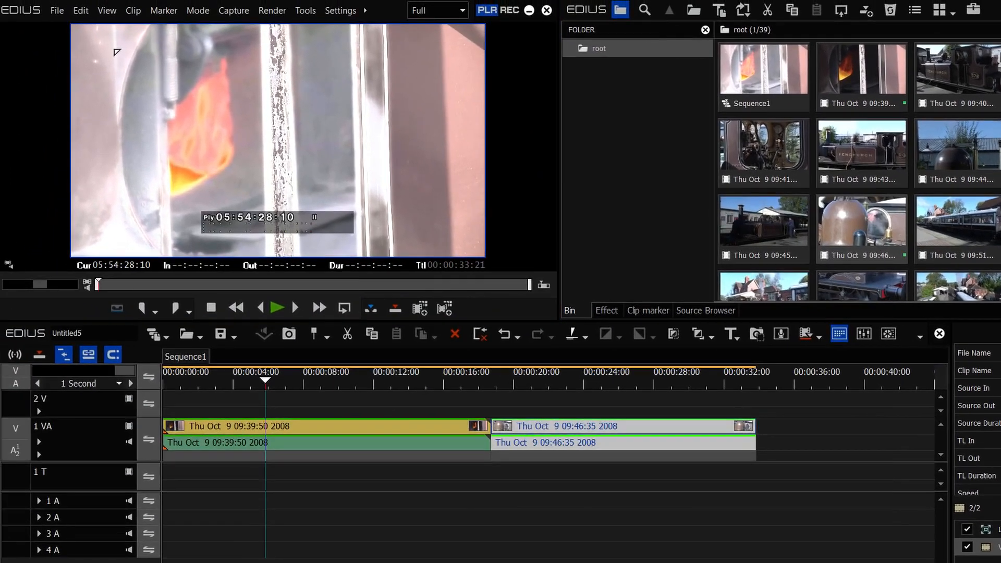
Step: Add the finished h265 test.mp4 export to the Bin and show the clip's file location in Explorer
right_click(448, 406)
left_click(473, 430)
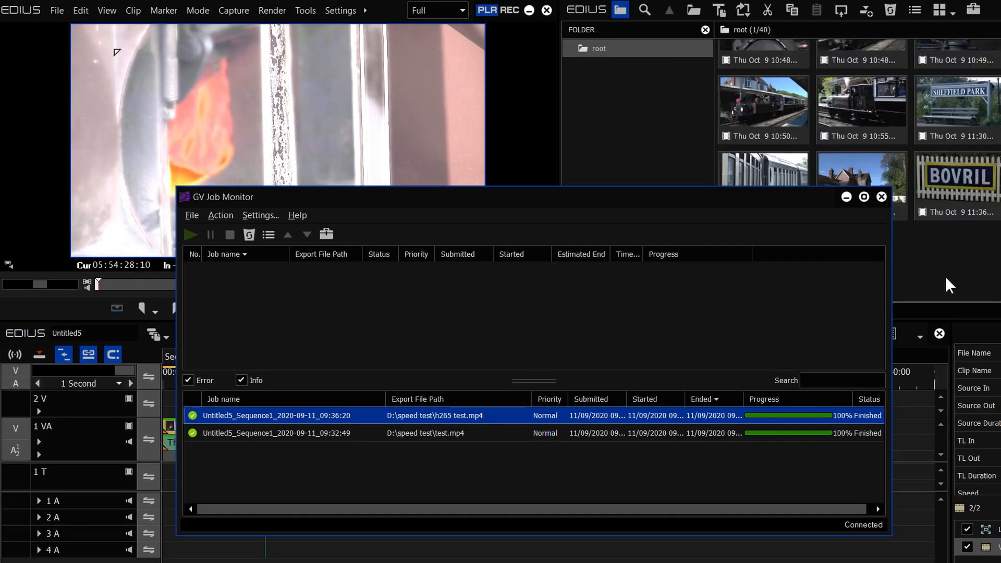
left_click(912, 276)
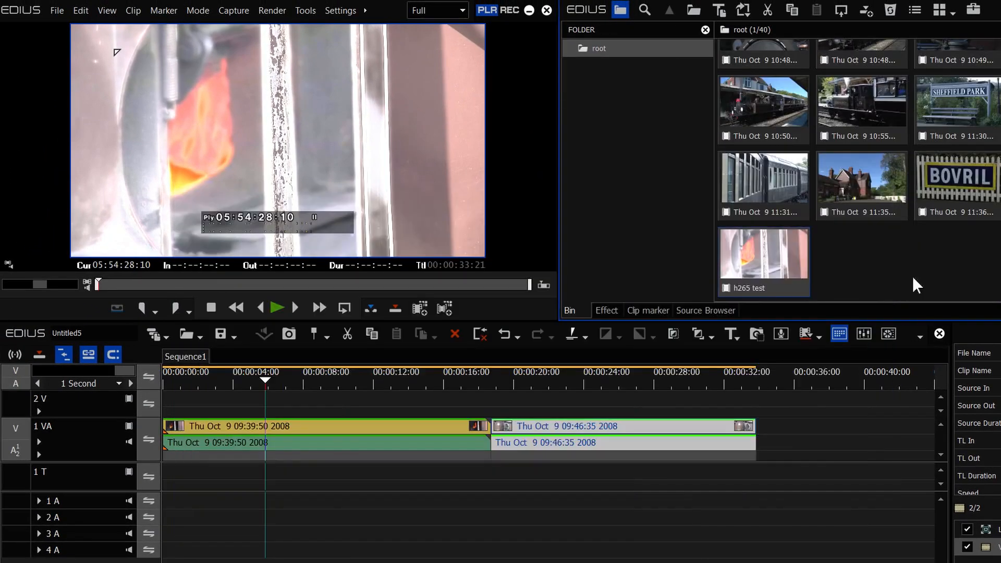
right_click(807, 276)
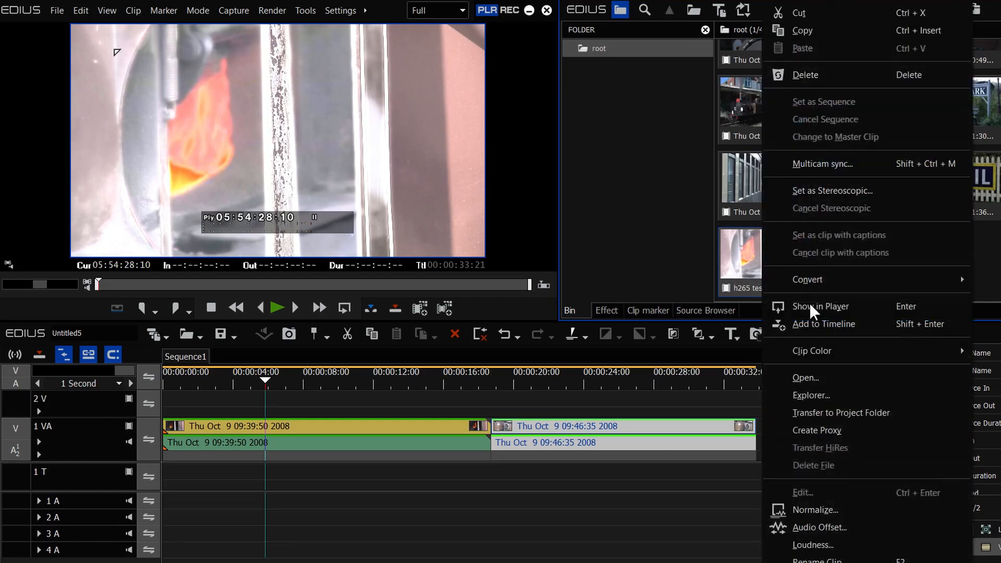
left_click(815, 394)
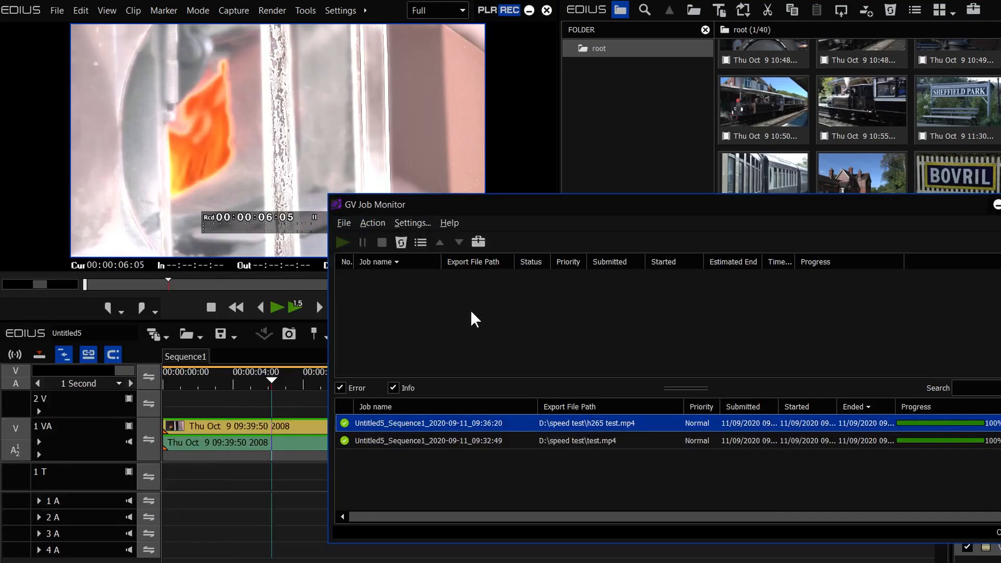
Step: Start a new Print to File export and choose the H.265/HEVC exporter category
left_click(472, 313)
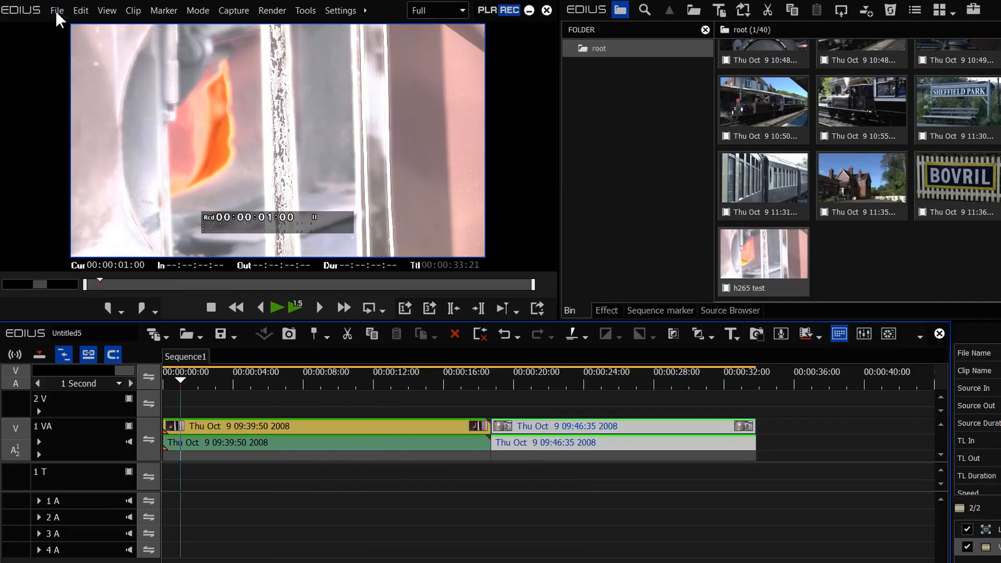
left_click(57, 14)
mouse_move(135, 391)
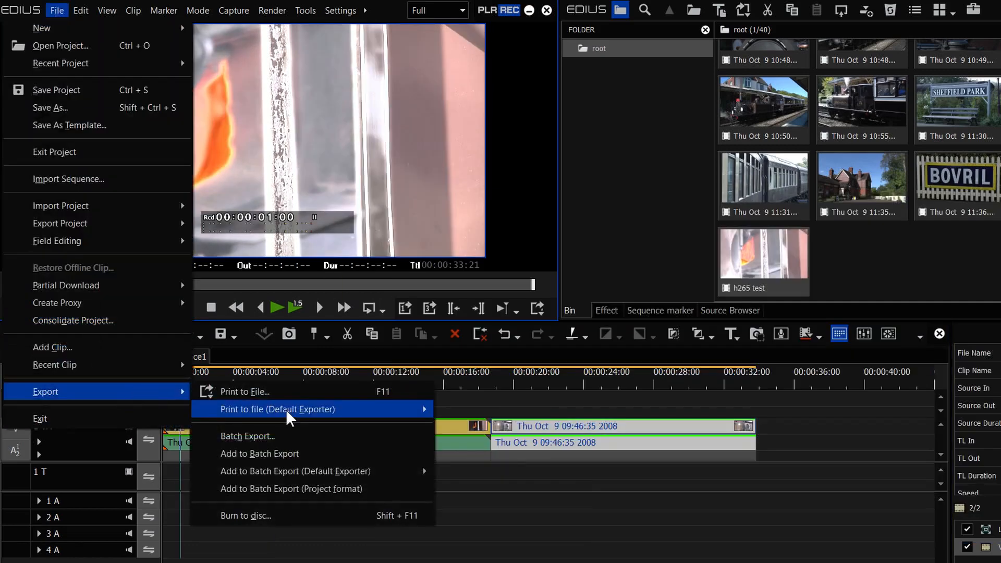
left_click(283, 393)
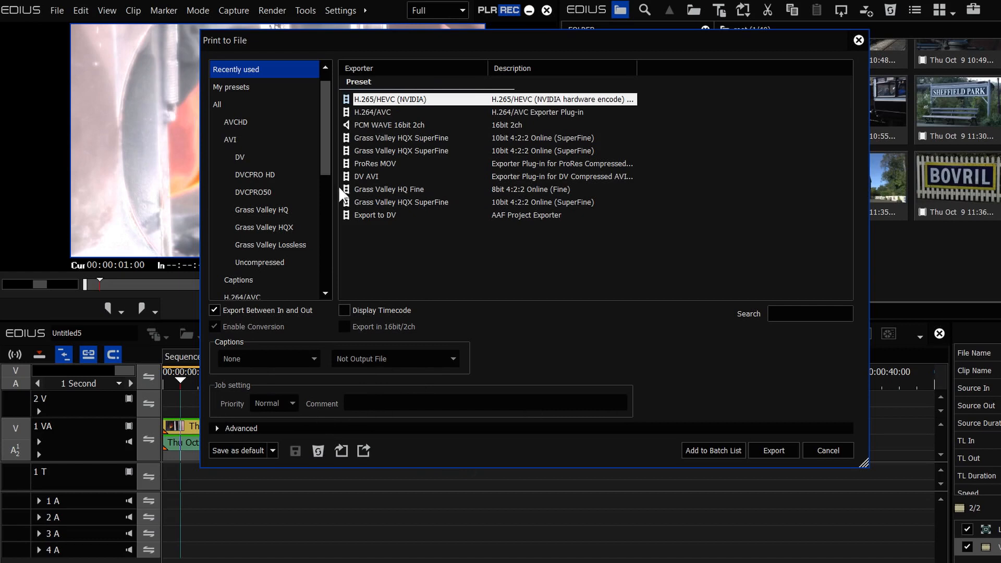
scroll(284, 295, "down", 1)
left_click(255, 262)
Step: Set the export job's comment to "test export" and its priority to High
left_click(284, 404)
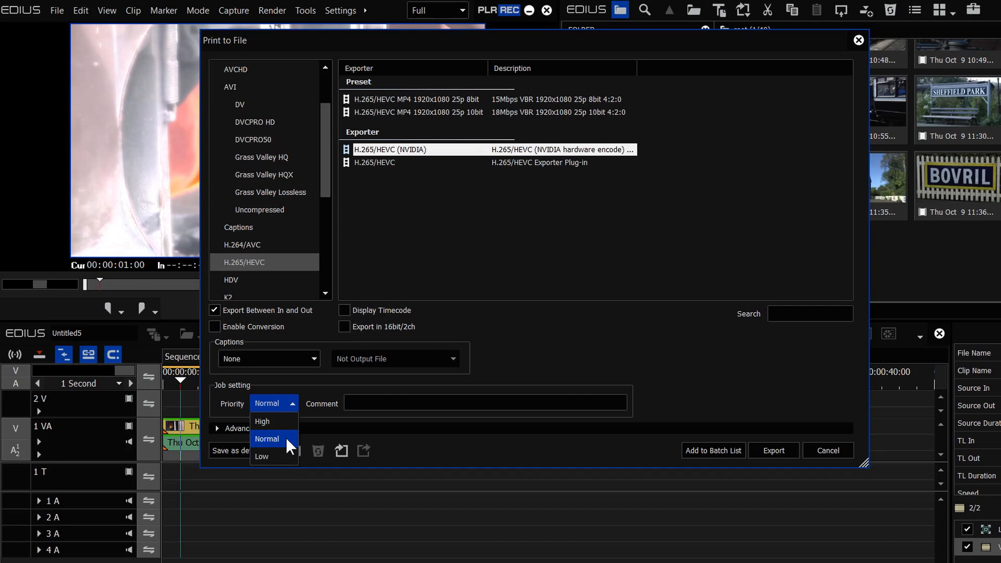
left_click(340, 419)
left_click(350, 403)
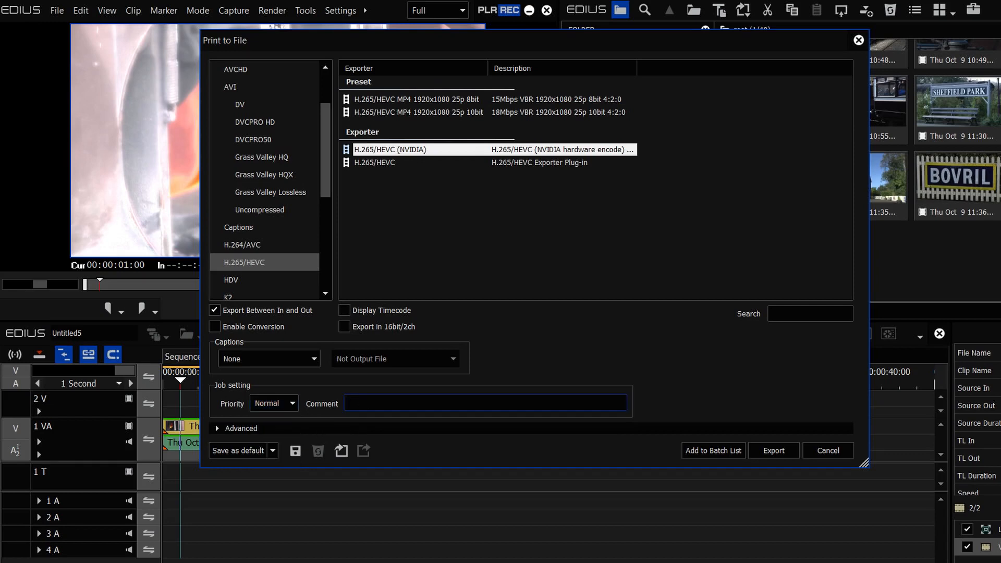
type("test export")
left_click(273, 402)
left_click(273, 421)
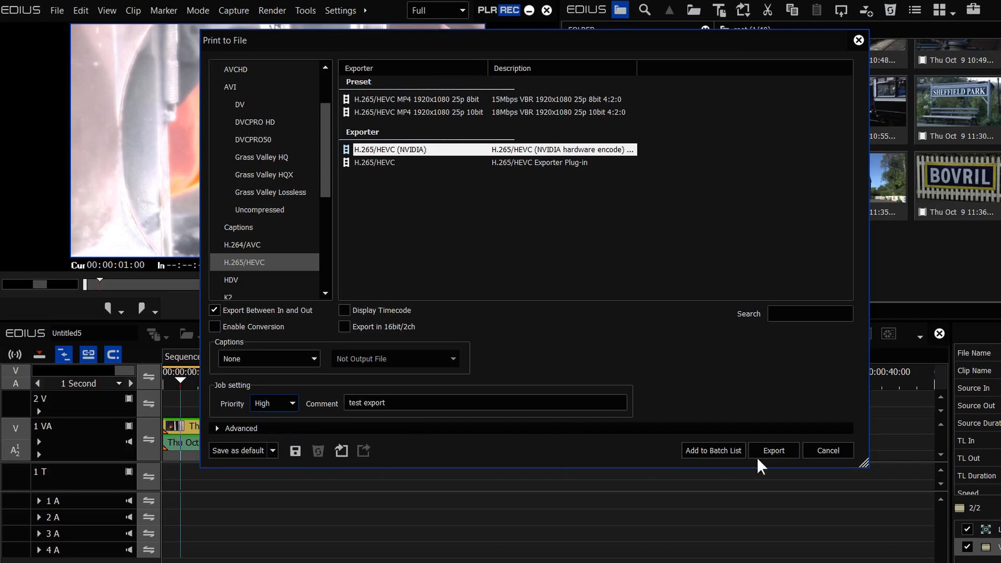
Step: Export the sequence with the H.265/HEVC (NVIDIA) exporter as "h265 test2" in the speed test folder
left_click(773, 459)
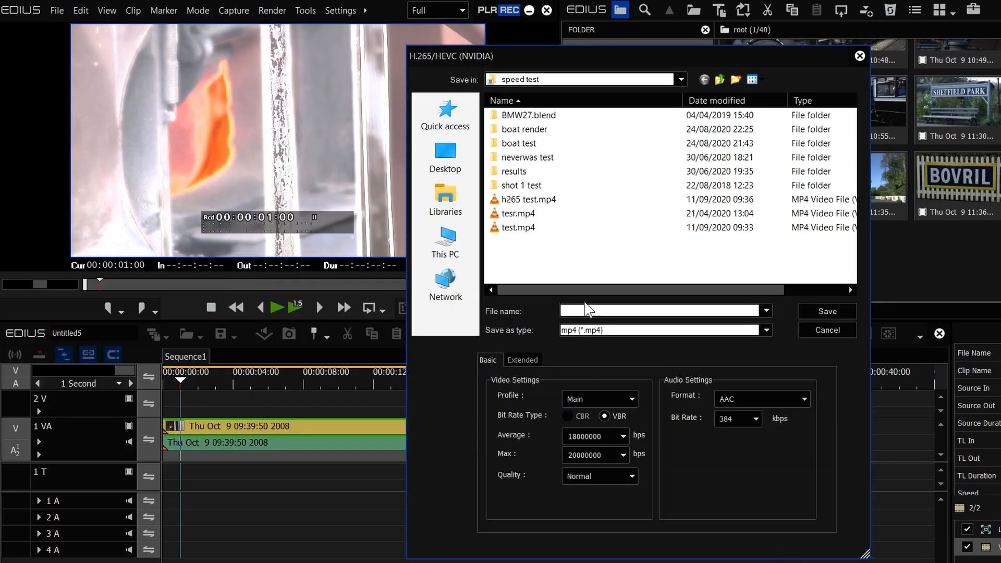
left_click(536, 200)
left_click(597, 312)
type("2")
key("Return")
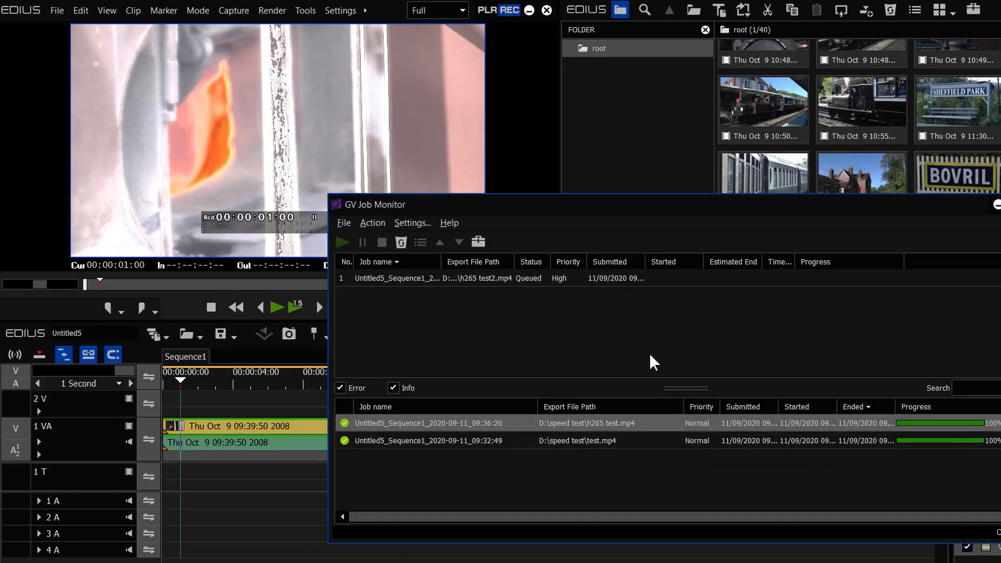
Step: Show the Comment column in both the active and the finished job lists of GV Job Monitor
right_click(785, 263)
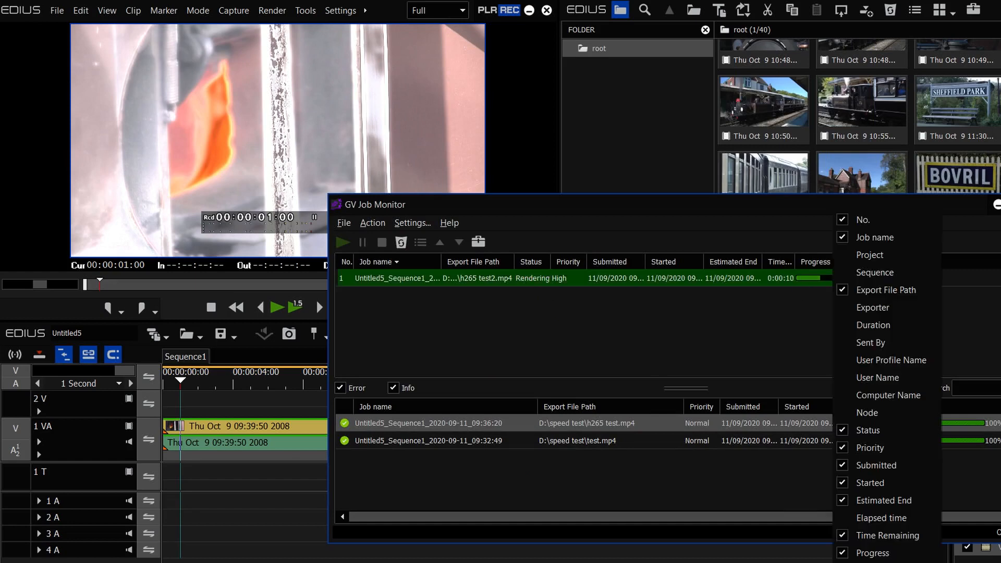
left_click(872, 562)
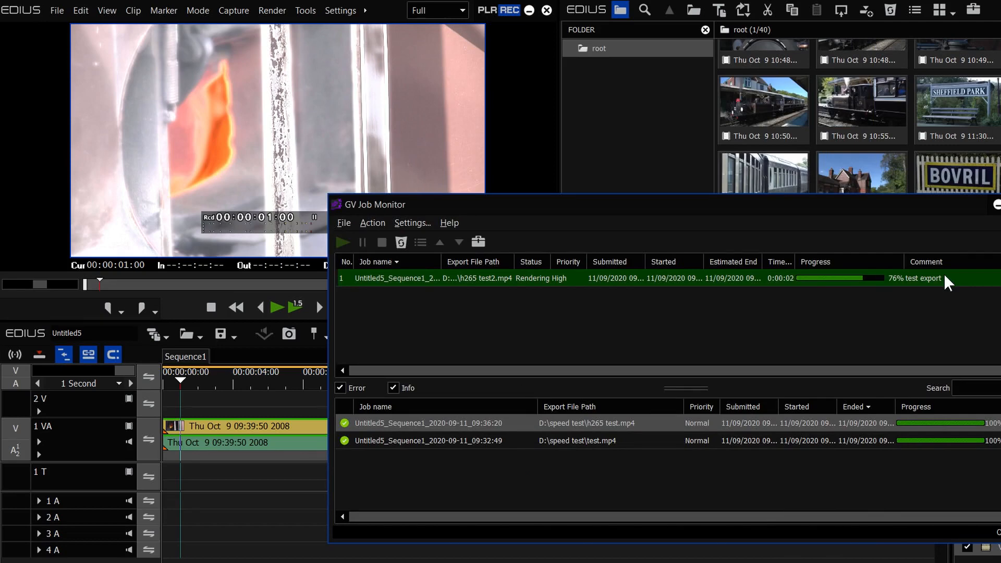
right_click(671, 404)
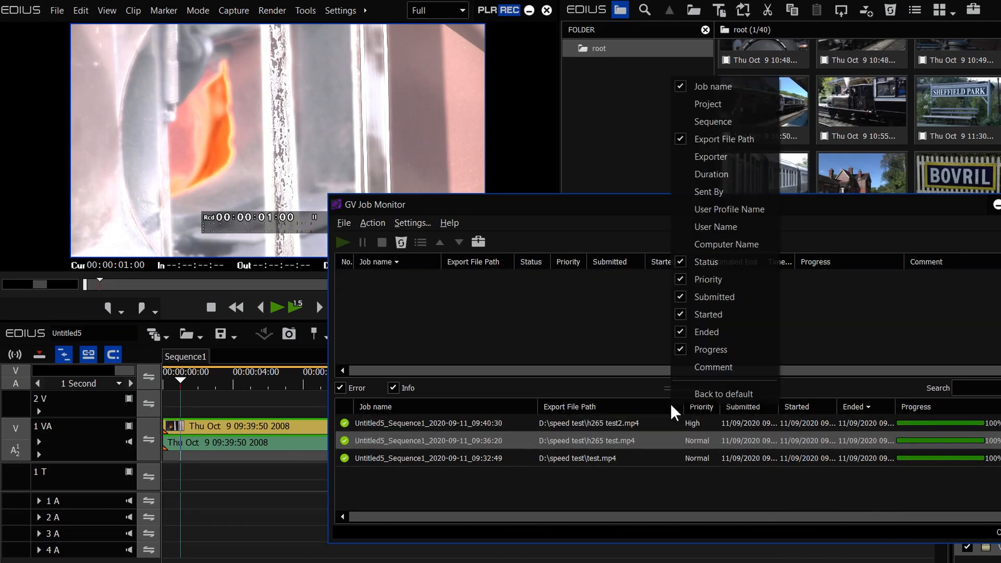
left_click(702, 369)
left_click_drag(889, 516, 1000, 522)
Step: Review the H.265/HEVC exporters and the exporter categories in Print to File, then leave without exporting
left_click_drag(289, 383, 249, 391)
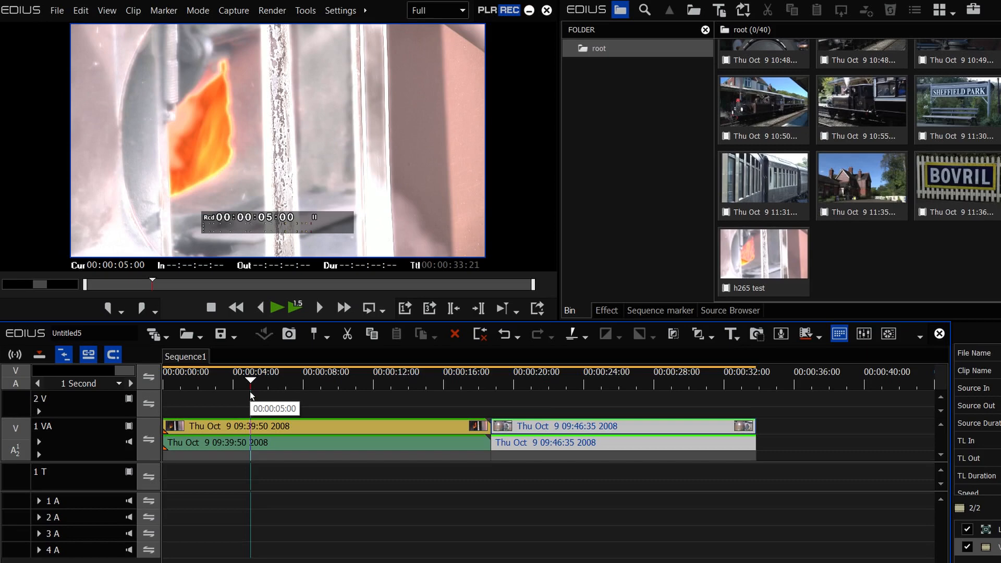
left_click(58, 11)
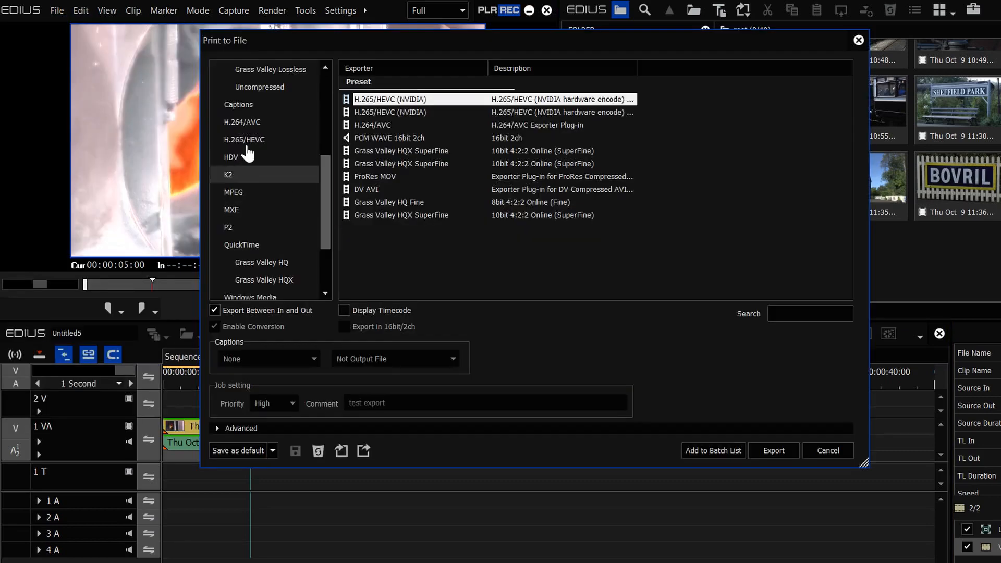
left_click(247, 143)
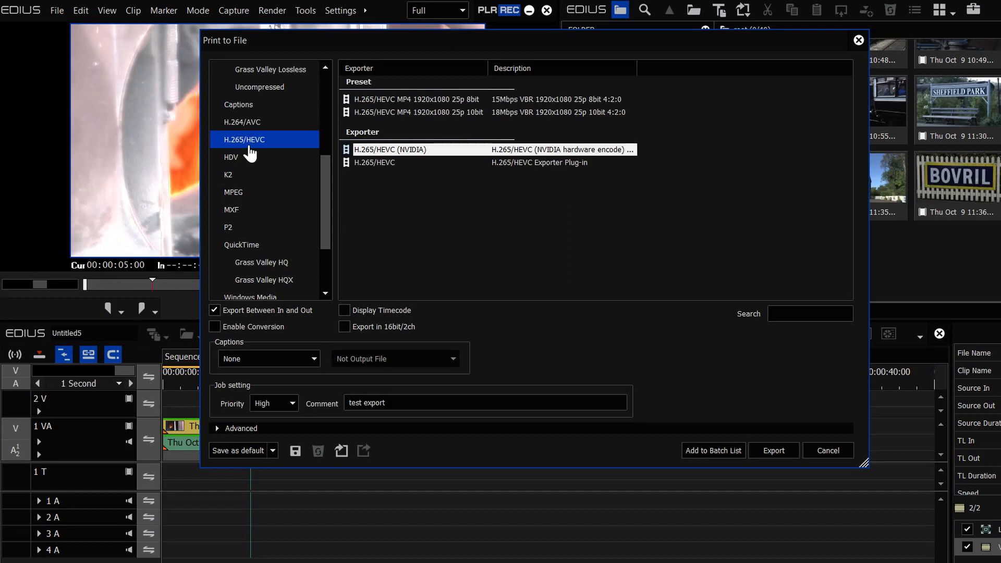
left_click(403, 164)
left_click_drag(323, 219, 318, 112)
left_click(837, 451)
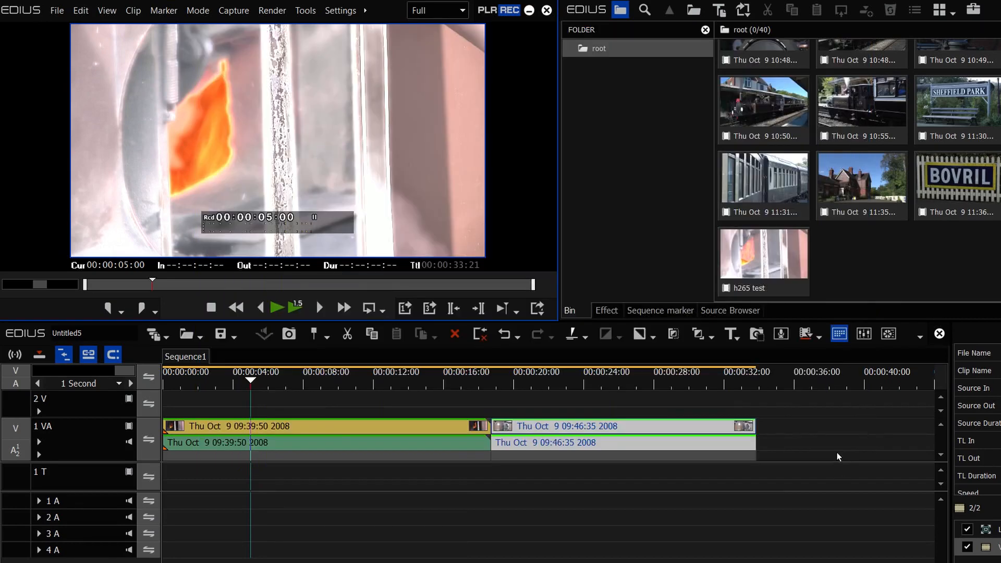
Step: Examine the rendering commands and the effect folders while scrubbing through the first timeline clip
left_click(295, 372)
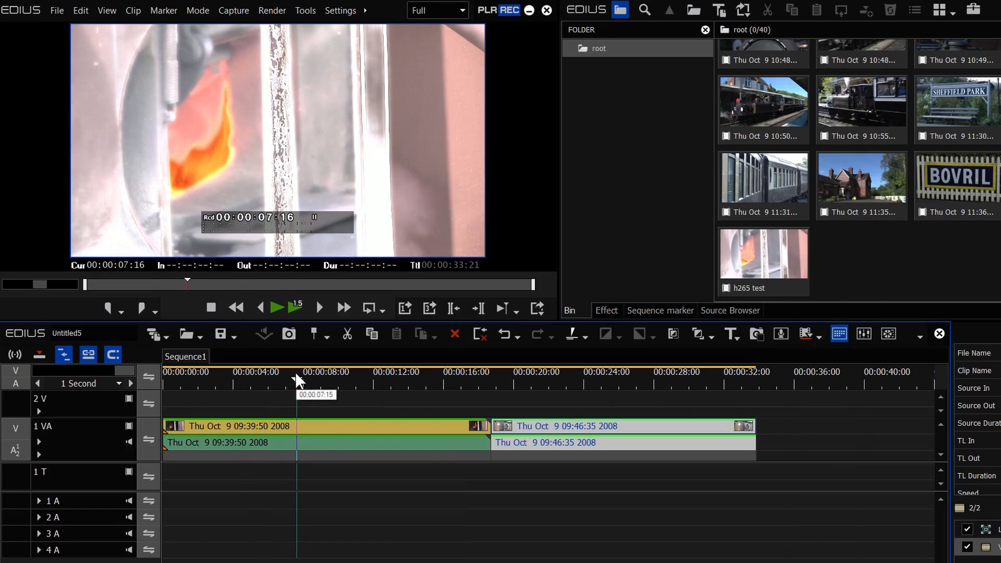
left_click(275, 380)
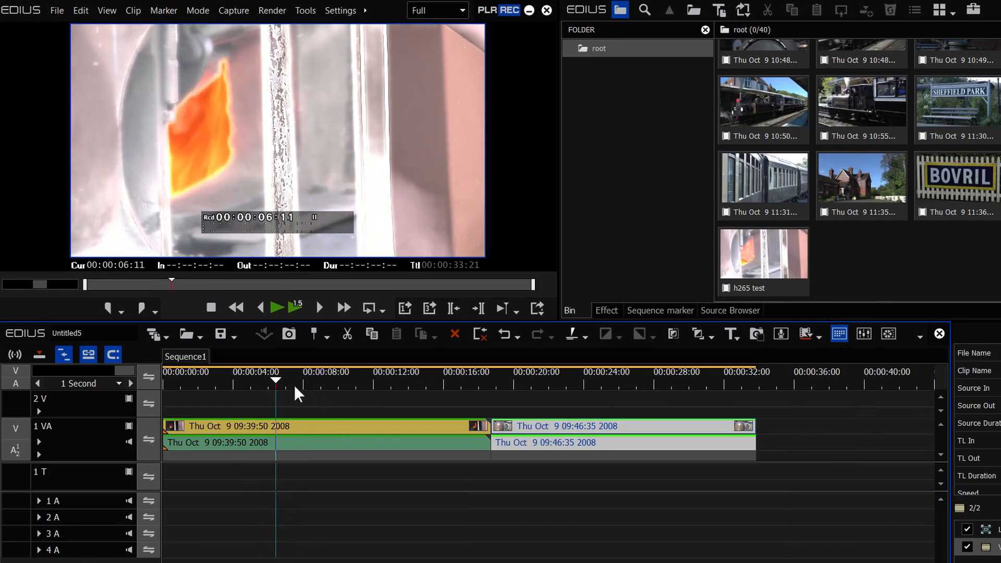
left_click(276, 9)
mouse_move(342, 74)
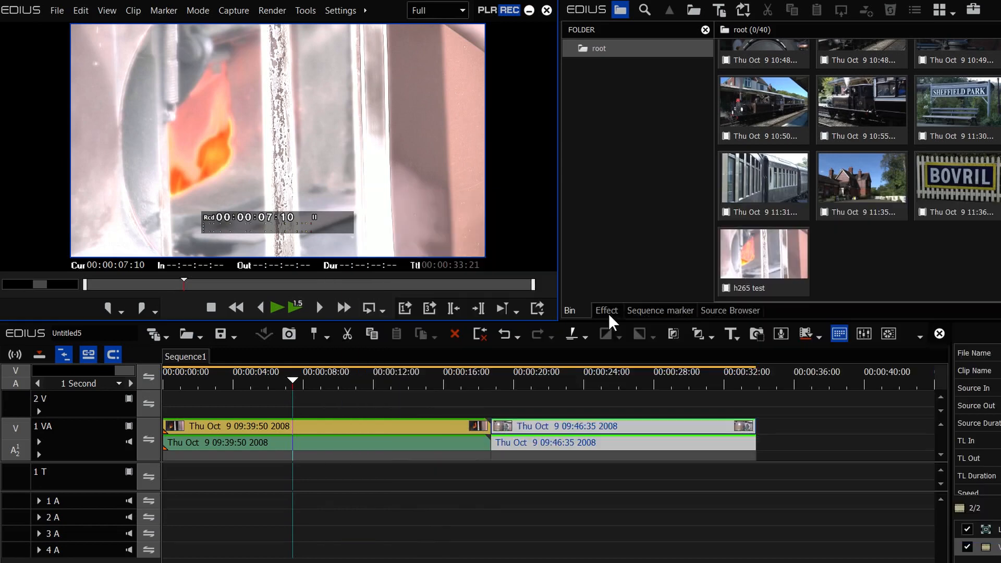
left_click(610, 309)
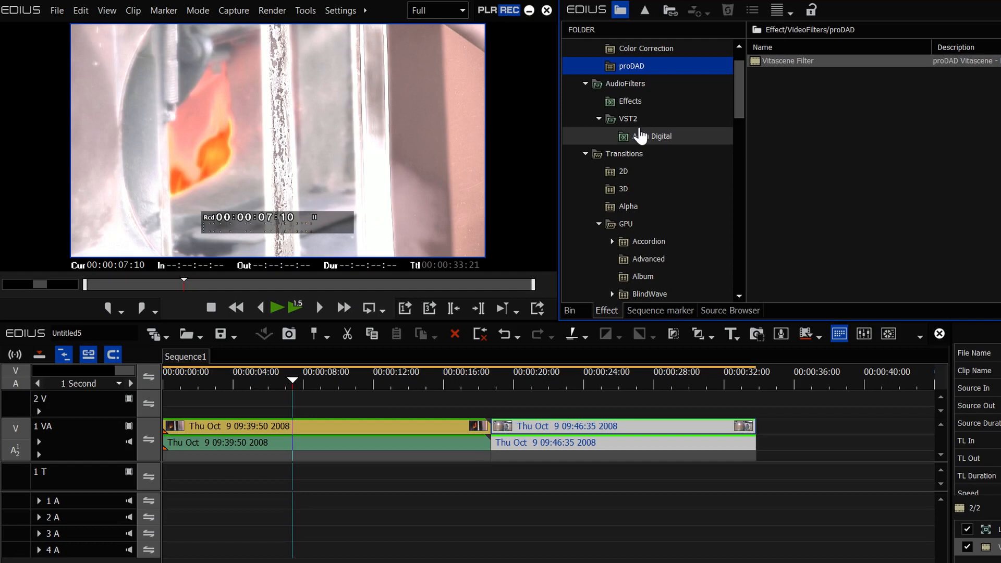
left_click_drag(391, 395, 365, 392)
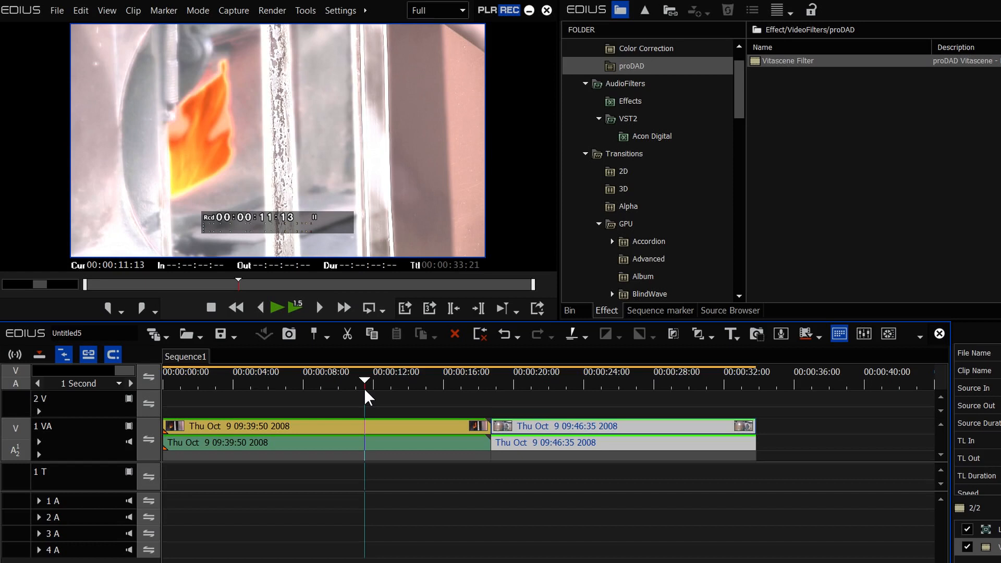
left_click_drag(365, 397, 315, 409)
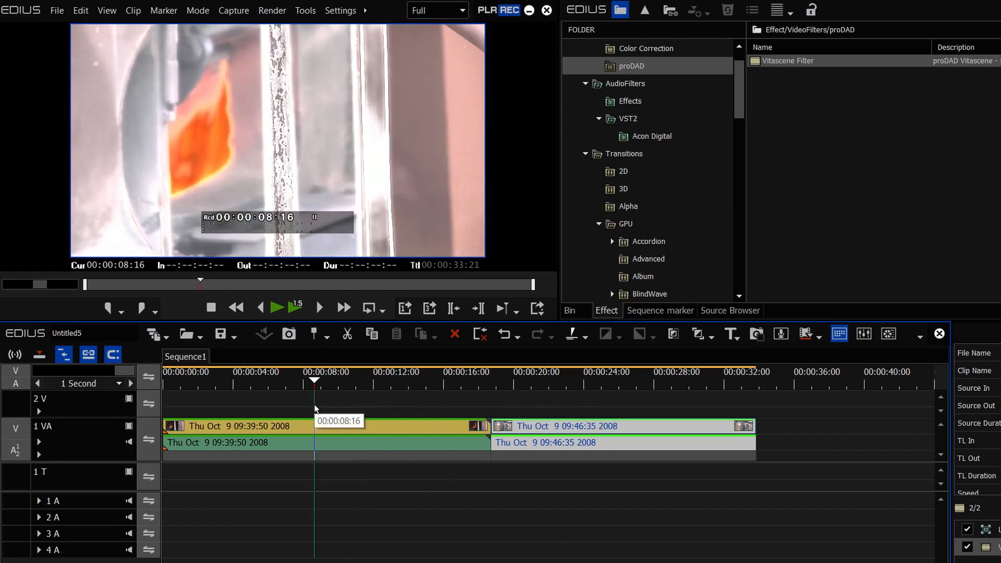
Step: Add an H.265/HEVC (NVIDIA) export of the sequence to the batch list as "batch 1"
left_click(57, 11)
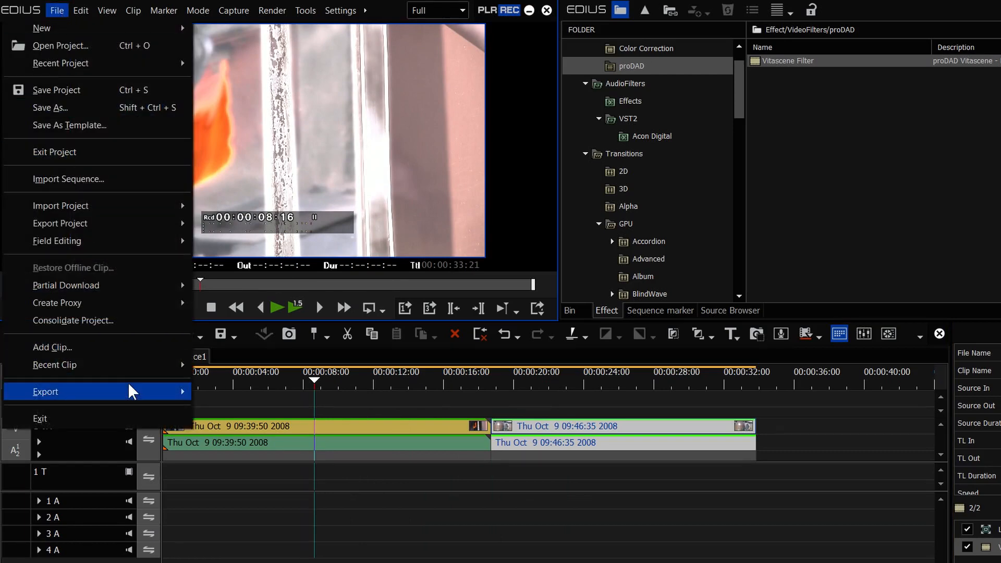
mouse_move(138, 394)
left_click(310, 435)
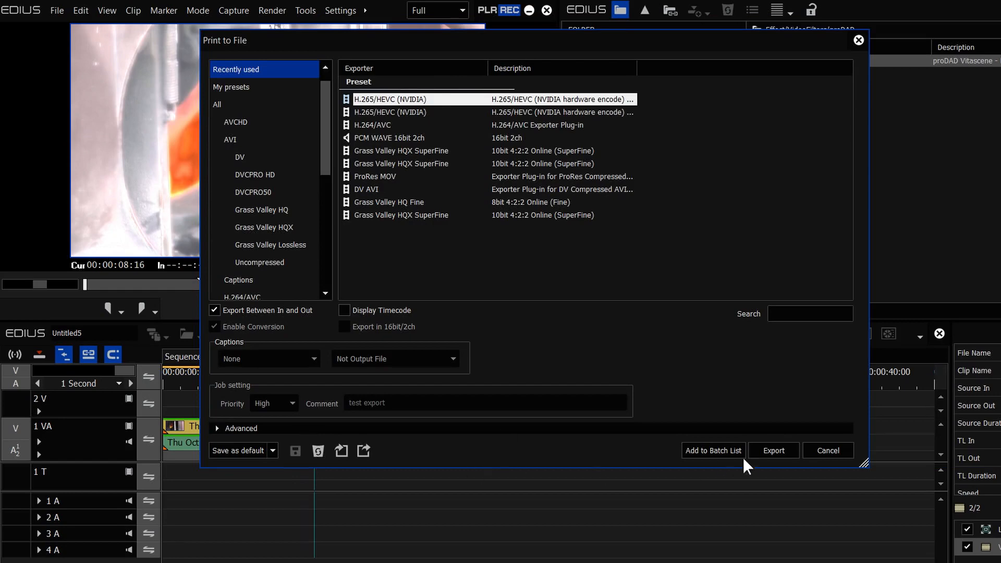
left_click(734, 446)
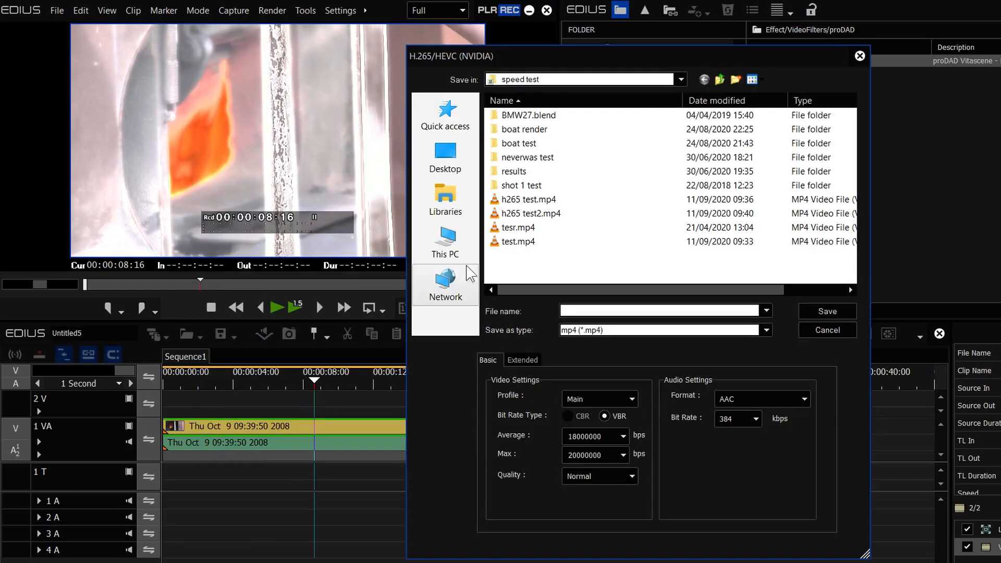
type("speed01")
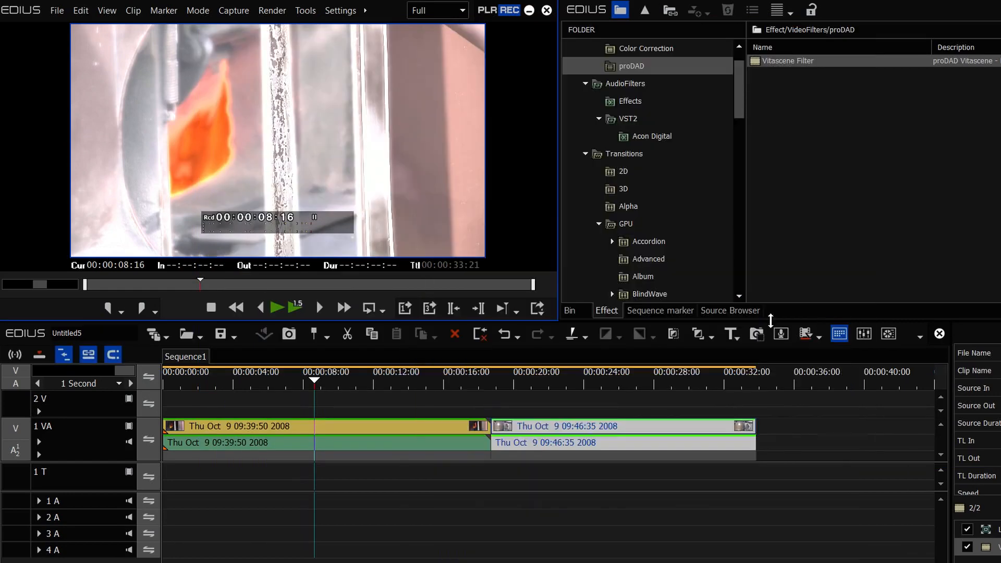
Step: Add an H.264/AVC export of the sequence to the batch list as "batch 2"
key("F11")
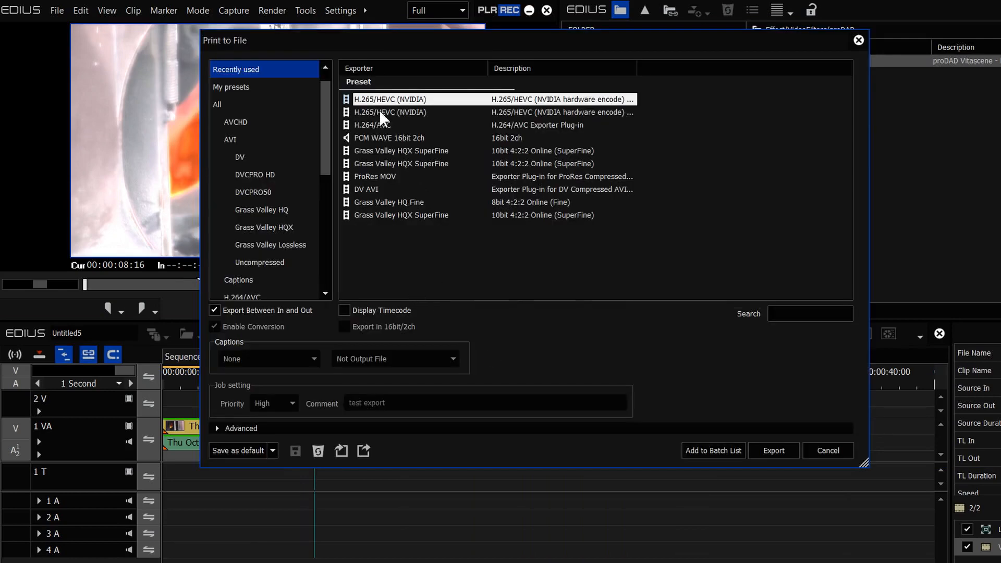
left_click(373, 126)
left_click(733, 451)
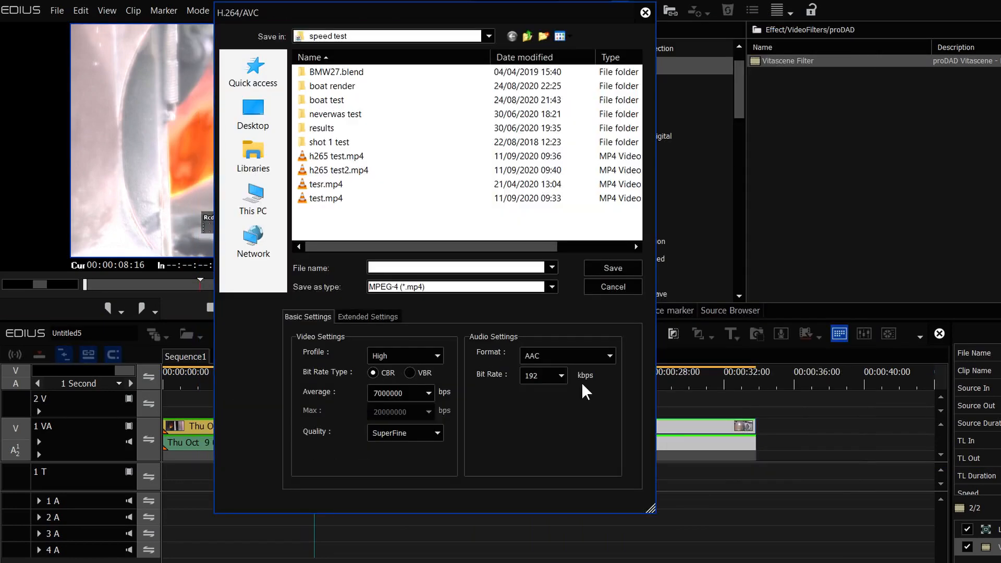
key("BackSpace")
type("batch 2")
left_click(606, 272)
Step: Add a QuickTime ProRes MOV export with the ProRes 422 codec to the batch list as "batch prores"
key("F11")
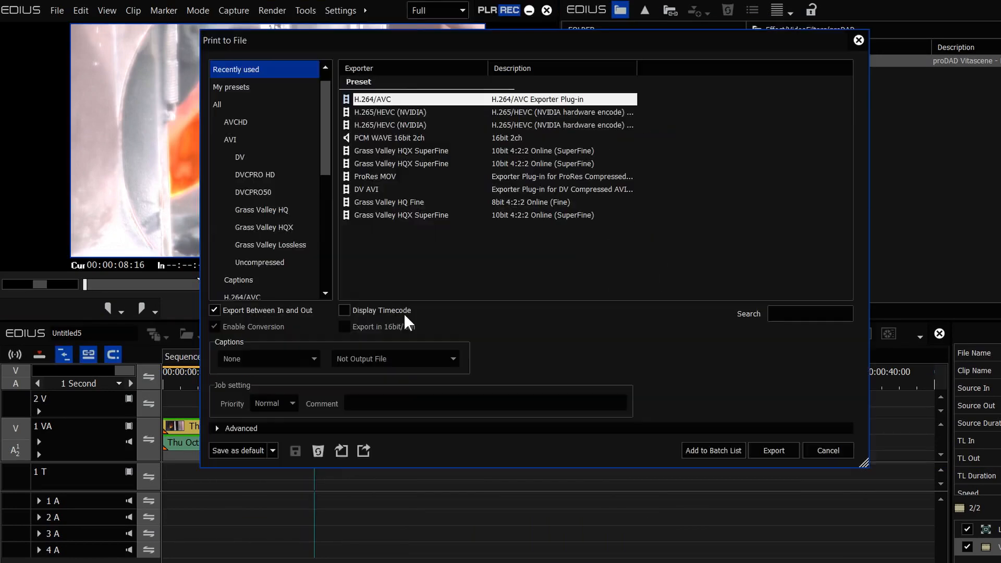
left_click(325, 269)
left_click(271, 175)
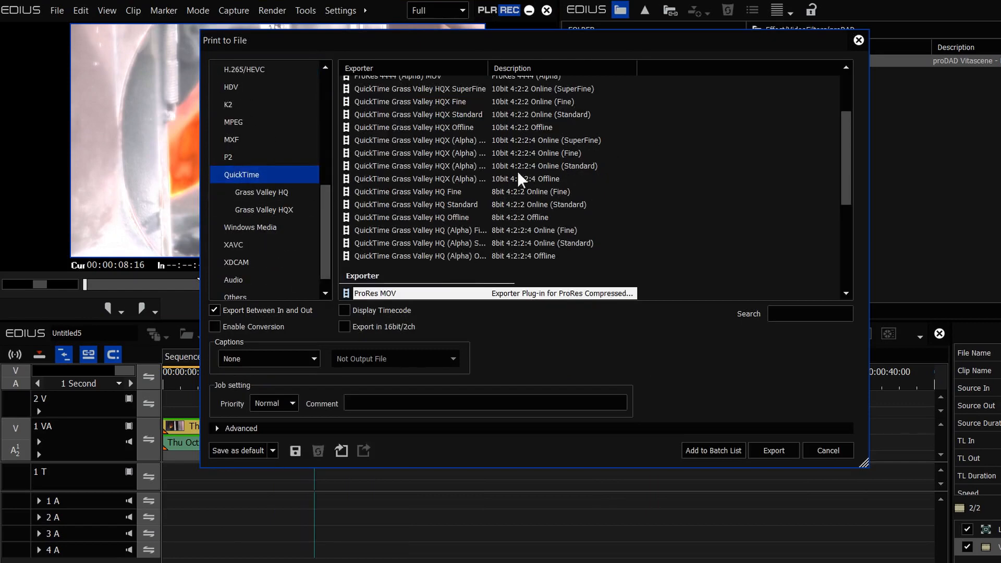
left_click(731, 448)
type("batch prores")
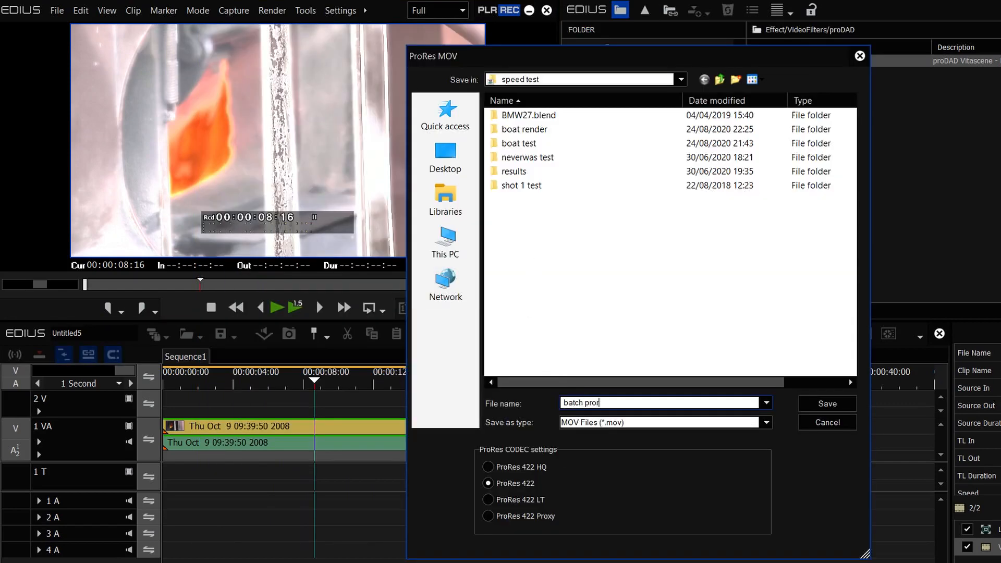
left_click(813, 402)
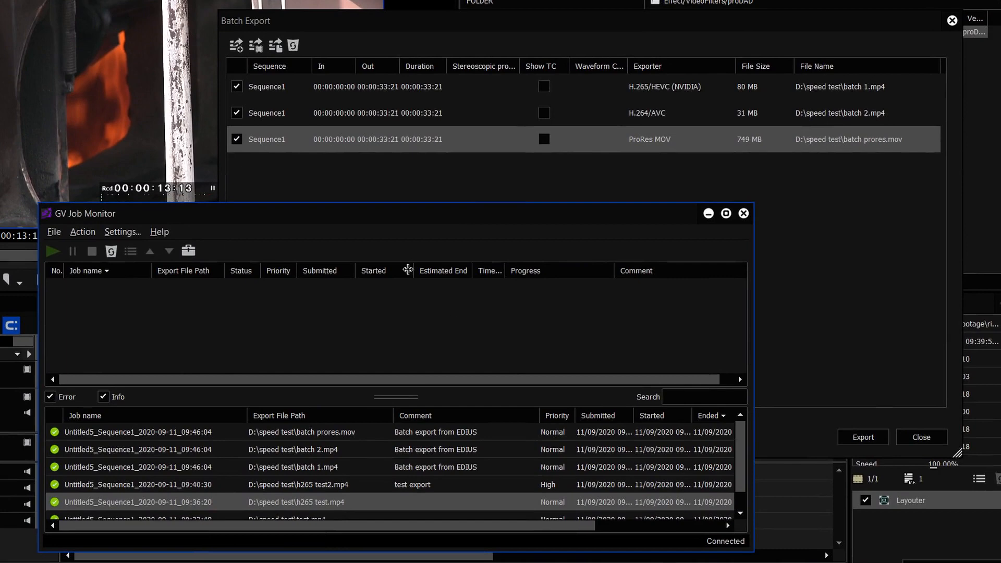
Step: Inspect the finished batch prores job in GV Job Monitor and the batch 1 entry in the Batch Export list
left_click_drag(327, 214, 383, 177)
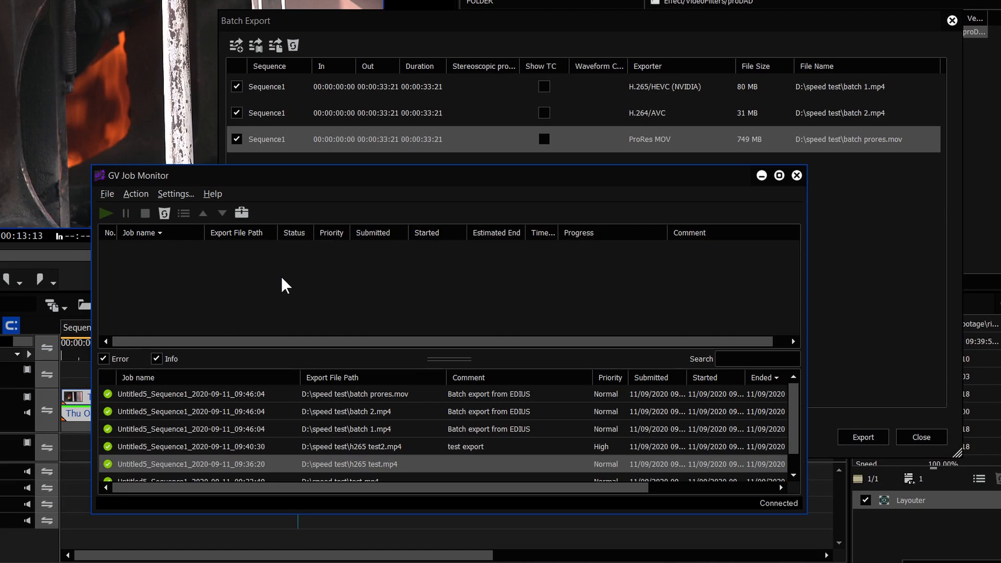
left_click(358, 395)
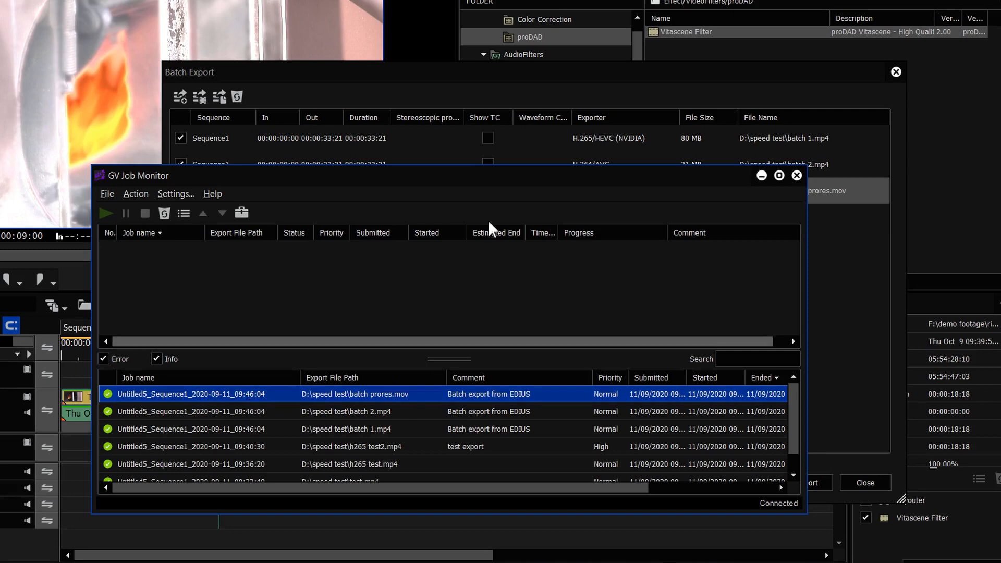
left_click_drag(543, 175, 0, 175)
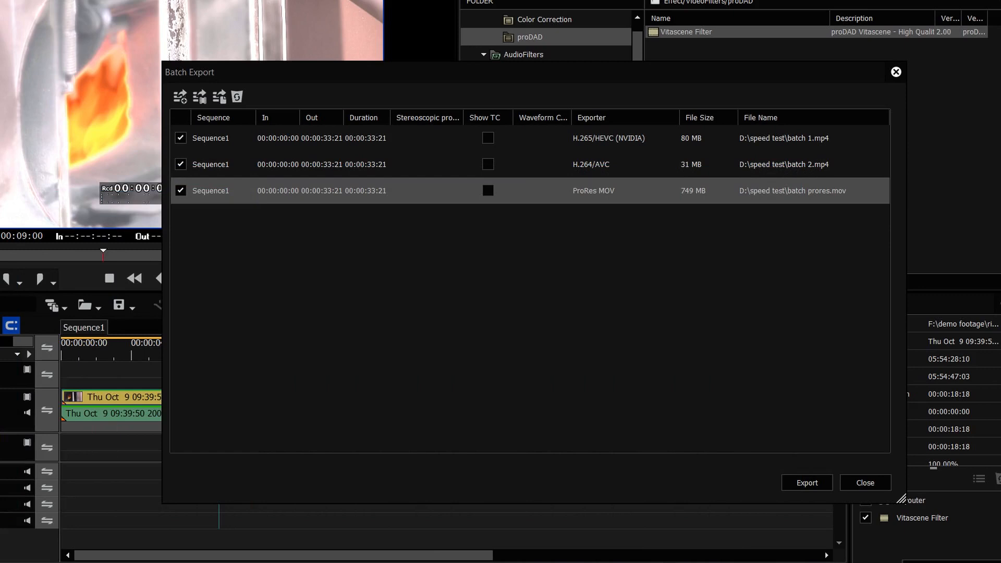
left_click(367, 136)
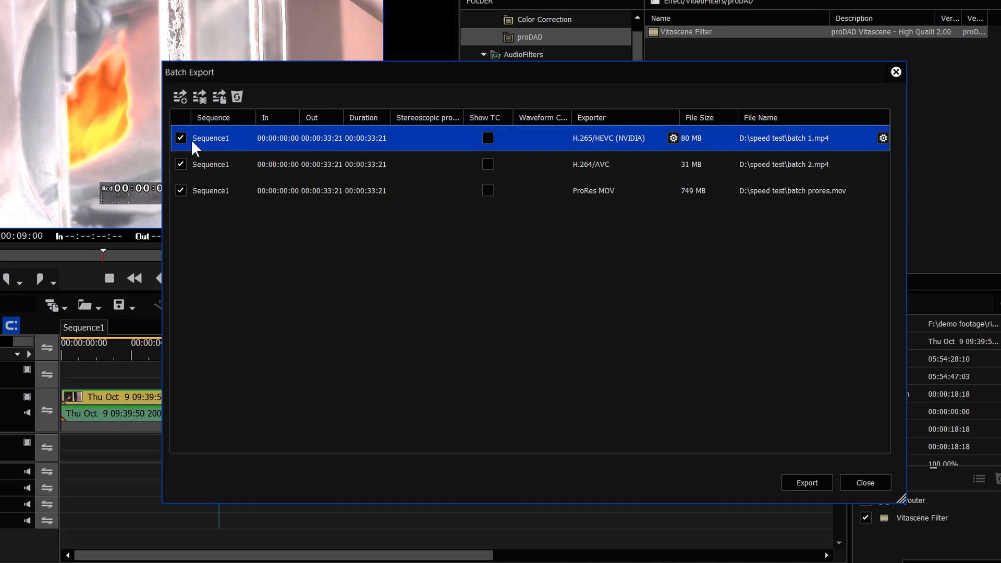
Step: Trim the end of the first timeline clip to a duration of about 00:00:15:23 and delete its Vitascene Filter
left_click(130, 356)
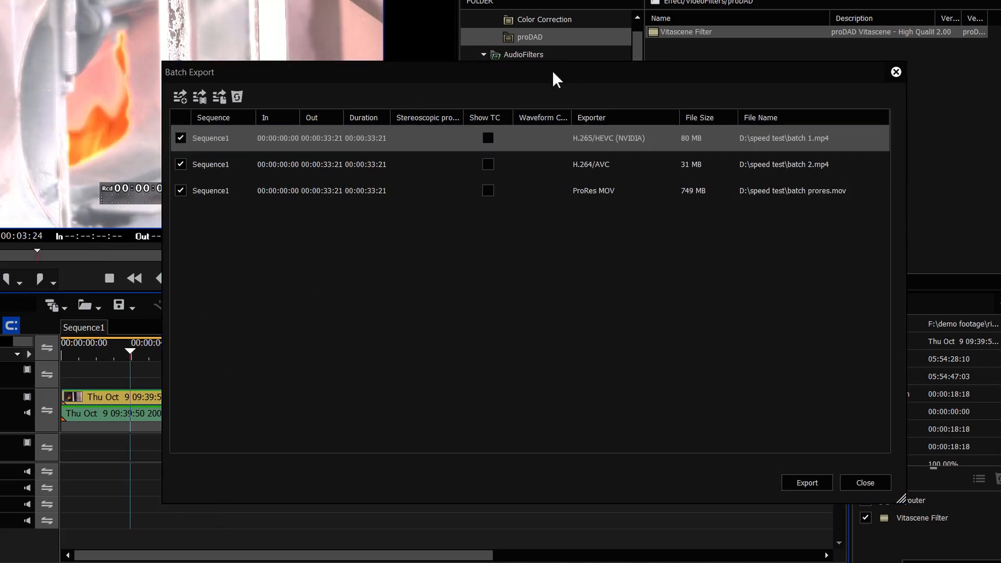
left_click_drag(552, 72, 0, 151)
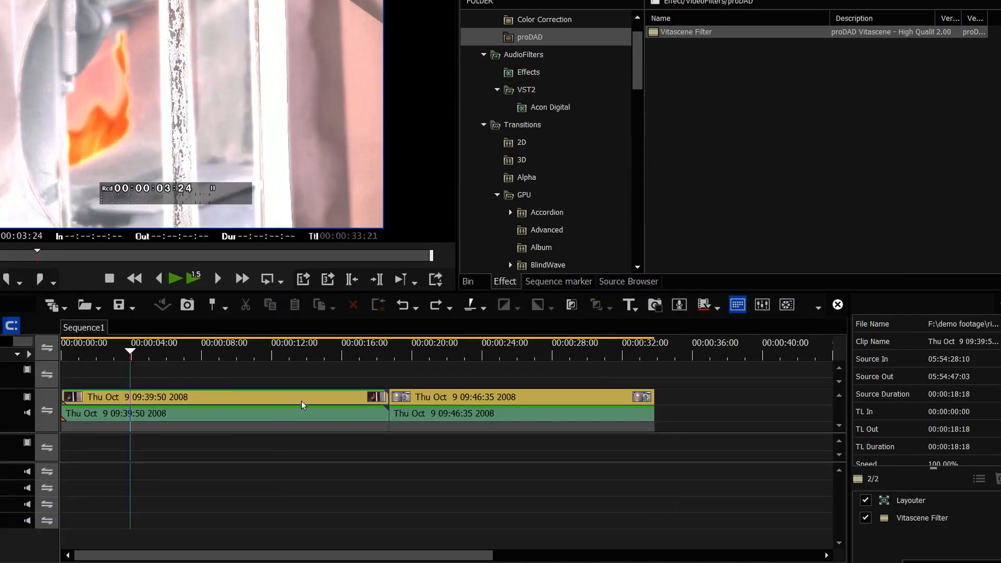
left_click_drag(388, 398, 339, 401)
left_click(908, 520)
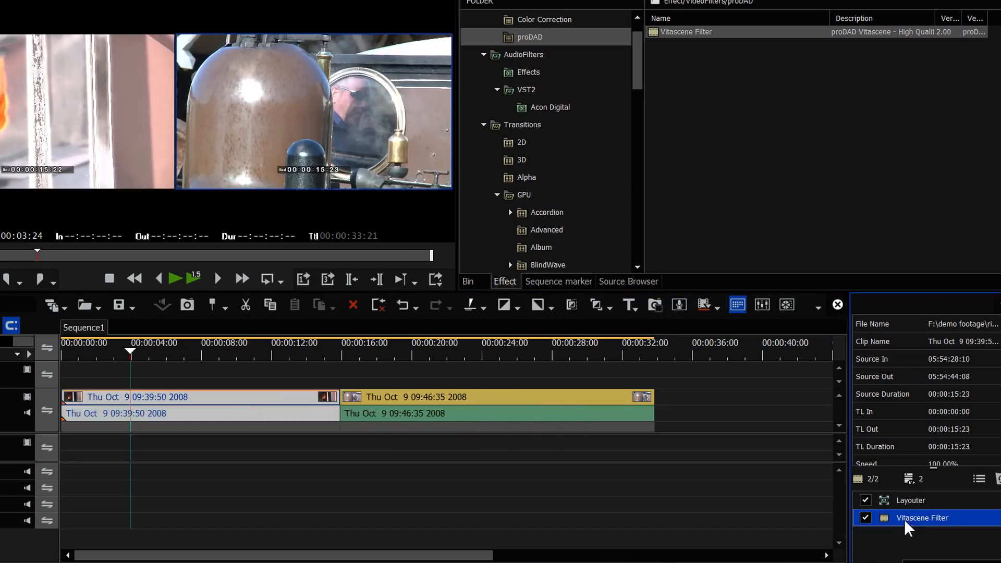
key("Delete")
Step: Add a Quick Titler title reading "fgdfdffdh" on track 2V at 00:00:03:24 and bring GV Job Monitor back up
right_click(285, 381)
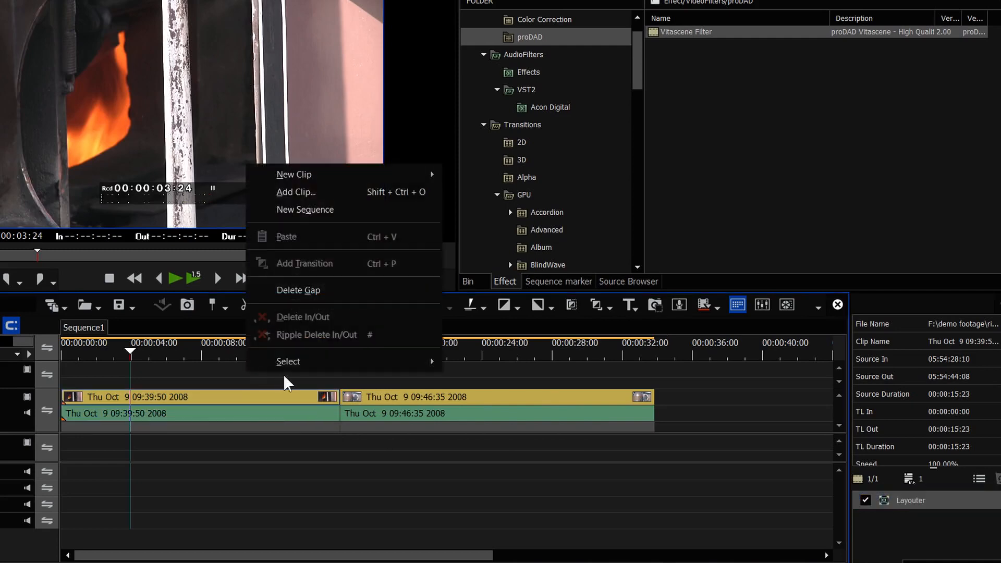
mouse_move(288, 183)
left_click(463, 209)
left_click(817, 2)
left_click(351, 275)
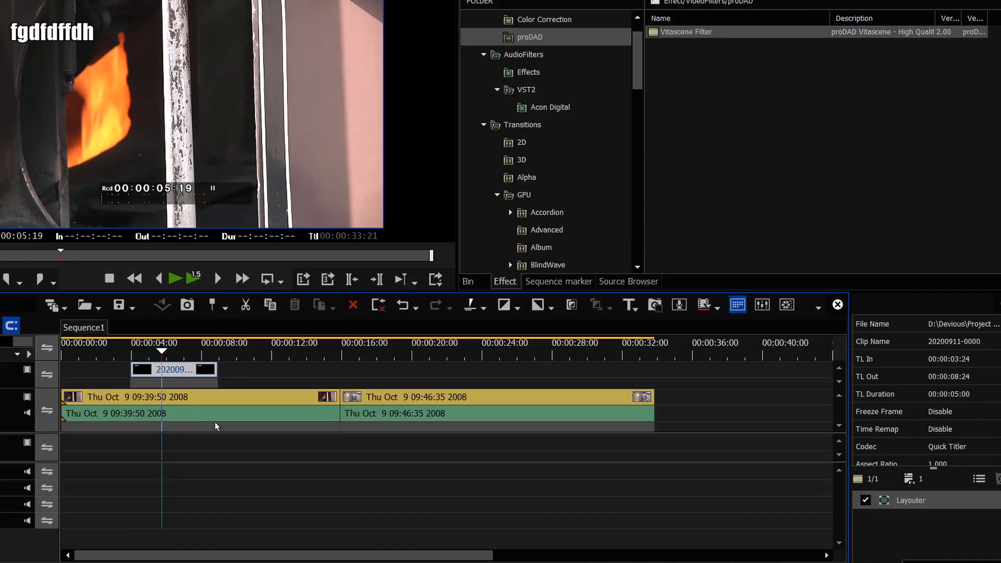
left_click(382, 304)
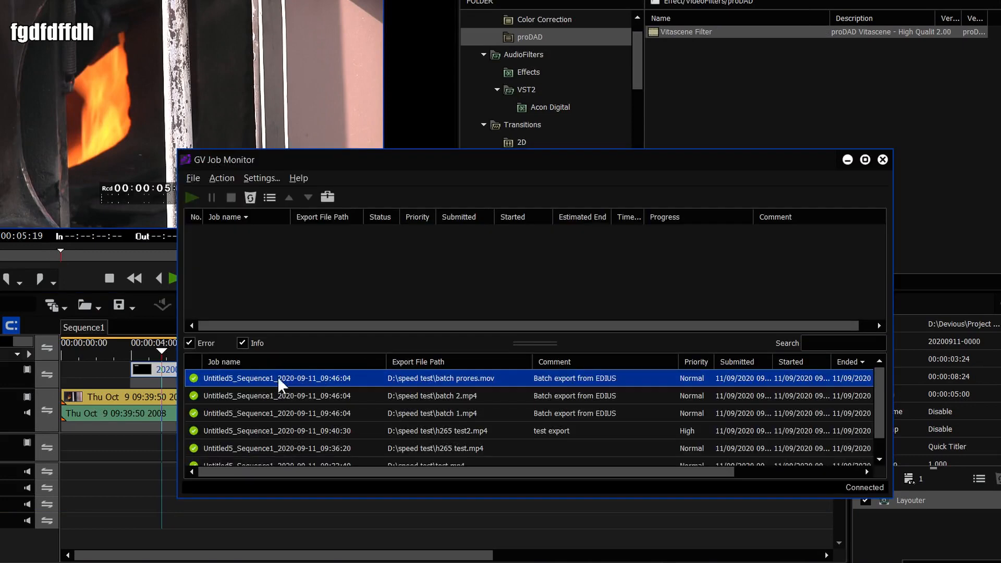
Step: Review the three entries in the Batch Export list and bring GV Job Monitor back up
left_click_drag(0, 122, 636, 77)
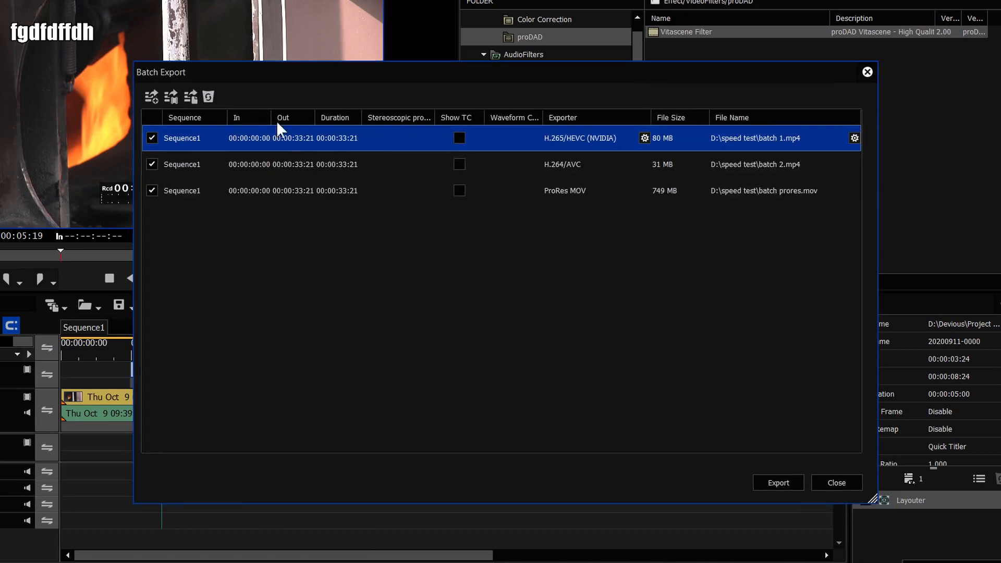
left_click_drag(235, 70, 334, 65)
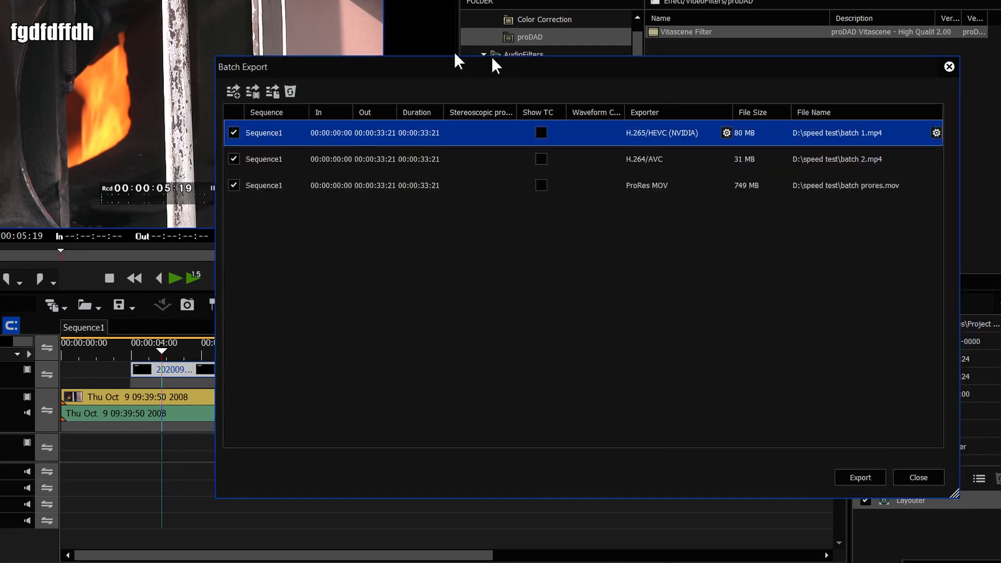
left_click_drag(491, 57, 453, 45)
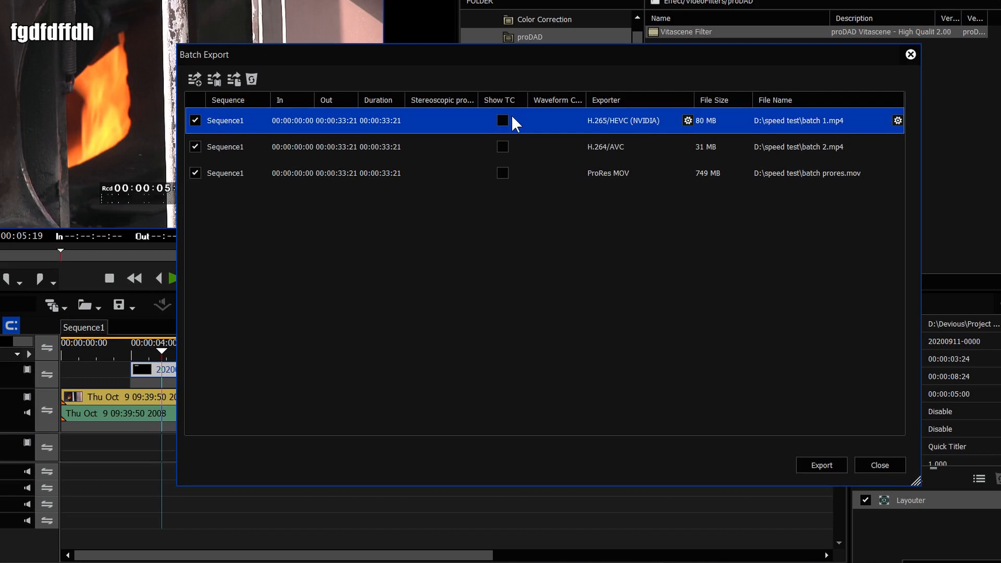
left_click_drag(363, 58, 343, 52)
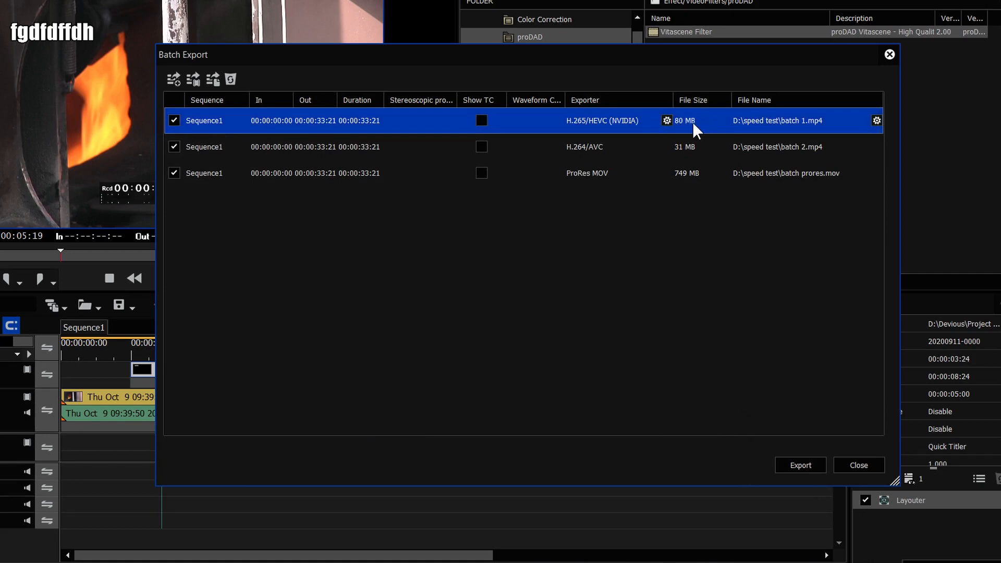
left_click(696, 562)
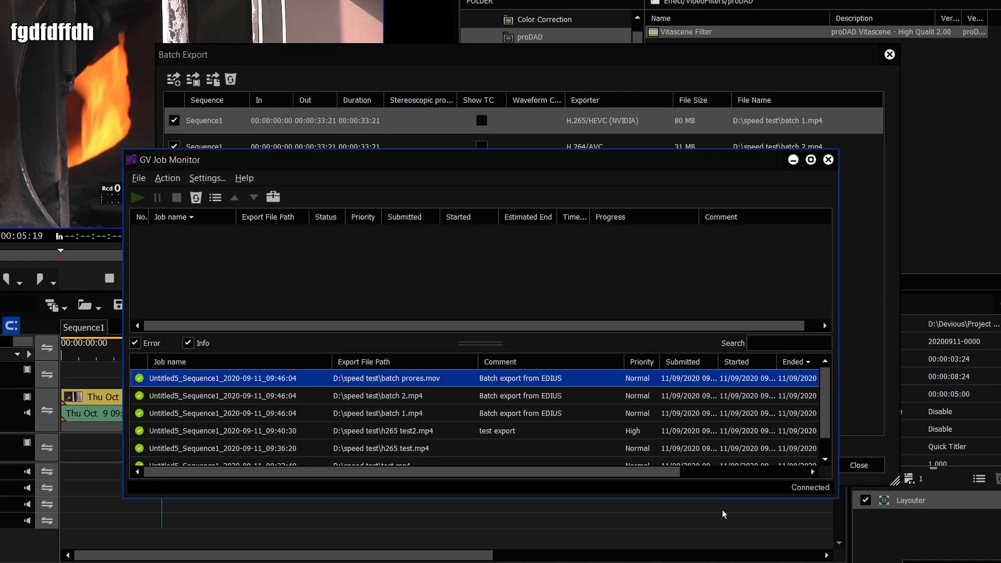
Step: Look over the Print to File dialog with its job settings and batch option, and leave it without exporting
left_click(1, 1)
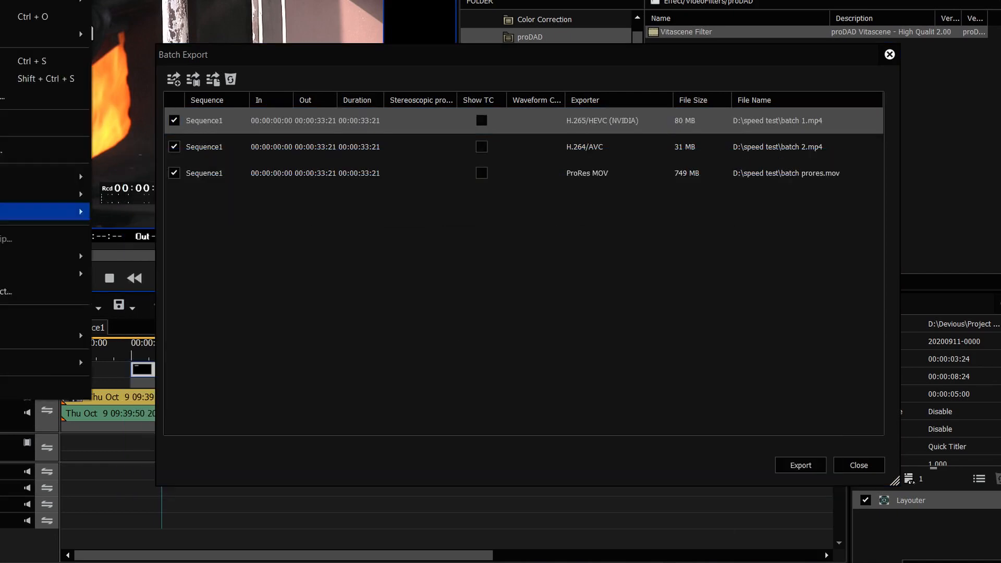
mouse_move(20, 363)
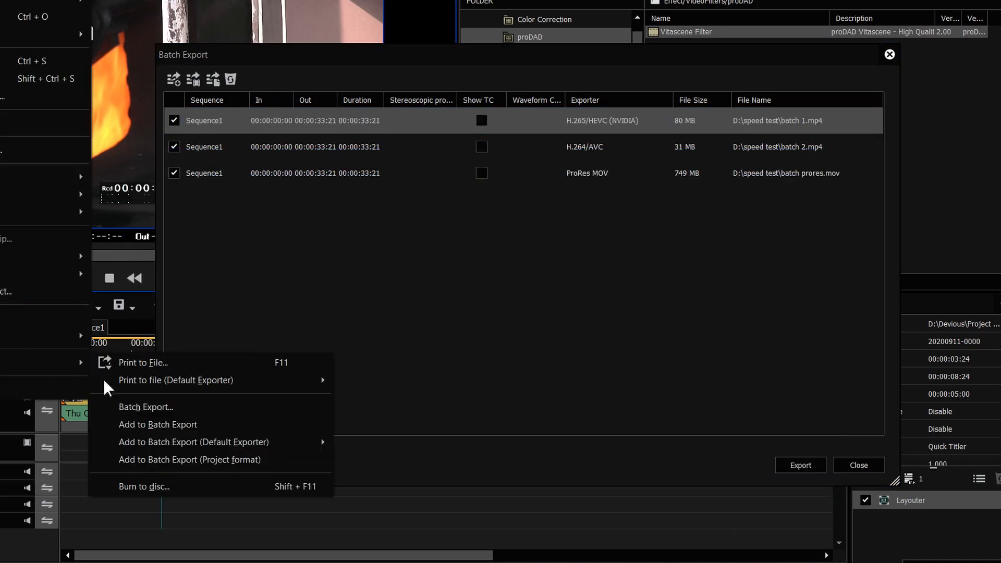
left_click(158, 362)
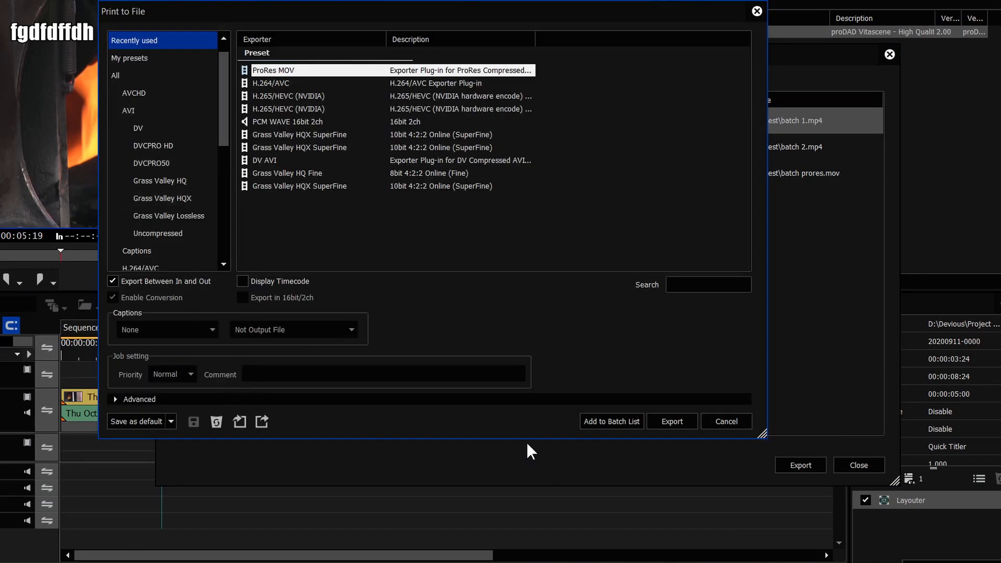
left_click(719, 419)
Step: Start a batch file conversion of the three bin clips in the row with the BOVRIL sign and cancel it at saving
left_click(468, 282)
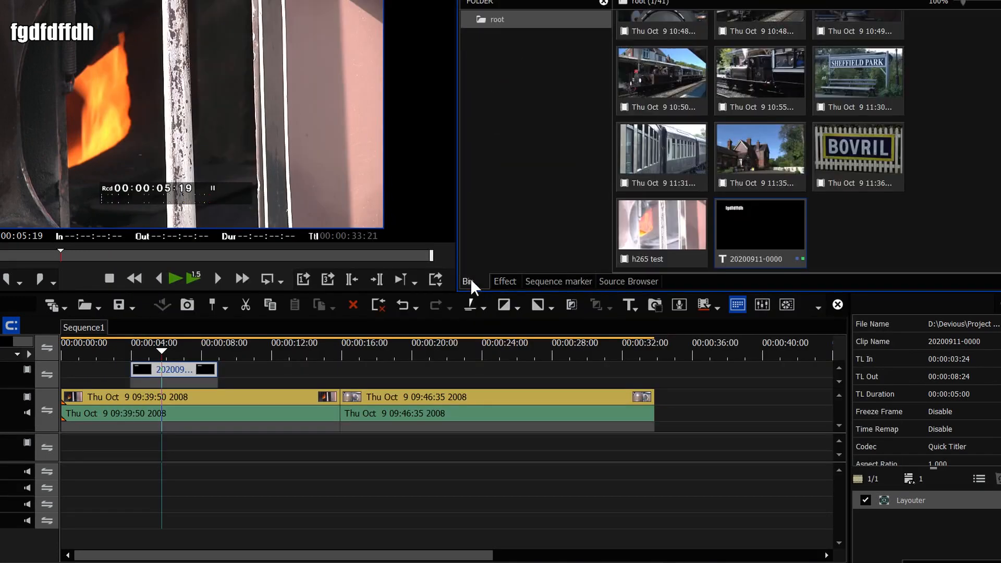
left_click(927, 157)
left_click_drag(947, 157, 669, 155)
right_click(697, 151)
mouse_move(754, 252)
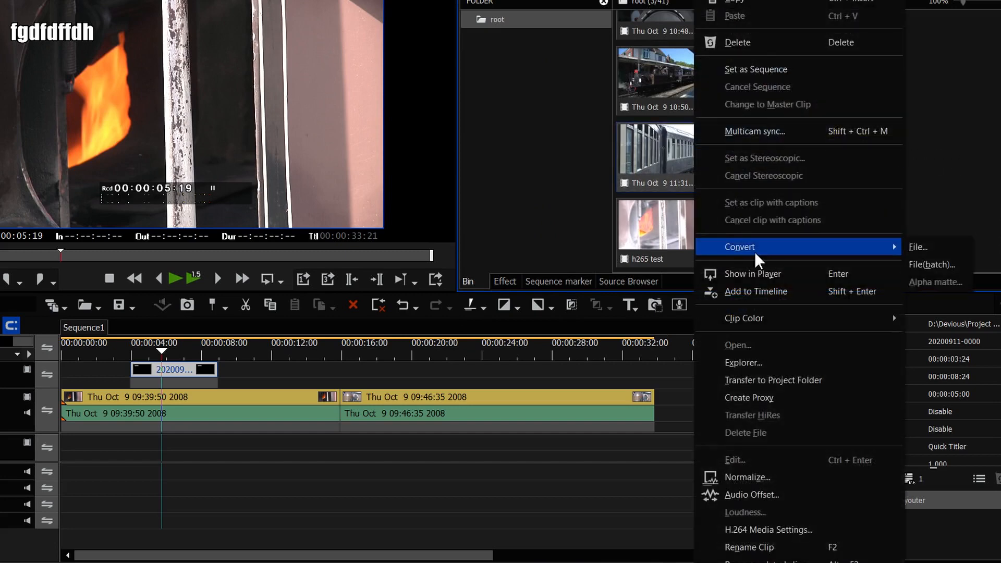
left_click(912, 264)
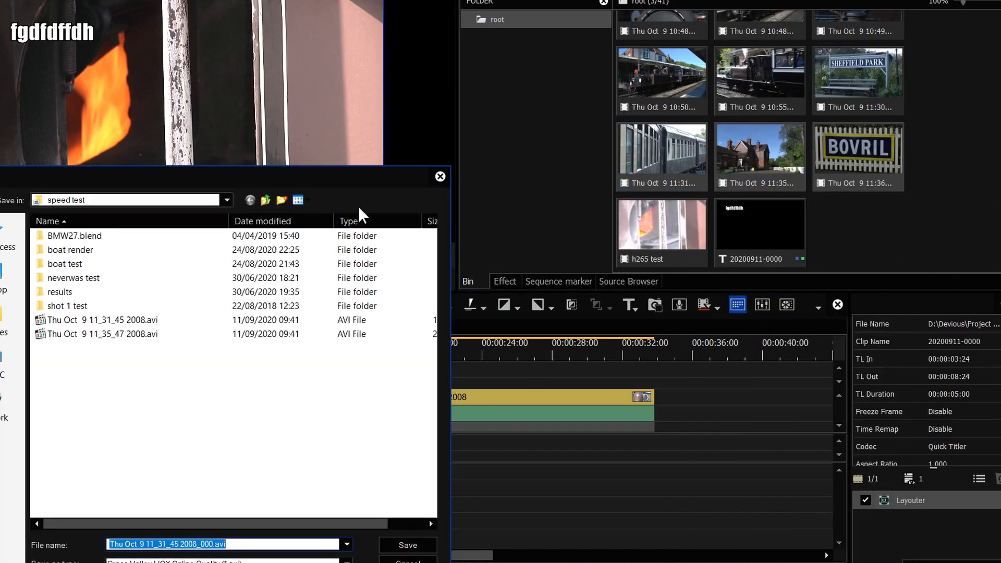
left_click_drag(391, 183, 637, 107)
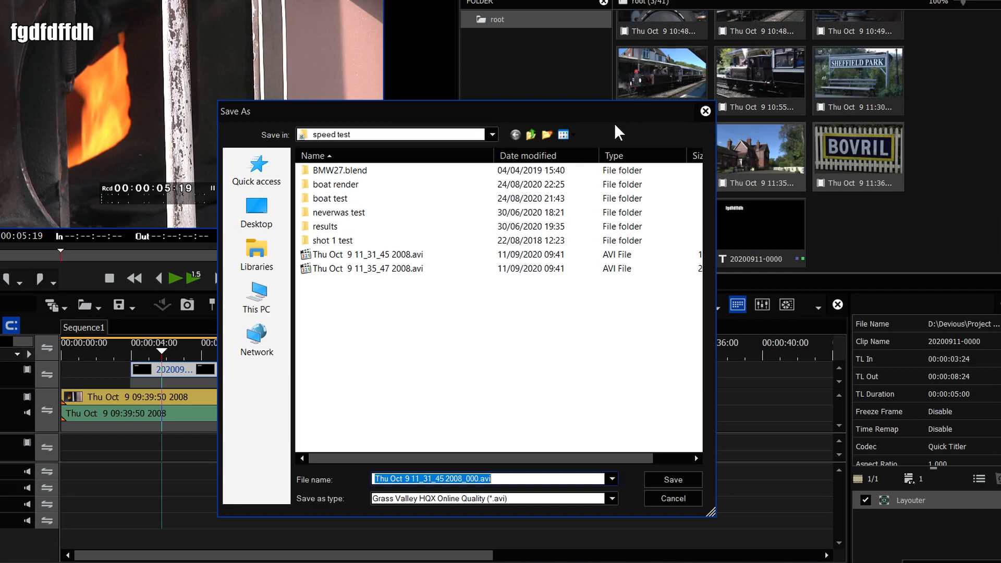
left_click(705, 111)
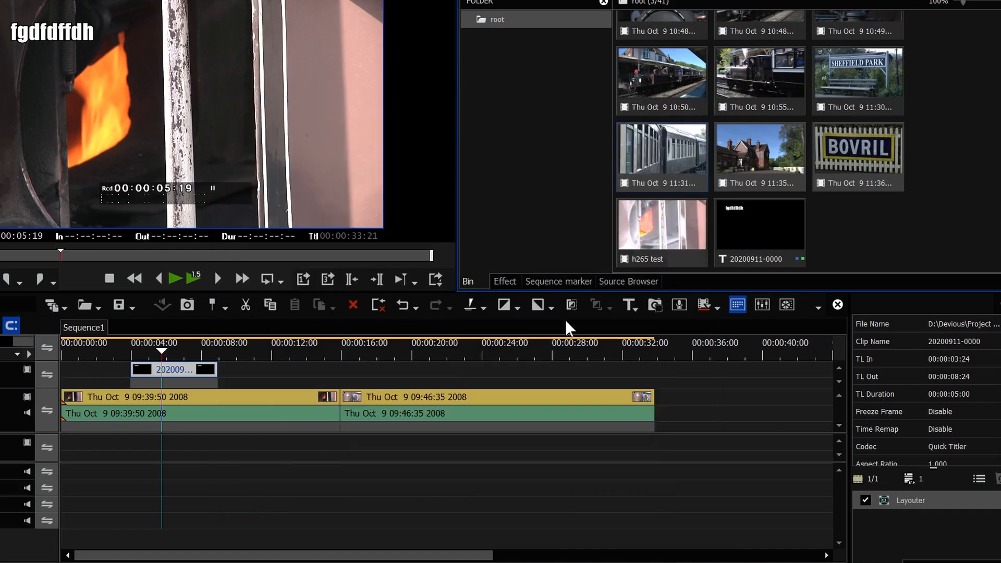
Step: Save the current project and open the 2.11 beach24 project from Devious\EPISODE 2\2.11 beach on drive D, dismissing the missing plug-in warning
left_click(171, 352)
left_click_drag(174, 352, 138, 352)
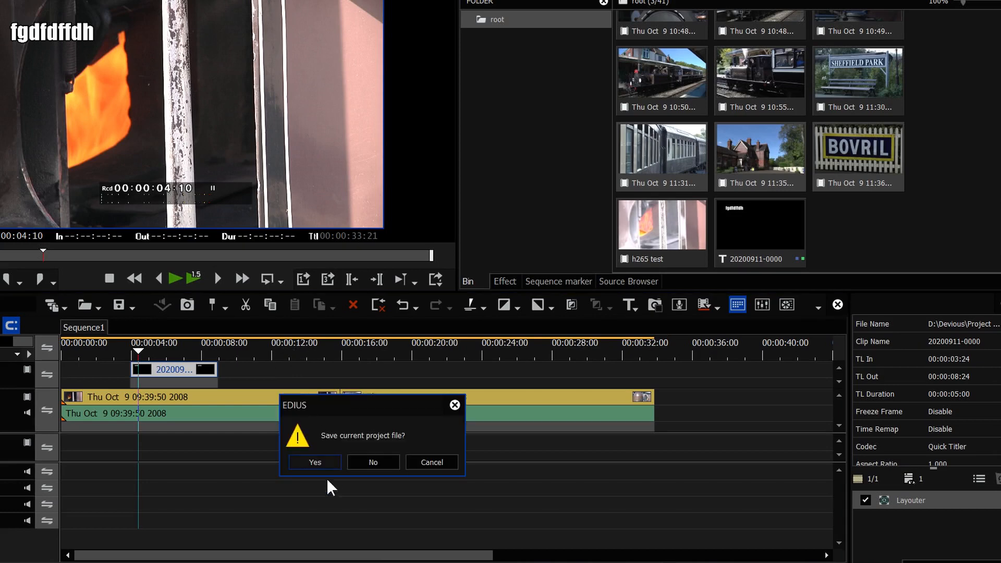
left_click(316, 461)
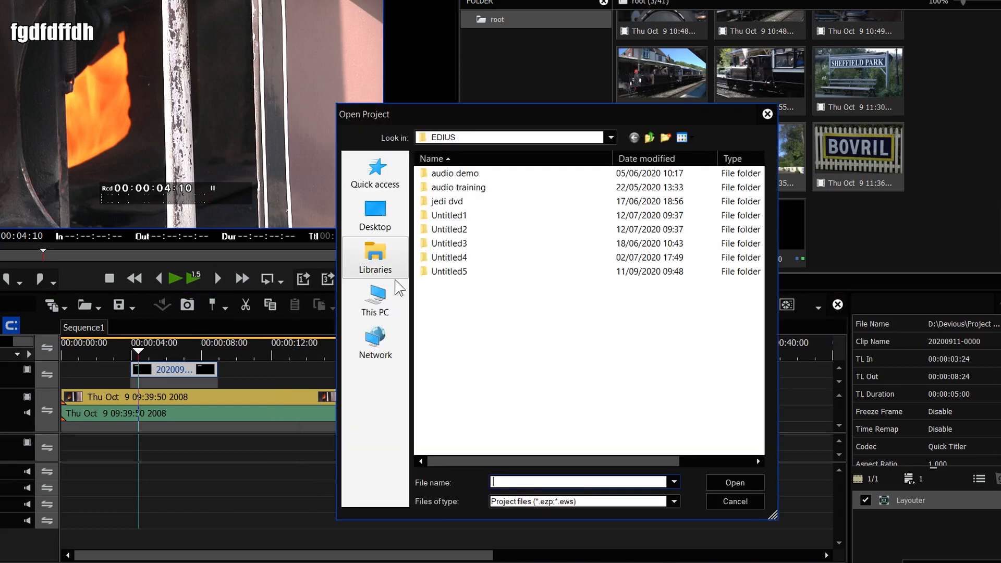
left_click(383, 307)
double_click(665, 383)
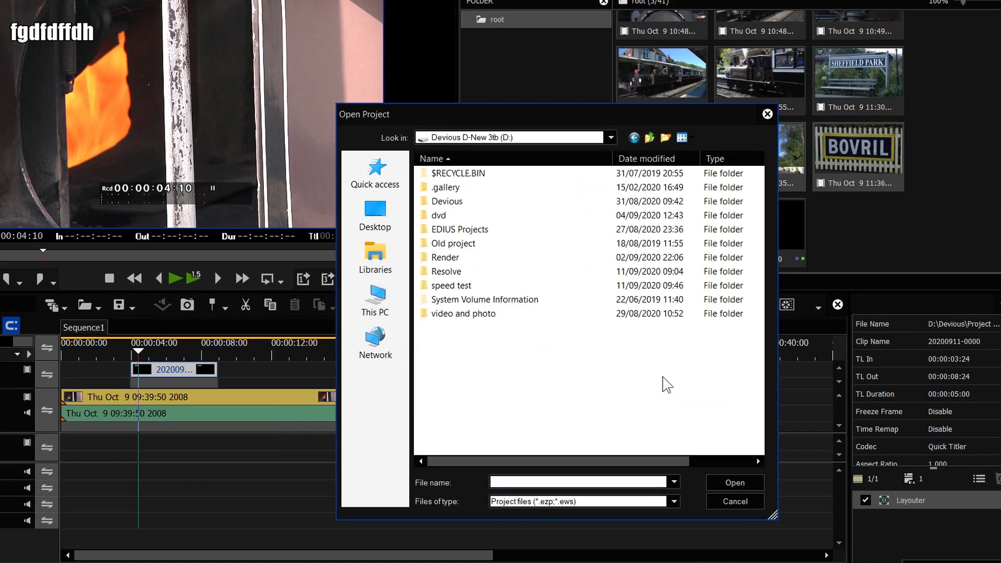
double_click(448, 202)
double_click(533, 313)
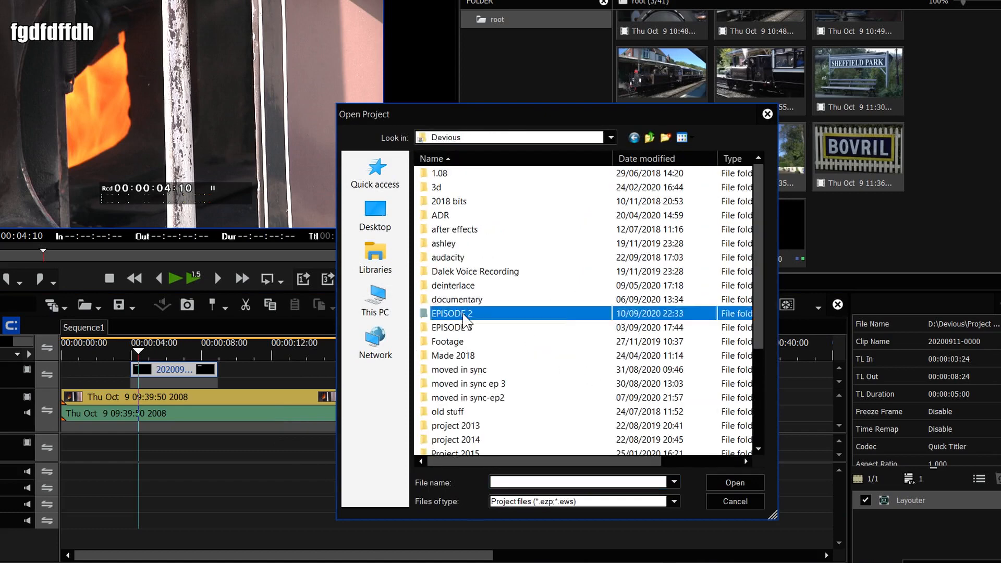
double_click(479, 285)
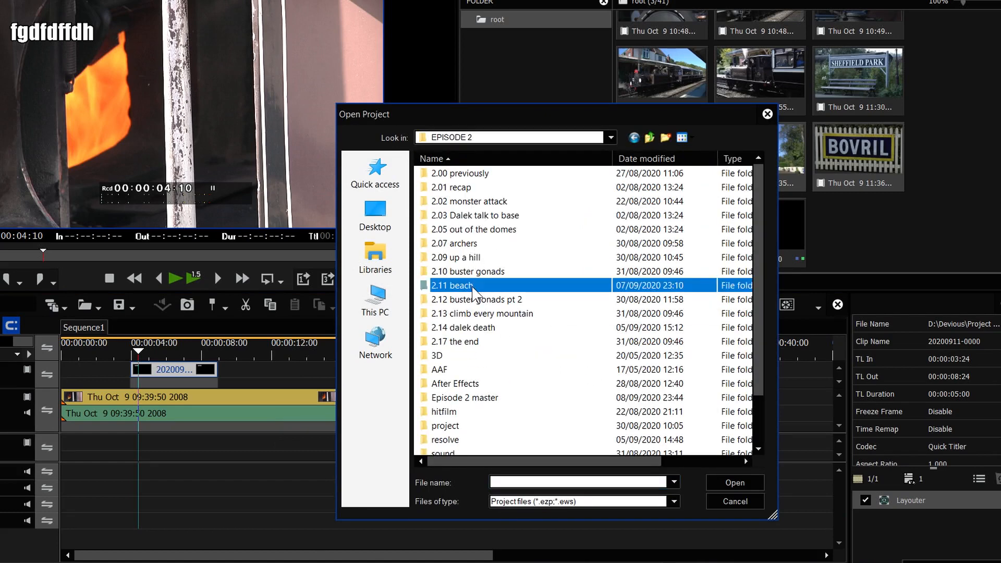
double_click(608, 452)
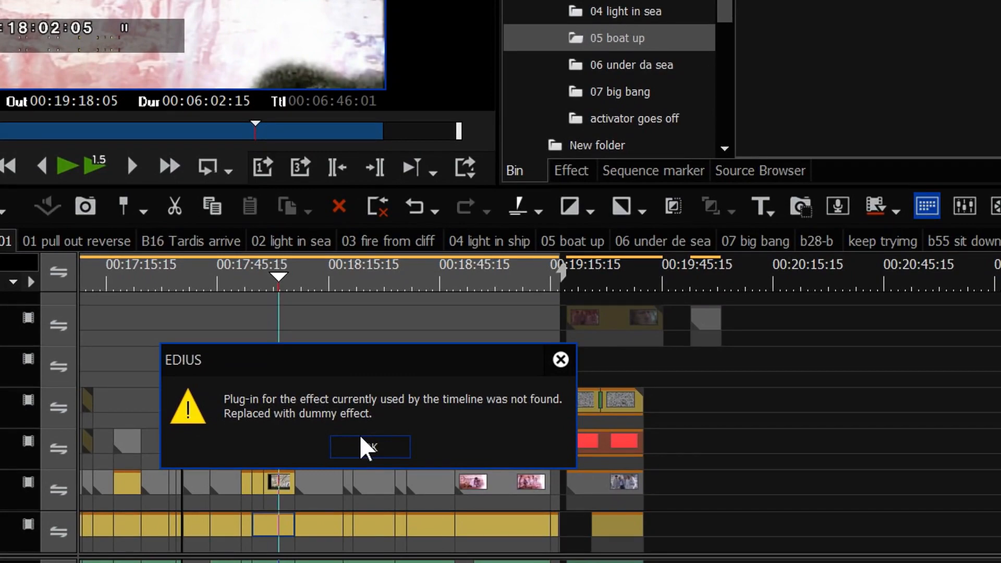
left_click(361, 438)
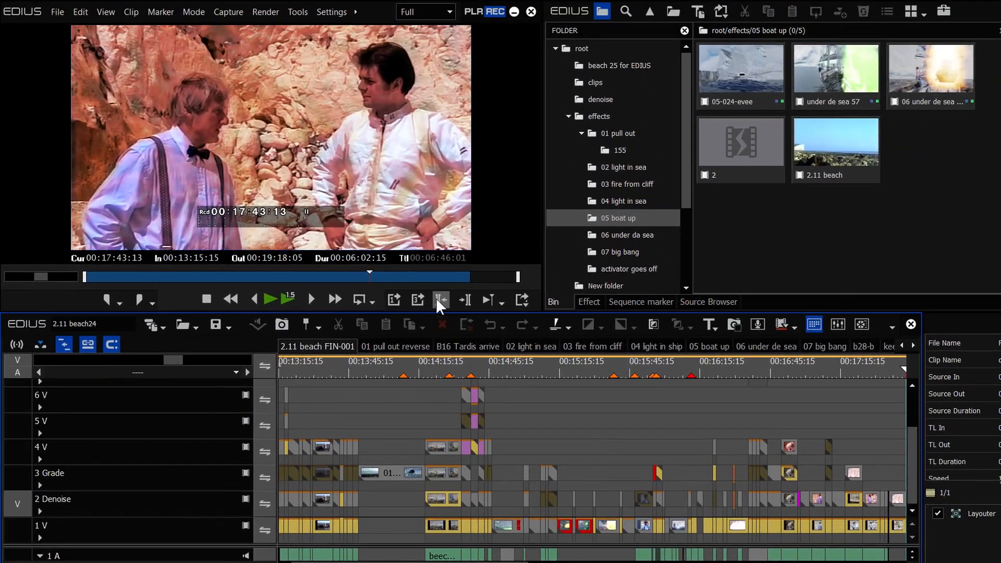
Step: Export the 2.11 beach FIN-001 sequence between In and Out with the Grass Valley HQ Fine preset as test.avi in D:\speed test
left_click(440, 299)
left_click(276, 205)
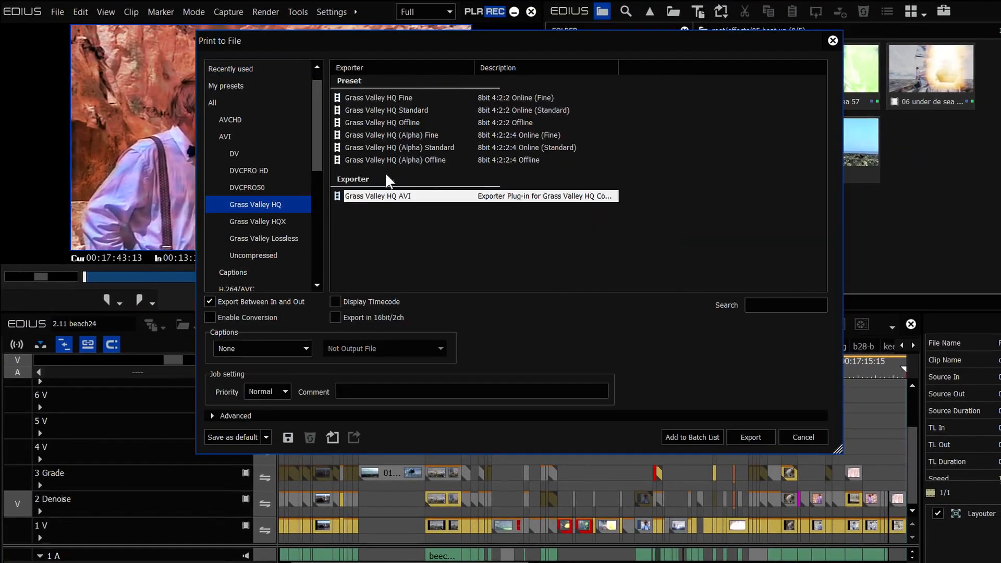
left_click(406, 97)
left_click(740, 437)
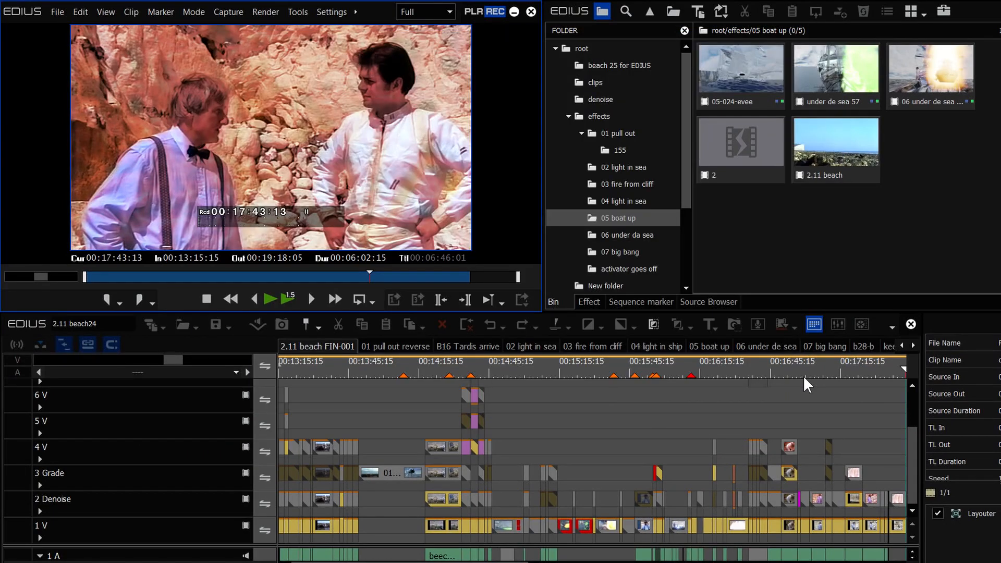
Step: Park the playhead at 00:15:07:13 and examine the general properties and details log of the test.avi job in GV Job Monitor
left_click(540, 370)
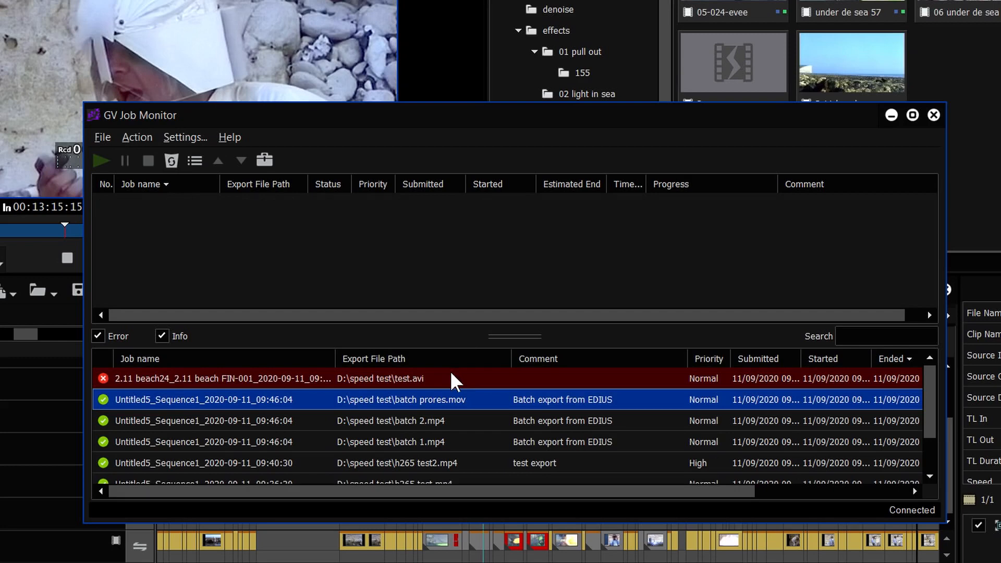
double_click(397, 377)
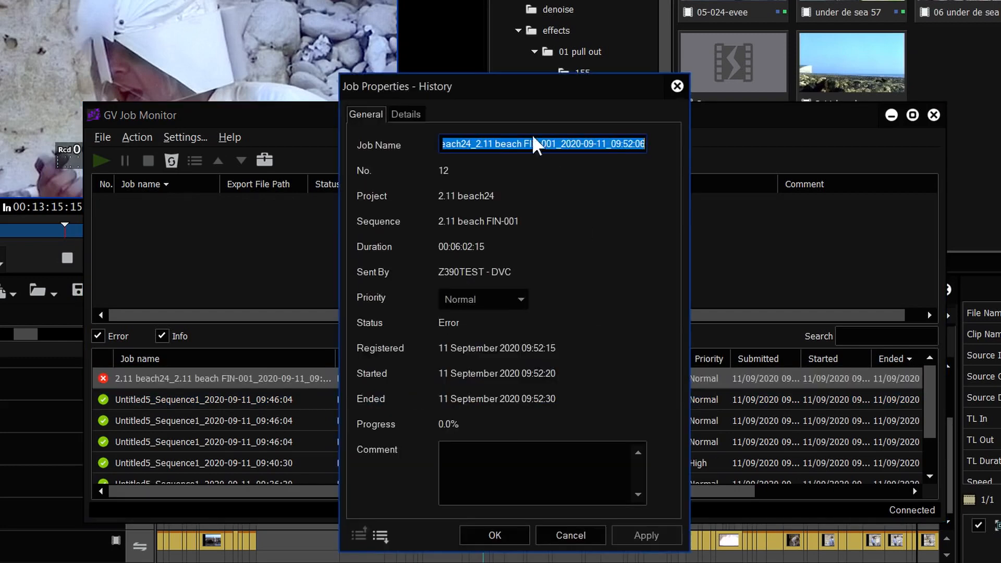
left_click(408, 114)
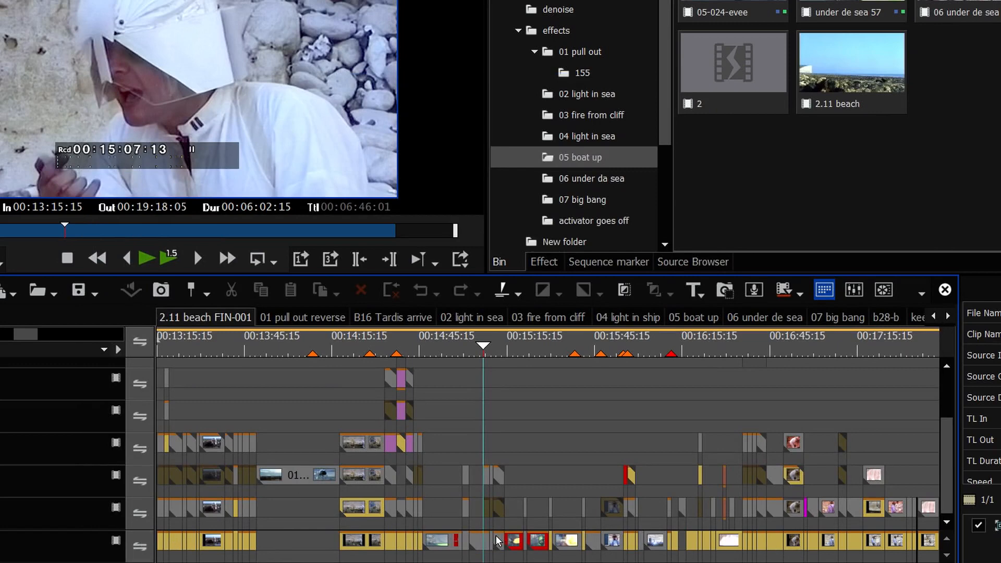
Step: Select several short clips near the beginning of the visible 1 V track one after another to check them
left_click(206, 543)
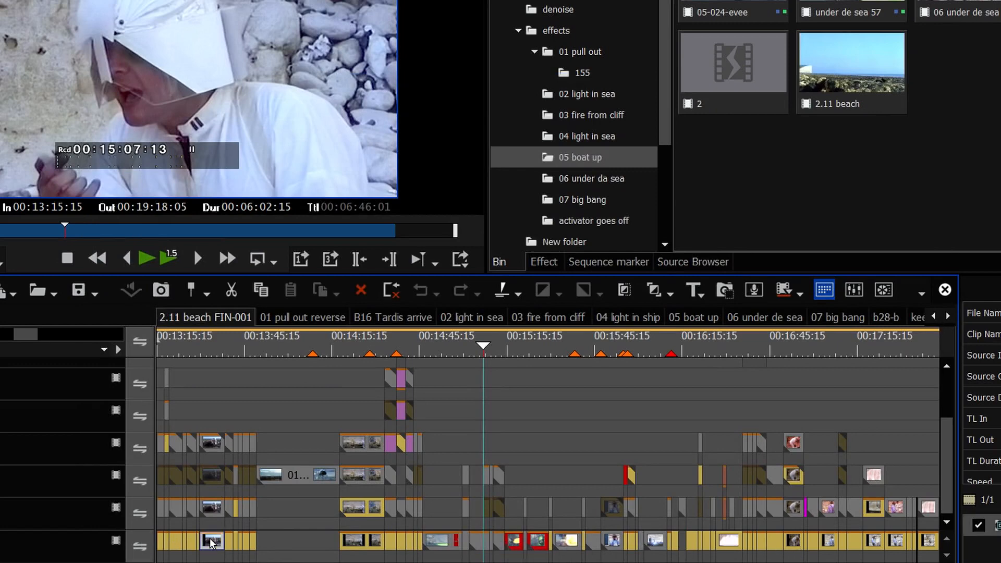
left_click(193, 544)
left_click(177, 543)
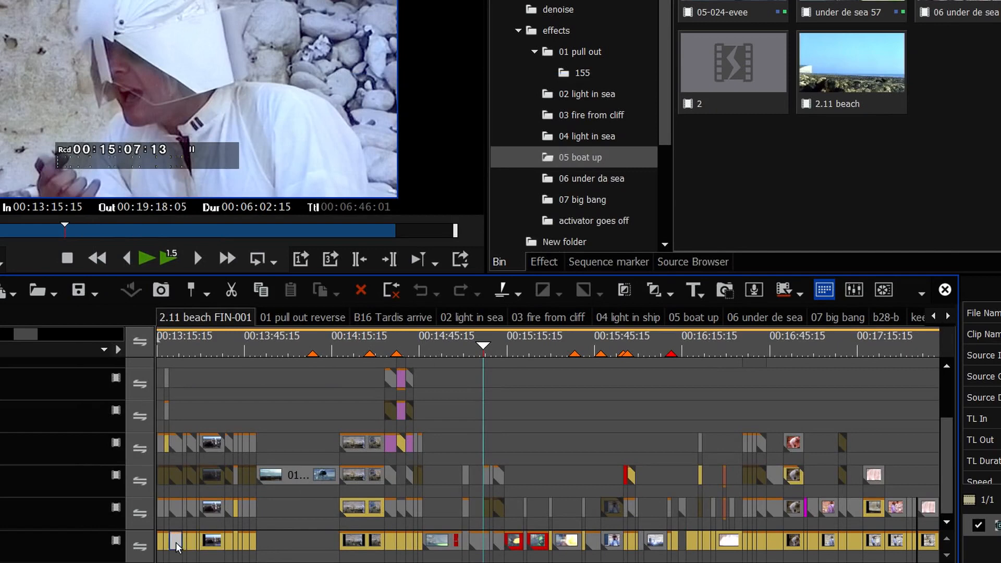
left_click(229, 545)
left_click(246, 544)
left_click(254, 540)
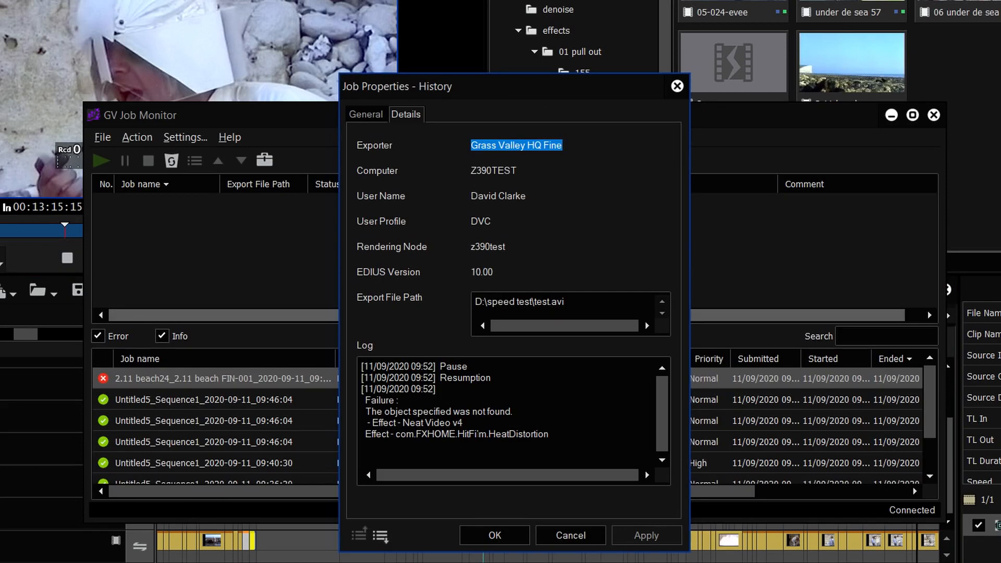
Step: Reopen the test.avi job's properties, read the failure log in its details, and close them without changes
left_click_drag(686, 492, 437, 499)
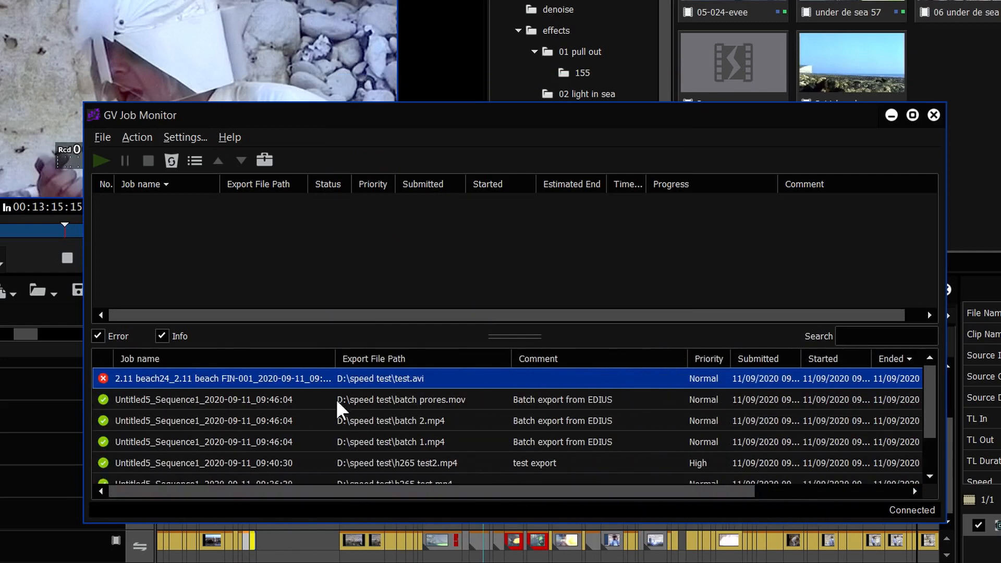
double_click(297, 382)
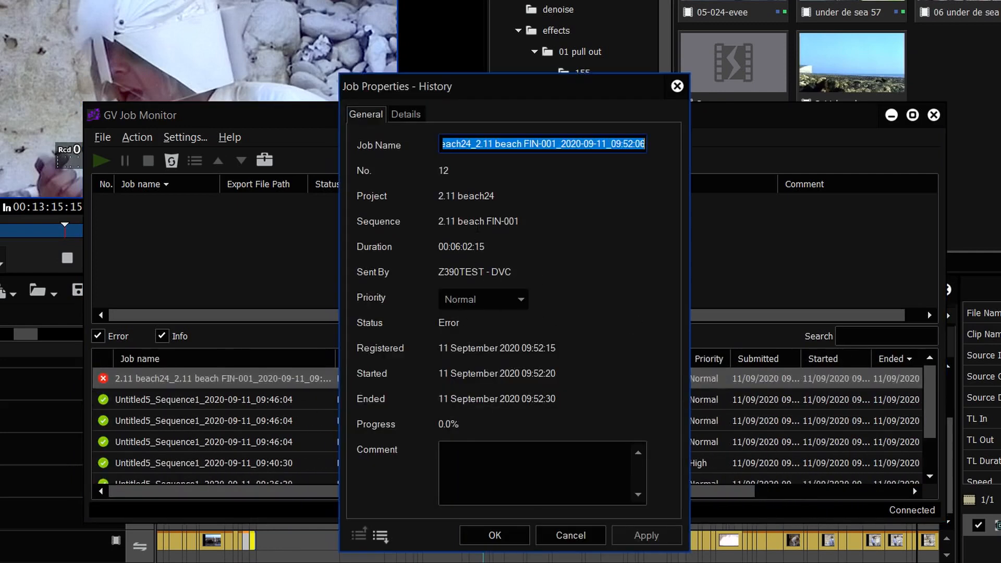
left_click(398, 115)
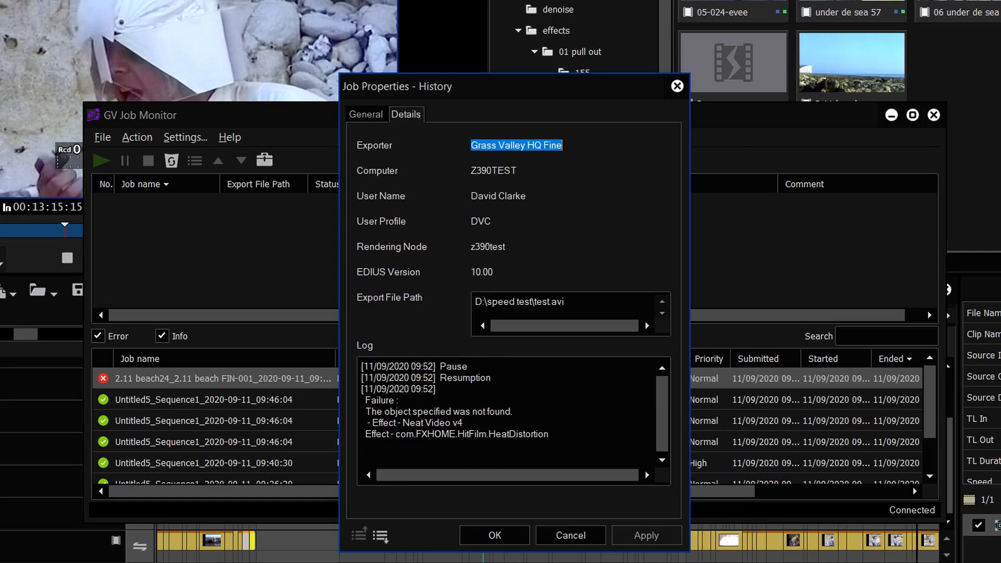
left_click(580, 540)
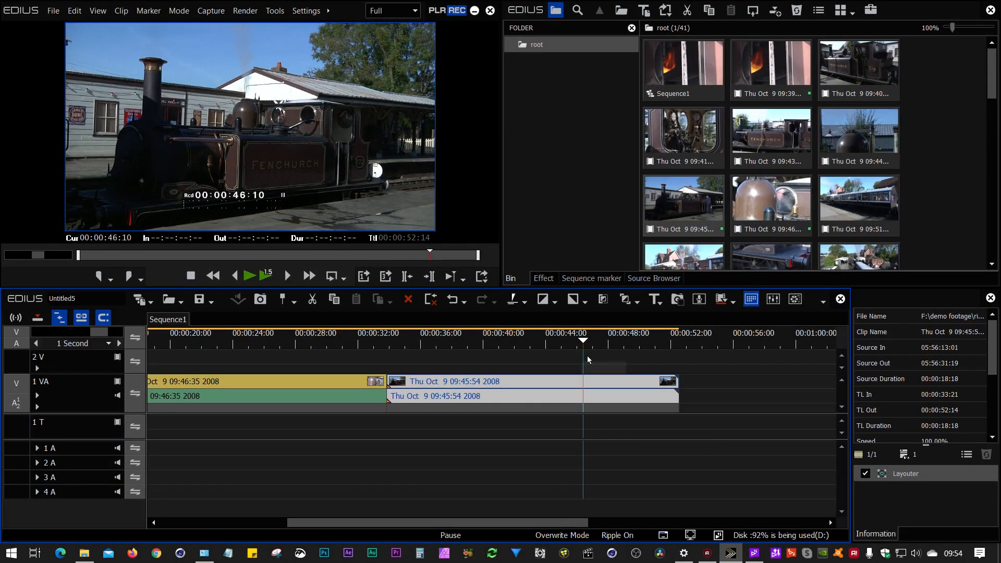
Step: Add a Quick Titler title reading "Person" to the 2 V track at 00:00:46:10, above the Thu Oct 9 09:45:54 2008 clip
right_click(587, 357)
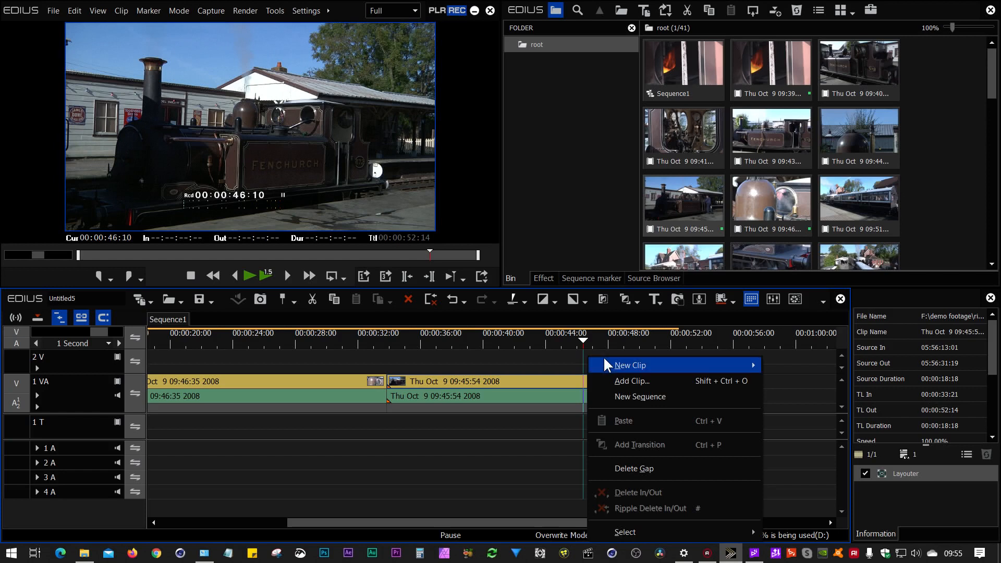
mouse_move(604, 359)
mouse_move(746, 364)
left_click(789, 396)
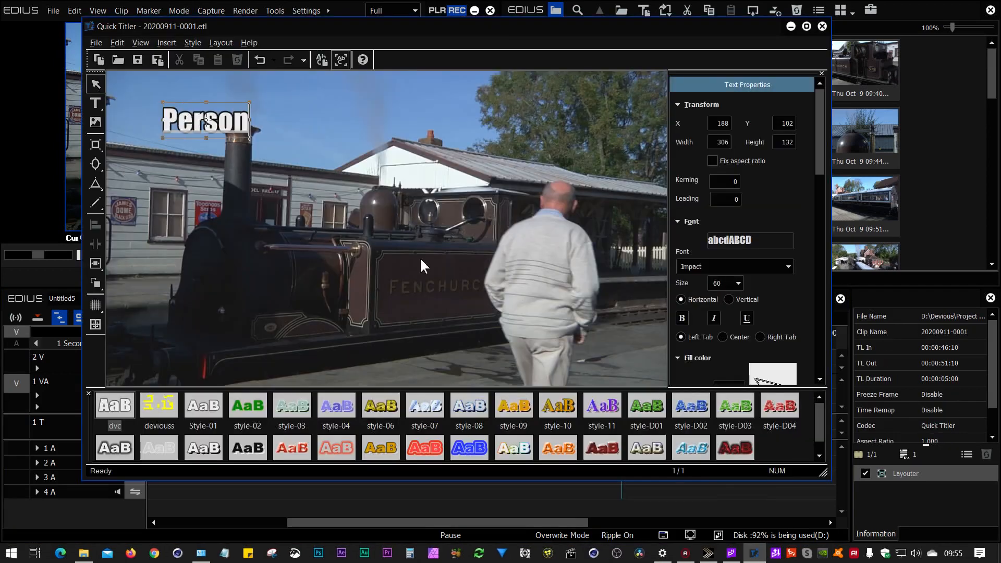
left_click(193, 125)
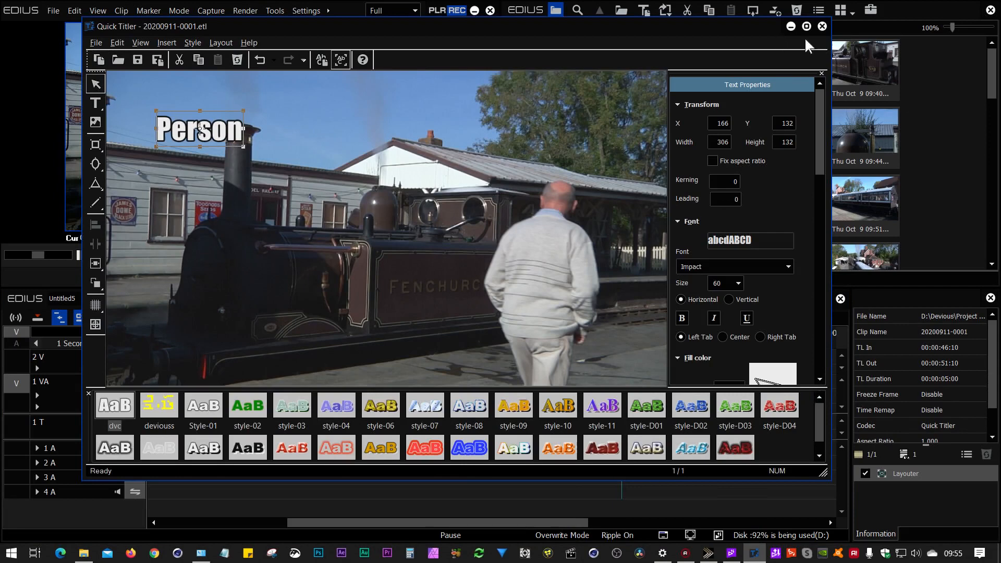
left_click(822, 27)
left_click_drag(603, 348, 583, 348)
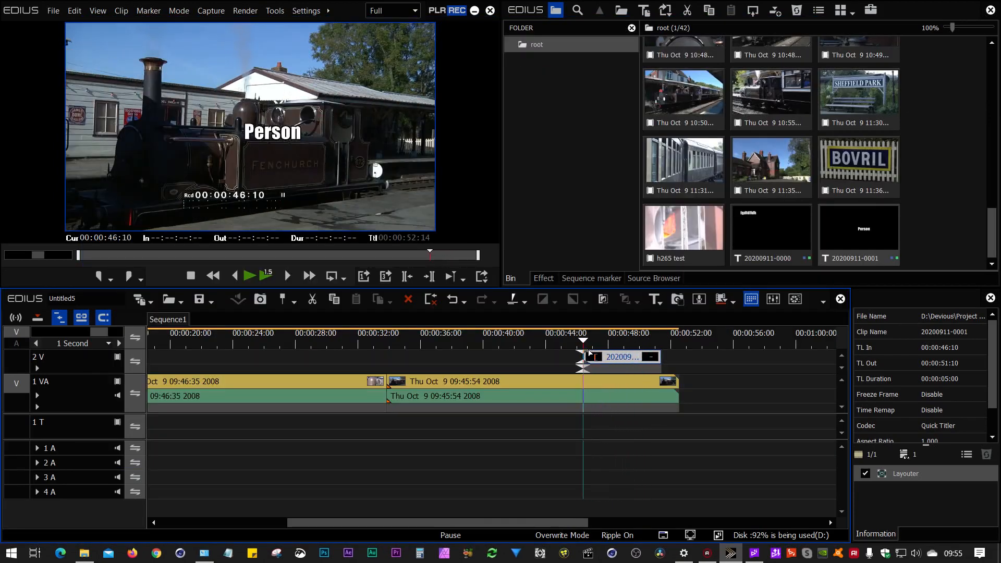
Step: Open the Layouter of the Person title clip and set its tracking to Chase Mode (lower layer)
left_click(605, 385)
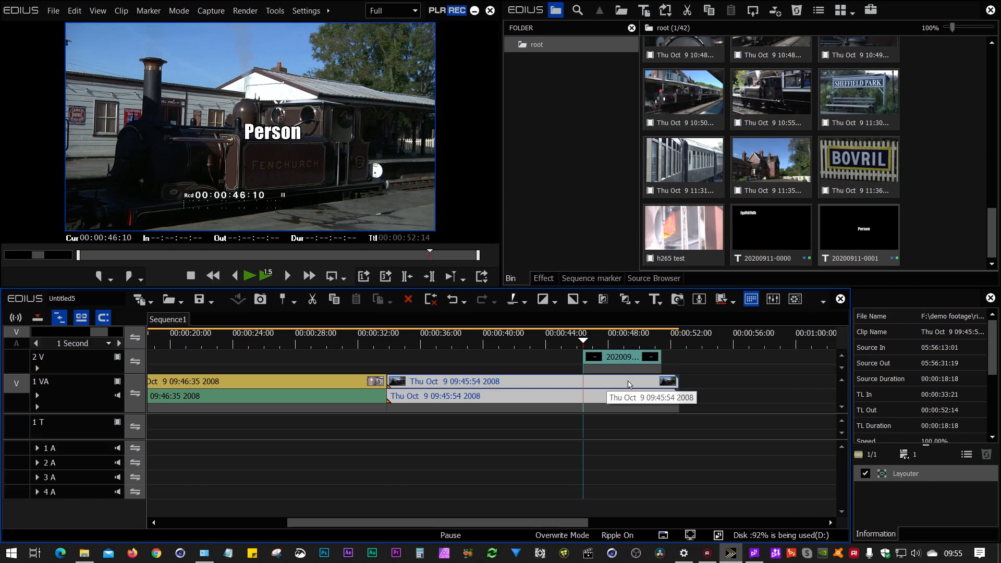
left_click(619, 358)
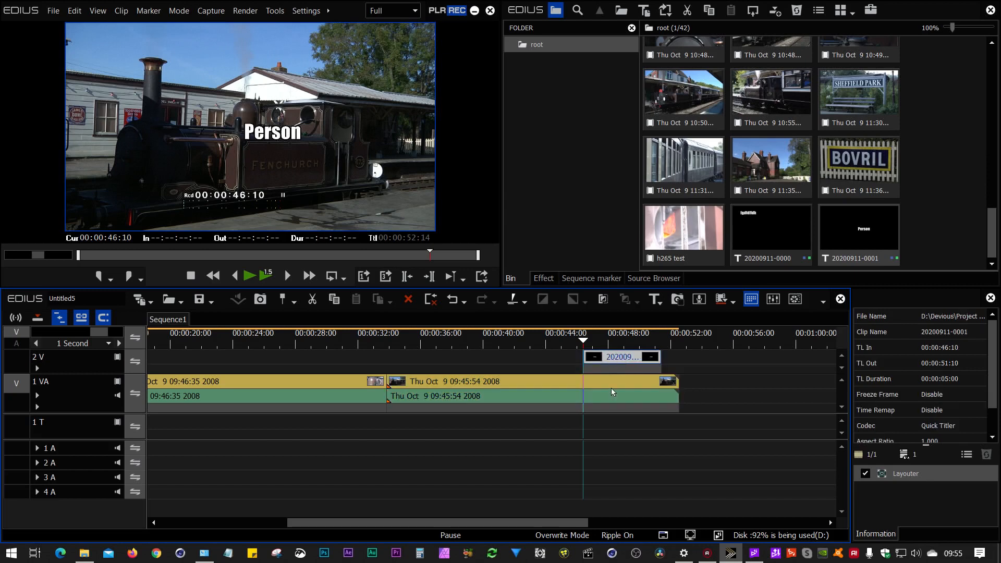
left_click(898, 472)
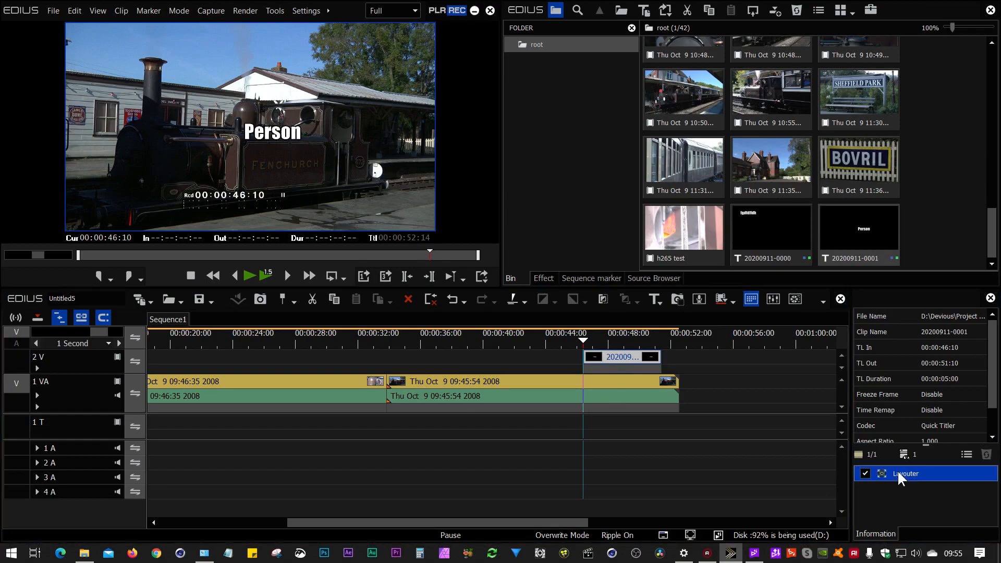
double_click(905, 475)
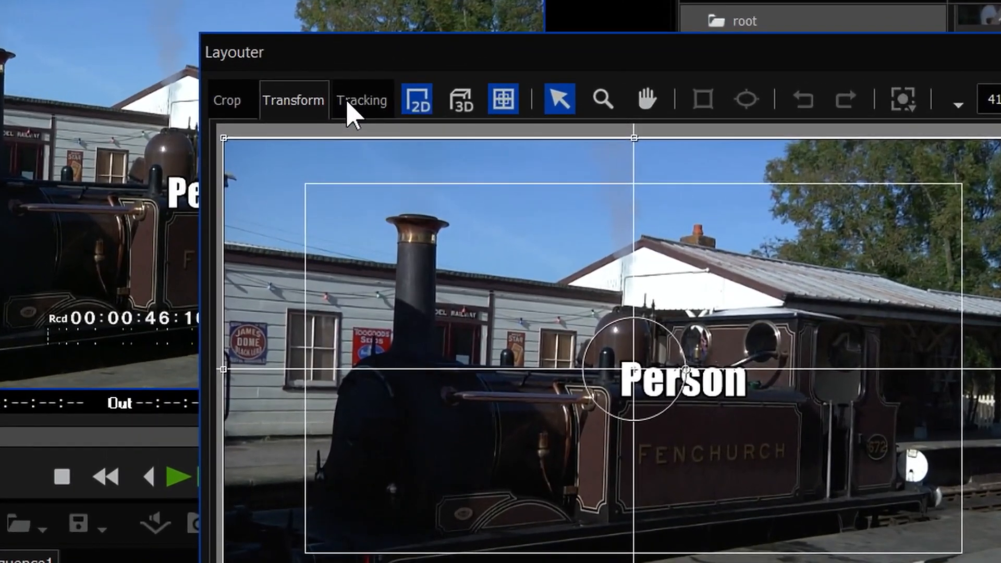
left_click(339, 91)
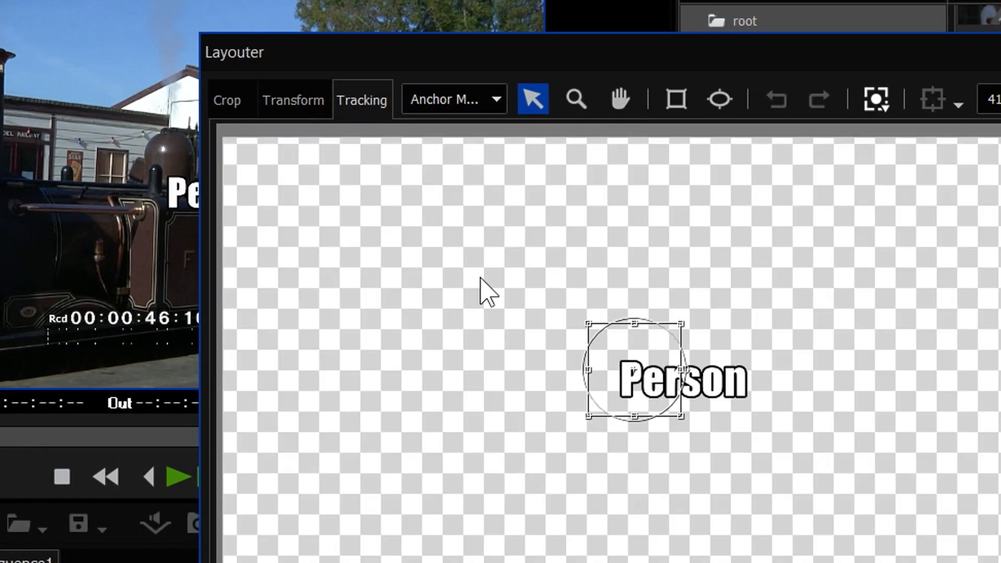
left_click(496, 100)
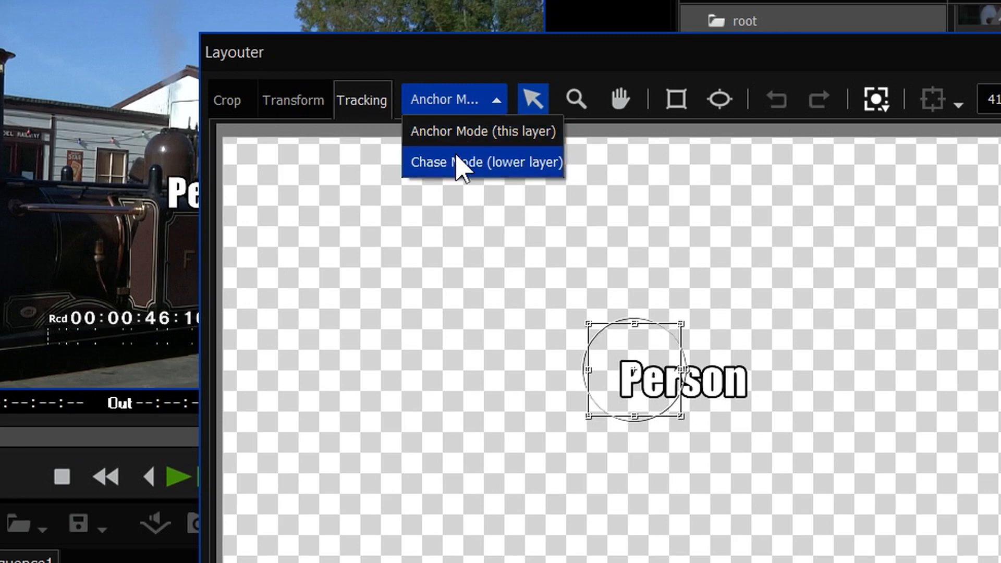
left_click(468, 167)
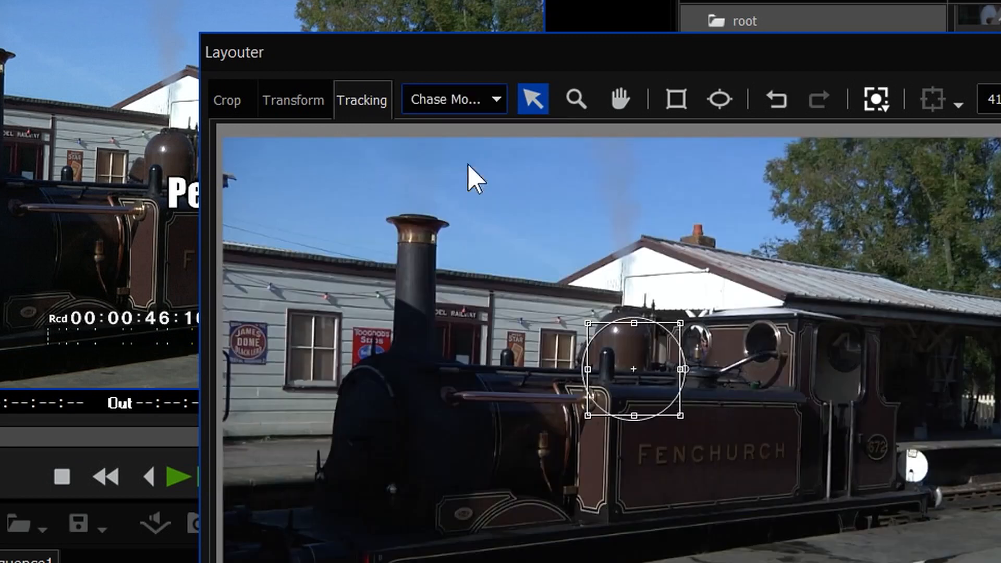
Step: Place the tracking region over the walking man's head at 00:00:01:01, track it forward and backward, and apply the layout
left_click(663, 562)
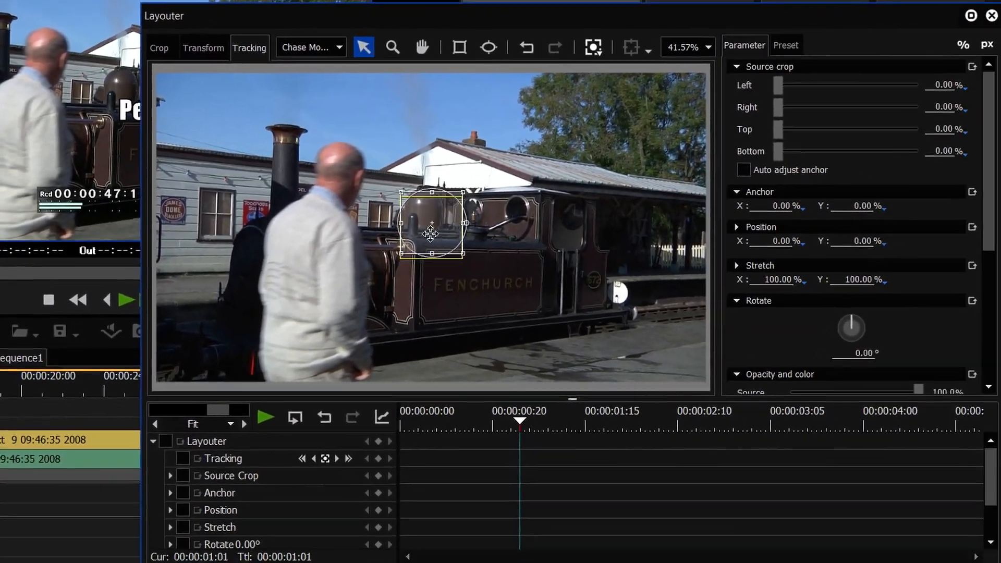
left_click_drag(602, 359, 499, 285)
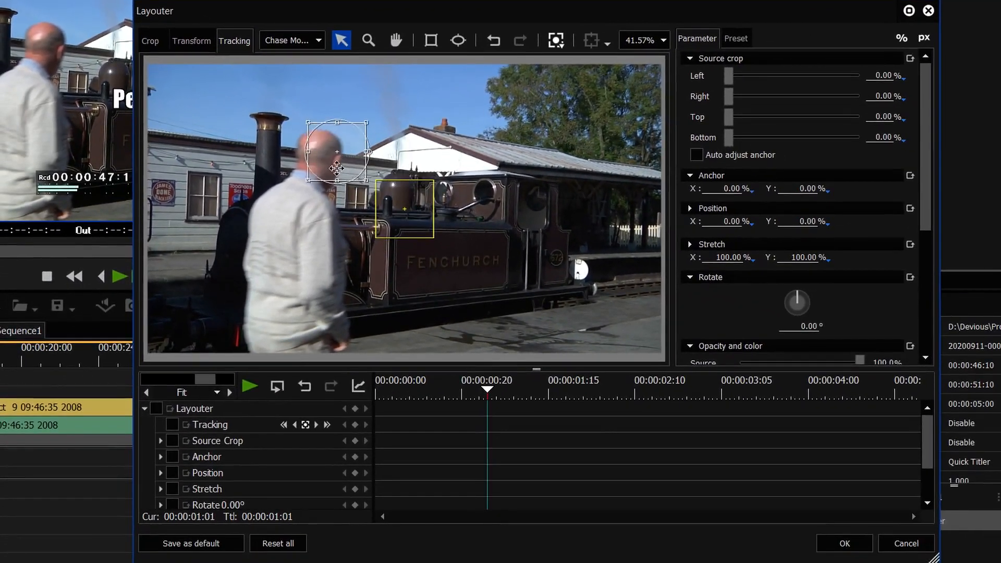
left_click_drag(336, 168, 320, 171)
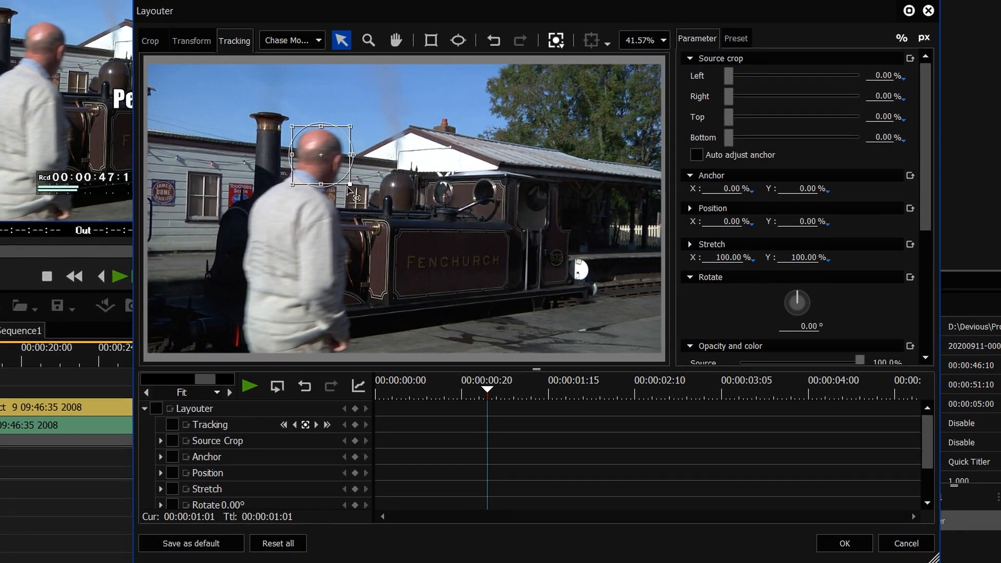
left_click(327, 425)
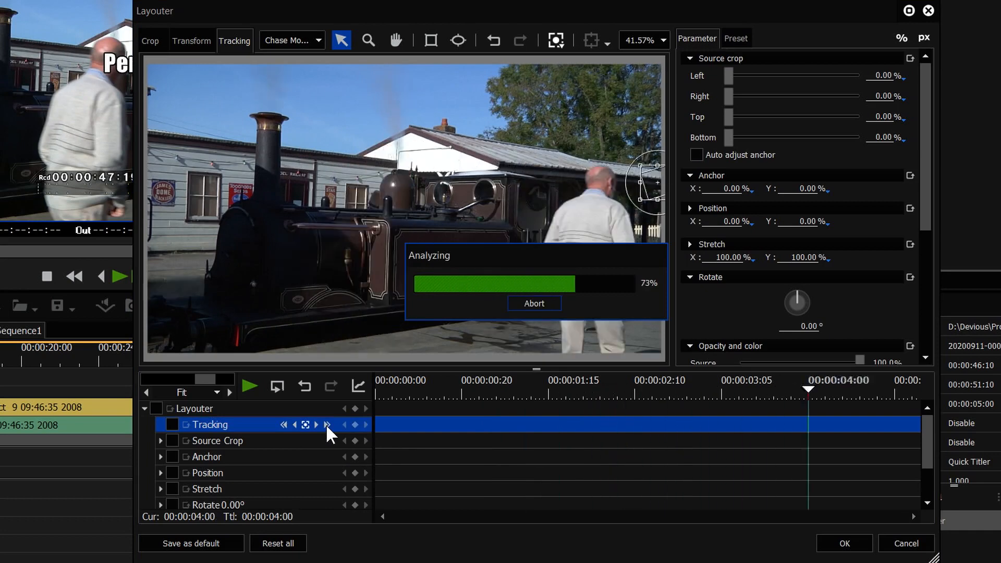
left_click_drag(641, 385, 485, 414)
left_click(284, 425)
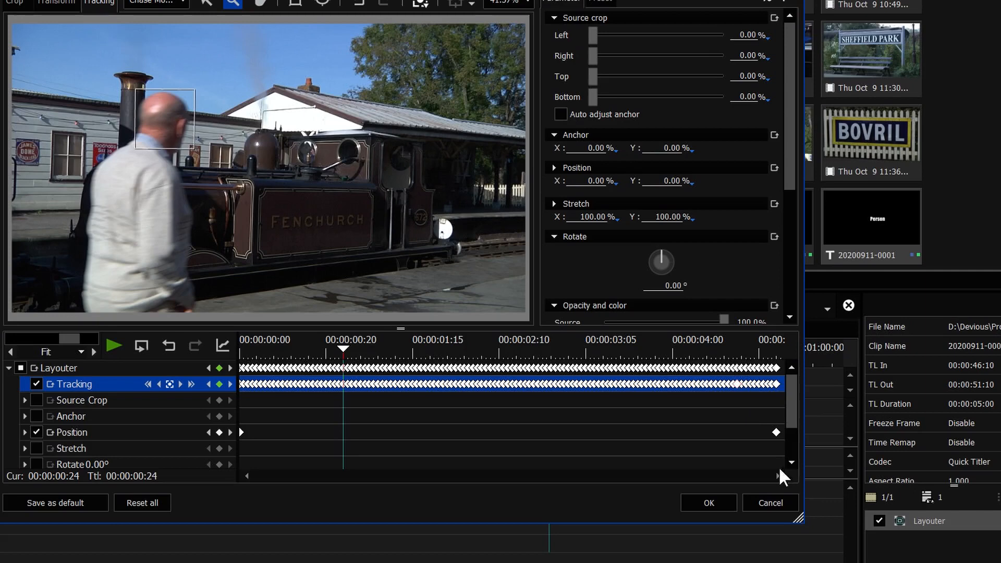
left_click(706, 497)
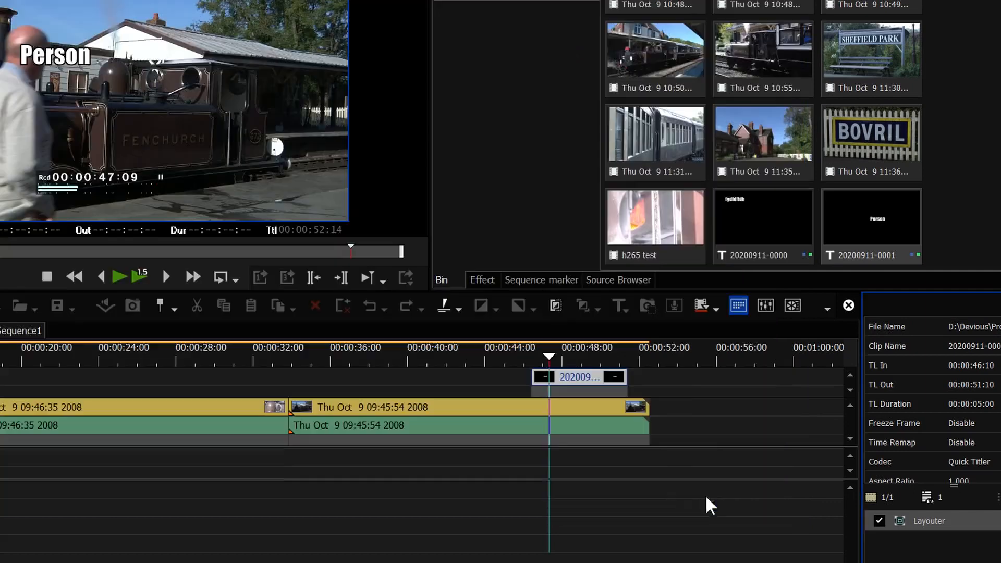
Step: Set In and Out points around the Person title clip and loop playback of that range
key("z")
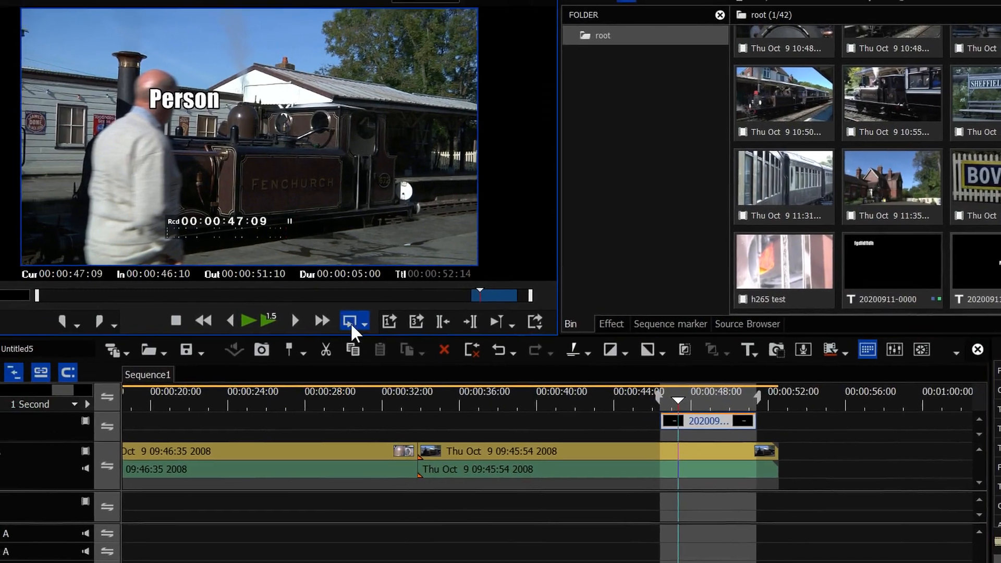
left_click(349, 321)
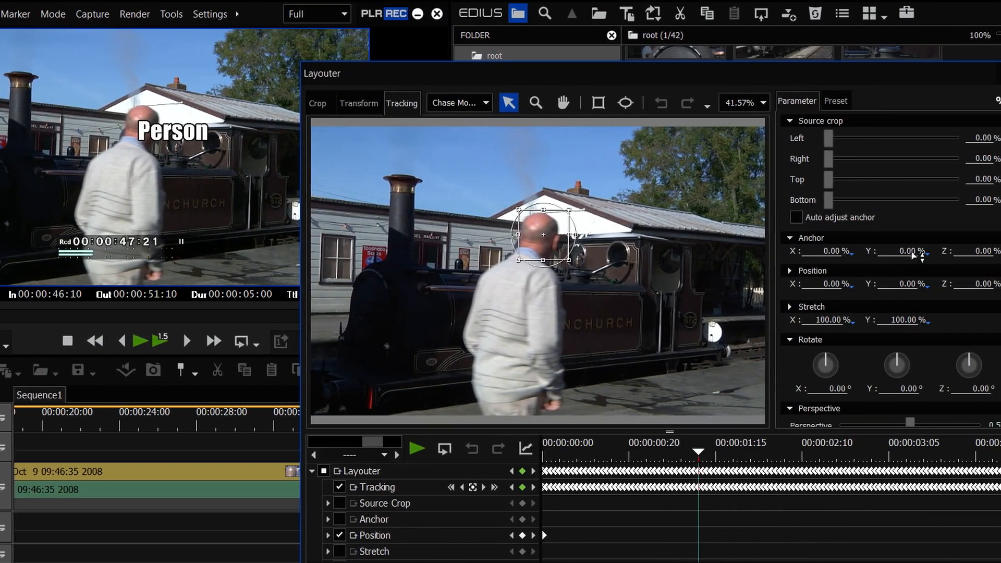
left_click_drag(912, 254, 879, 159)
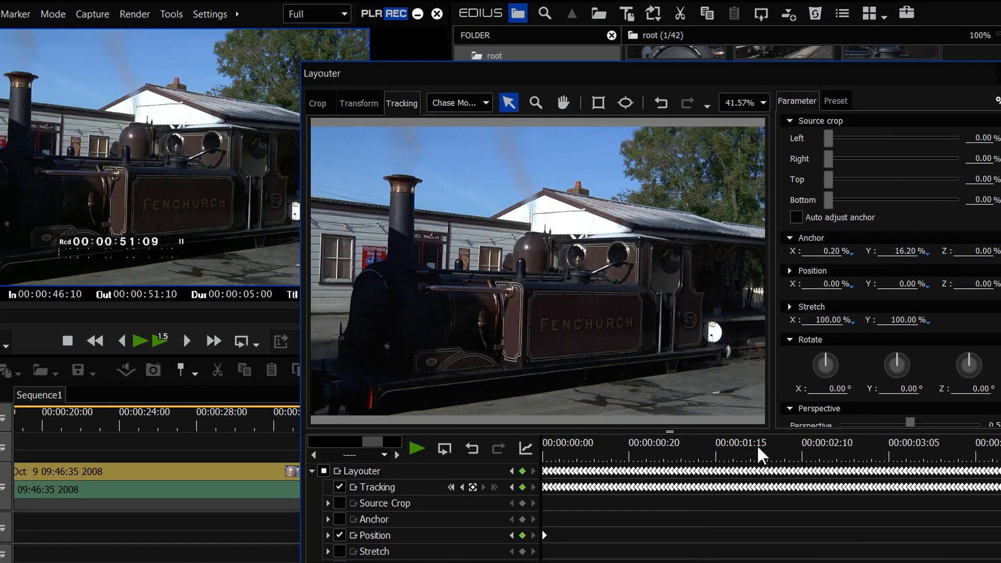
left_click(631, 455)
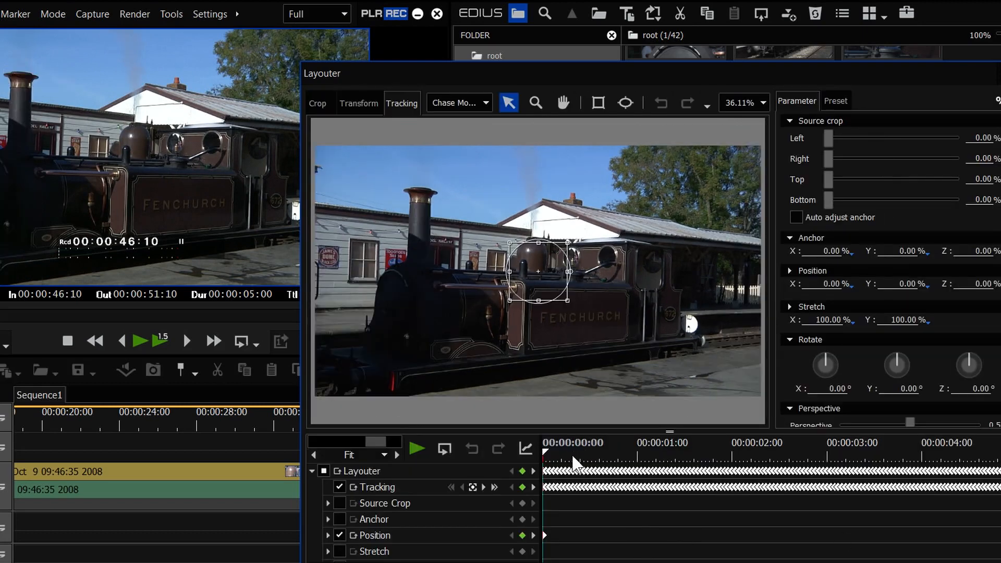
left_click_drag(544, 458, 557, 457)
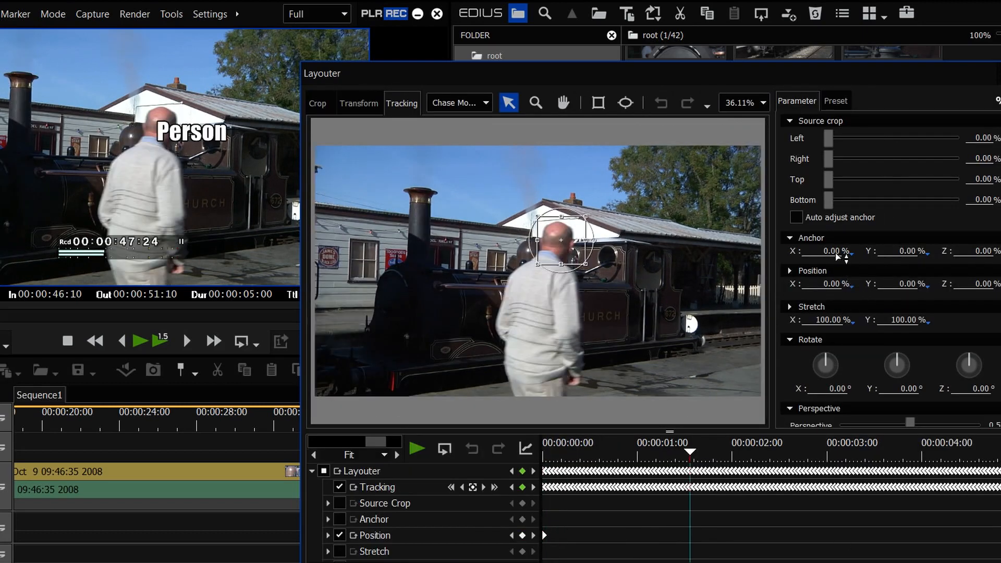
left_click_drag(836, 253, 838, 297)
left_click(896, 255)
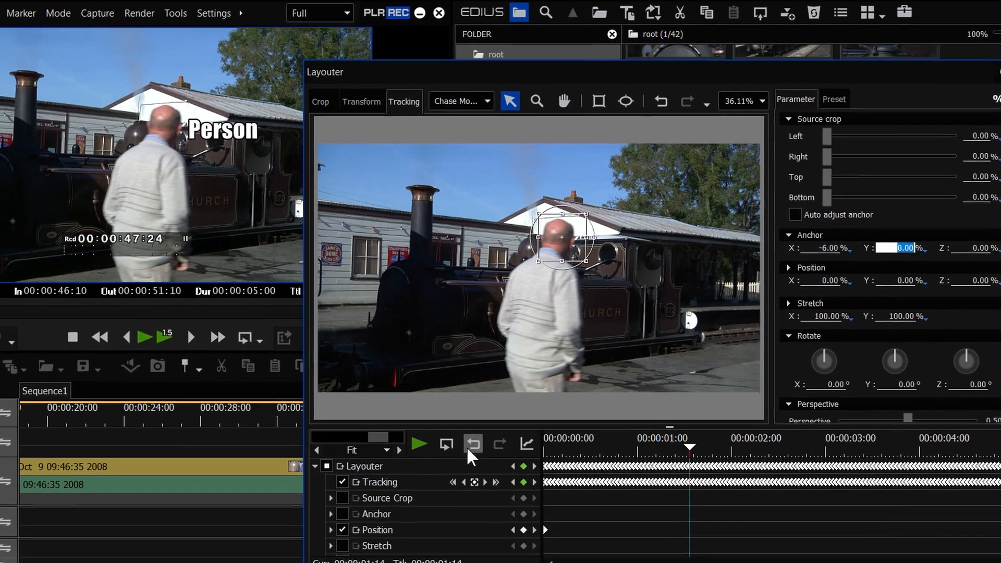
left_click(470, 448)
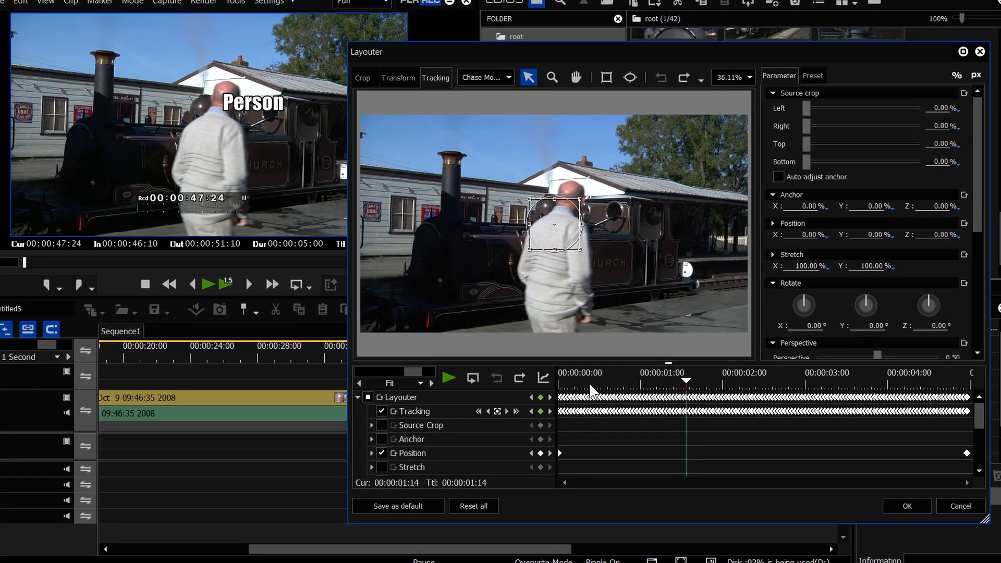
Step: Offset the title above the man's head at 00:00:02:01 with a position keyframe of X -7% and Y -15.8%
left_click_drag(596, 383, 544, 397)
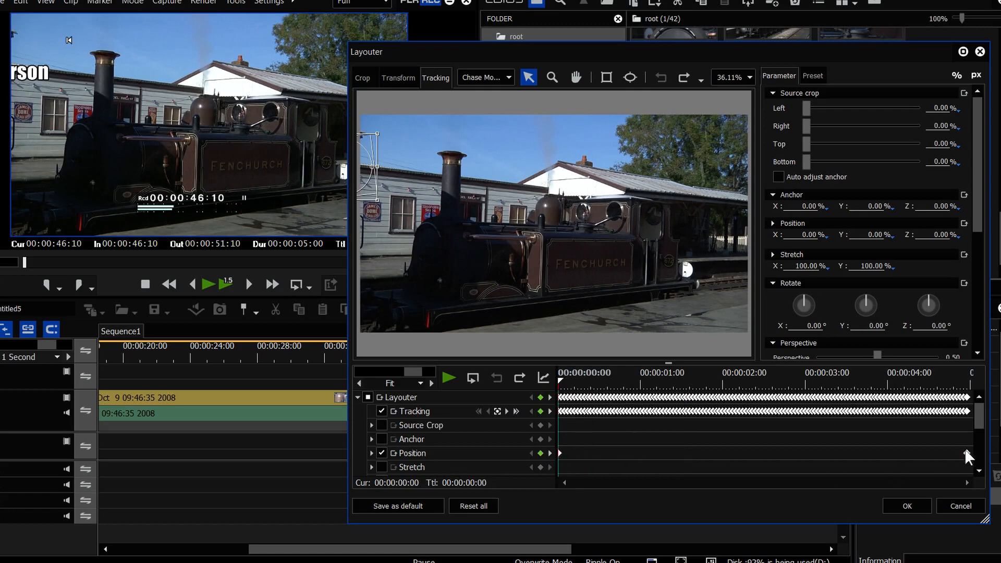
left_click_drag(633, 373, 723, 379)
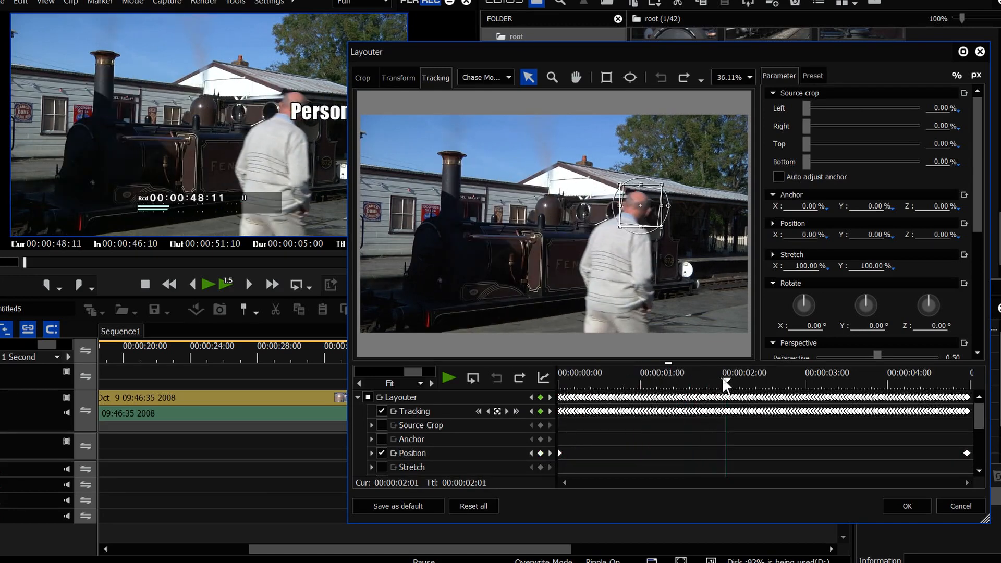
left_click(869, 234)
type("-15.8")
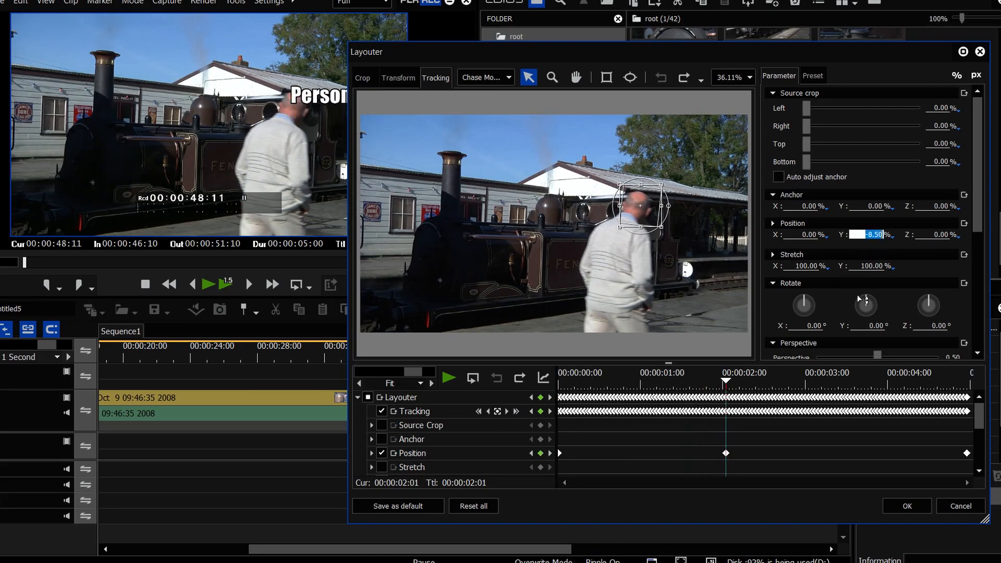
key("Return")
left_click(809, 235)
type("-7")
key("Return")
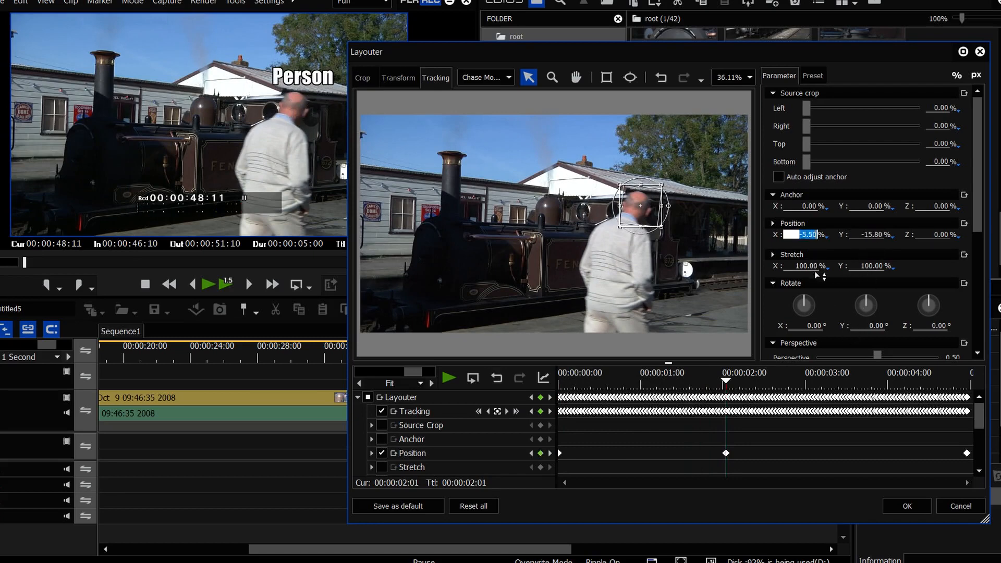
Step: Scrub the Layouter timeline to check how the title follows the man's head, and apply the layout
left_click_drag(721, 382, 641, 431)
left_click_drag(758, 432, 553, 433)
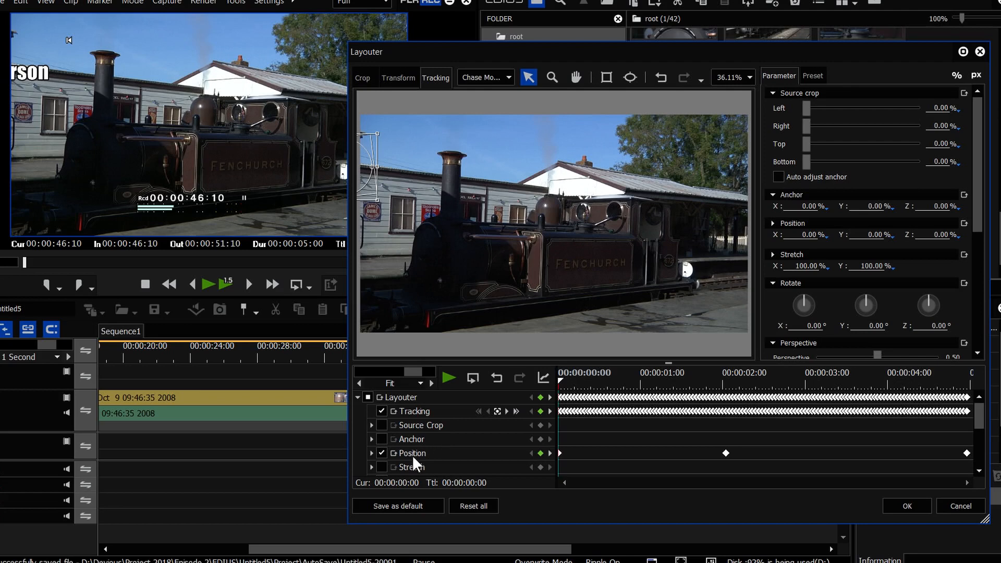
left_click_drag(589, 380, 672, 427)
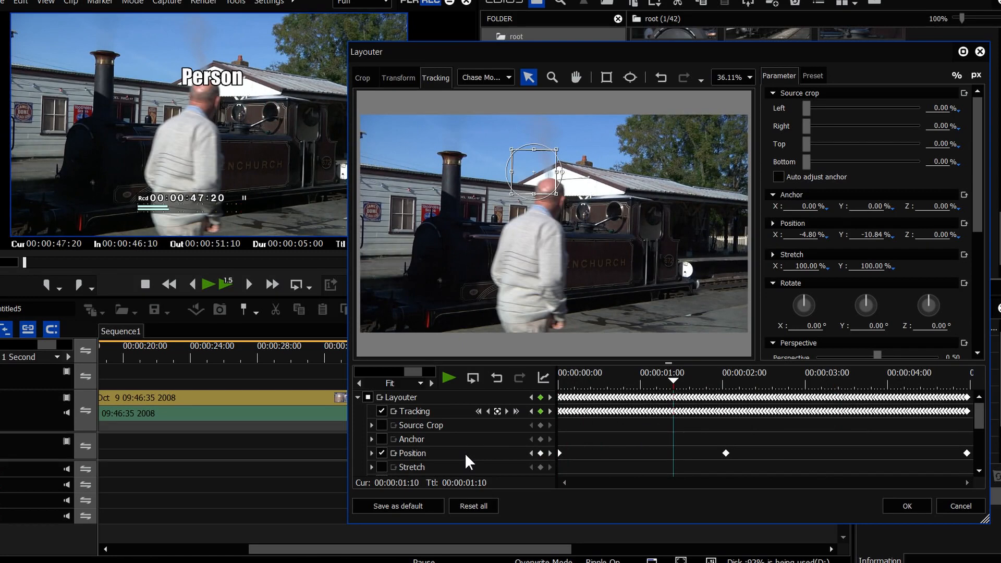
mouse_move(701, 383)
left_mouse_down()
mouse_move(686, 373)
mouse_move(699, 378)
left_mouse_up()
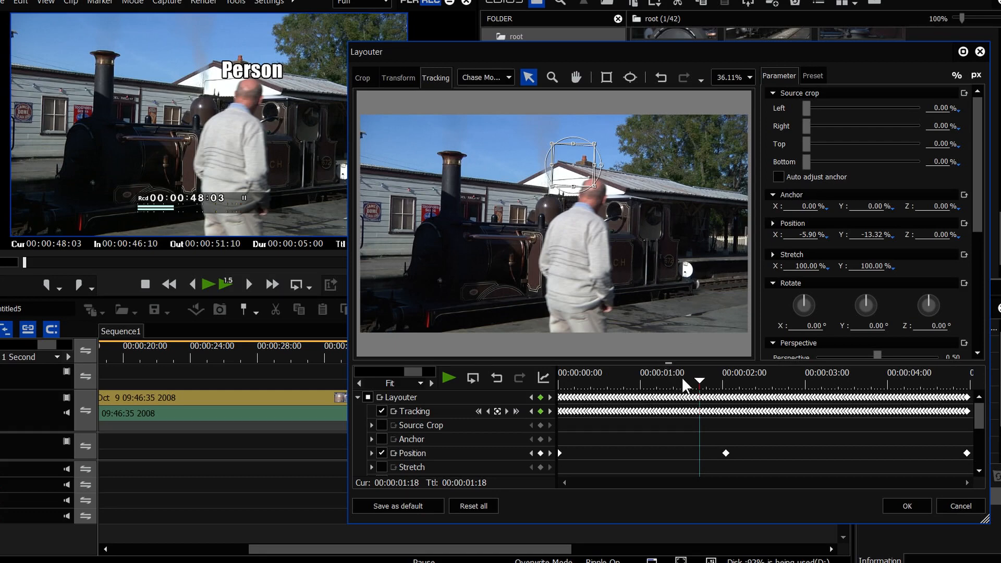
left_click_drag(686, 386, 623, 412)
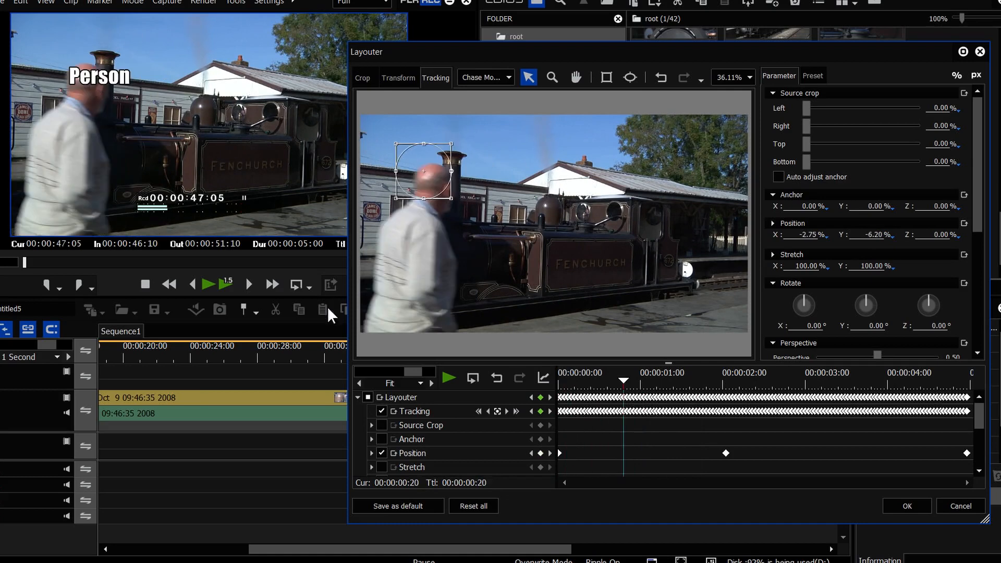
left_click(905, 506)
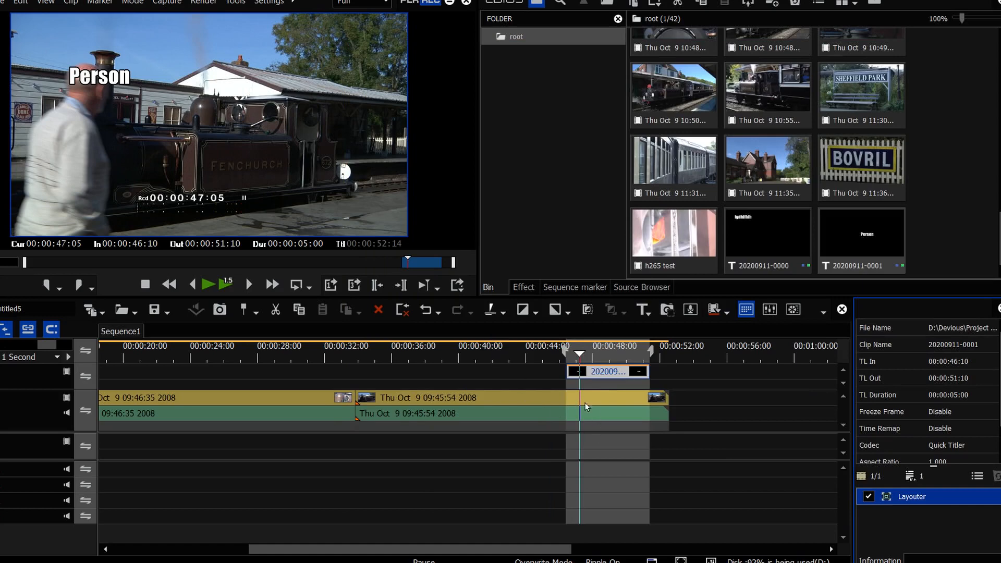
Step: Place the Thu Oct 9 09:46:35 2008 clip on a track above the 09:45:54 clip and shrink it into a lower-right picture-in-picture
left_click_drag(288, 418, 608, 400)
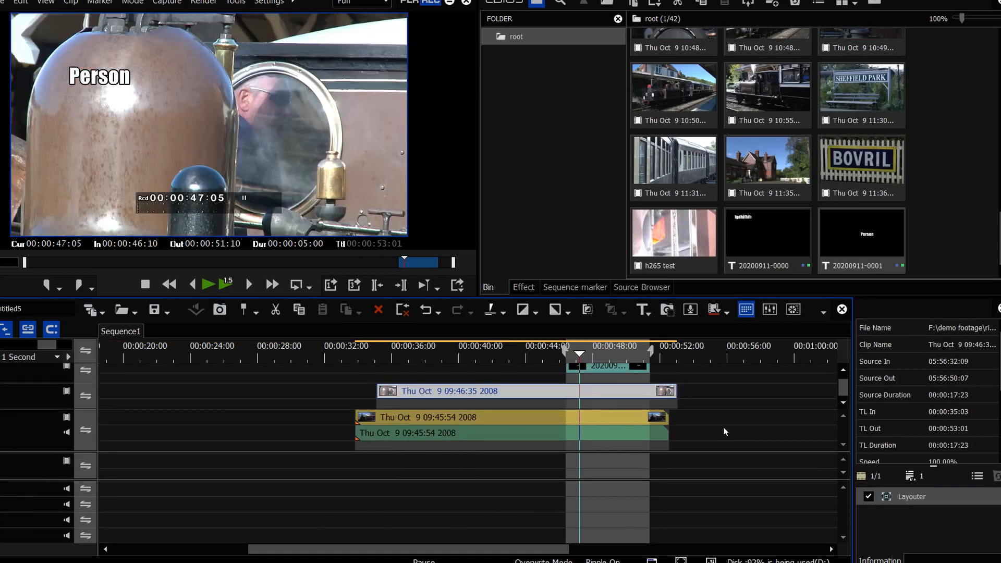
double_click(919, 494)
left_click_drag(748, 333, 689, 300)
left_click(907, 506)
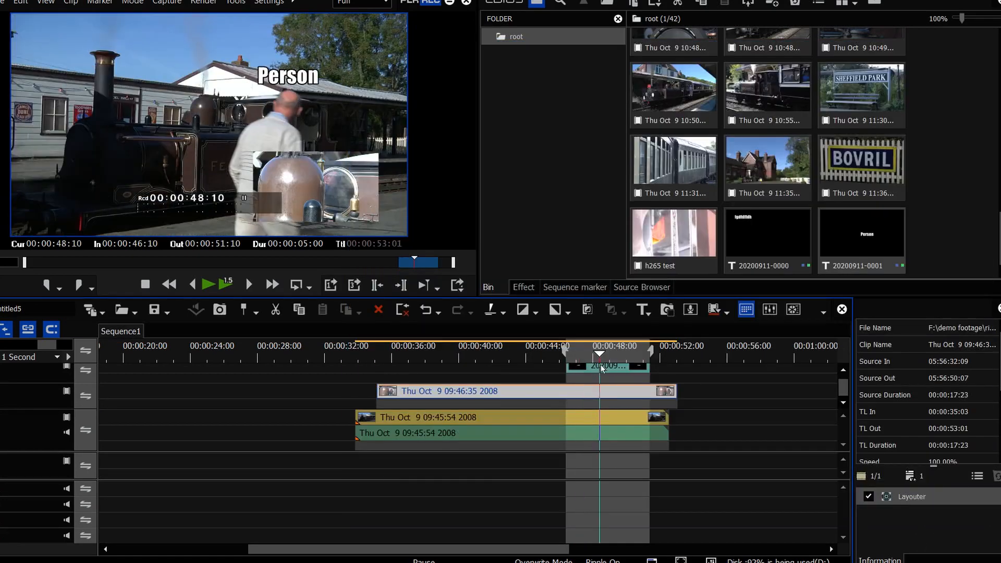
Step: Examine the tracking and position keyframes in the Person title's Layouter against the frame, and close it
left_click(615, 369)
left_click(908, 495)
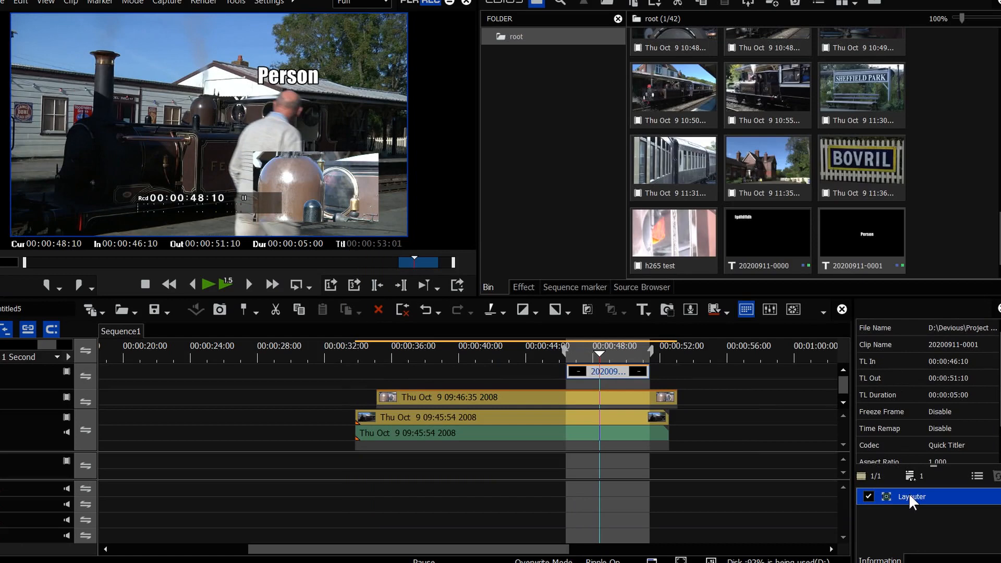
double_click(909, 495)
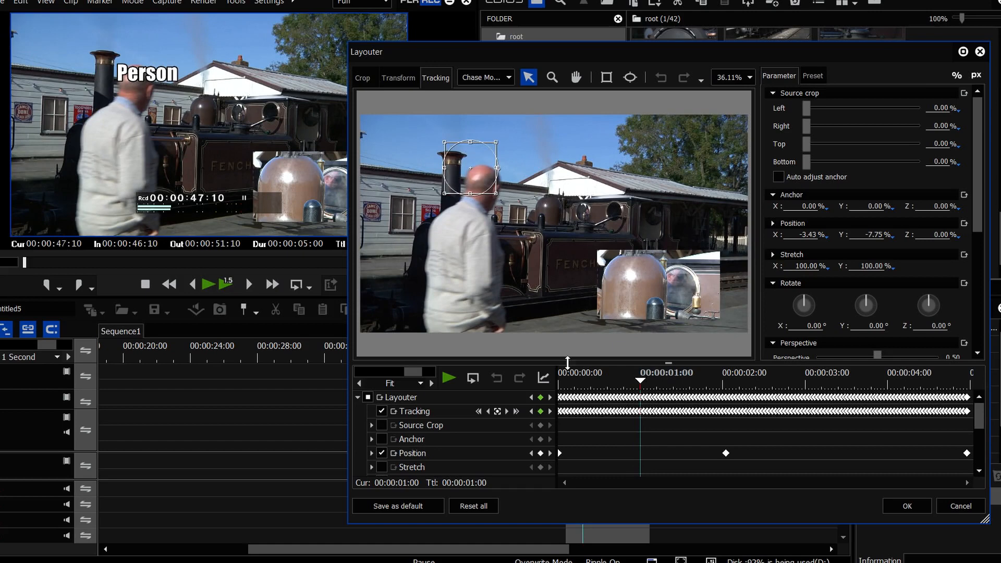
left_click_drag(578, 48, 758, 99)
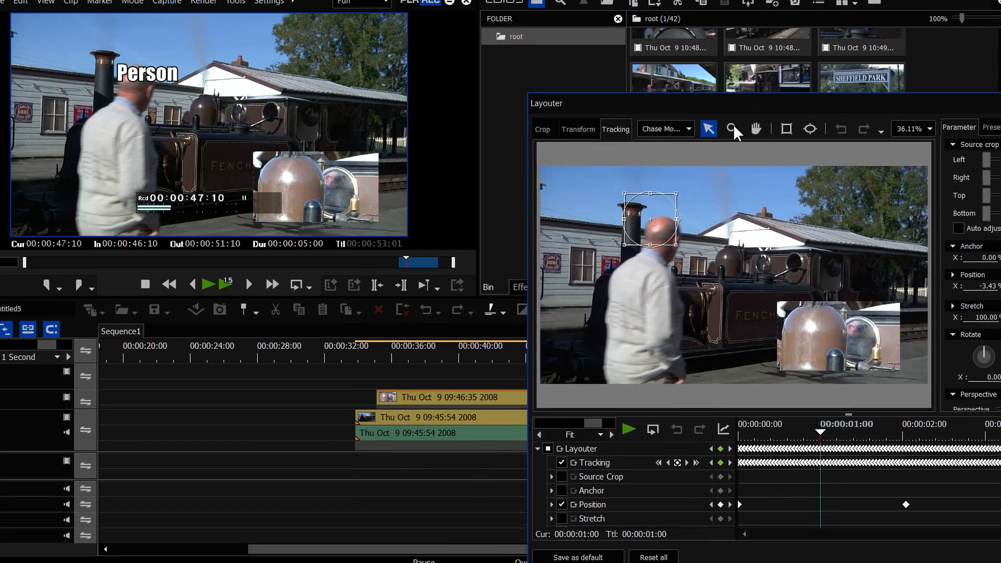
key("Return")
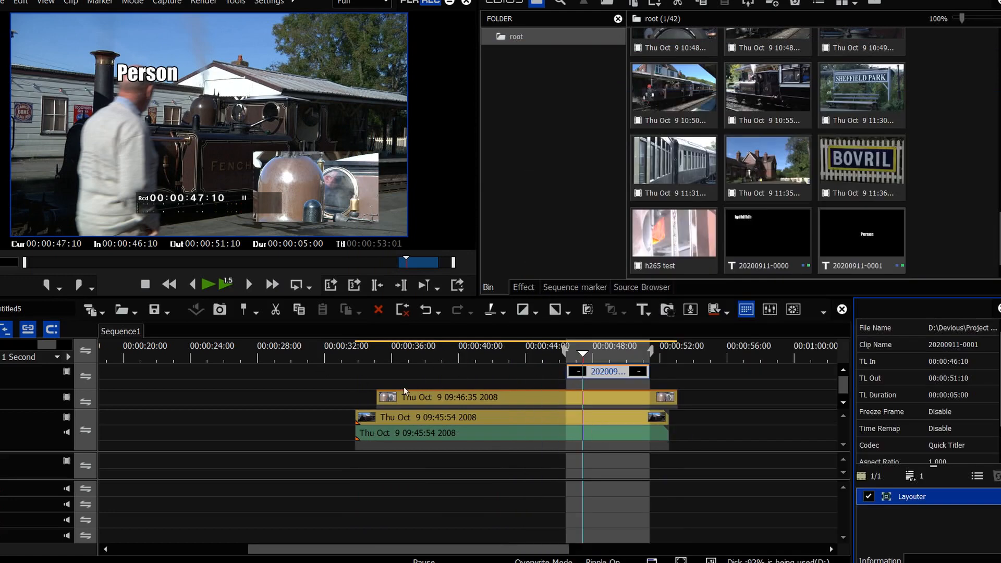
Step: Create a QuickTitler title reading "new clip" at 00:00:36:20 on the same track as the Person title
left_click(402, 353)
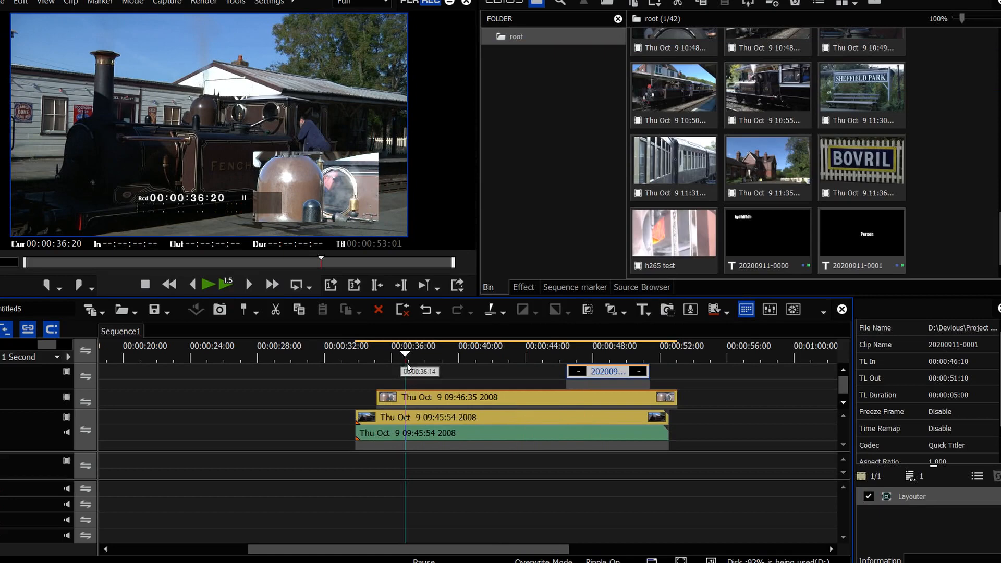
right_click(409, 367)
mouse_move(461, 374)
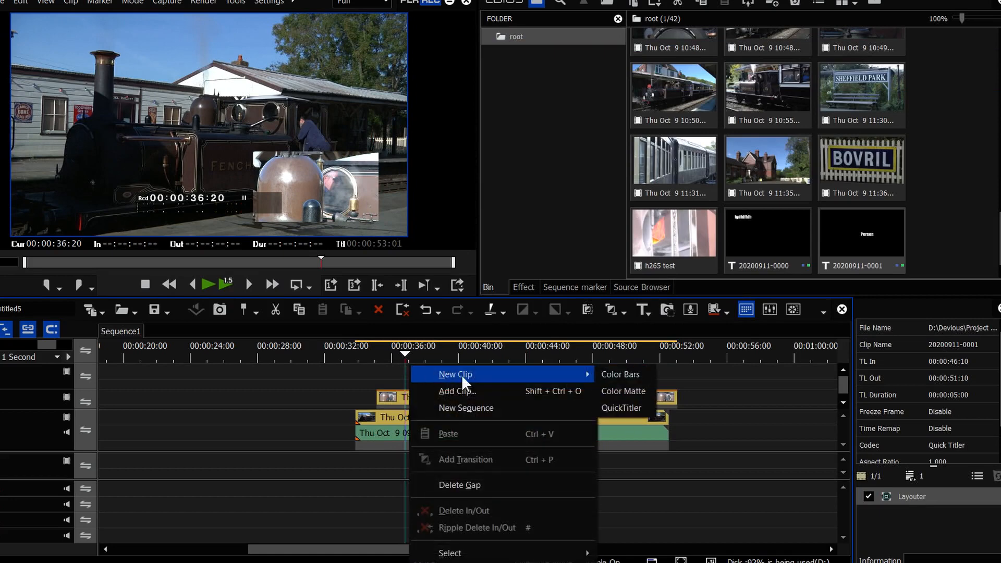
left_click(620, 407)
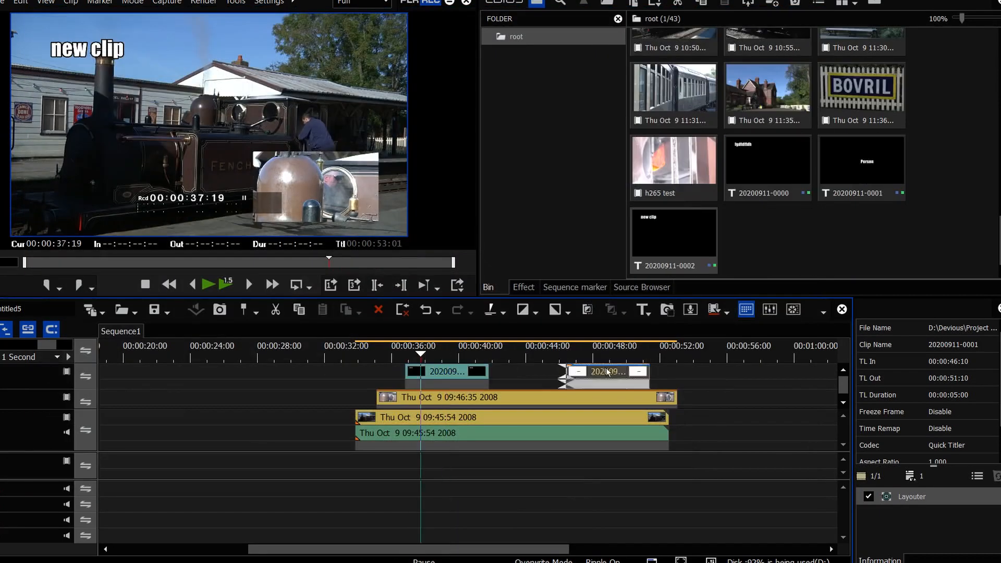
Step: Copy the Person title's tracked layout onto the "new clip" title and scrub its Layouter timeline to check the motion
left_click(467, 374)
left_click_drag(468, 374, 434, 355)
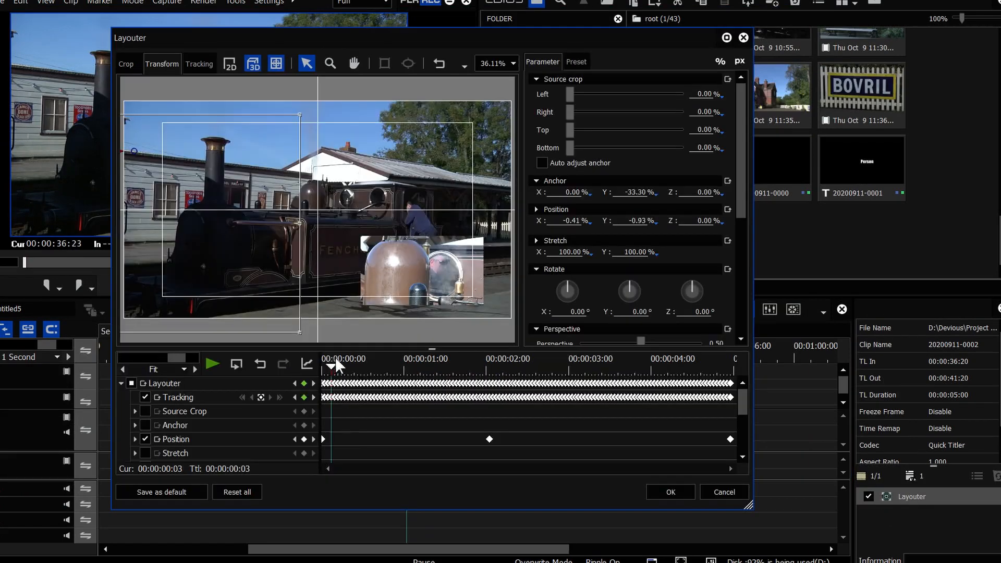
left_click_drag(336, 356, 722, 405)
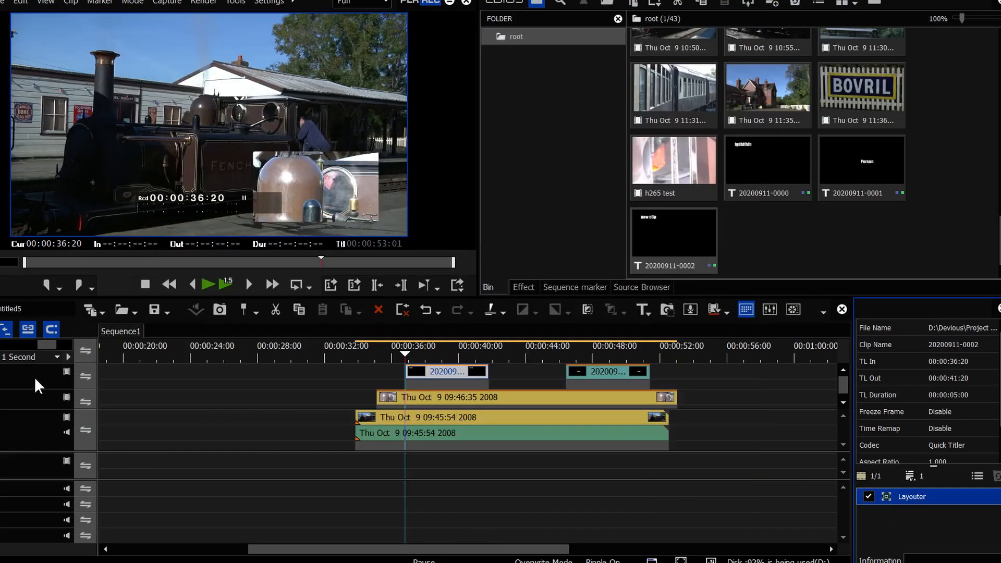
Step: Add a video track, place the "new clip" title above the Person title at 00:00:46:10, and play both titles
right_click(35, 377)
left_click(611, 383)
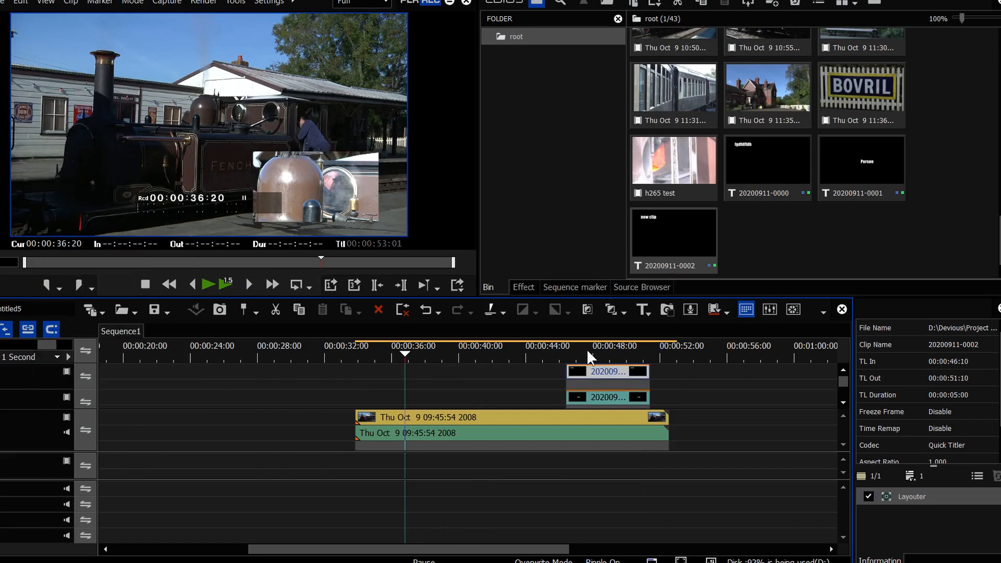
left_click(587, 355)
left_click(920, 497)
left_click(207, 284)
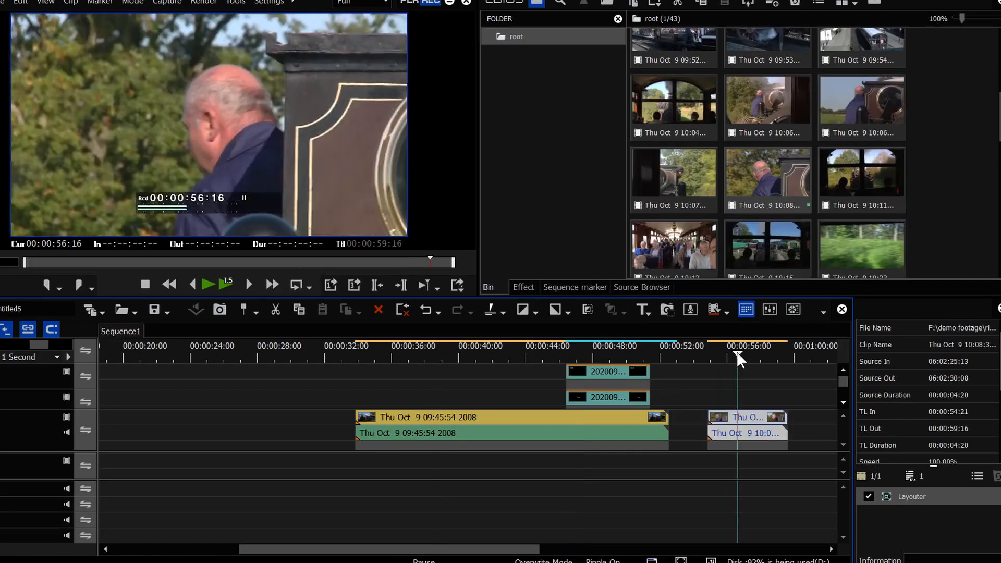
Step: Open the Layouter for the 10:08 clip at 00:00:57:03 and fit the tracking region around the man's head
left_click(745, 355)
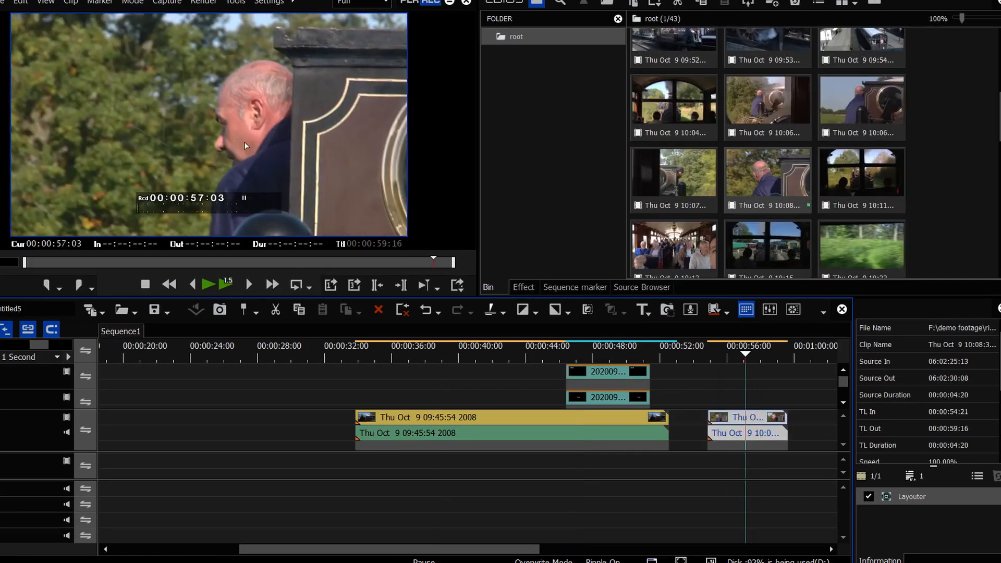
left_click(903, 495)
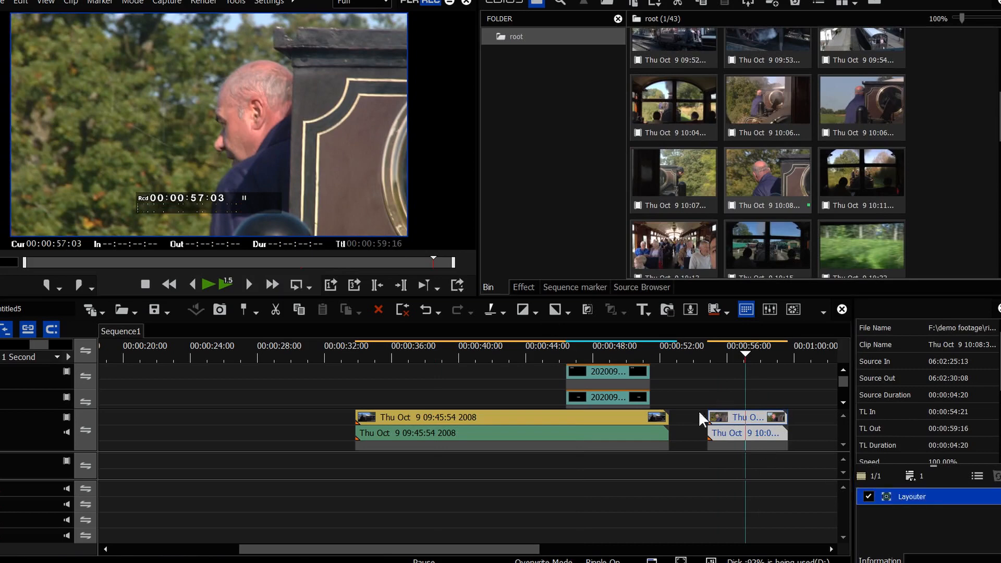
key("F7")
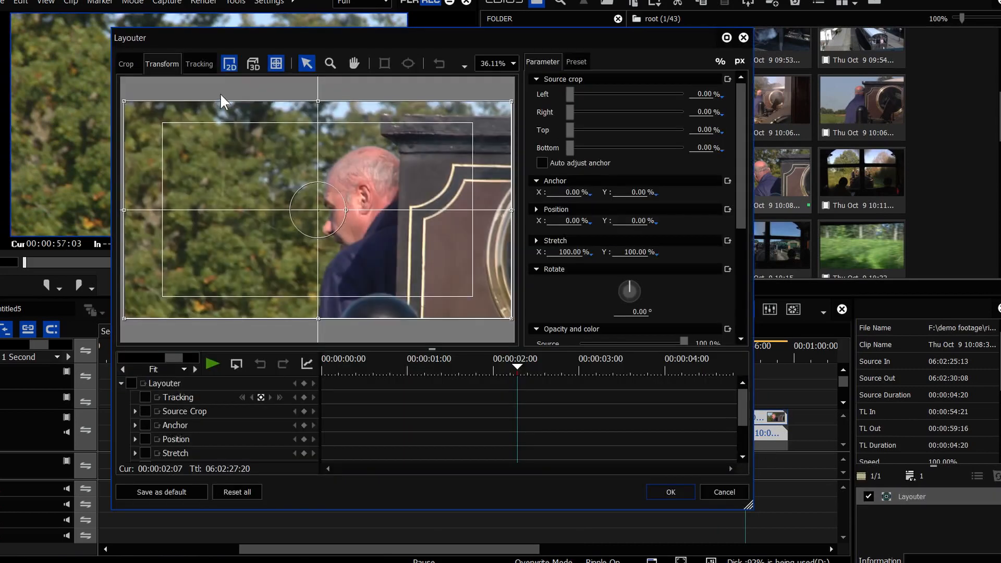
left_click(202, 68)
left_click_drag(322, 221, 382, 236)
left_click_drag(376, 188, 376, 206)
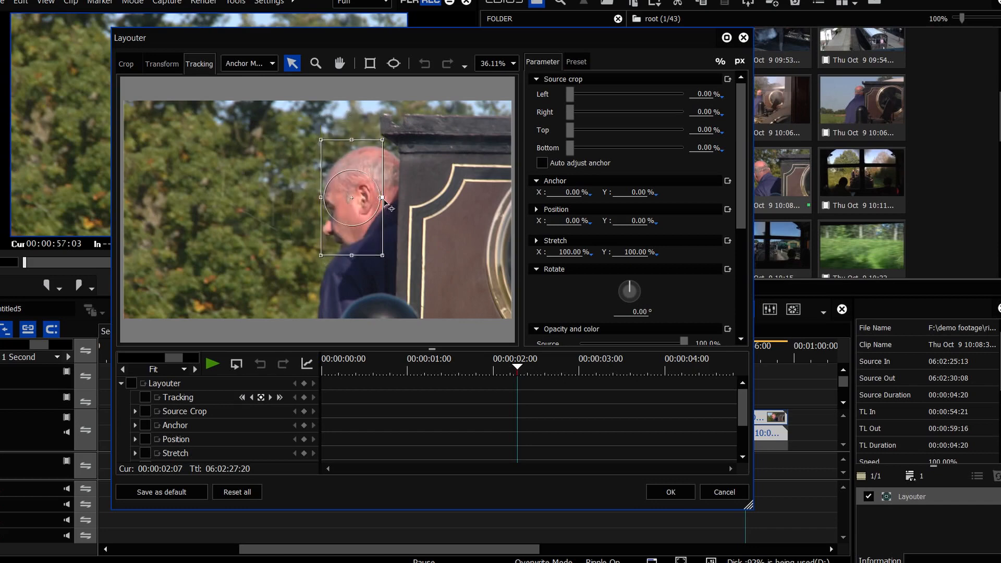
Step: Track the head forward and backward through the clip in Anchor mode, apply the layout, and scrub the sequence to check it
left_click(279, 397)
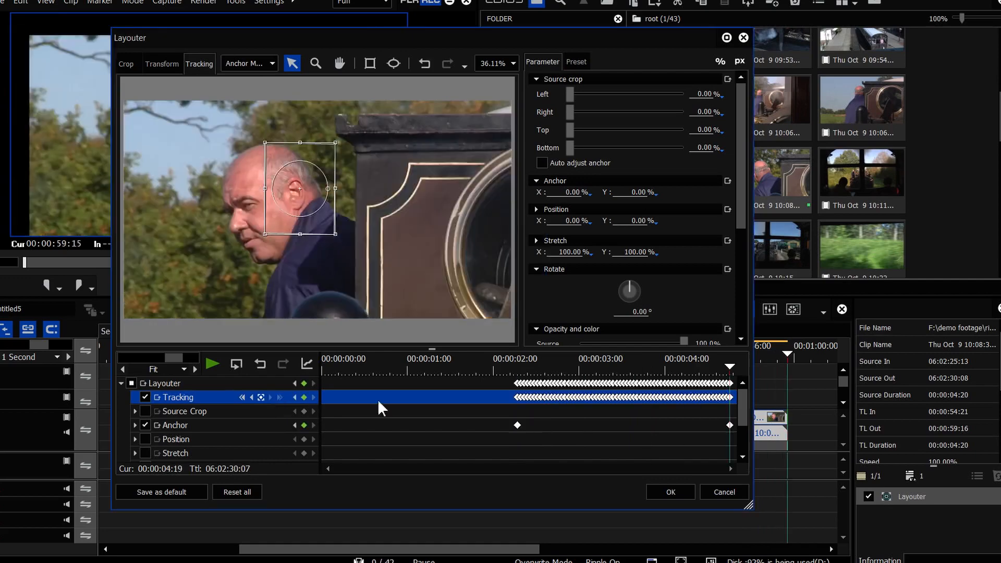
left_click(243, 397)
left_click_drag(289, 40, 646, 54)
left_click(588, 376)
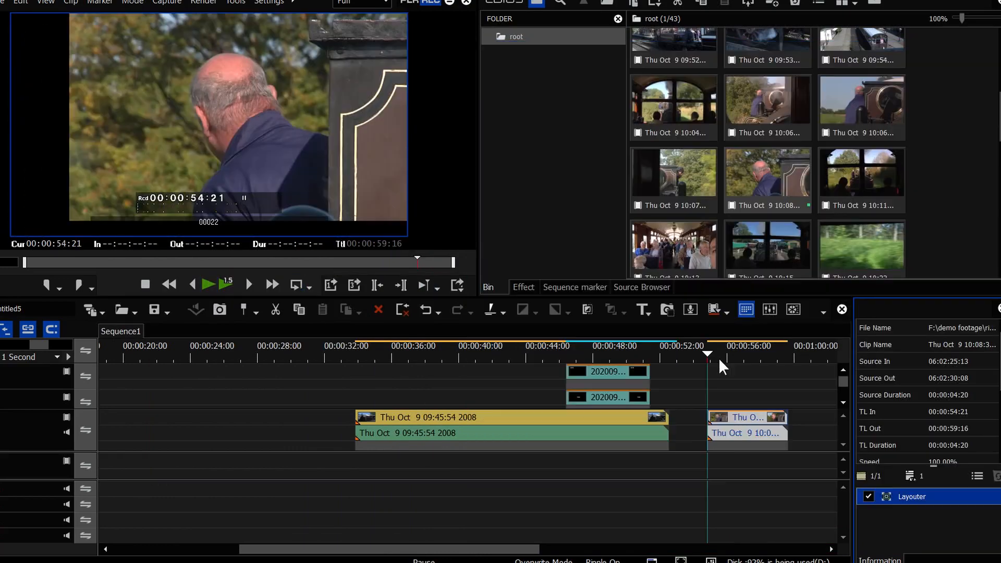
left_click_drag(718, 358, 755, 363)
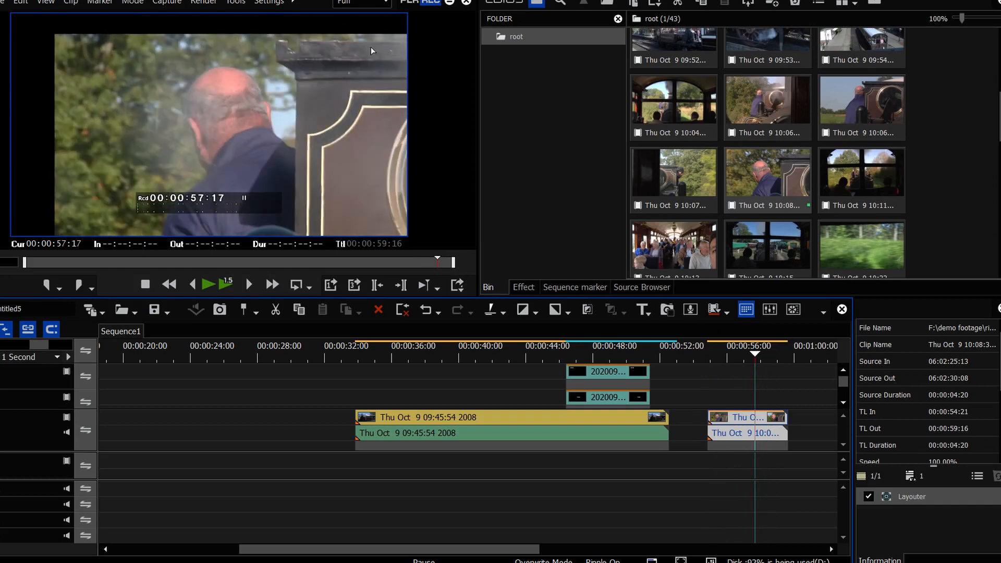
Step: Add the Transform video filter to the 10:08 clip
left_click(522, 288)
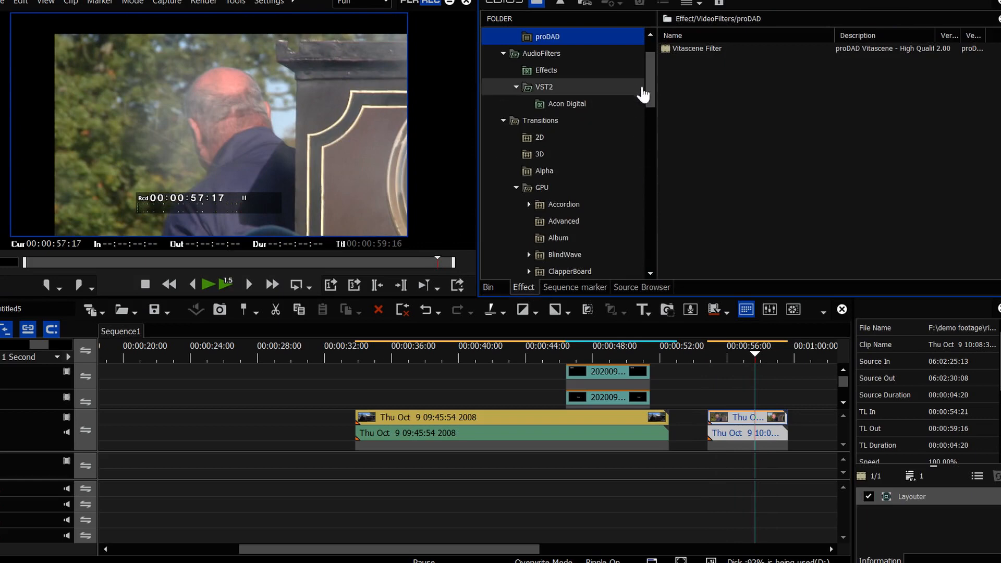
scroll(632, 53, "up", 1)
left_click(633, 53)
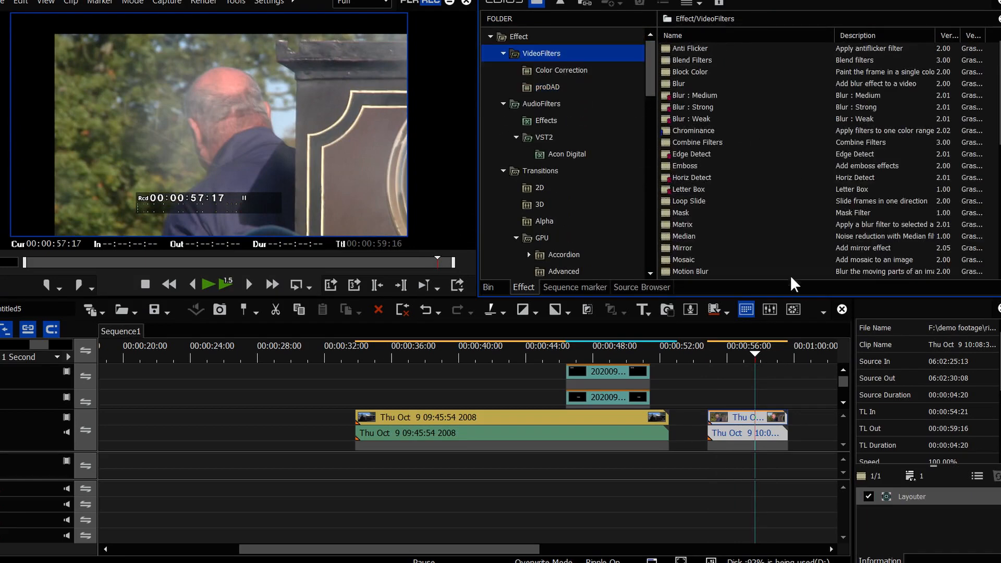
scroll(756, 261, "down", 8)
left_click_drag(686, 236, 862, 508)
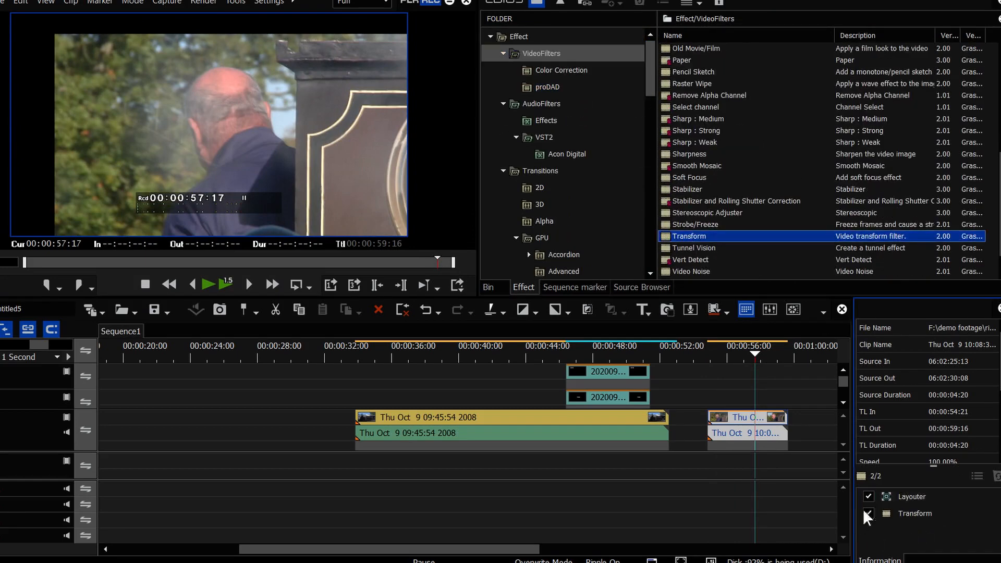
Step: In the Transform filter, crop 30.10% left, 19.39% right, 10.71% top and 12.76% bottom, and set position X to 15.30%
left_click(902, 512)
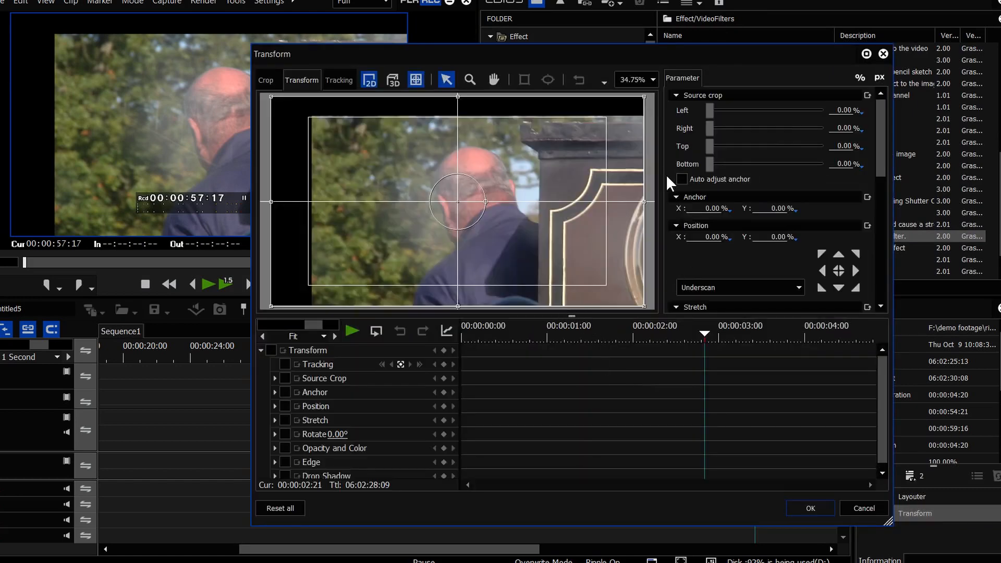
left_click_drag(708, 110, 722, 146)
left_click_drag(709, 164, 721, 167)
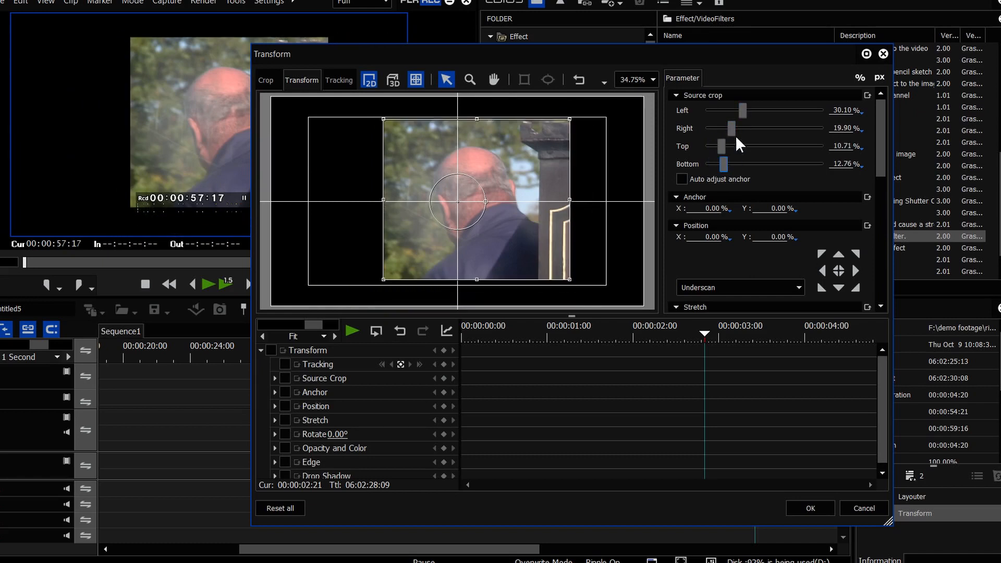
left_click_drag(731, 130, 730, 130)
left_click_drag(712, 237, 711, 149)
Step: Preview the cropped clip in the Transform filter, set the top crop to 11.73%, and loop playback to check it
left_click_drag(677, 325, 488, 327)
left_click_drag(452, 51, 616, 44)
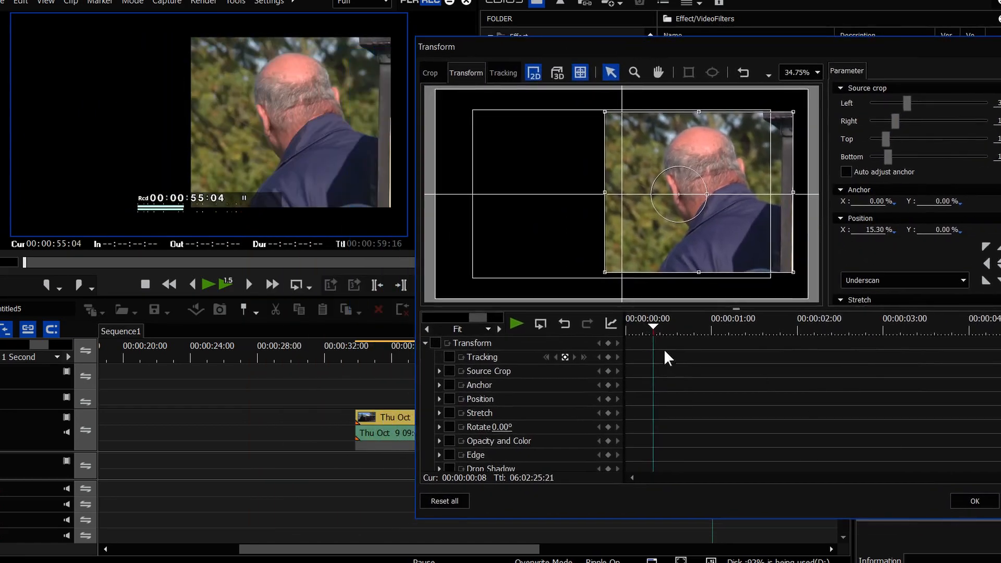
left_click(516, 324)
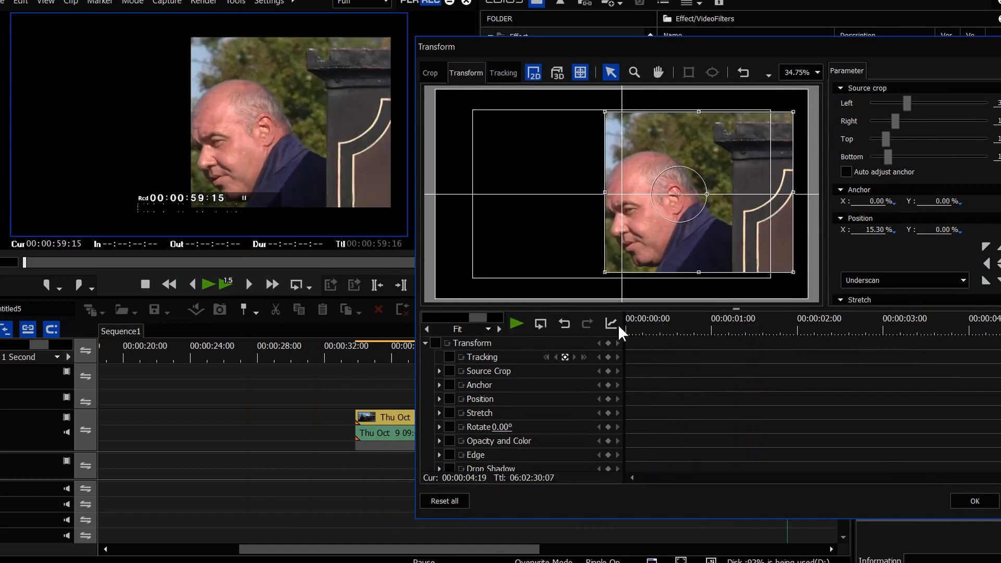
left_click_drag(636, 330, 626, 325)
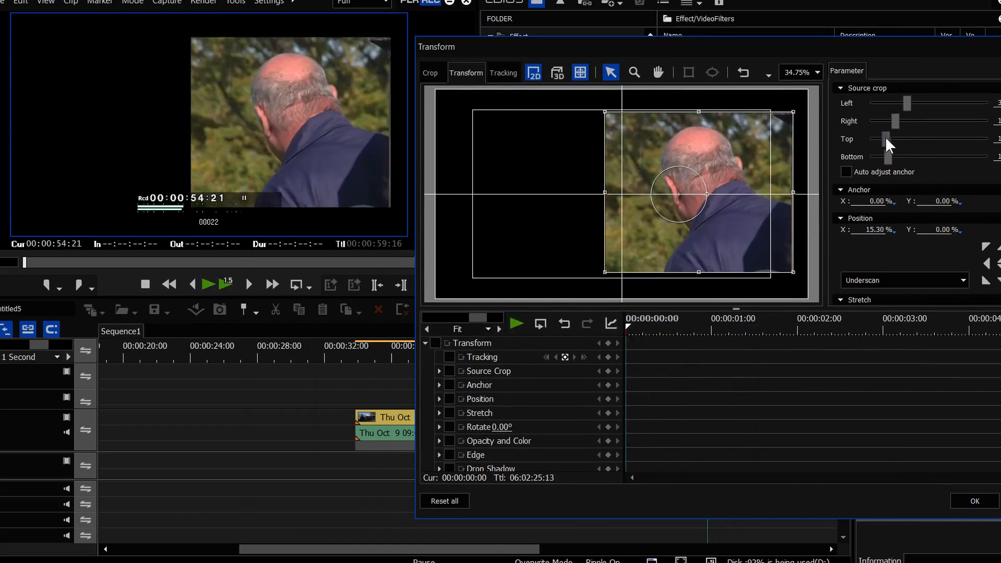
left_click_drag(885, 138, 887, 138)
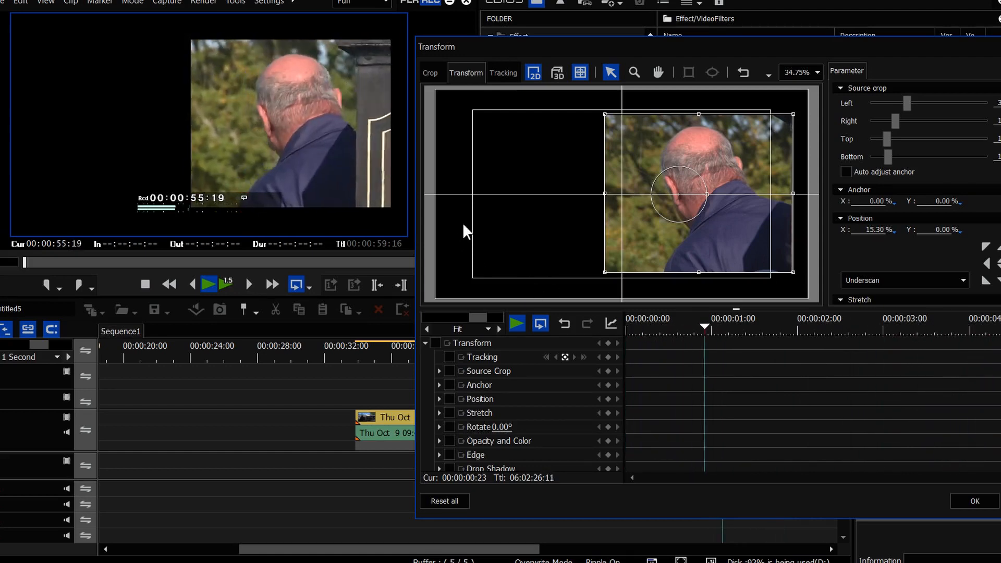
key("space")
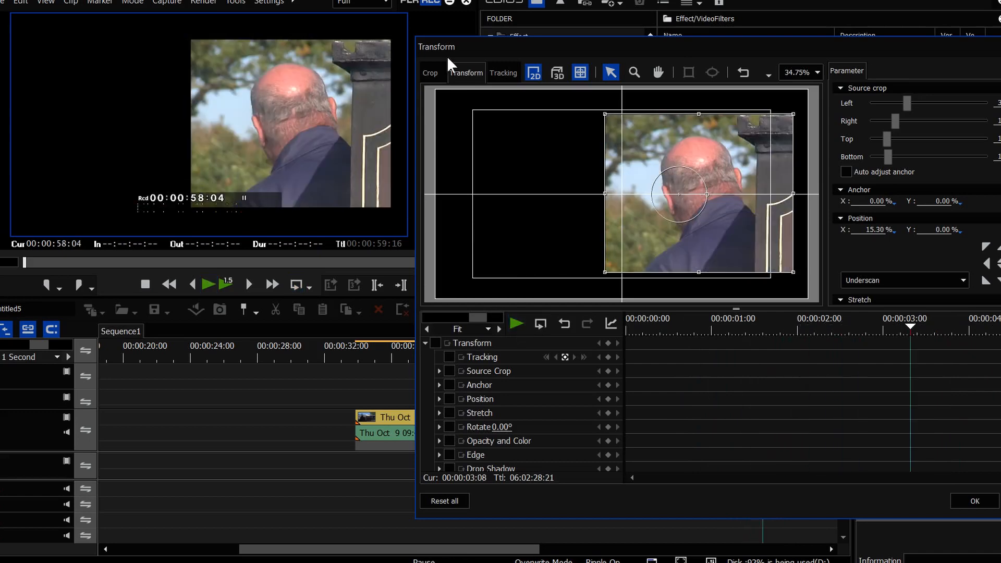
Step: Look at the Transform filter's tracking mode, return to transform mode, apply the filter, and check the result at 00:00:56:23
left_click_drag(465, 42, 315, 34)
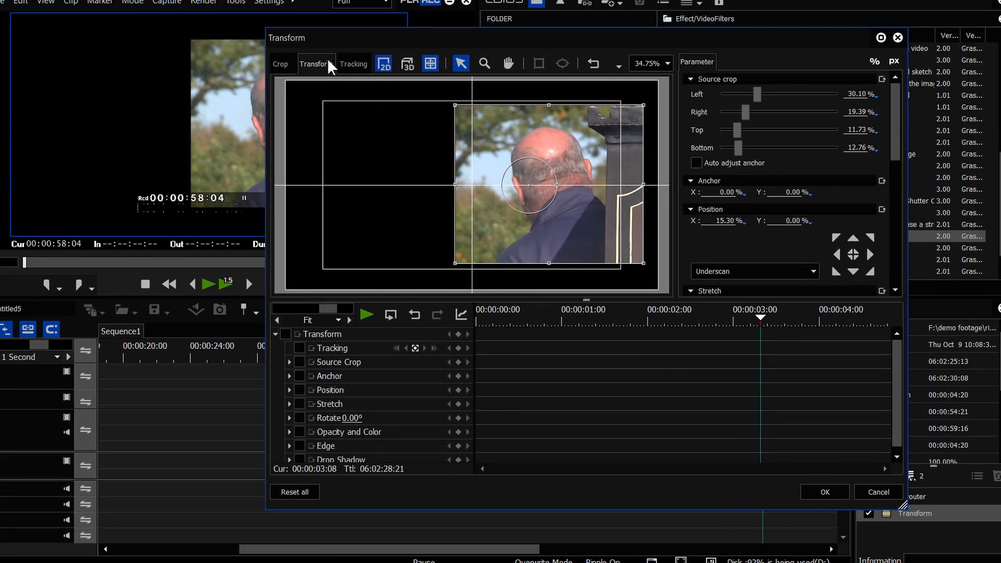
left_click(352, 64)
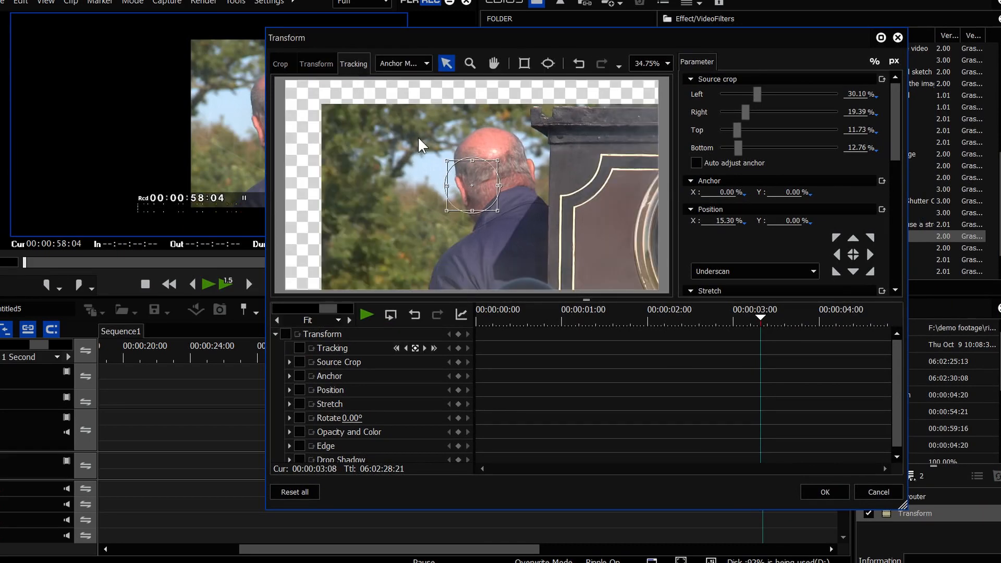
left_click(316, 64)
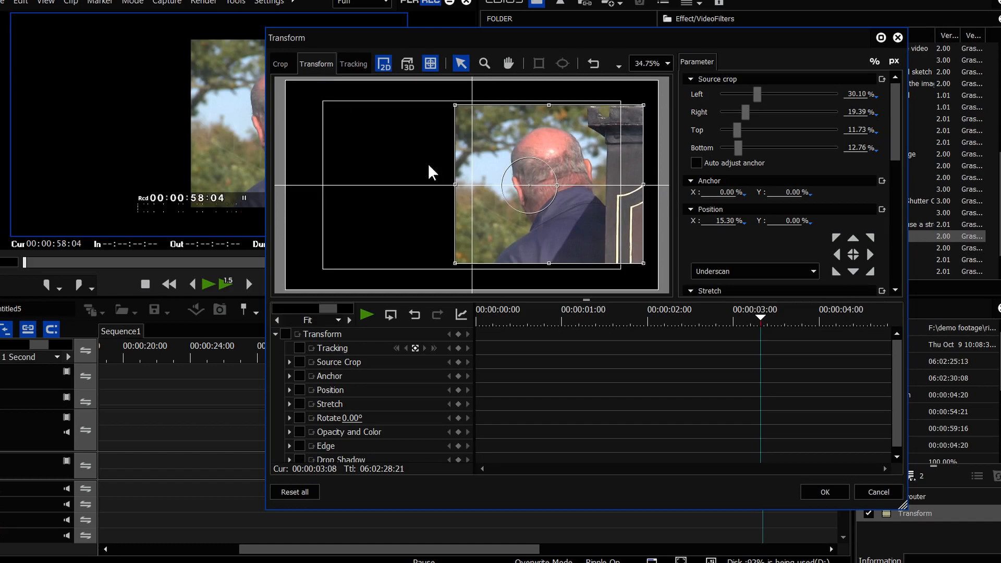
left_click(821, 492)
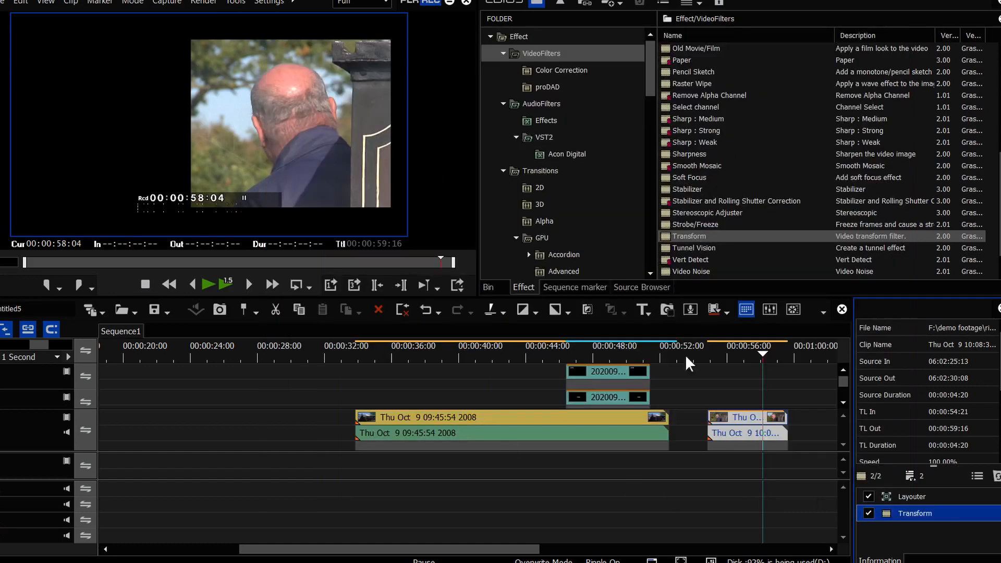
left_click(742, 364)
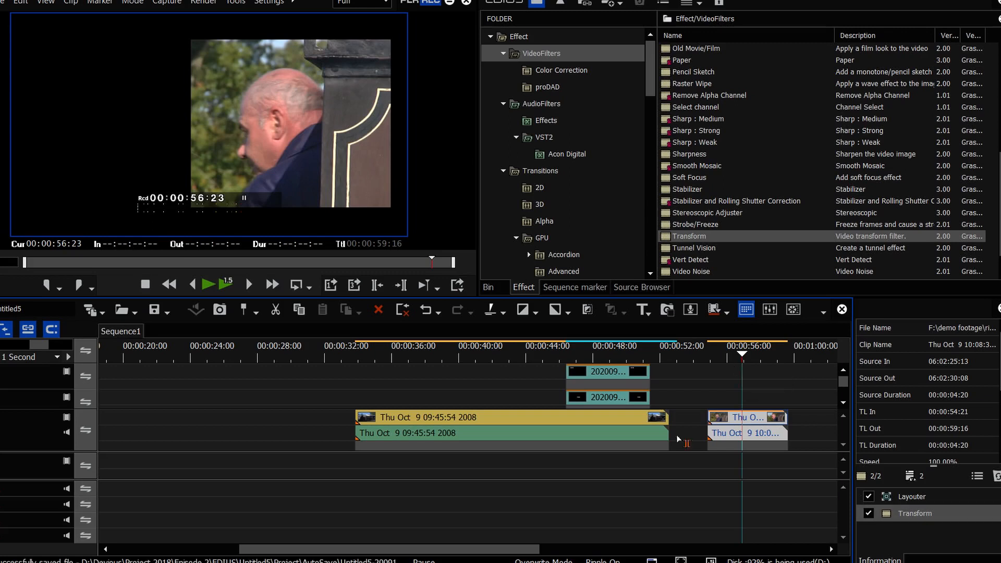
Step: Add the proDAD Vitascene Filter to the 09:45:54 clip and open the filter's settings
left_click_drag(592, 365, 475, 370)
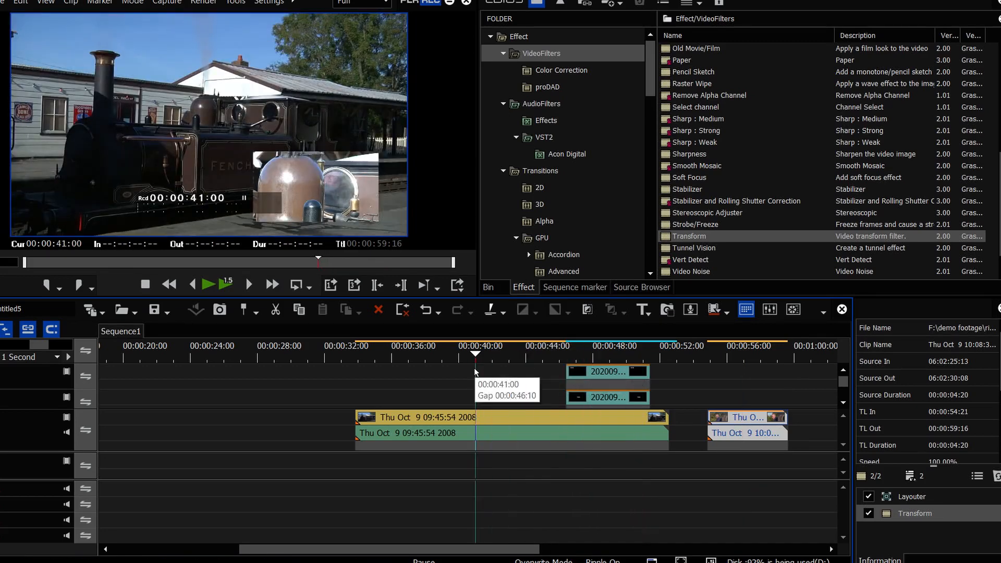
left_click(556, 90)
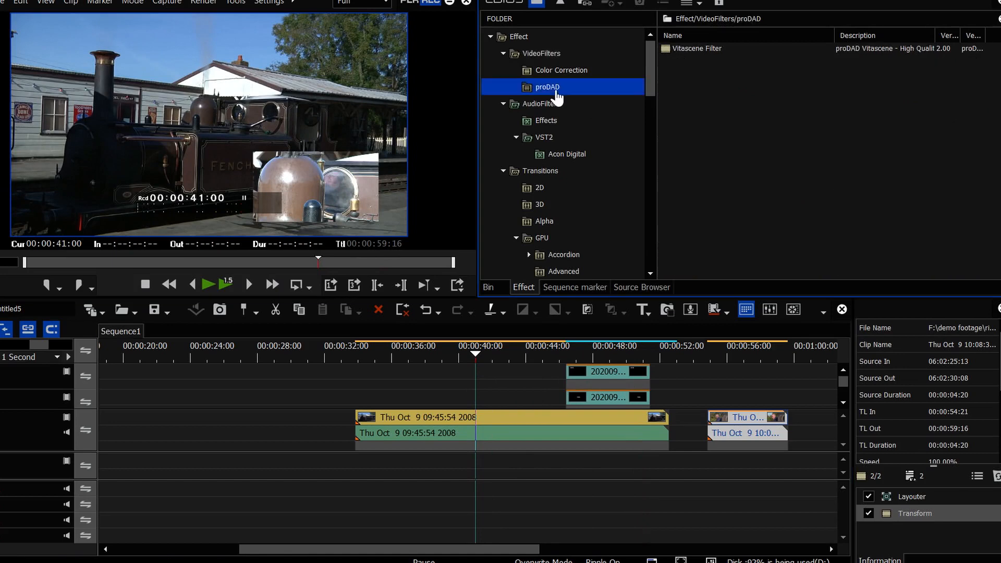
left_click(676, 47)
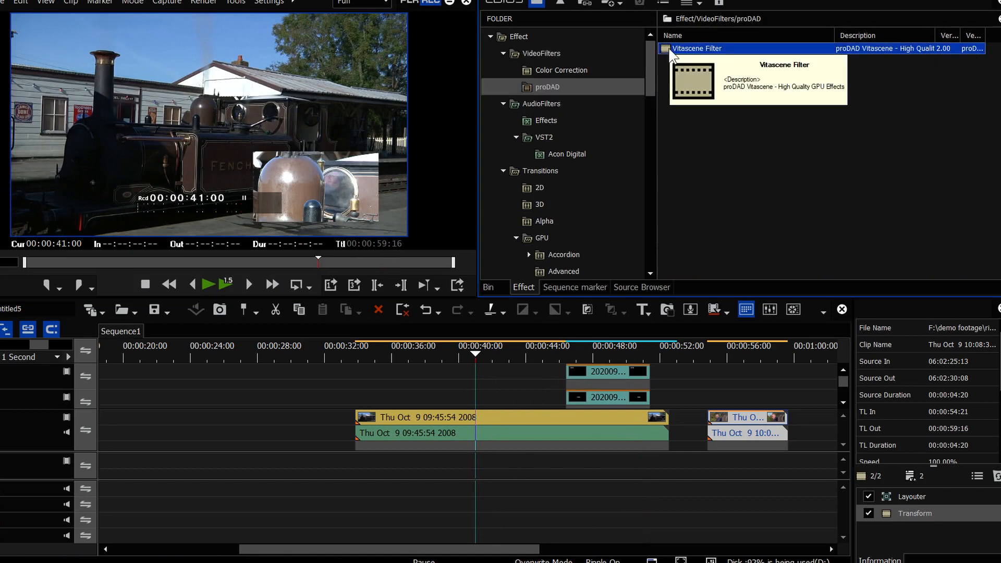
left_click_drag(672, 52, 448, 420)
left_click(865, 71)
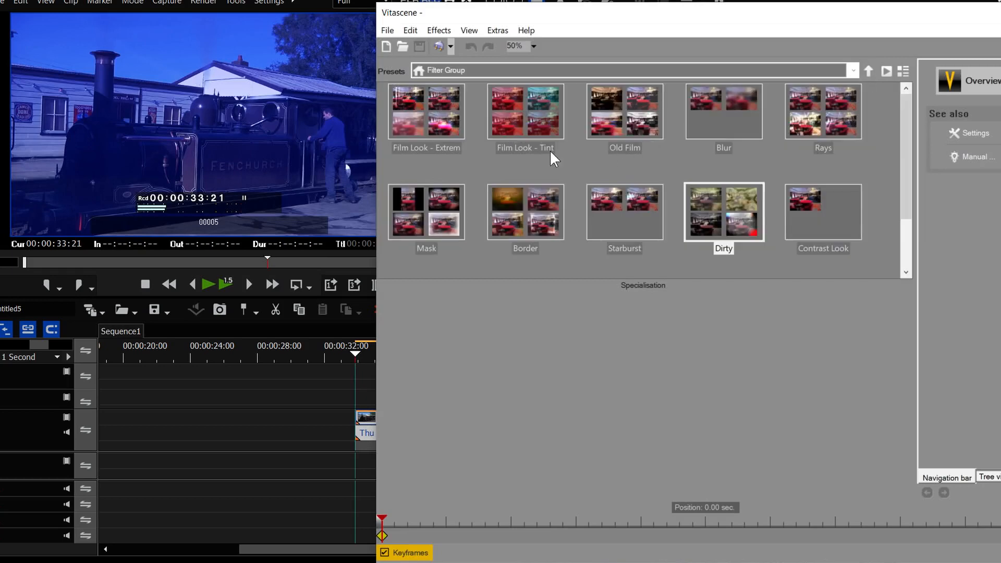
Step: Try the TV #523 preset from Vitascene's Old Film group and set its threshold to 29%
double_click(626, 118)
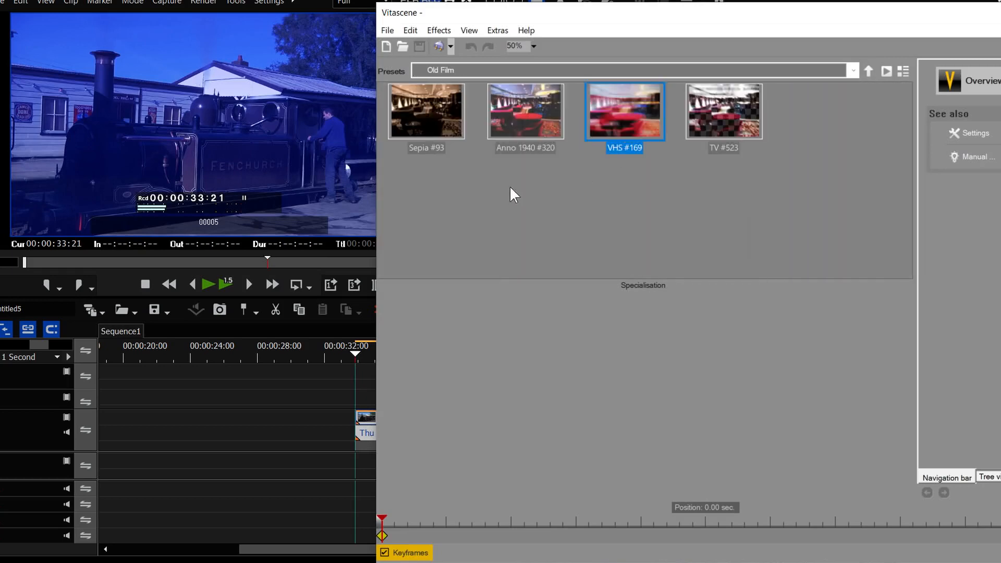
double_click(632, 116)
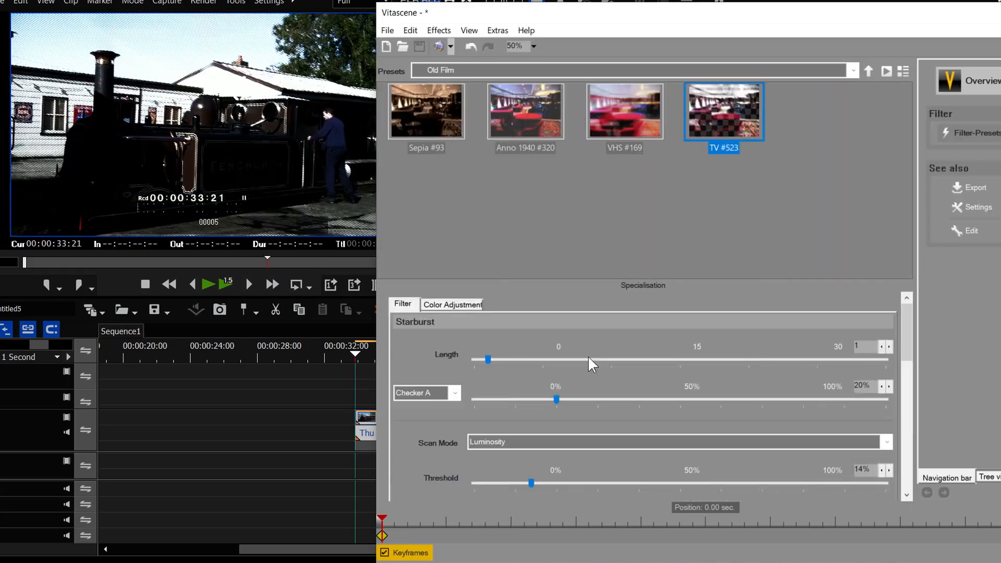
scroll(587, 360, "down", 3)
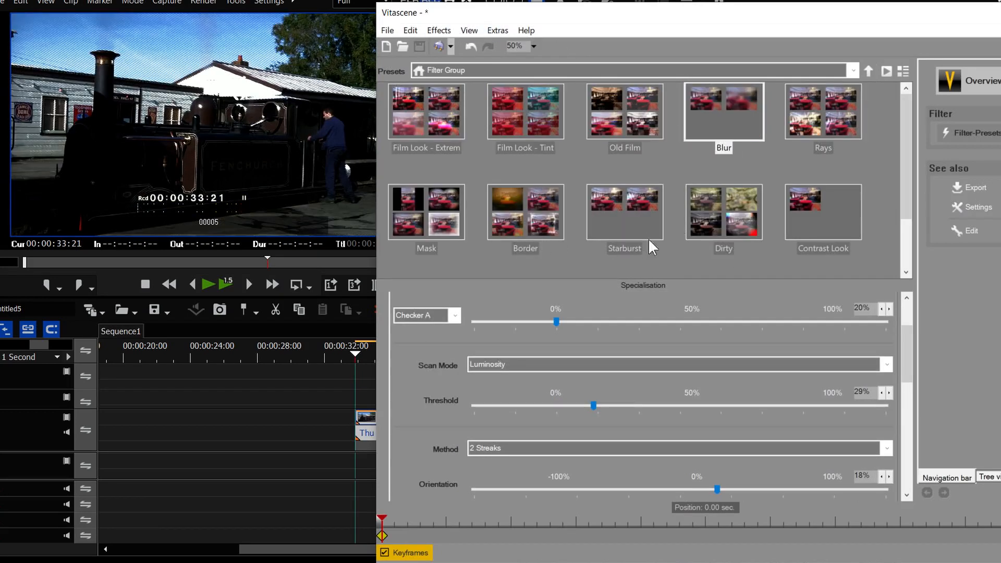
Step: Apply the Simple Glitter Glow #226 preset from Vitascene's Starburst group and return to the editing program
double_click(633, 202)
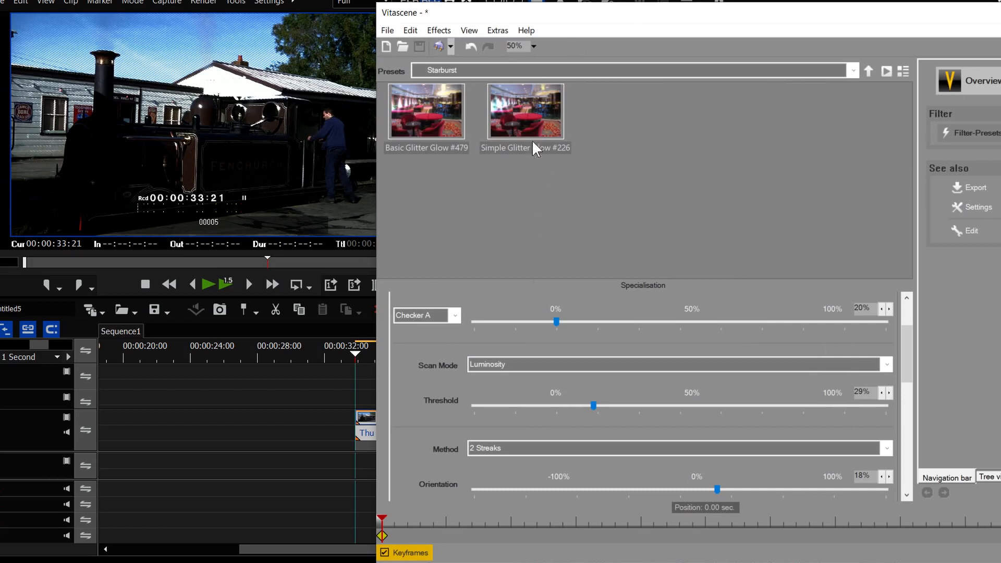
left_click(529, 119)
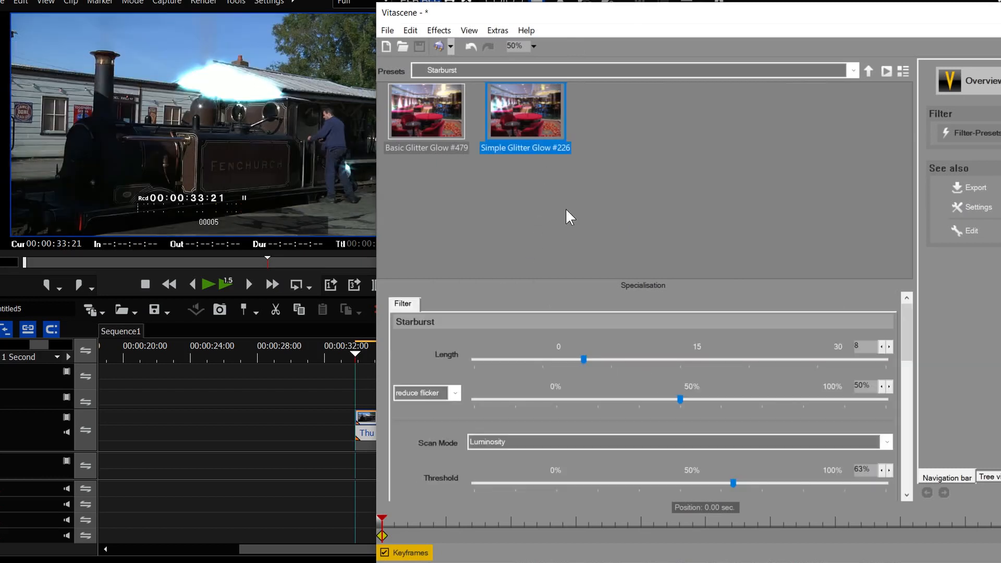
left_click(387, 31)
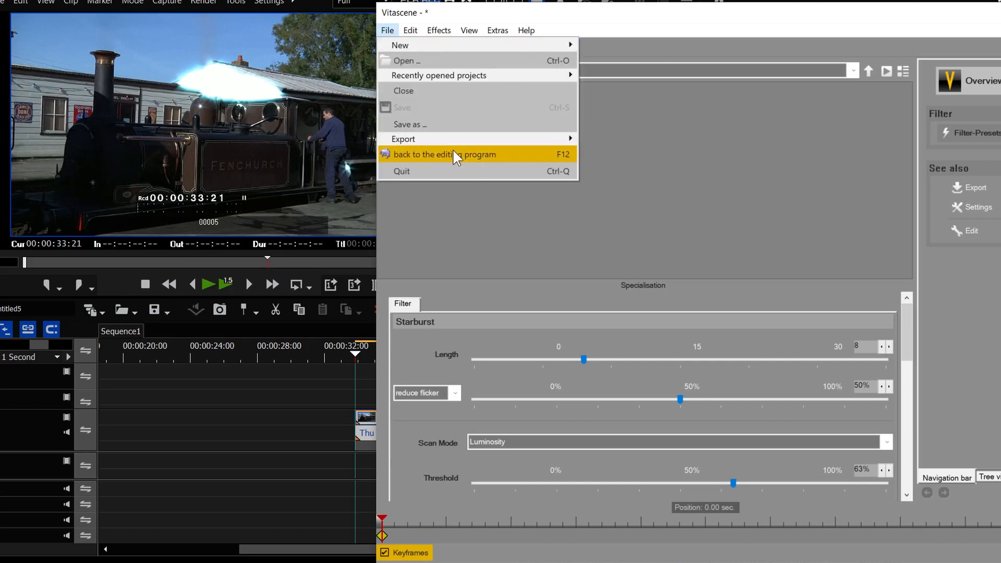
left_click(466, 156)
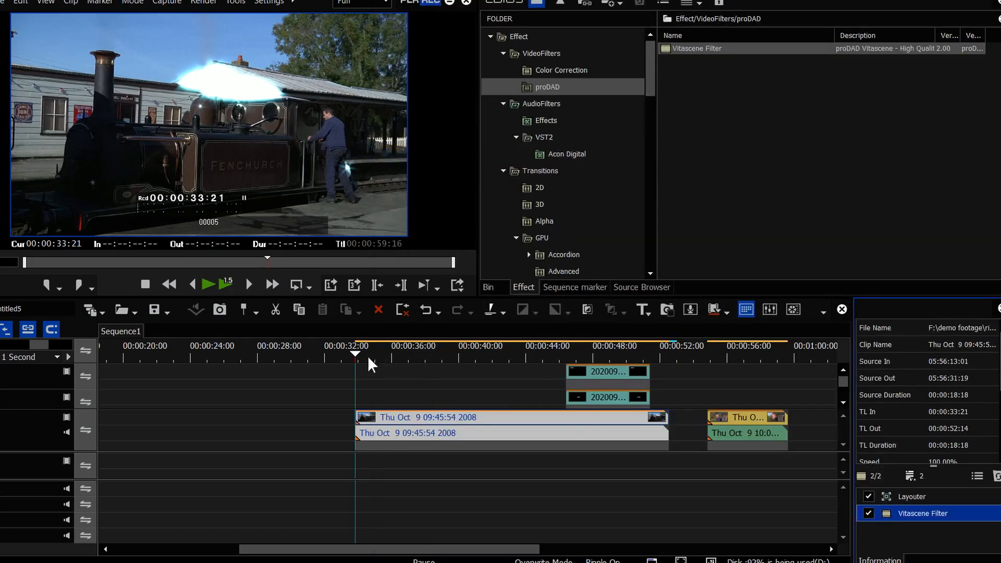
Step: Play the 09:45:54 clip from its start to check the glitter glow effect
left_click(396, 354)
left_click_drag(405, 356, 355, 348)
left_click(207, 281)
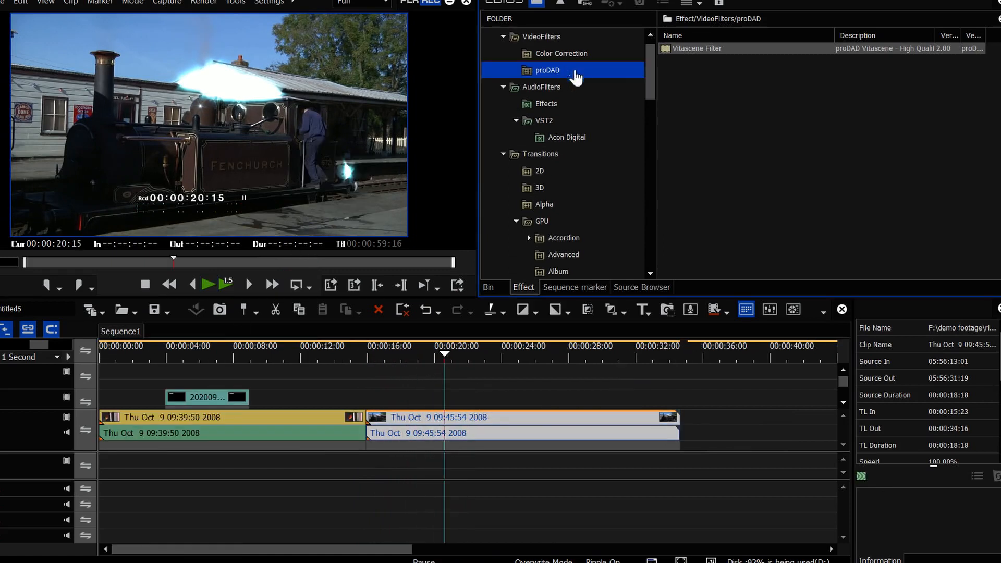
Step: Add the proDAD Vitascene Transition between the 09:39:50 and 09:45:54 clips and choose the R-Throw #734 preset from Smooth Transitions
left_click_drag(652, 77, 643, 233)
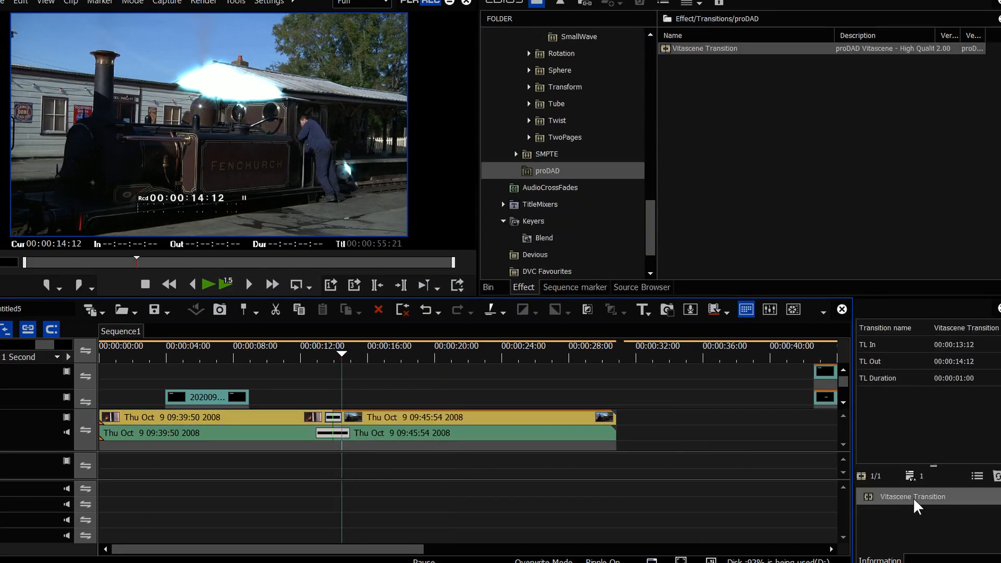
double_click(913, 499)
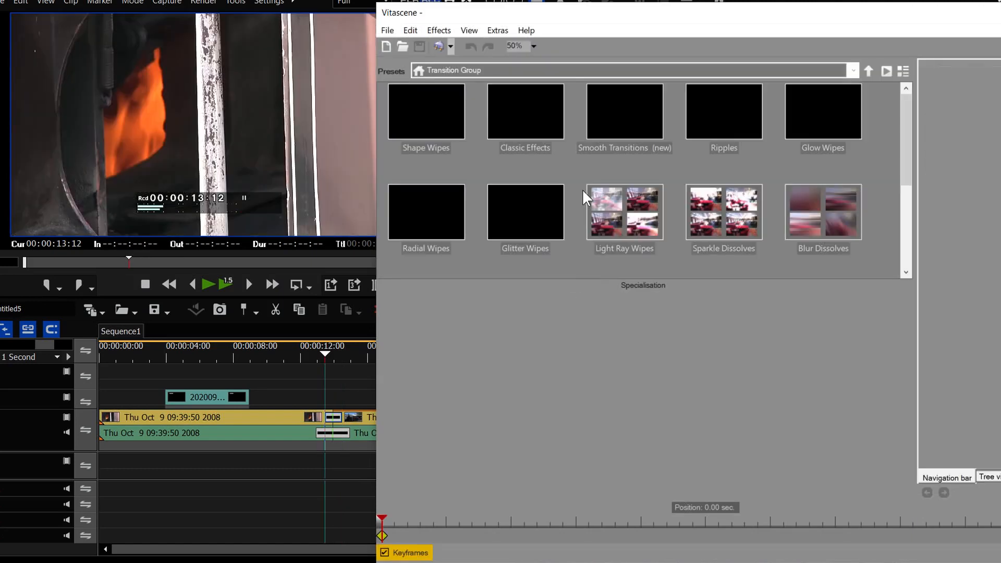
double_click(636, 123)
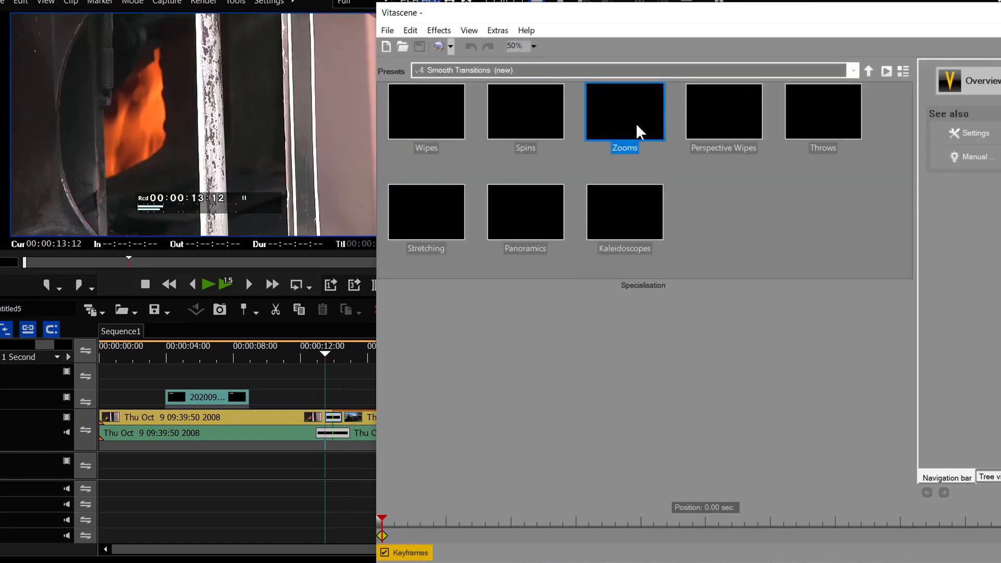
double_click(616, 112)
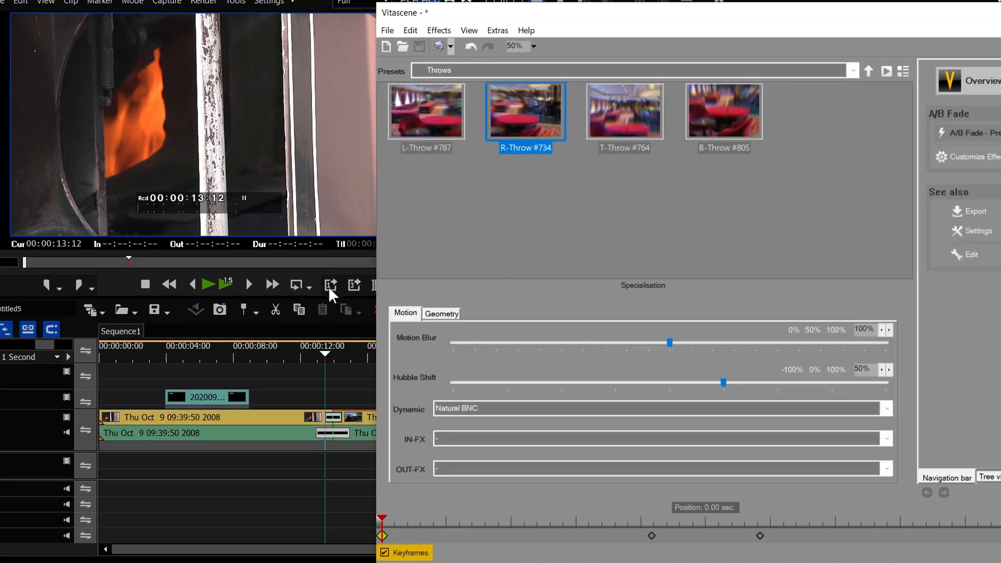
Step: Preview the R-Throw transition at 00:00:13:24 and look through its Dynamic options
left_click(209, 286)
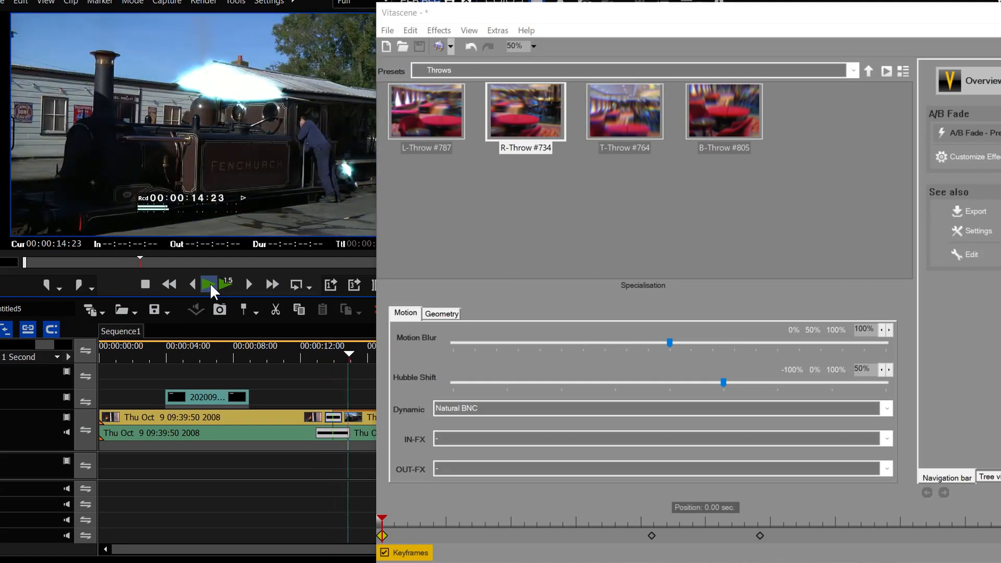
left_click(328, 357)
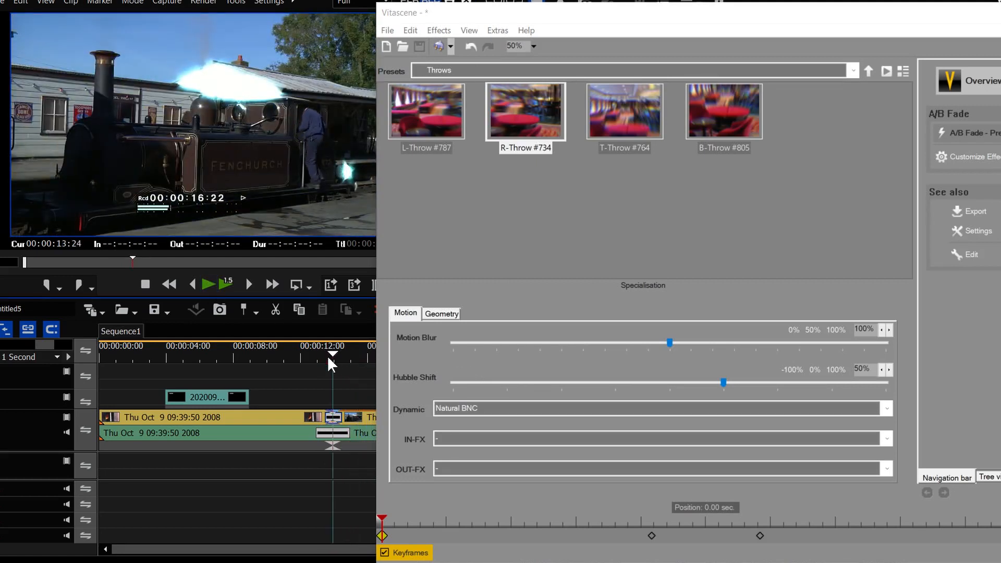
left_click(477, 408)
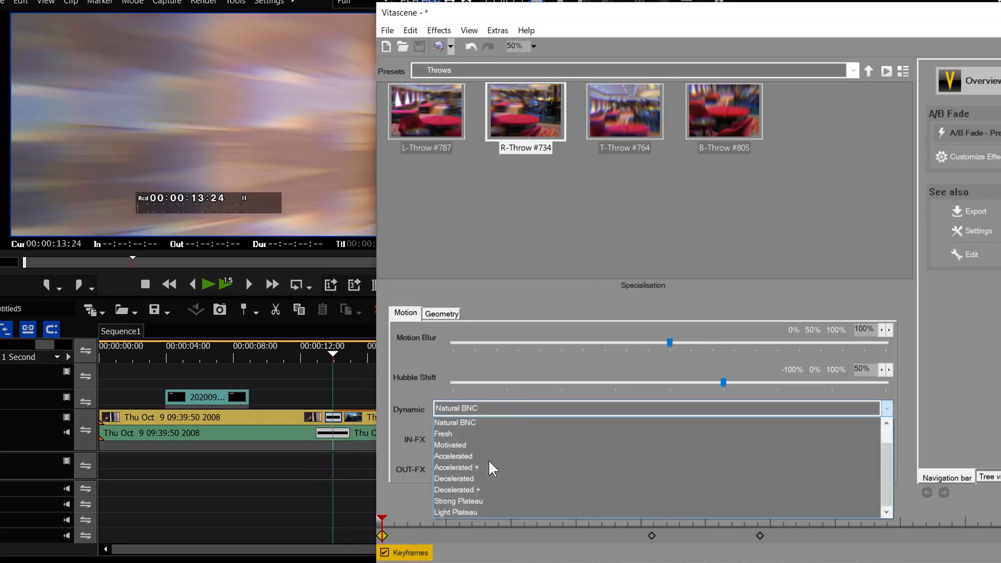
left_click(506, 333)
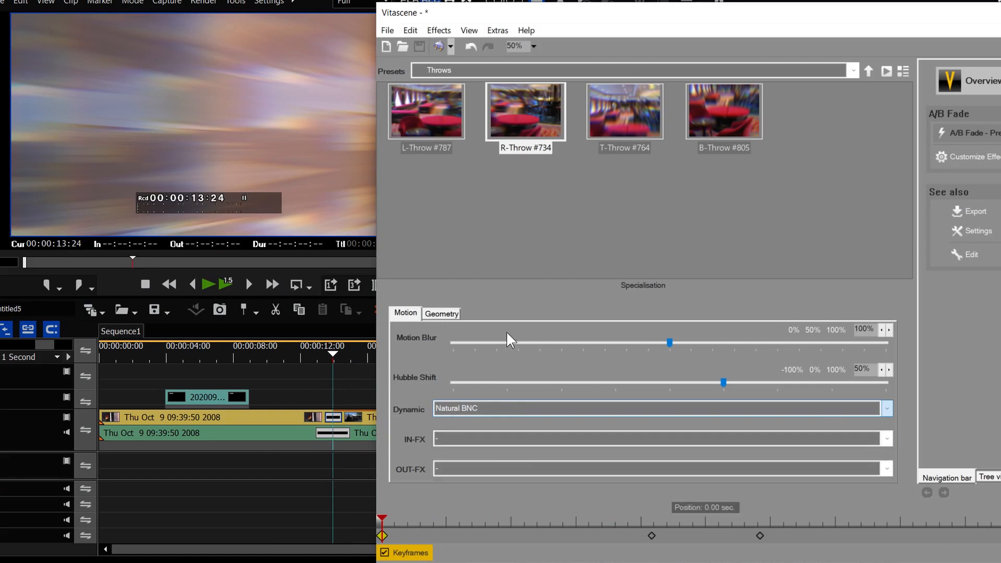
Step: Change the transition to the L-Throw #787 preset, play it to check, and return to the timeline
left_click(414, 109)
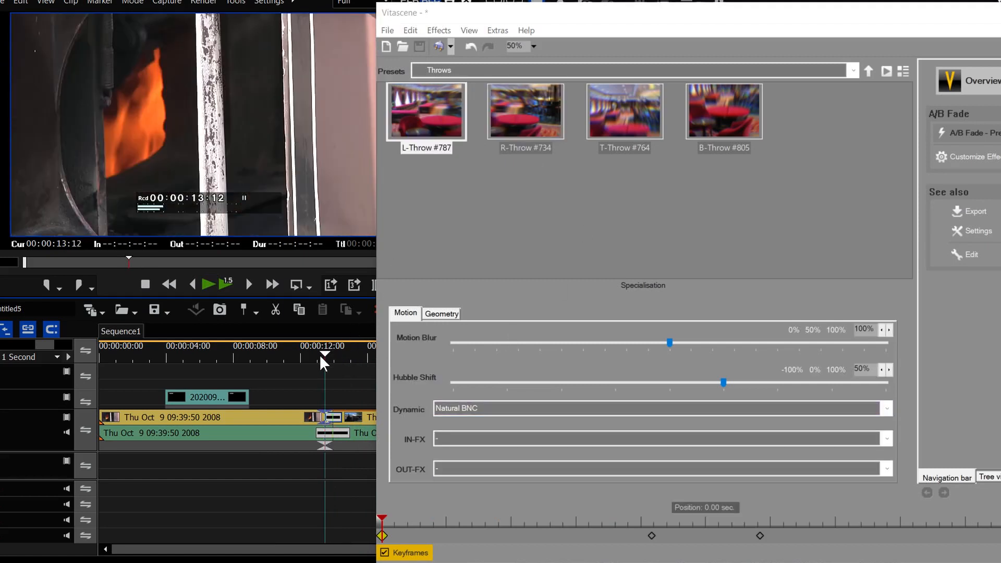
left_click(207, 284)
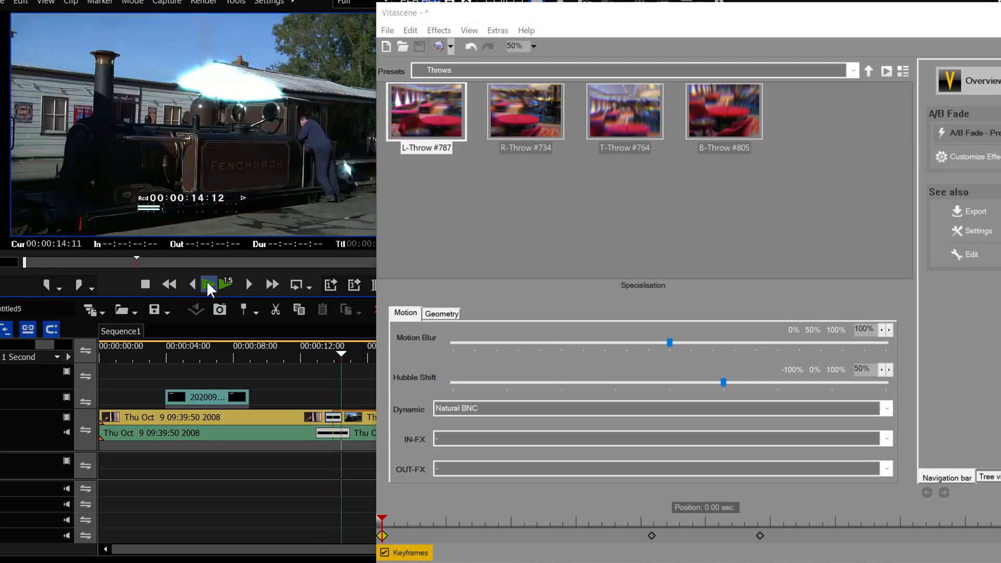
left_click(341, 355)
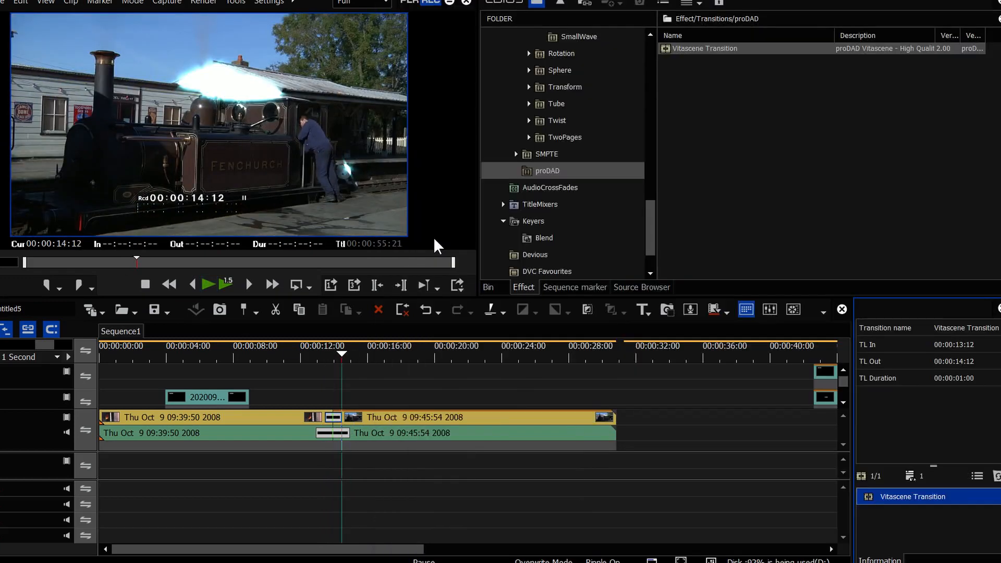
left_click(442, 307)
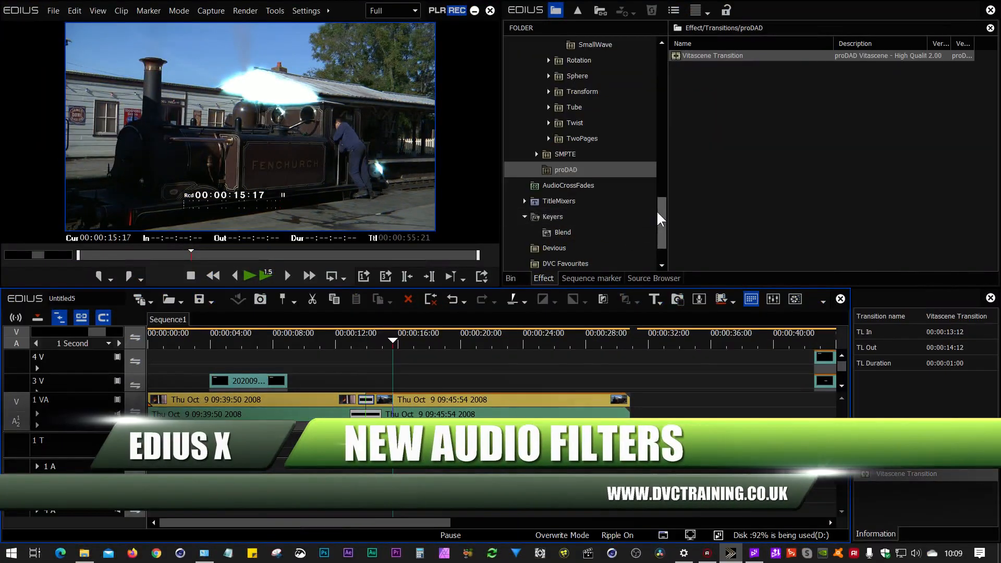
Step: Examine the Acon Digital VST2 audio filters in the effects library: Compress, DeNoise, DeVerberate and Limit
left_click_drag(658, 211, 677, 90)
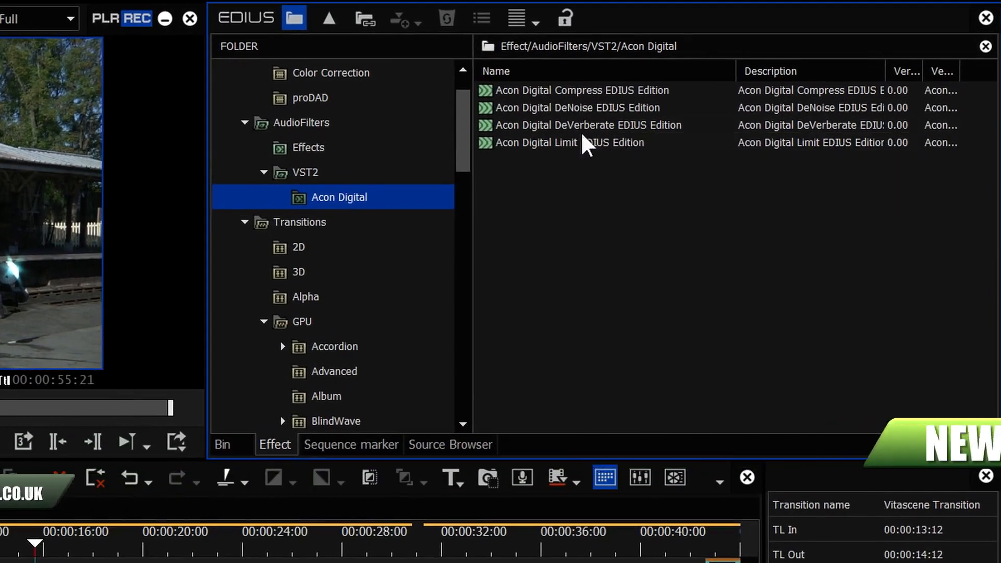
mouse_move(574, 92)
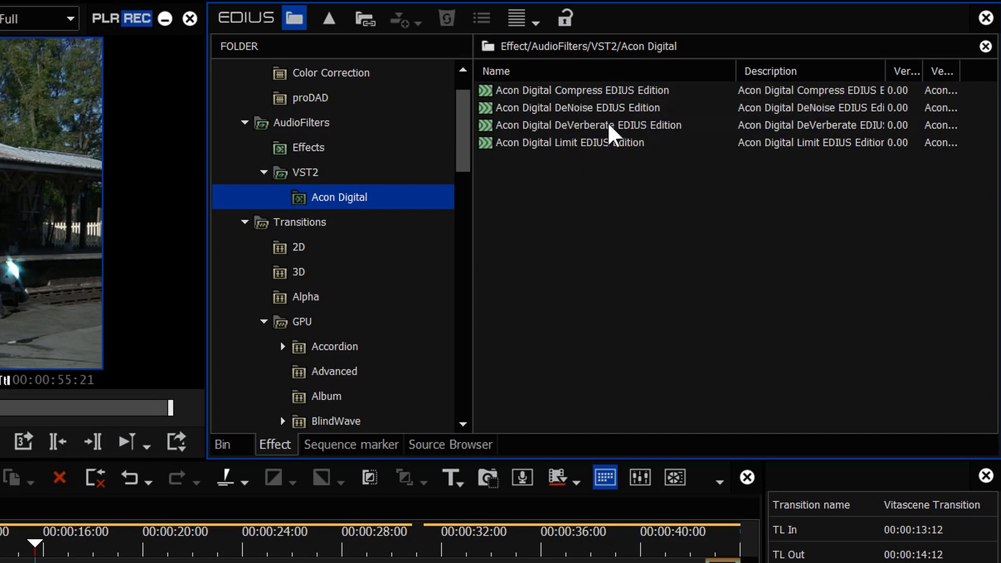
mouse_move(622, 144)
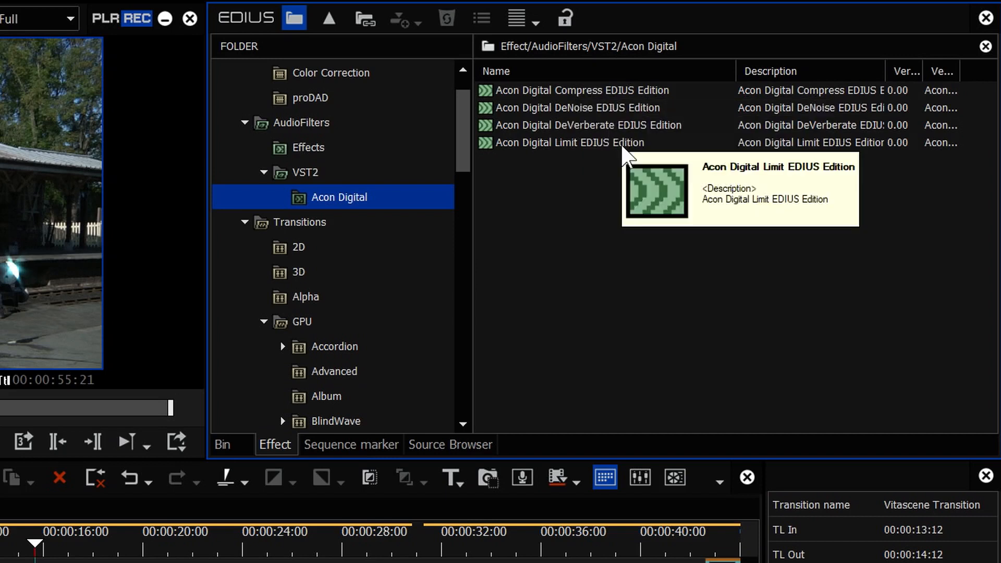
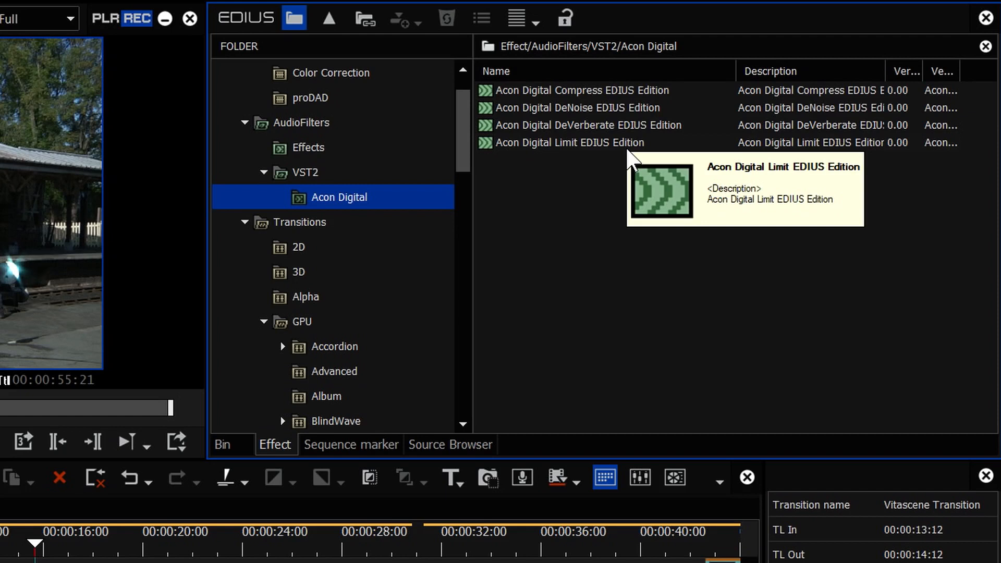
left_click(575, 167)
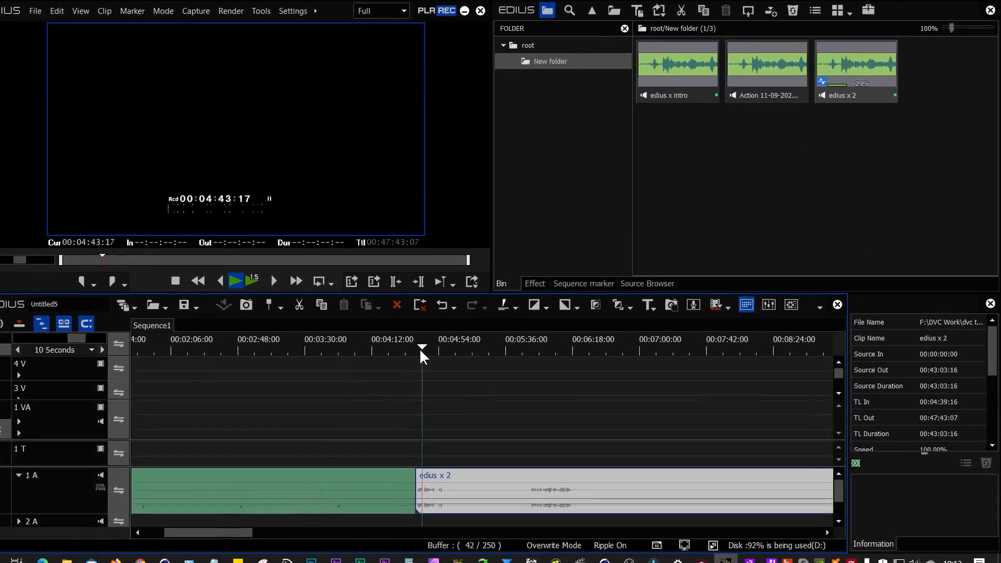
Step: Add the Acon Digital Compress filter to the edius x 2 audio clip and load its Compression'strong preset
left_click(544, 278)
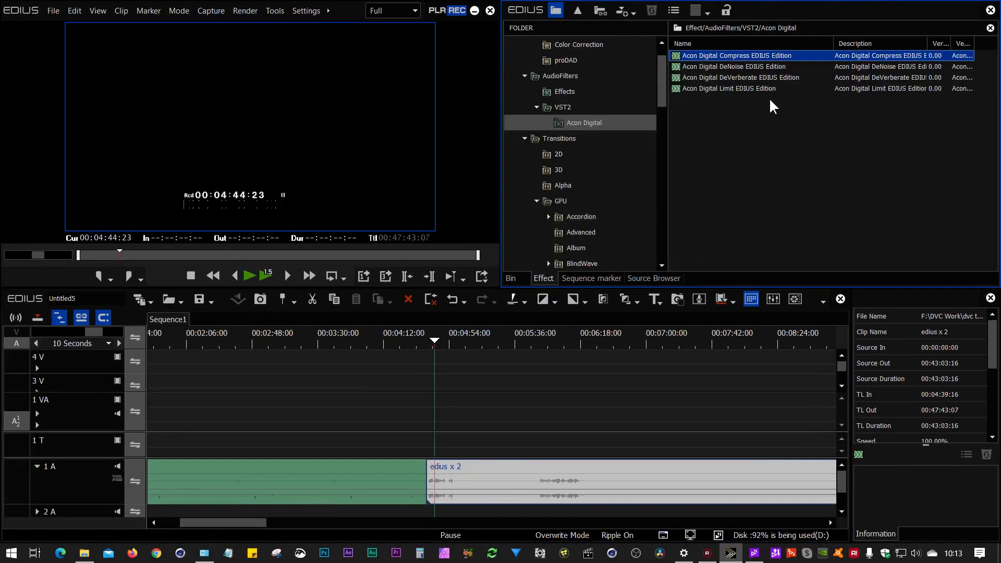
left_click_drag(426, 457, 438, 474)
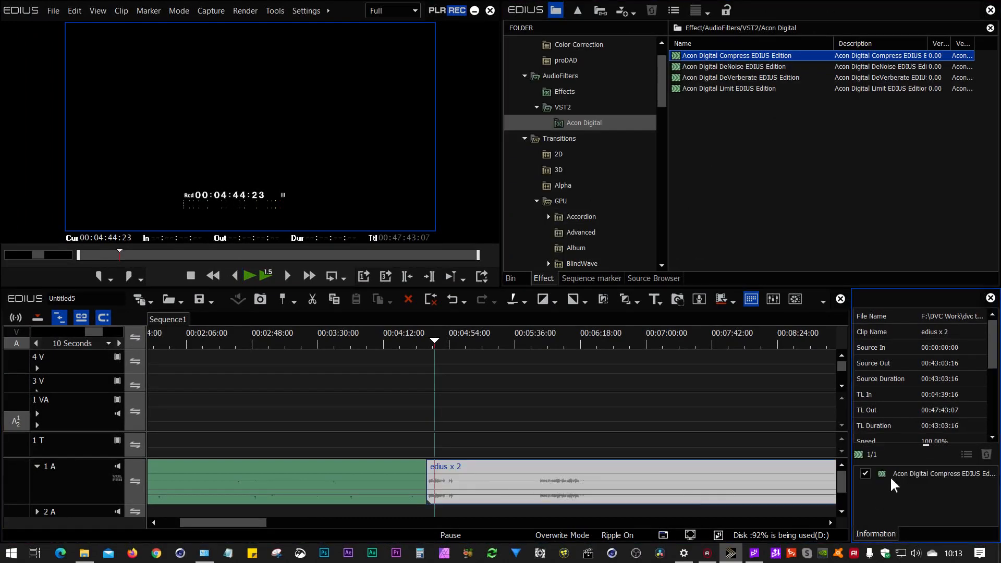
double_click(911, 475)
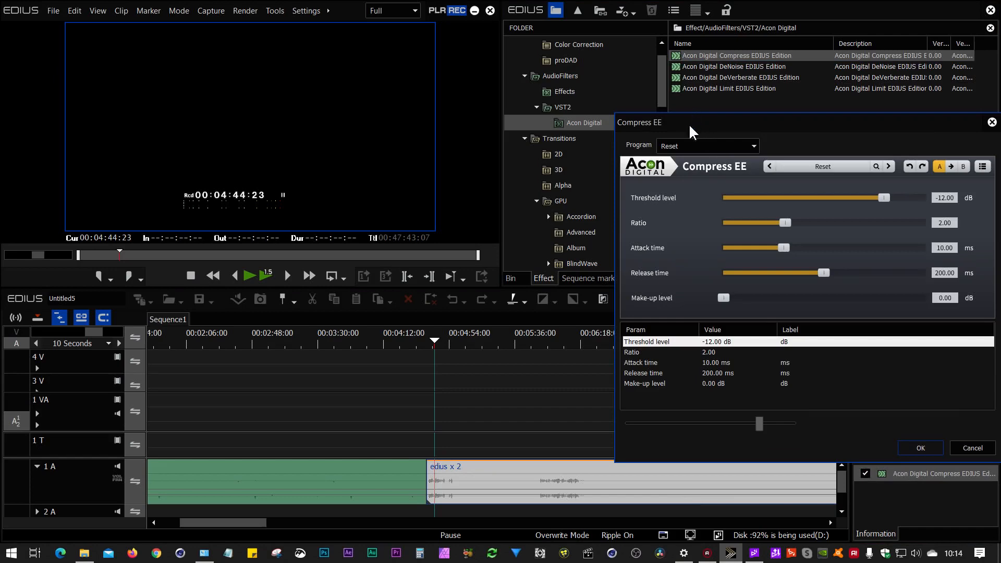
left_click_drag(692, 122, 385, 113)
left_click(580, 157)
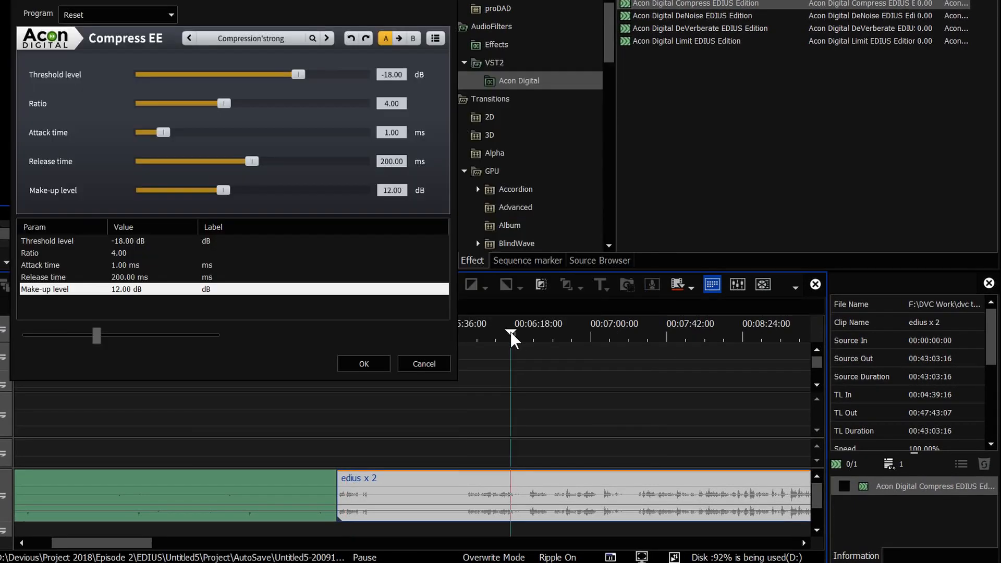
Step: Play the edius x 2 clip around 00:06:15:17 with the Compress filter off, and enable the filter again
left_click(512, 336)
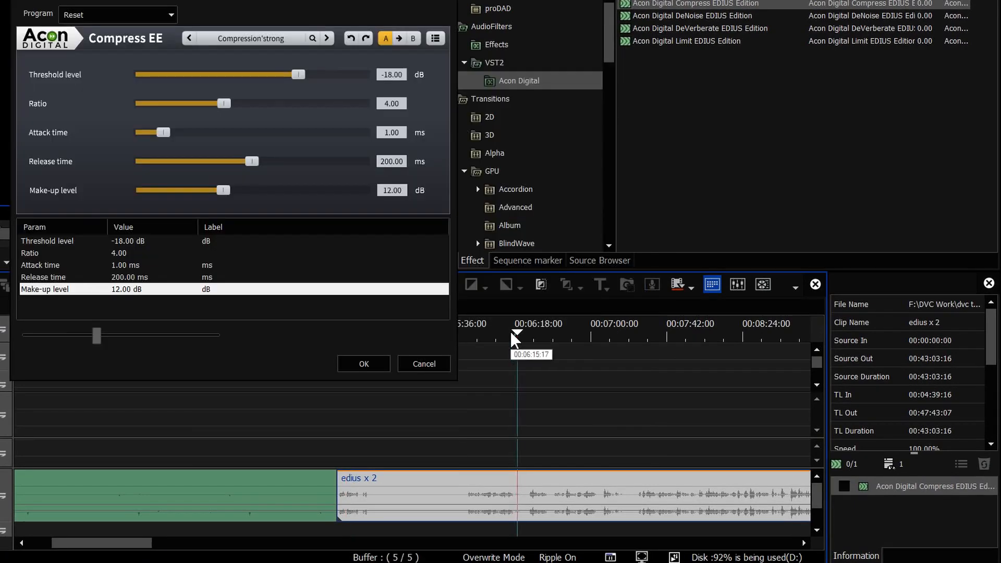
key("space")
left_click_drag(500, 337, 509, 337)
left_click(844, 486)
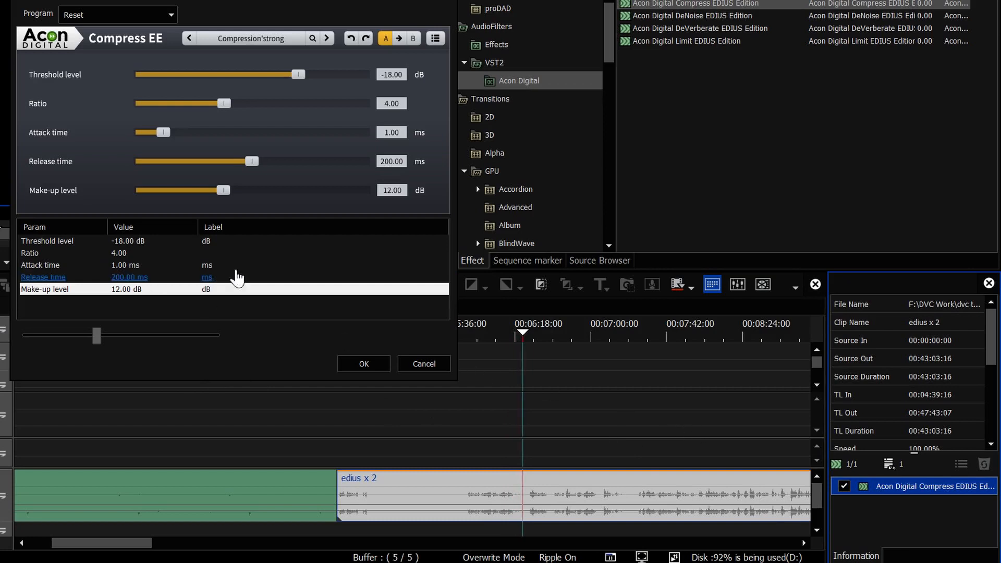
Step: Load the Compression'medium preset in the Compress filter and set the Threshold level to -21.45 dB
left_click(275, 17)
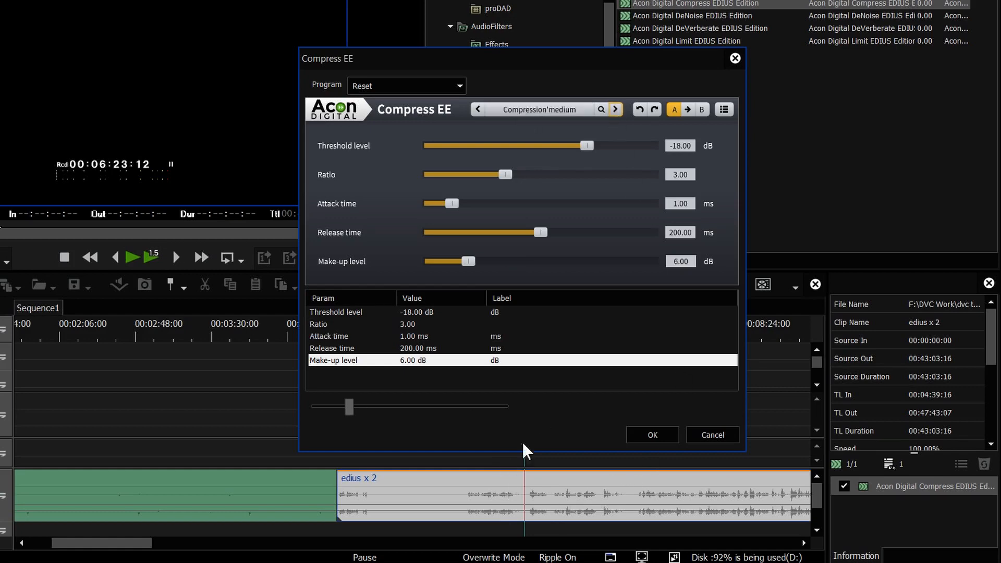
left_click_drag(531, 56, 552, 11)
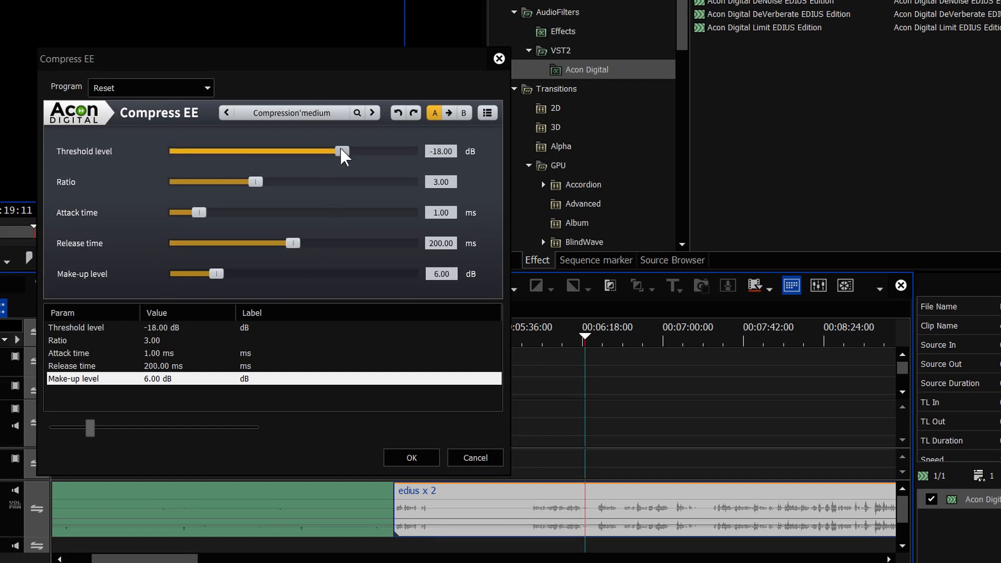
mouse_move(342, 149)
left_mouse_down()
mouse_move(315, 153)
mouse_move(344, 155)
mouse_move(330, 158)
left_mouse_up()
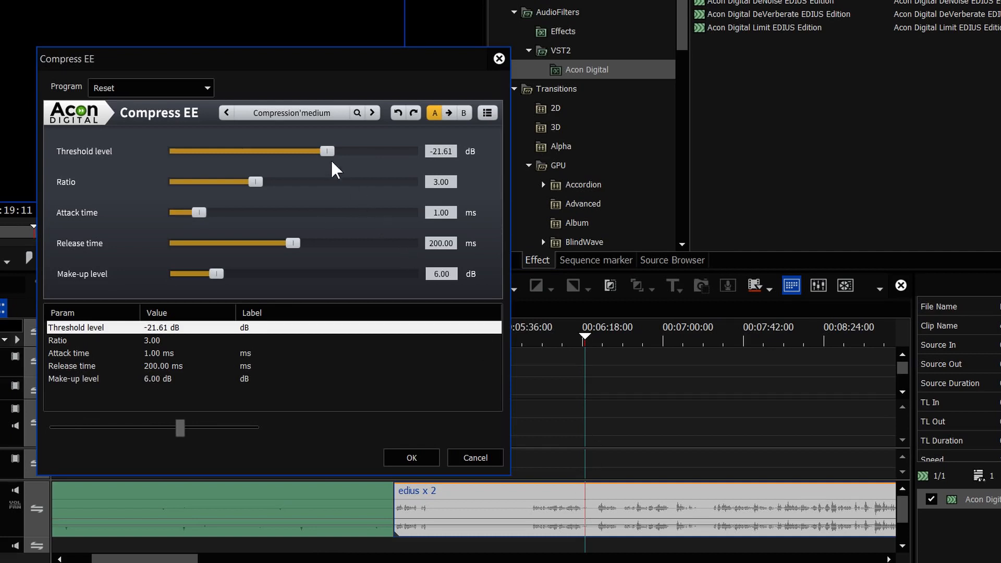
left_click_drag(330, 152, 332, 153)
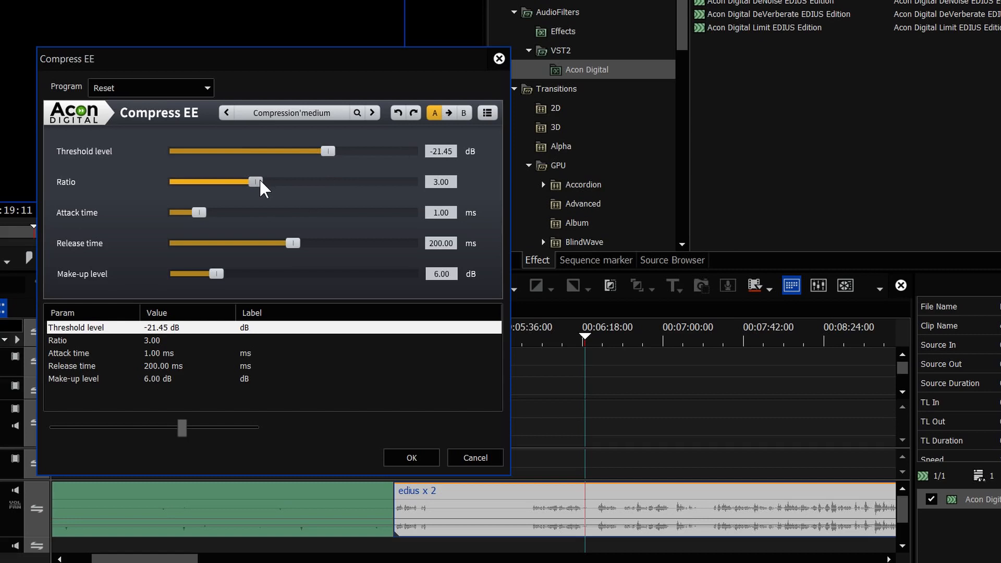
Step: Try Compress ratios of 48.15 and 89.21, playing the edius x 2 clip from about 00:06:15 to hear the difference
left_click_drag(261, 185, 372, 196)
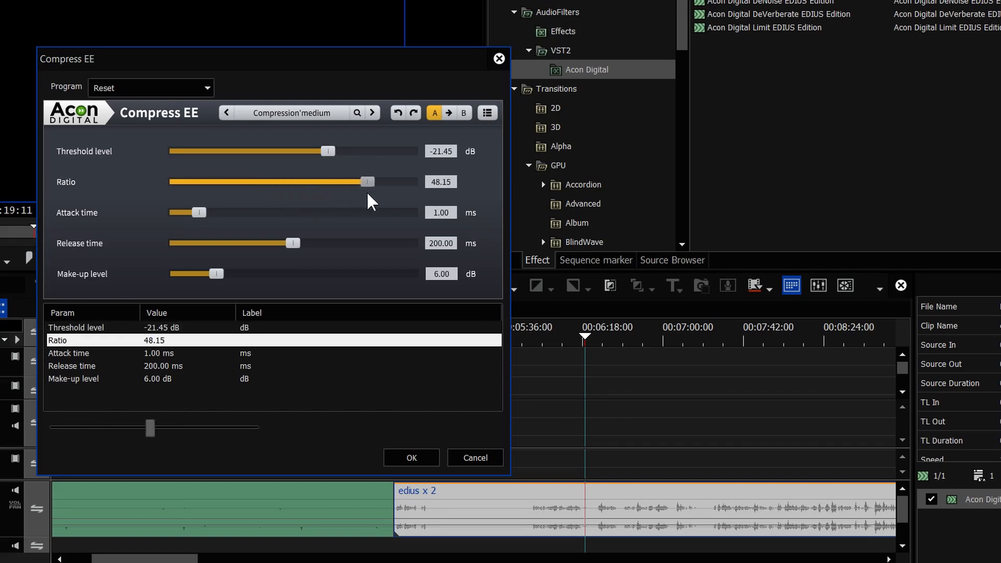
left_click(577, 348)
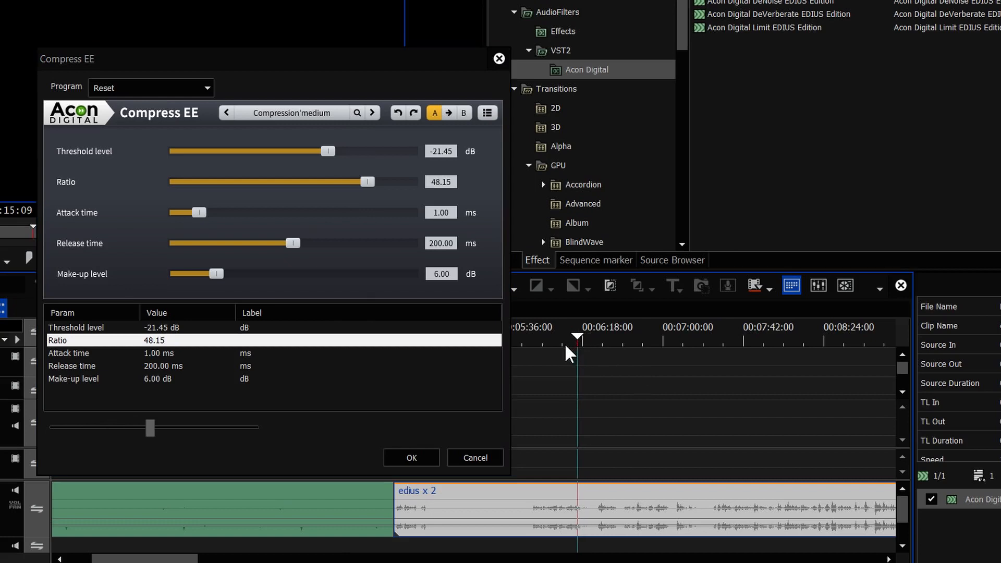
key("space")
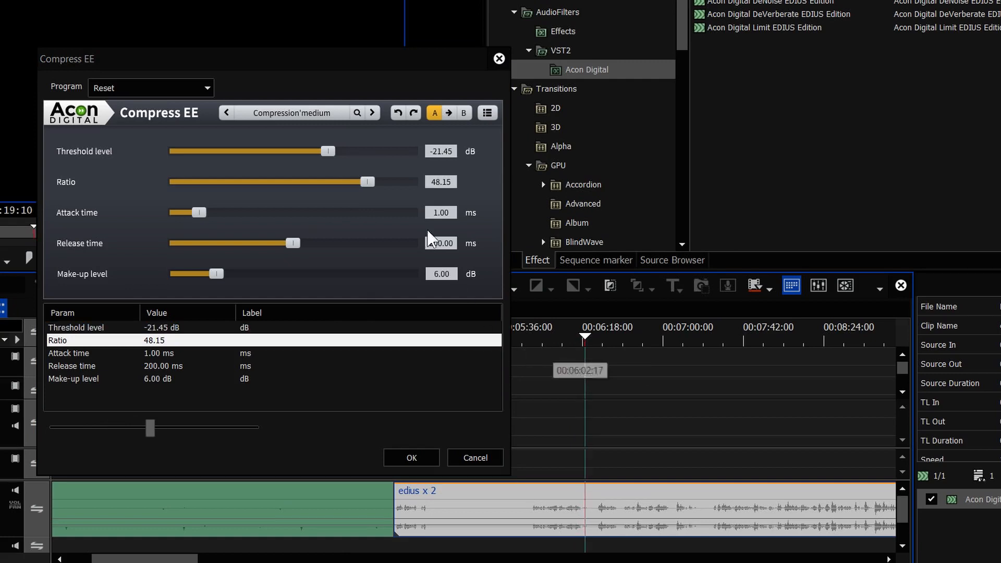
left_click_drag(366, 182, 409, 196)
left_click(569, 345)
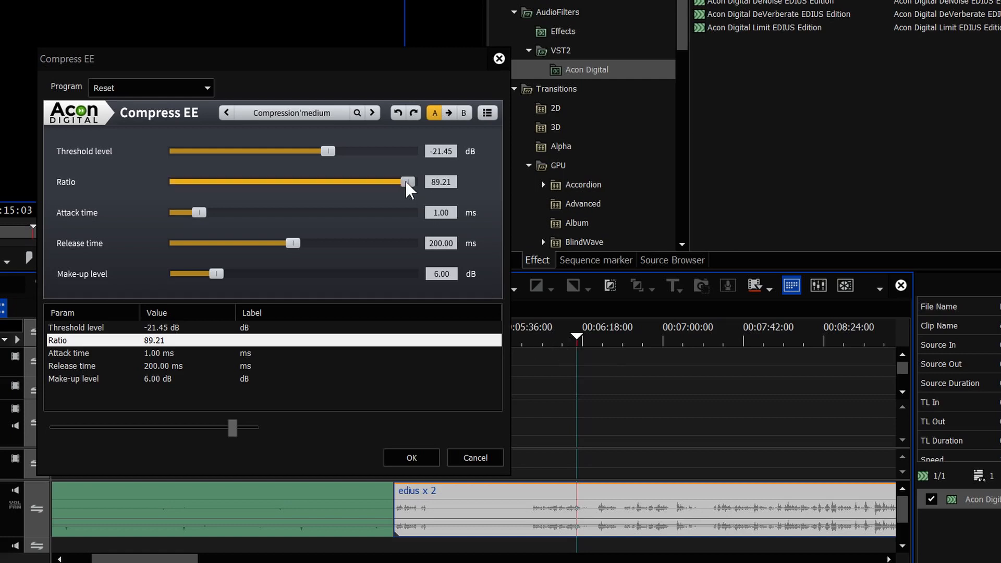
Step: Set the Compress filter's Ratio to 4.58 and its Attack time to 4.17 ms
left_click_drag(408, 187, 269, 196)
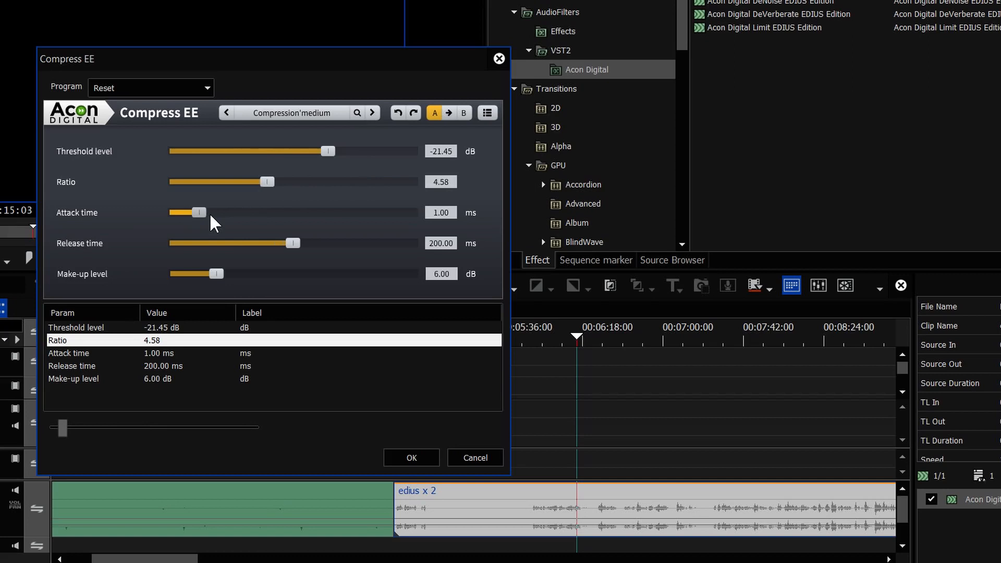
left_click_drag(201, 213, 177, 213)
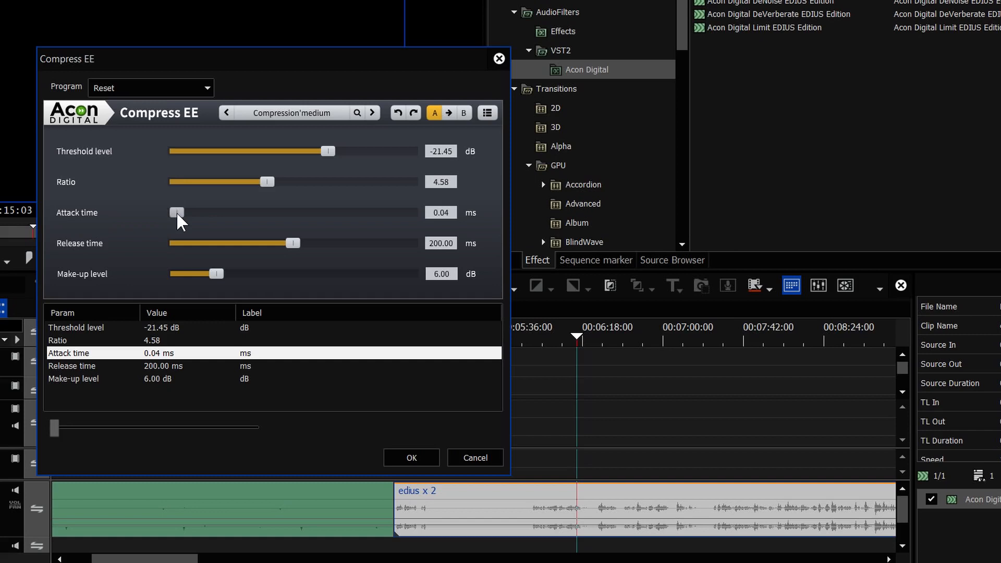
left_click_drag(177, 213, 321, 214)
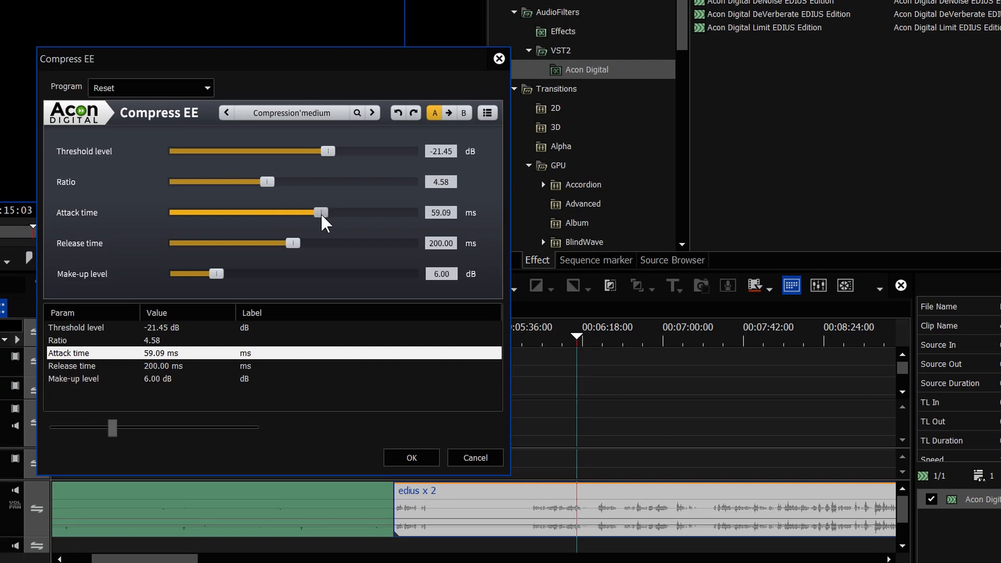
left_click_drag(321, 215, 198, 218)
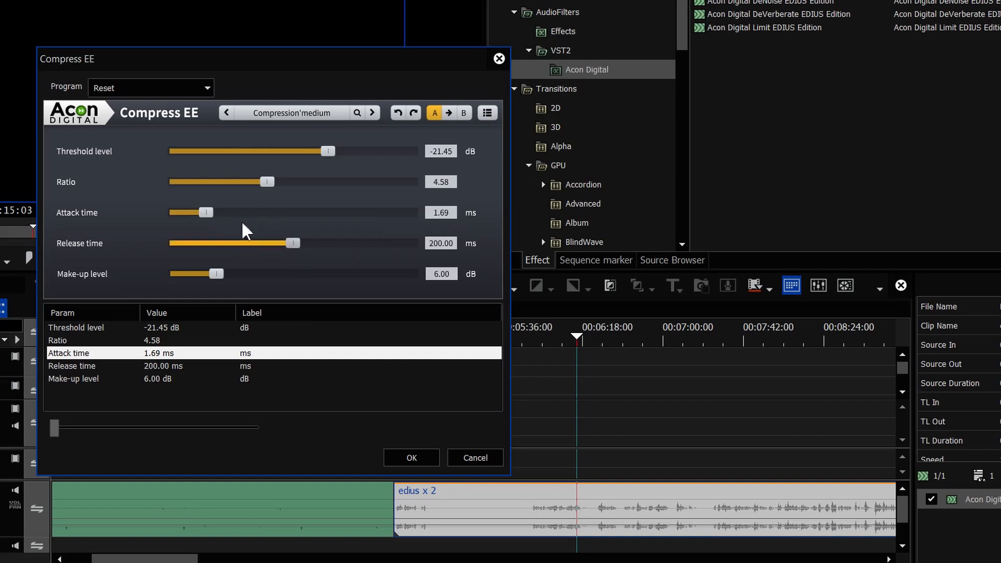
left_click_drag(207, 212, 214, 213)
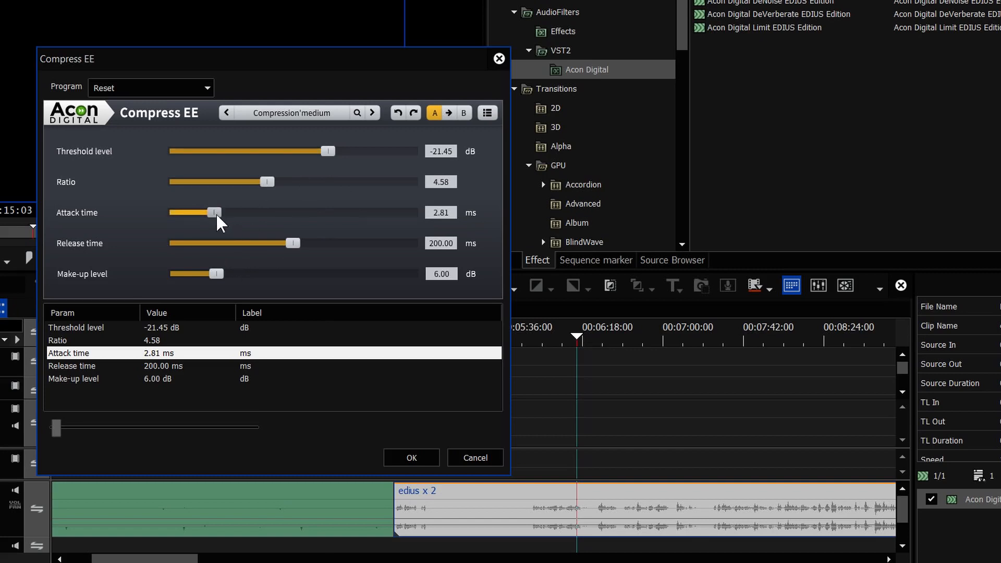
left_click_drag(217, 218, 225, 219)
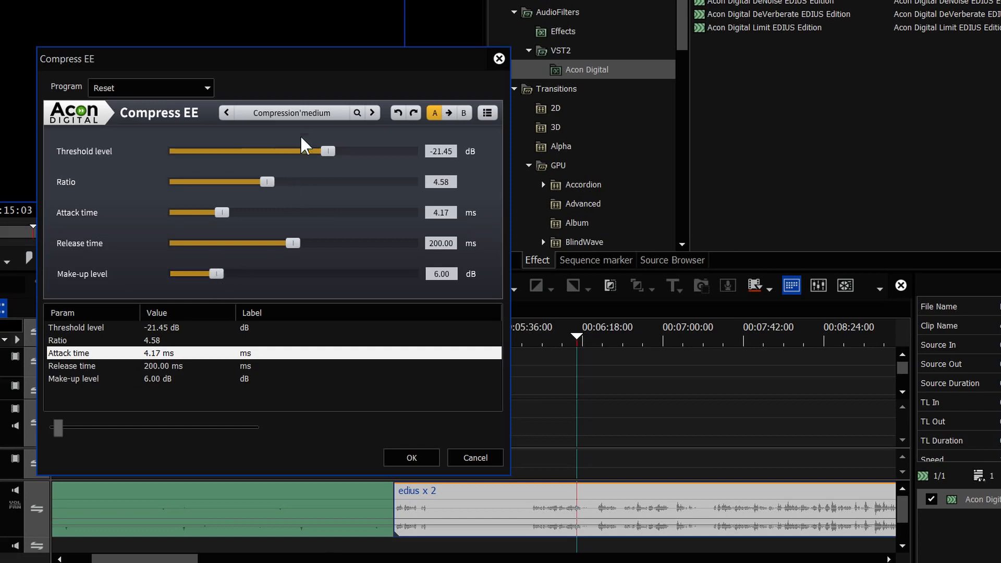
Step: Set the Make-up level to 5.47 dB and play the edius x 2 clip with the Compress filter off and the audio mixer open
left_click(570, 336)
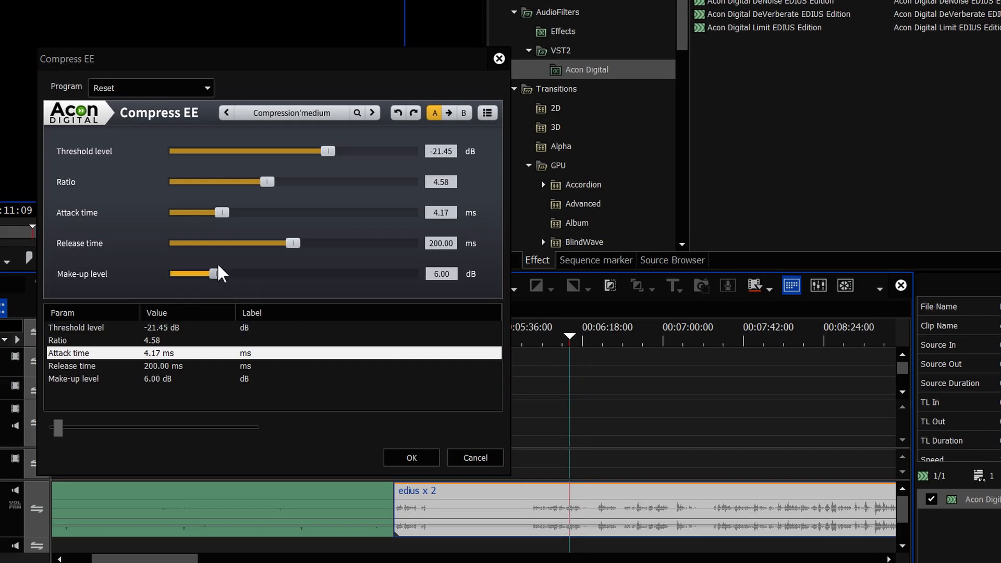
left_click_drag(217, 273, 212, 273)
left_click(927, 500)
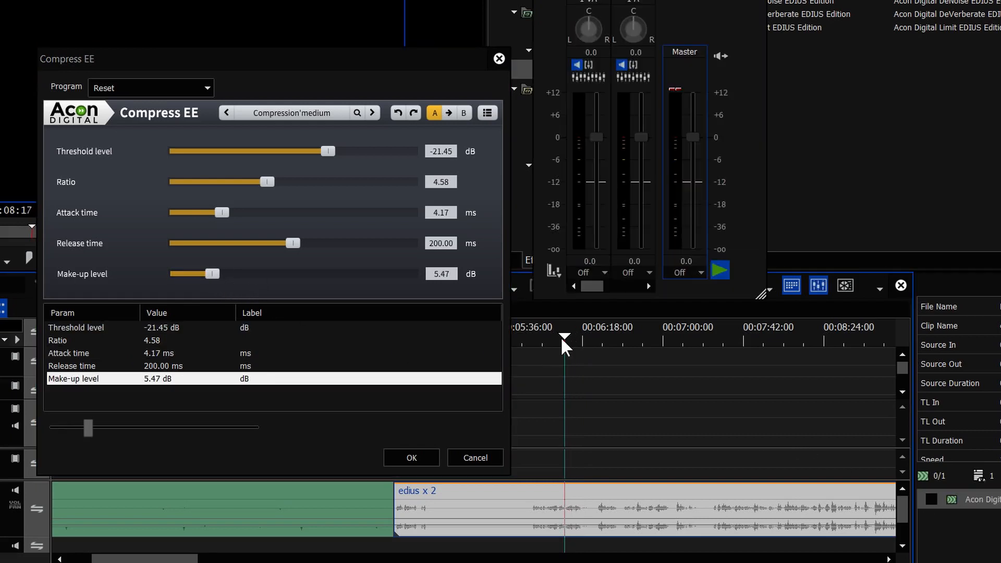
key("space")
left_click(563, 336)
key("space")
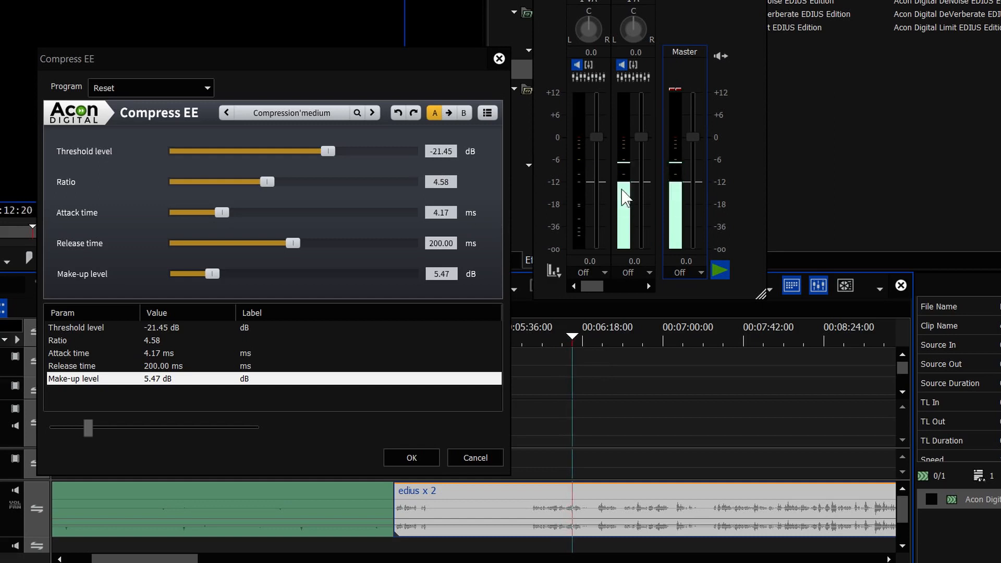
key("space")
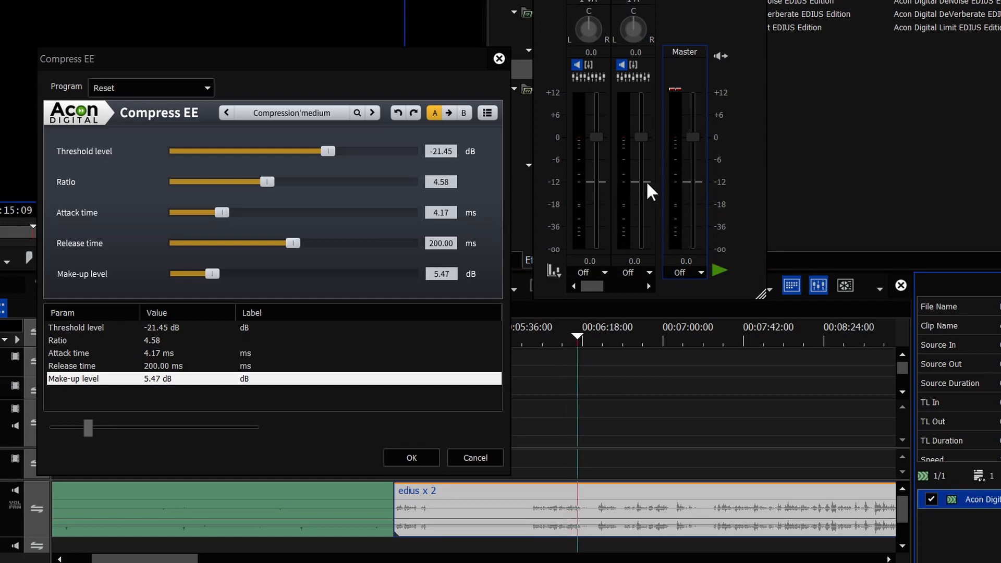
Step: Compare the edius x 2 clip's mixer levels during playback with the Compress filter on and off, leaving the filter enabled
left_click(565, 342)
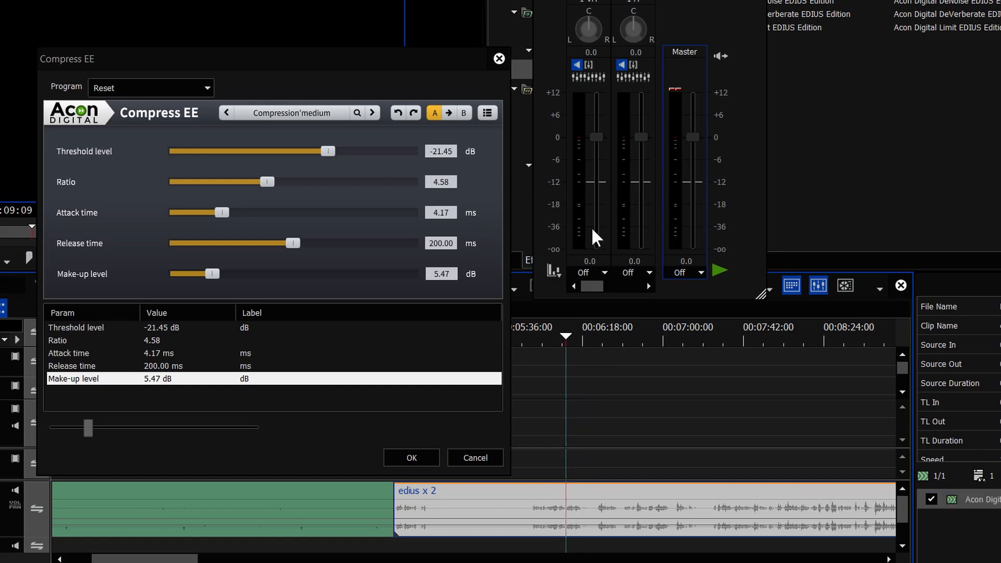
key("space")
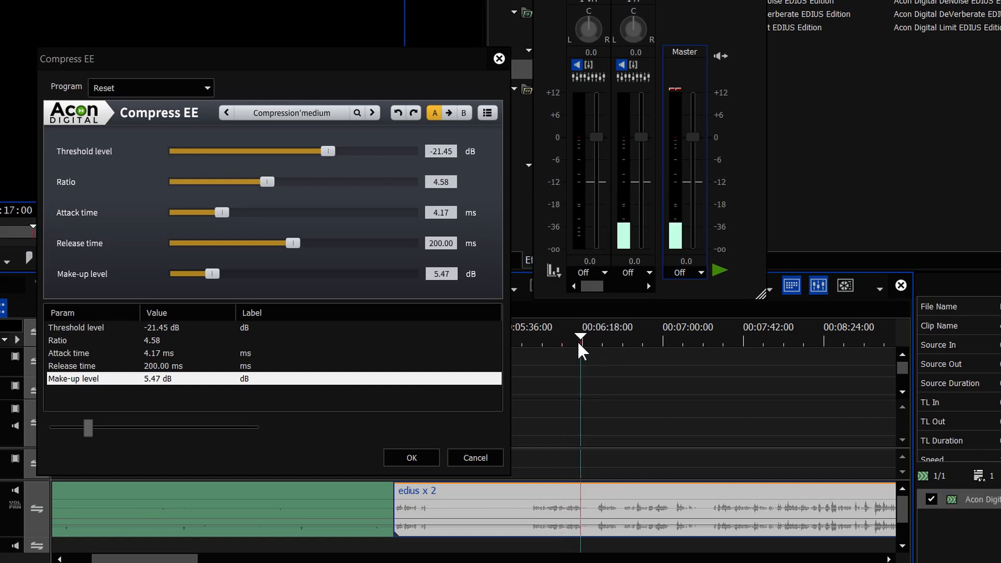
left_click(931, 499)
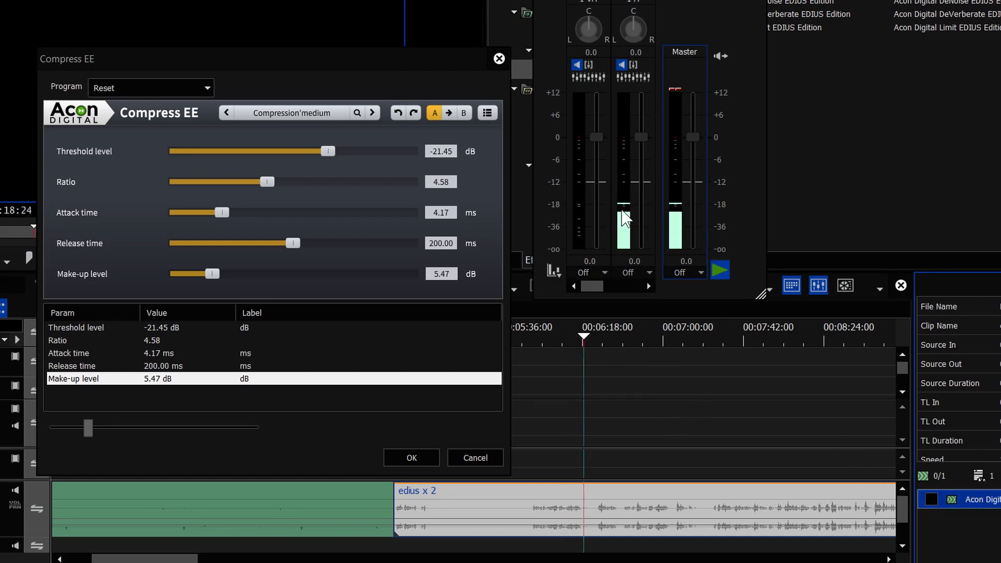
key("space")
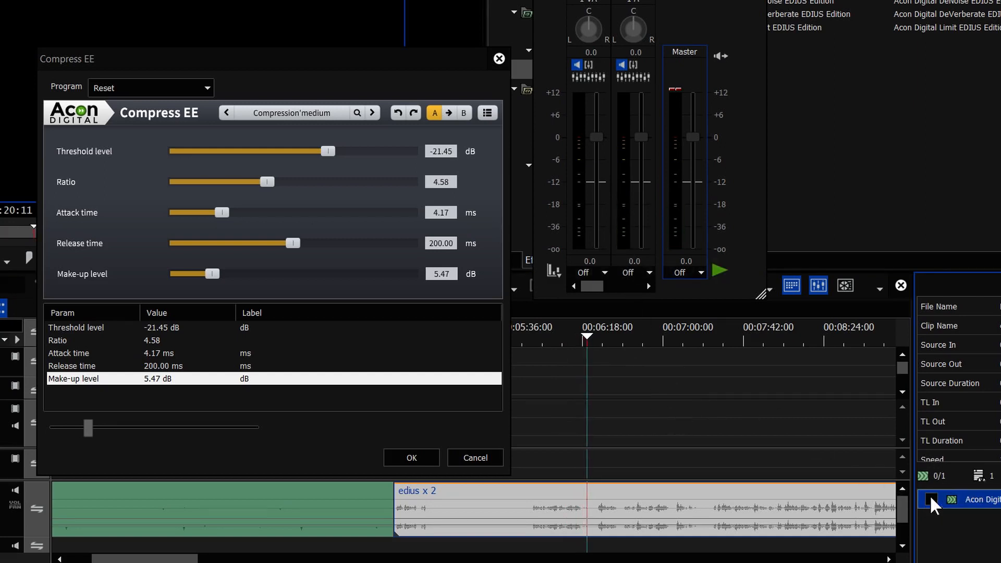
left_click(931, 499)
left_click(580, 342)
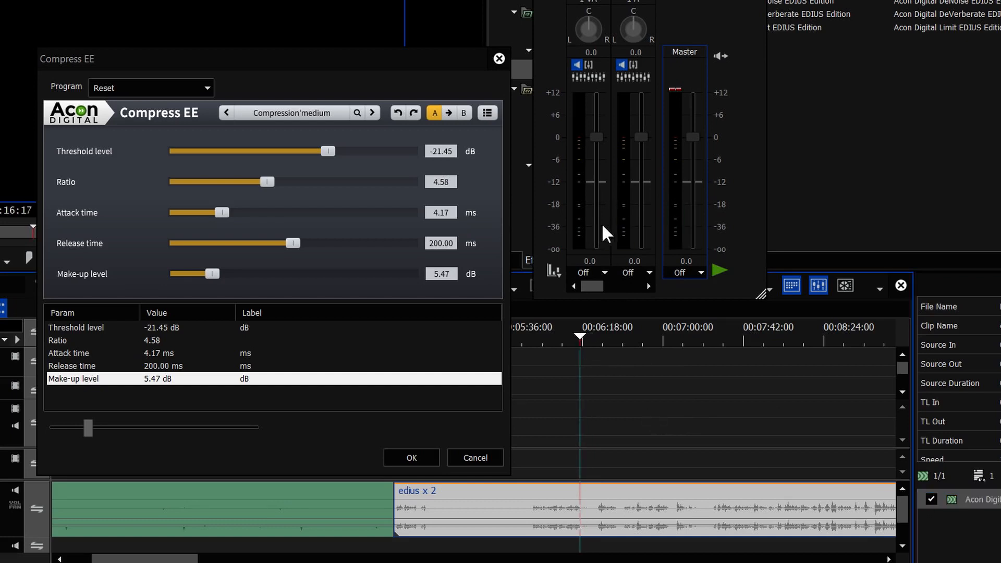
key("space")
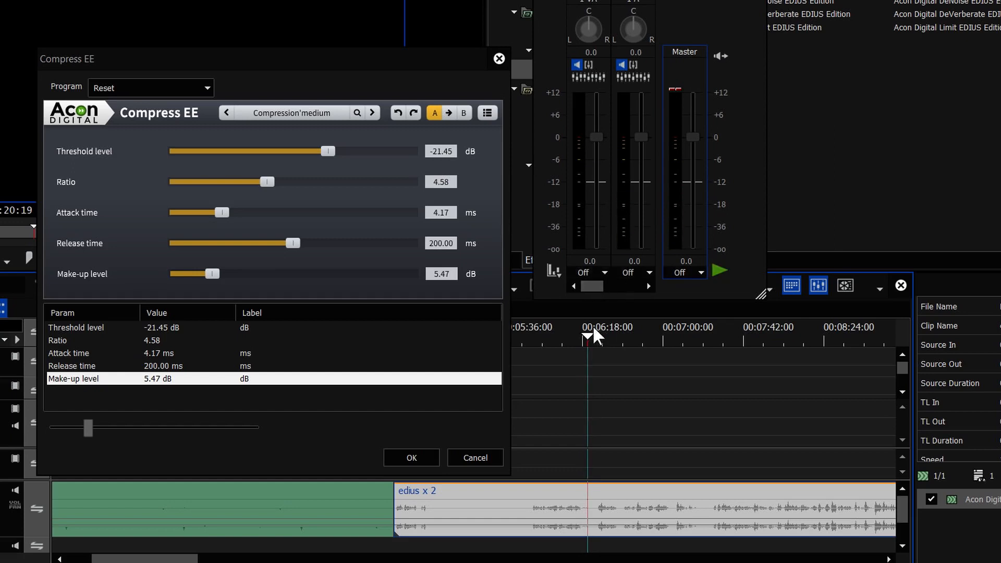
left_click(584, 340)
key("space")
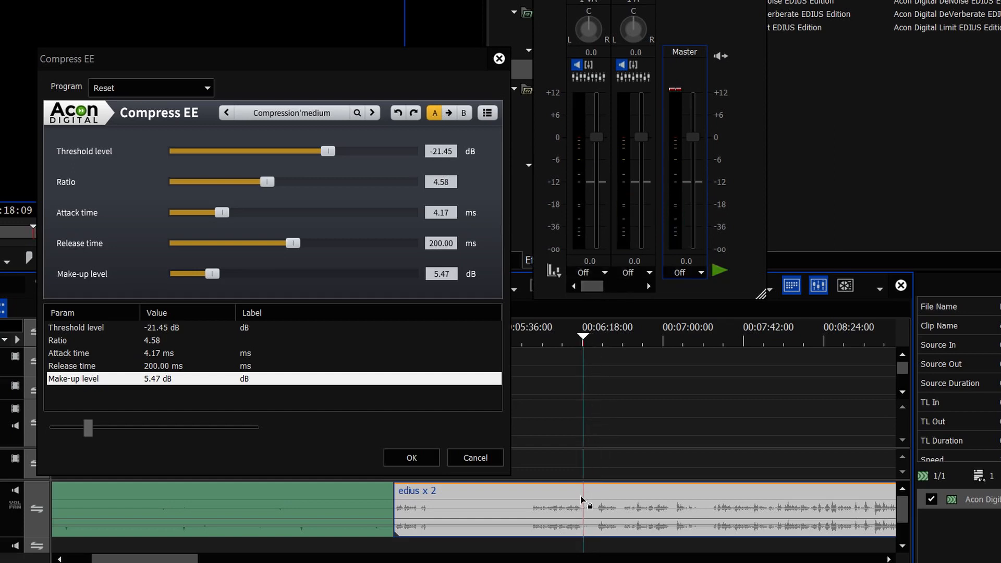
Step: Try a Make-up level of 0.00 dB, playing the clip with the Compress filter on and off to compare mixer levels
left_click(572, 340)
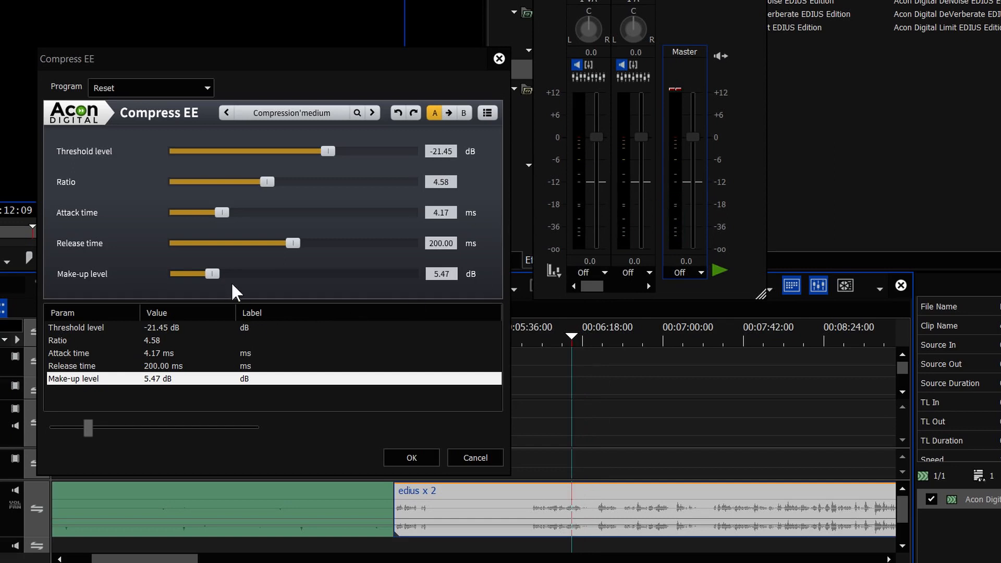
left_click_drag(207, 276, 168, 276)
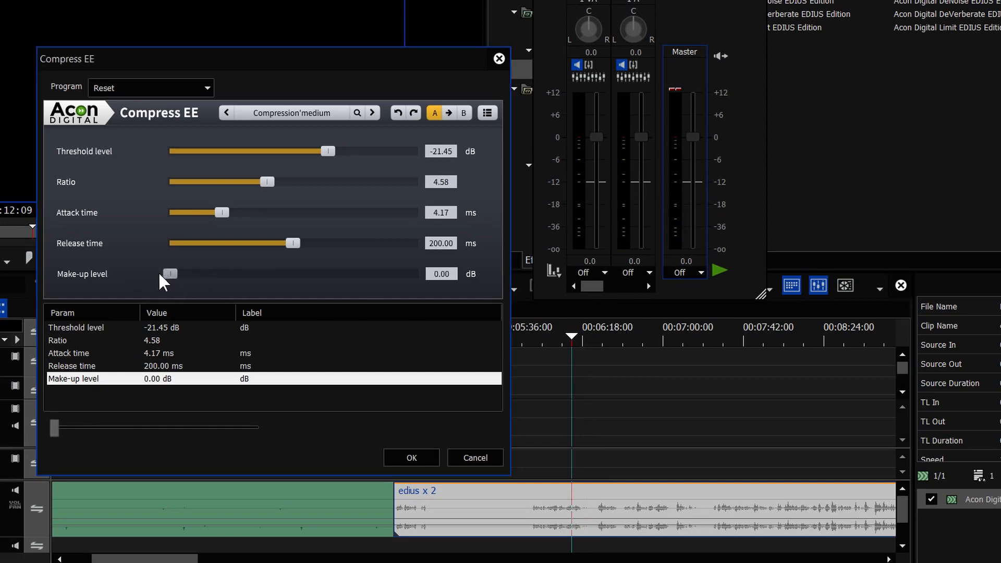
left_click(719, 271)
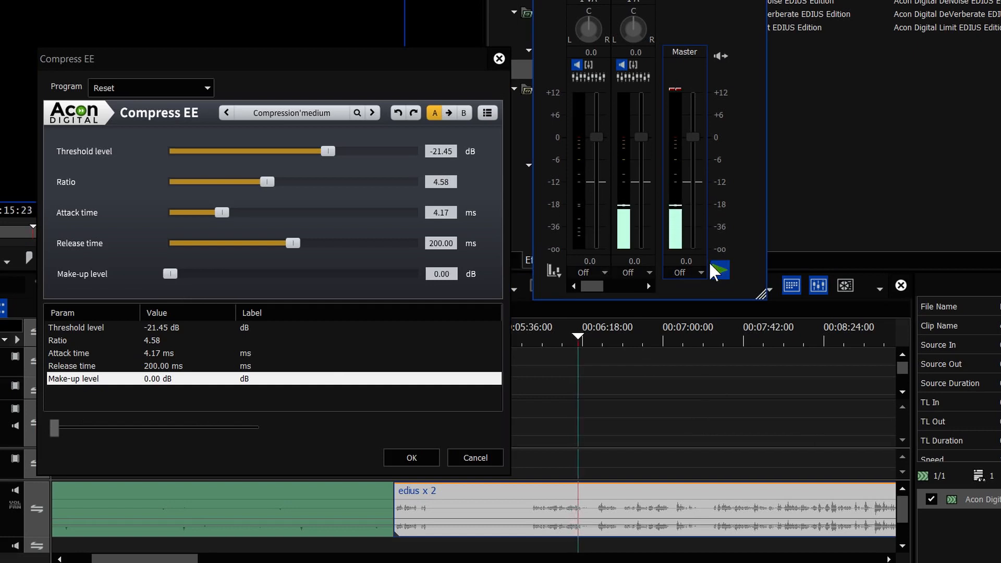
left_click(712, 265)
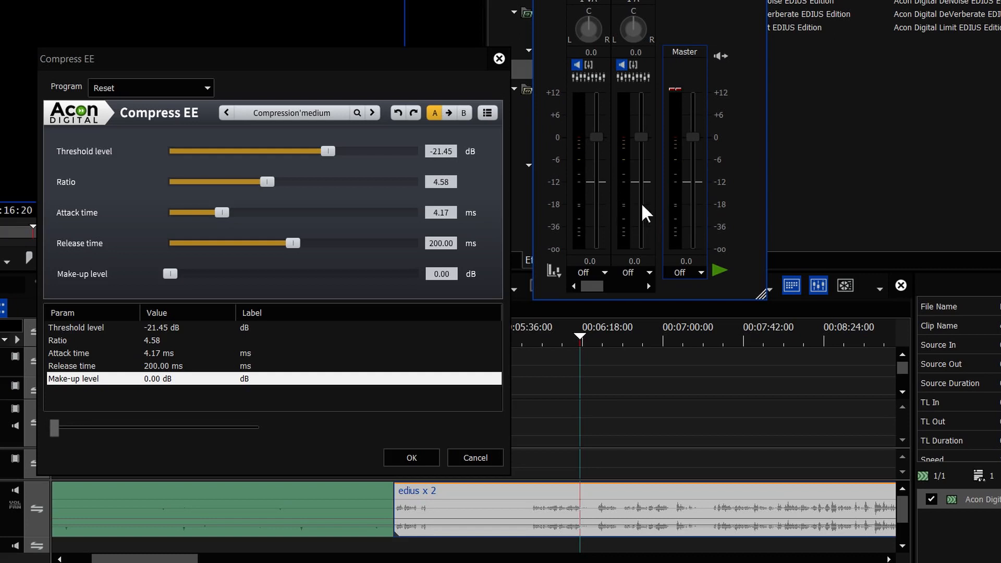
left_click(719, 269)
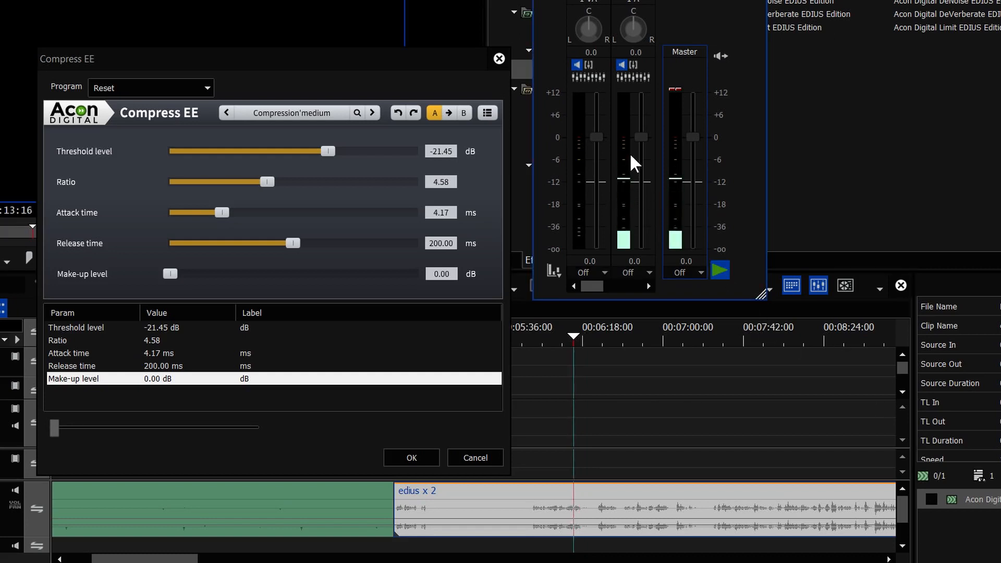
left_click(719, 269)
left_click(931, 498)
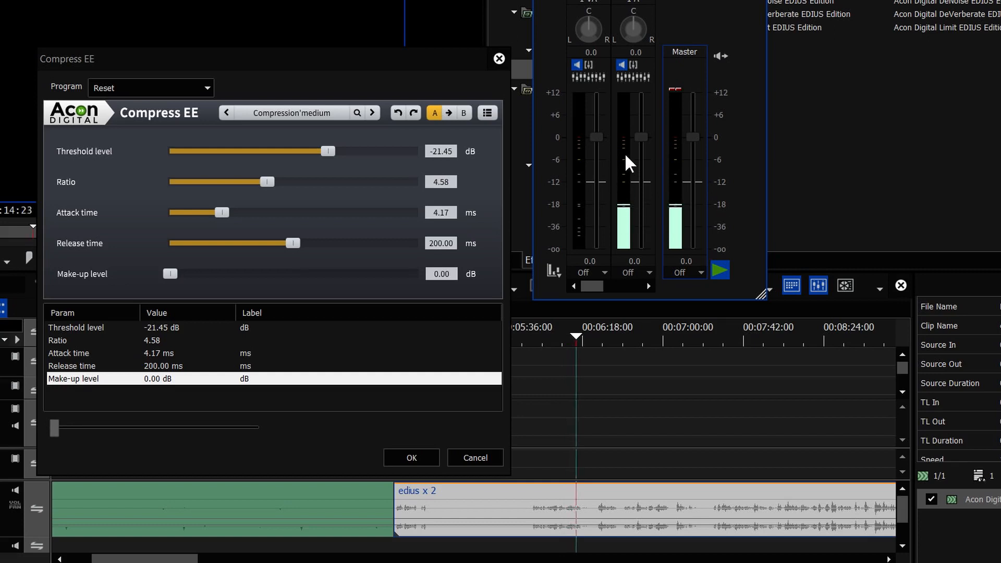
Step: Set the Make-up level to 5.14 dB and play the edius x 2 clip from about 00:06:10:17
left_click_drag(170, 273, 206, 278)
left_click_drag(209, 278, 214, 279)
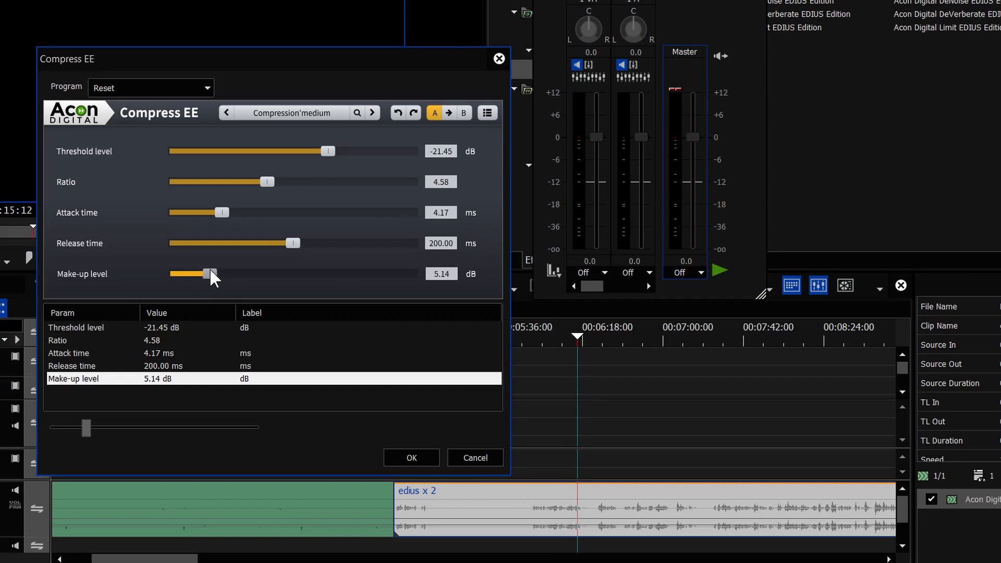
left_click(561, 354)
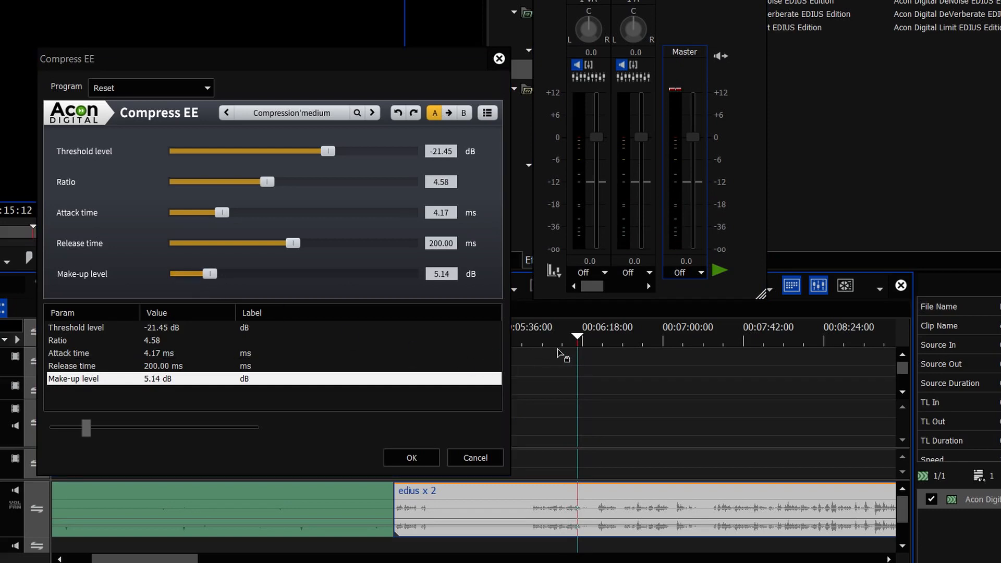
left_click_drag(577, 348, 568, 349)
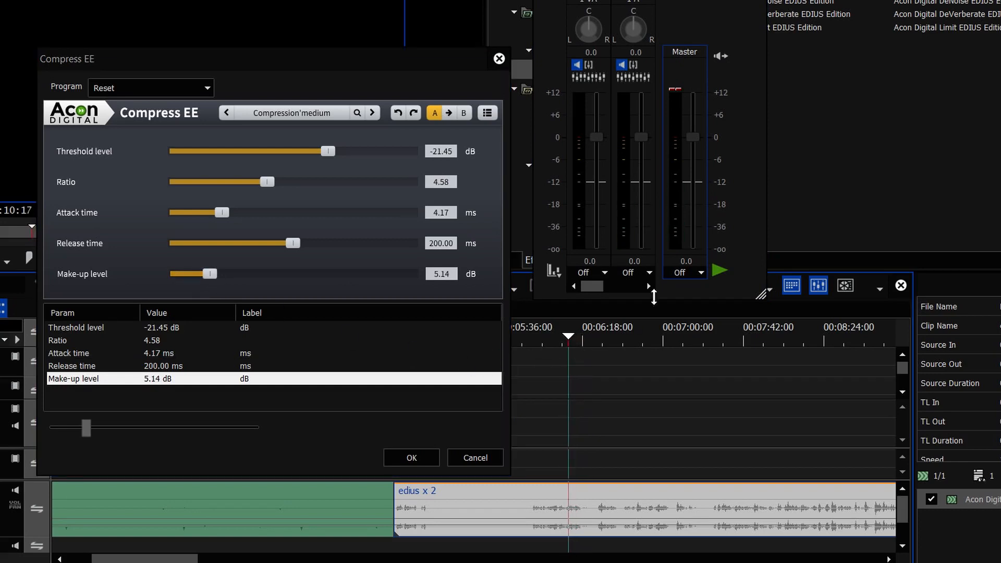
left_click(720, 271)
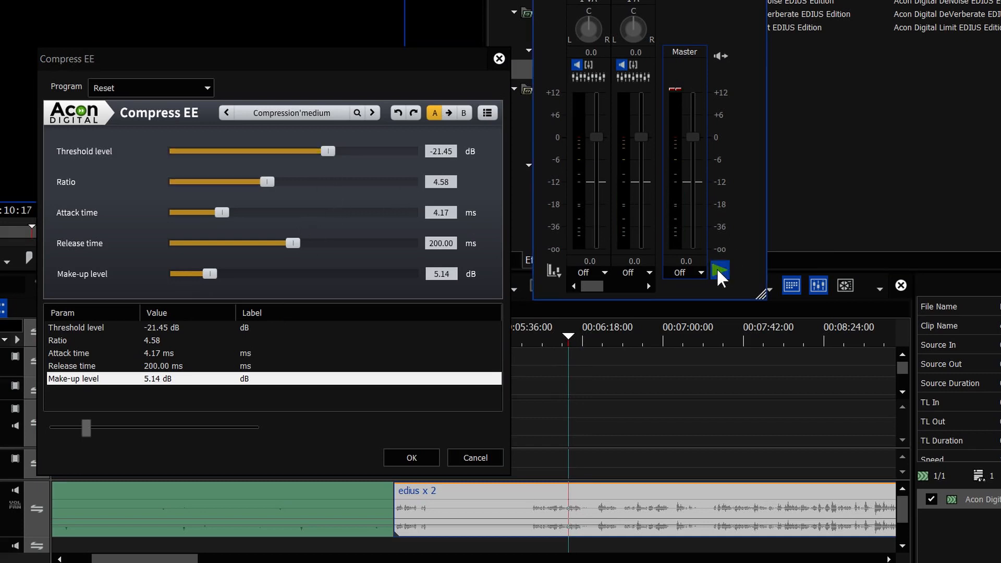
Step: Play the edius x 2 clip from about 00:06:05 with a Make-up level of 20.64 dB, and settle on 4.48 dB
left_click_drag(210, 274, 331, 276)
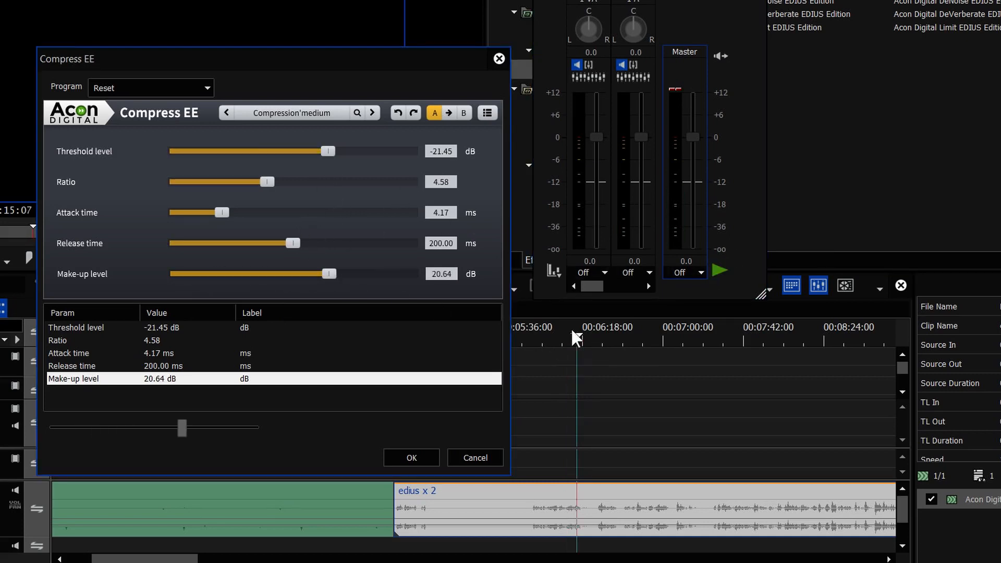
left_click_drag(576, 336, 554, 339)
left_click(724, 271)
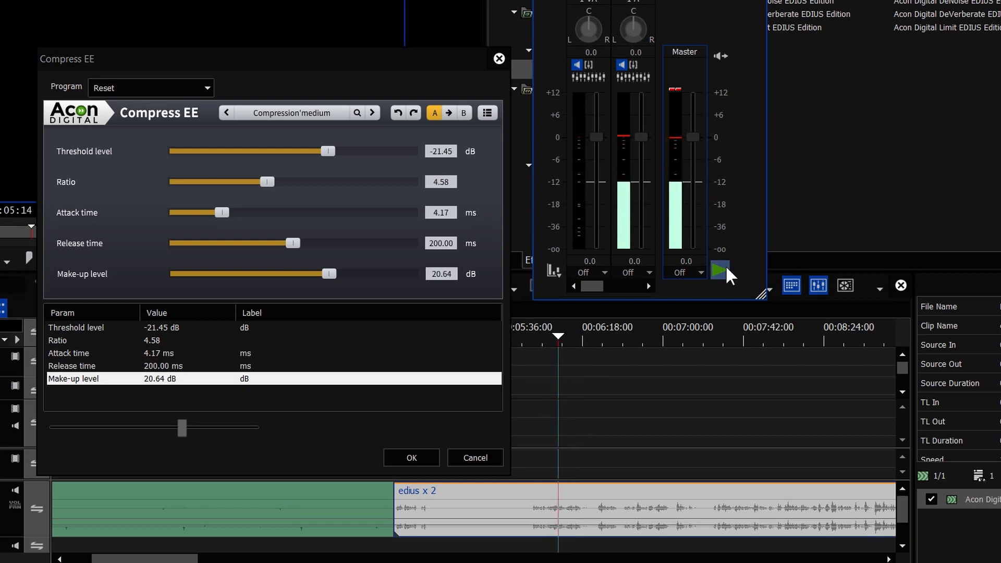
left_click(721, 271)
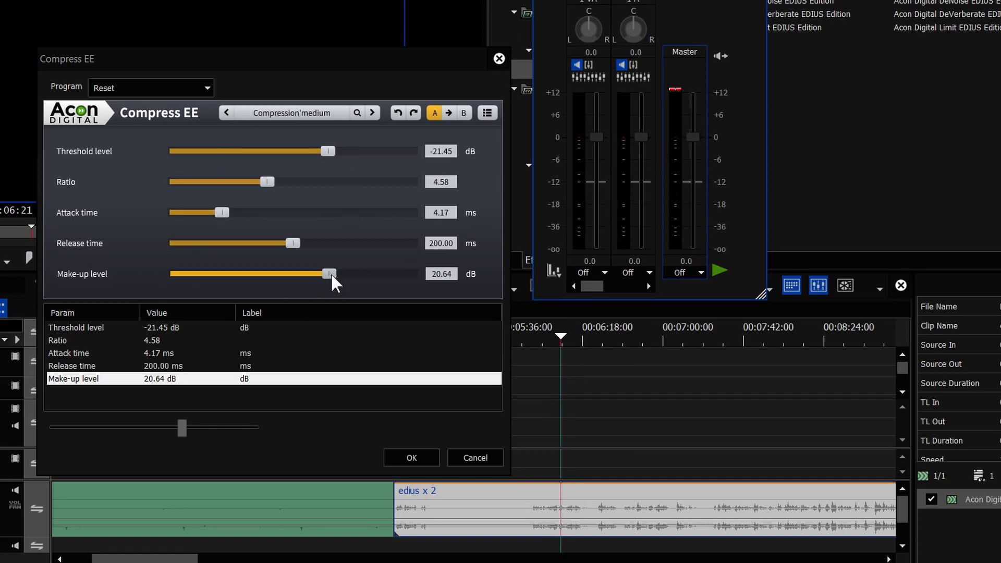
left_click_drag(331, 275, 206, 275)
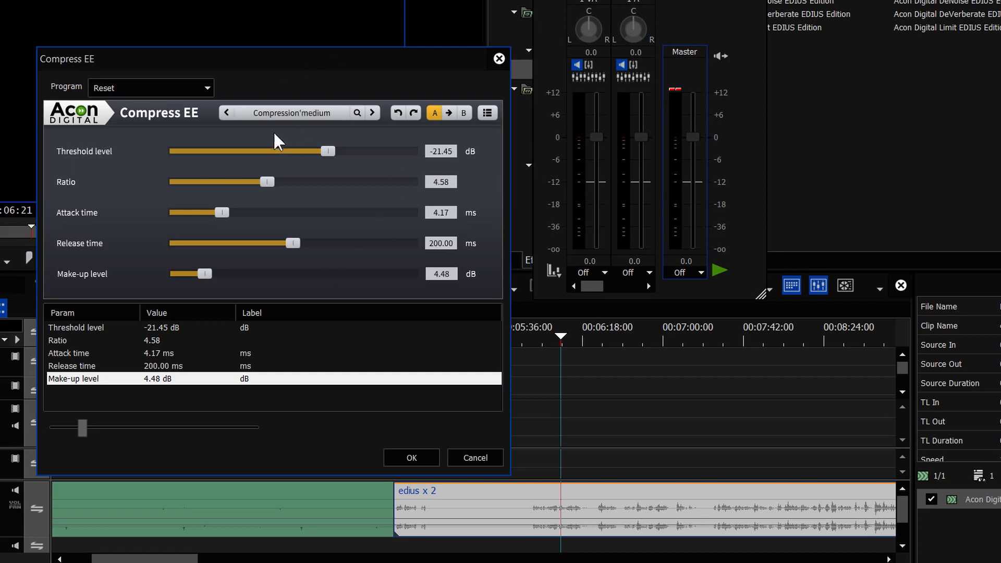
Step: Shift the audio mixer off the effects list and apply the Acon Digital DeNoise filter to the edius x 2 clip
left_click_drag(649, 0, 475, 0)
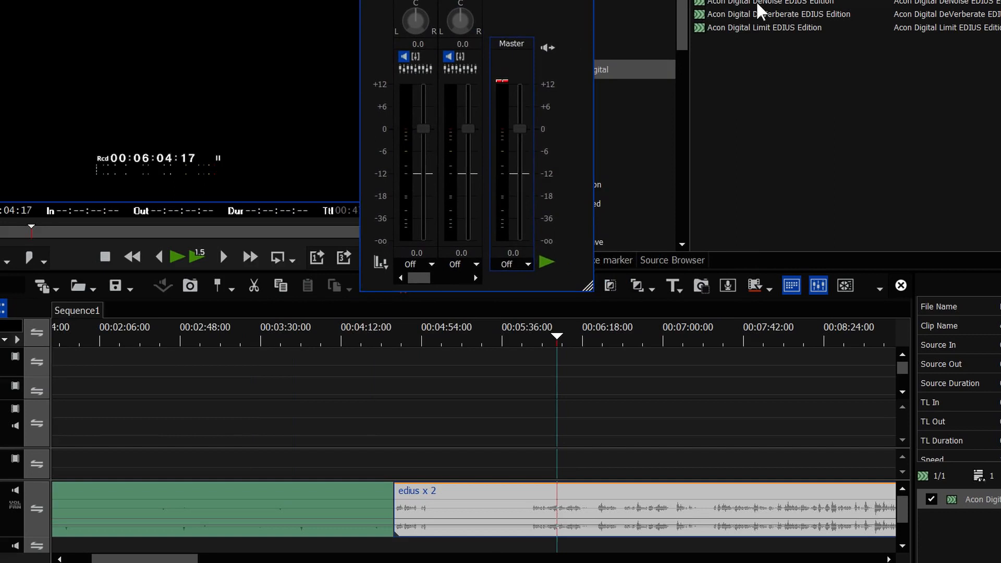
left_click(756, 2)
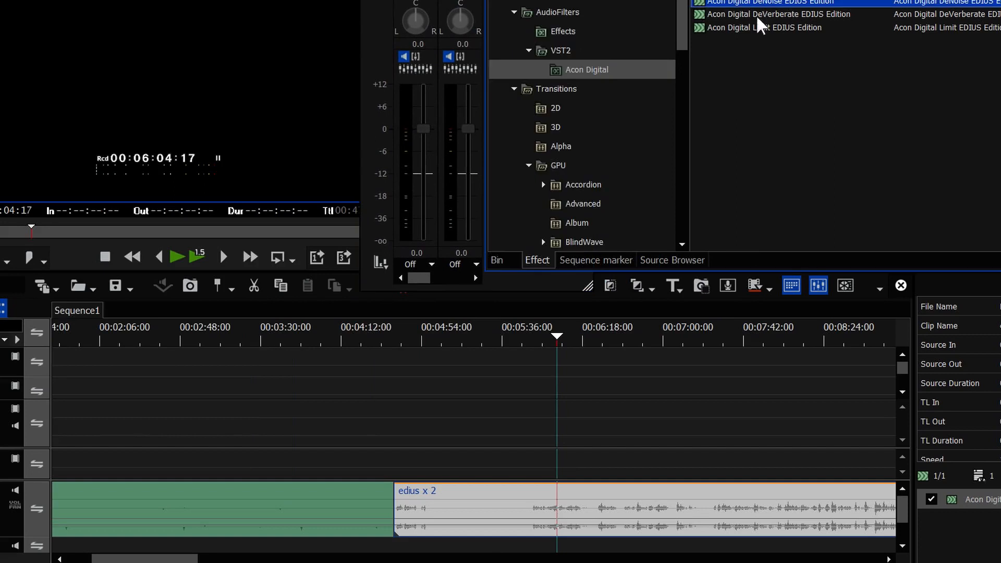
left_click_drag(757, 18, 573, 493)
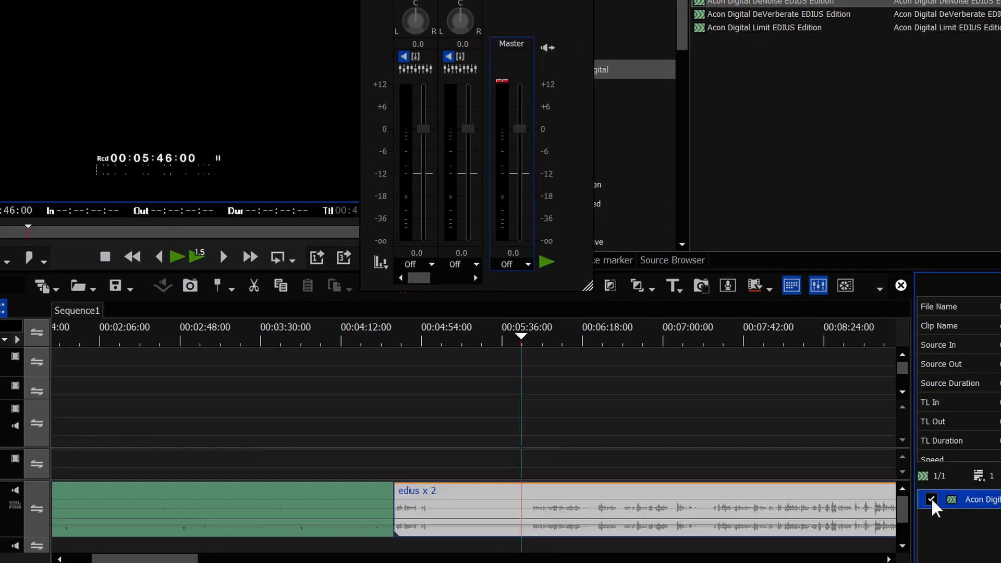
Step: Compare the edius x 2 clip's playback from 00:05:46:00 with the DeNoise filter off and on, leaving the filter enabled
left_click(931, 499)
left_click(176, 257)
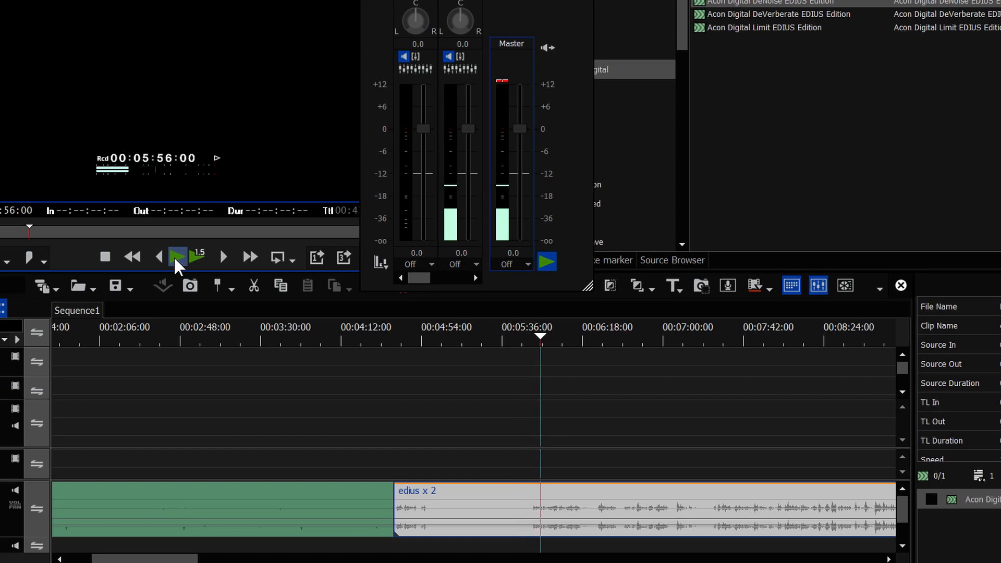
left_click(176, 257)
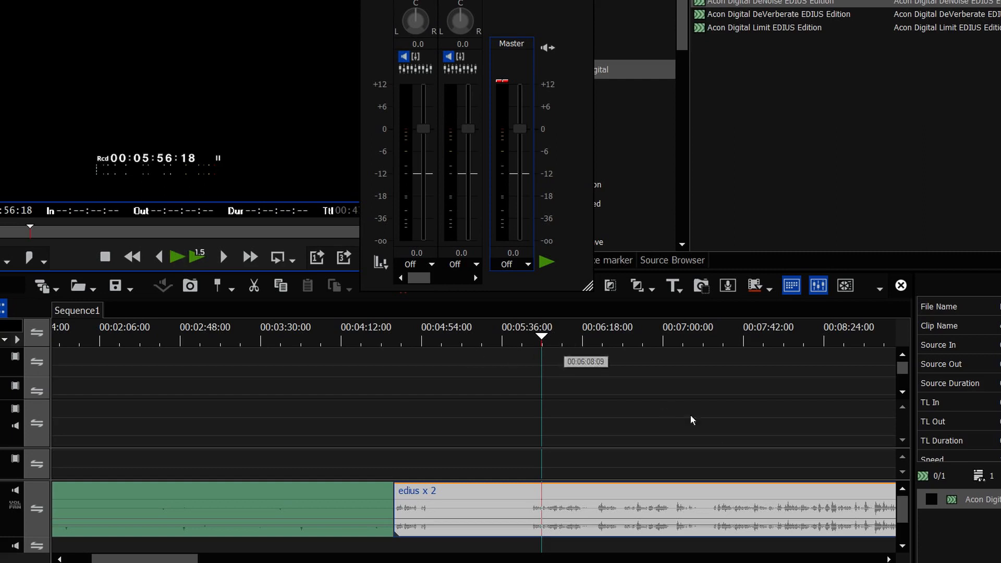
left_click(931, 499)
left_click(178, 263)
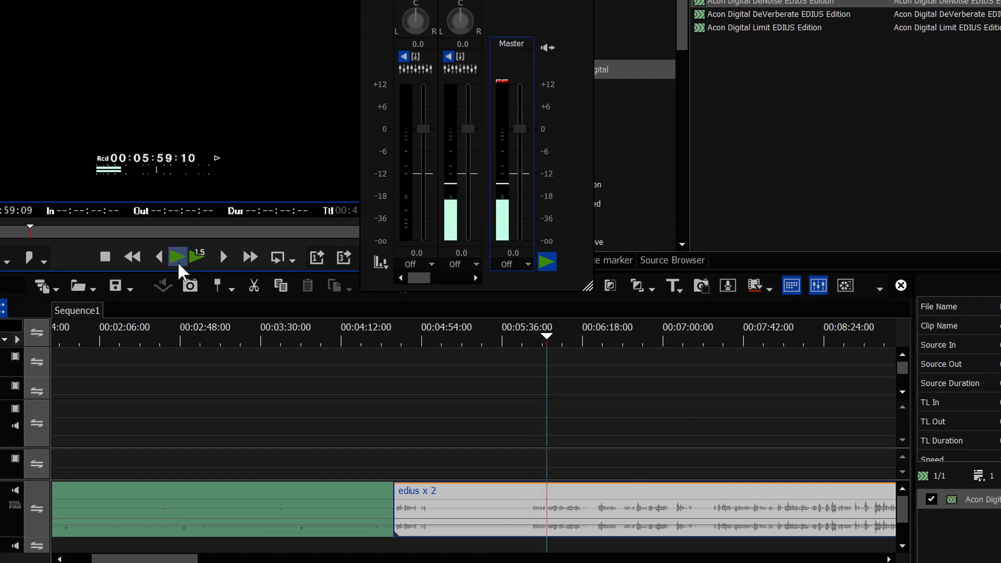
left_click(178, 263)
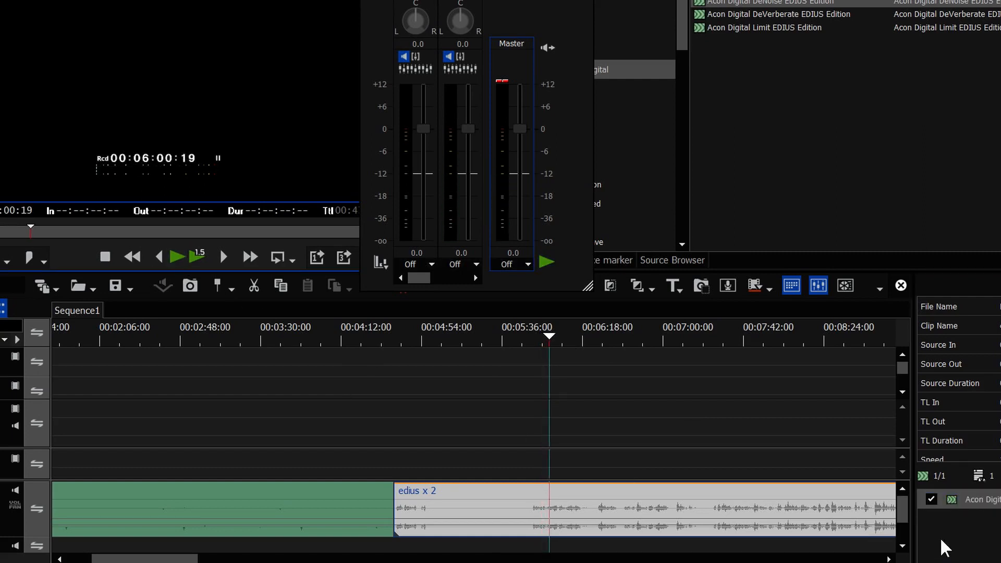
Step: Open the DeNoise filter's settings and play the clip with a Reduction of 12.0 dB
double_click(959, 499)
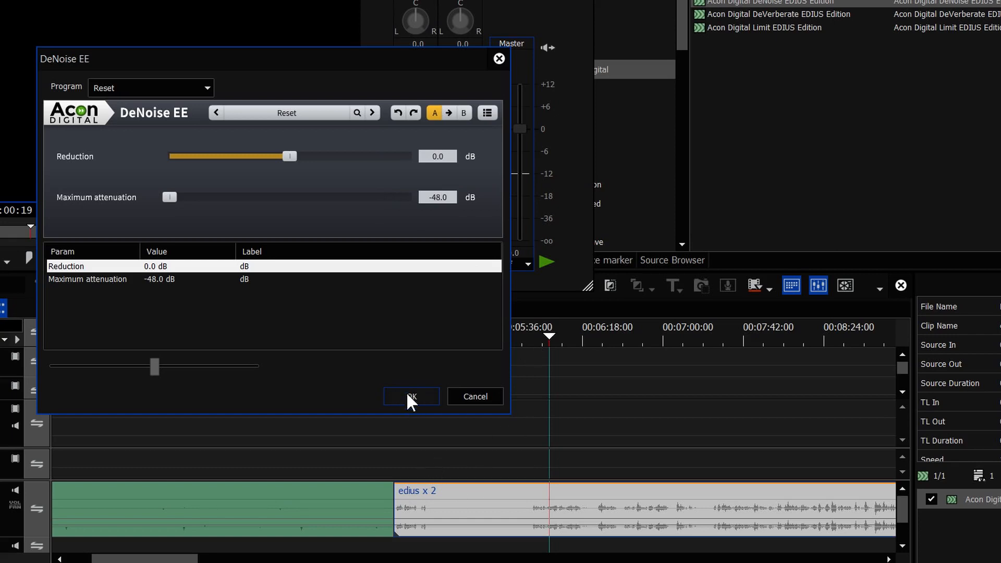
left_click_drag(290, 162, 359, 127)
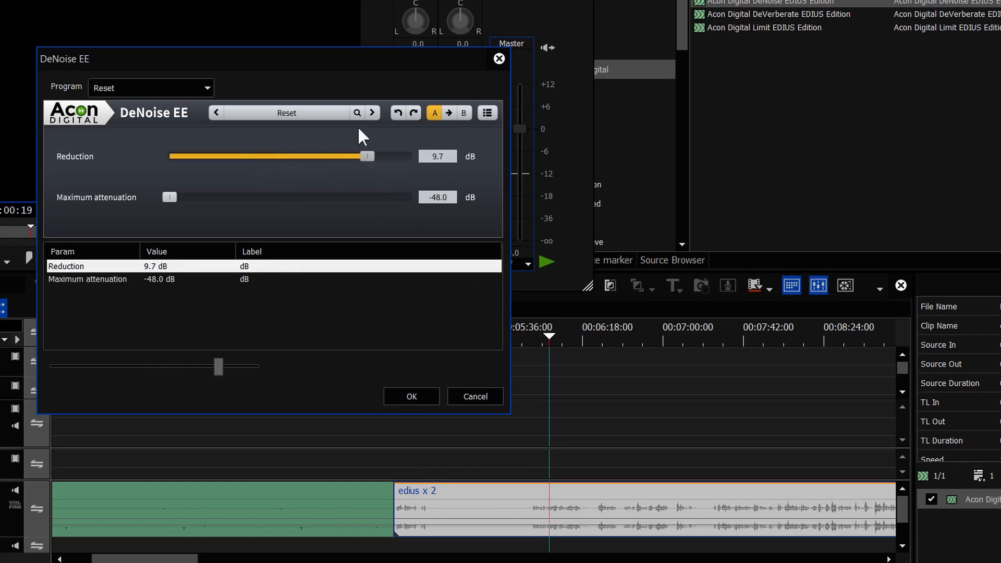
mouse_move(309, 57)
left_mouse_down()
mouse_move(549, 54)
mouse_move(312, 53)
left_mouse_up()
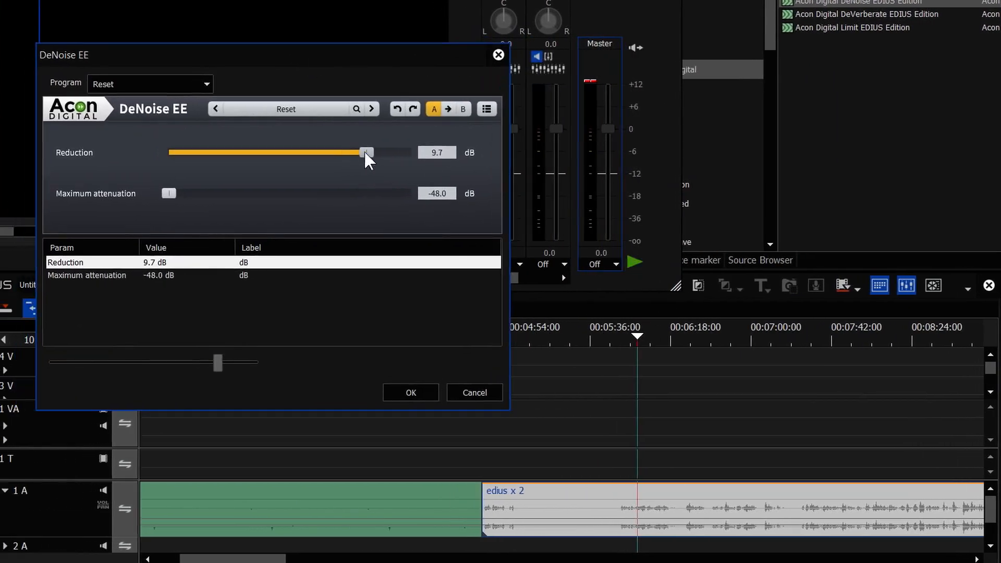
left_click_drag(367, 154, 391, 156)
left_click(634, 262)
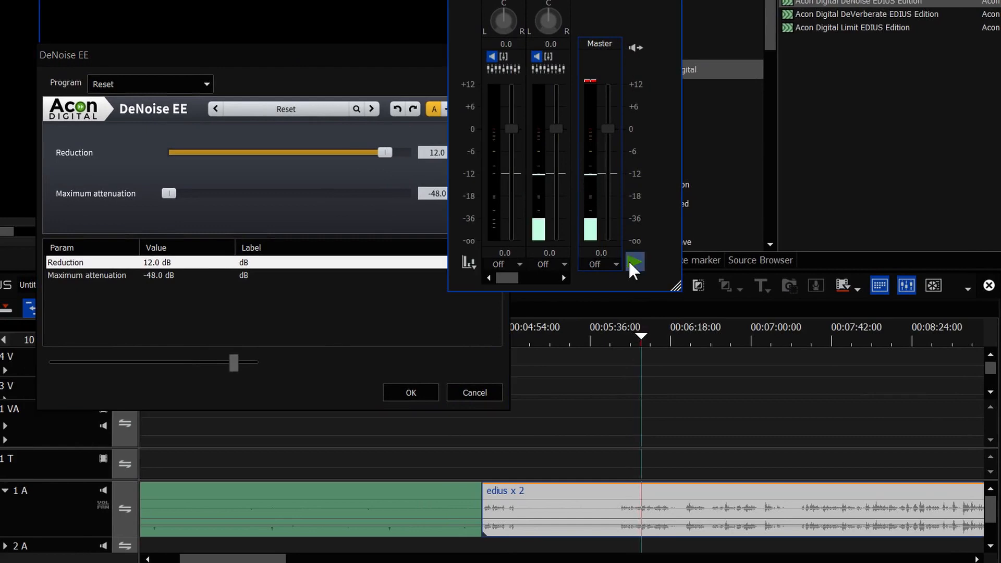
Step: Lower the DeNoise Reduction through 11.9 and 9.0 to 0.4 dB and accept the filter settings
left_click_drag(391, 152, 384, 158)
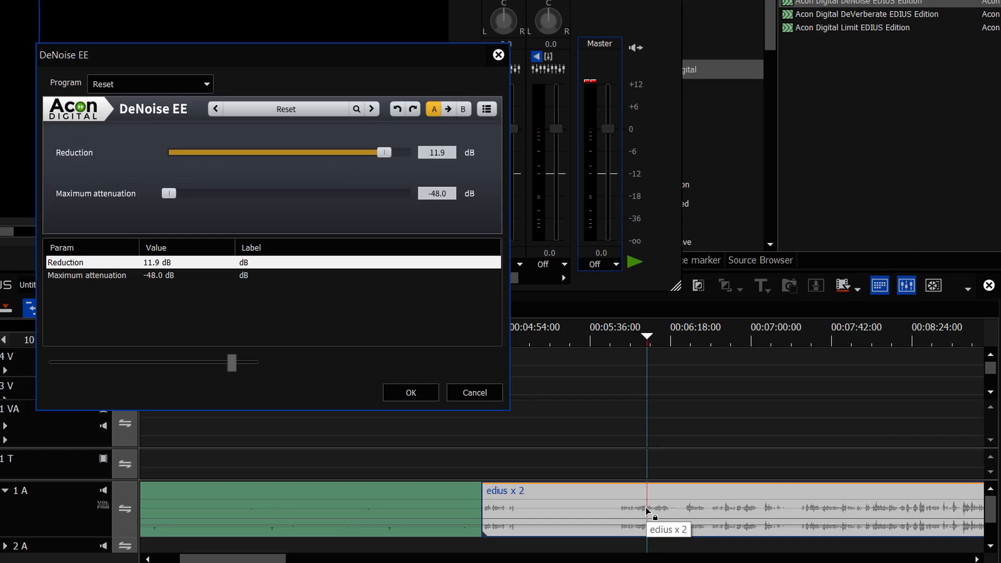
left_click_drag(386, 156, 360, 157)
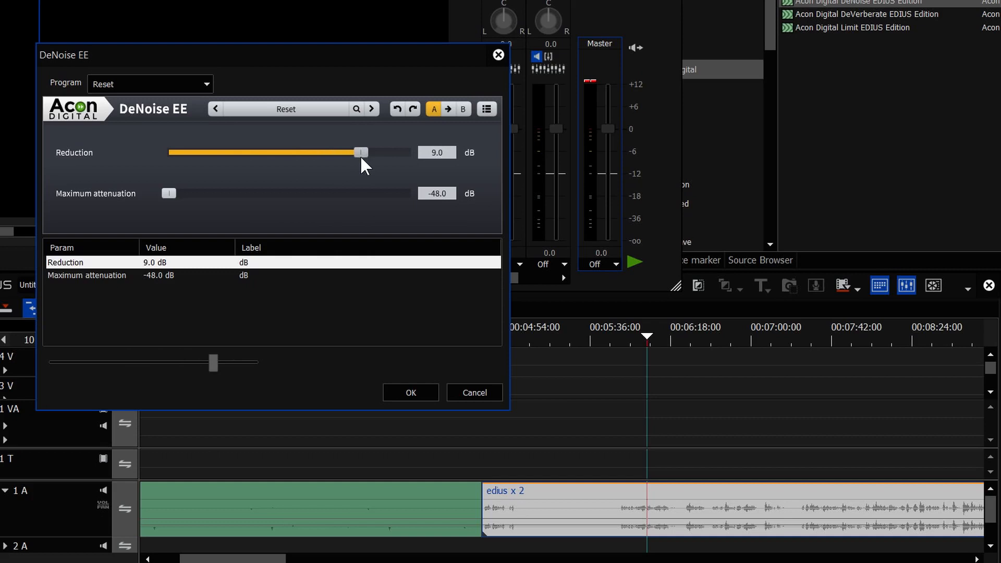
left_click_drag(360, 157, 292, 171)
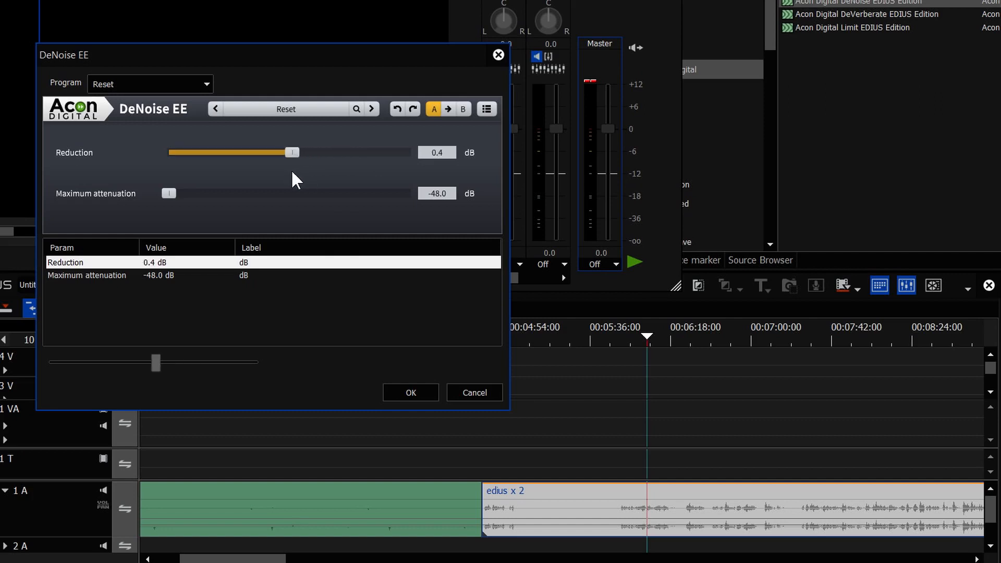
left_click(406, 397)
Step: Apply the Acon Digital Limit filter to the edius x 2 clip and set its Output level to -6 dB
left_click_drag(844, 28, 720, 516)
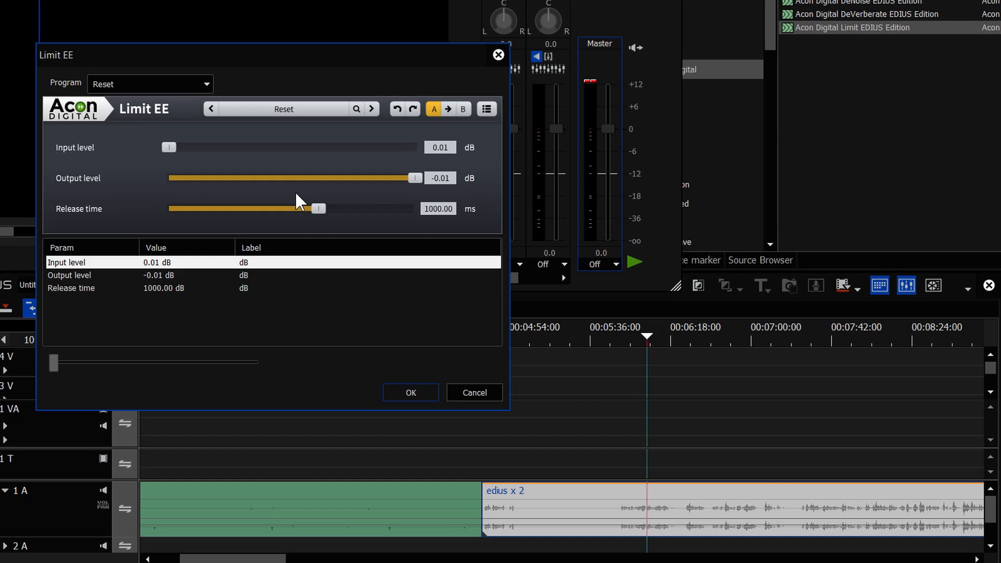
left_click_drag(693, 339, 675, 440)
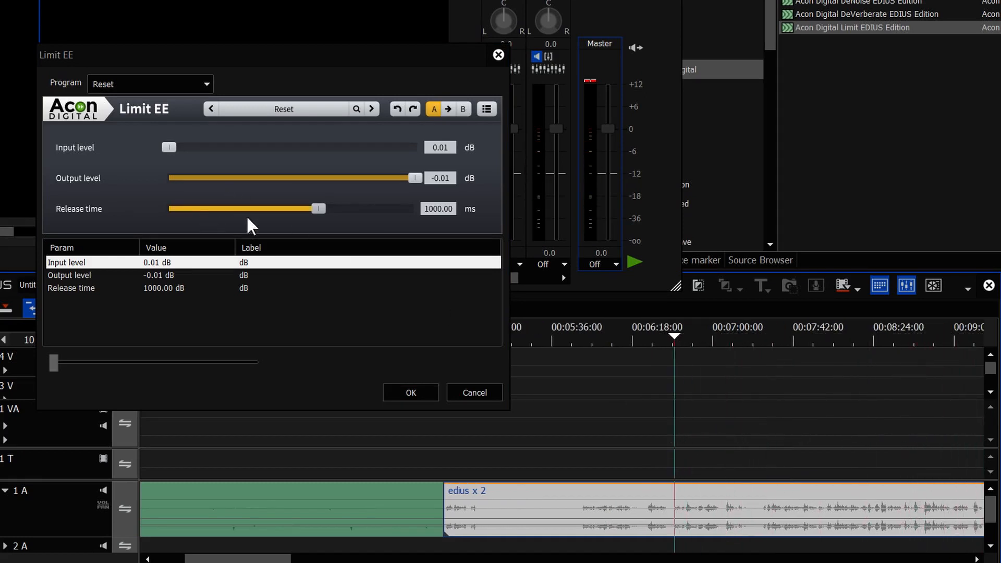
left_click_drag(412, 182, 376, 185)
left_click(436, 179)
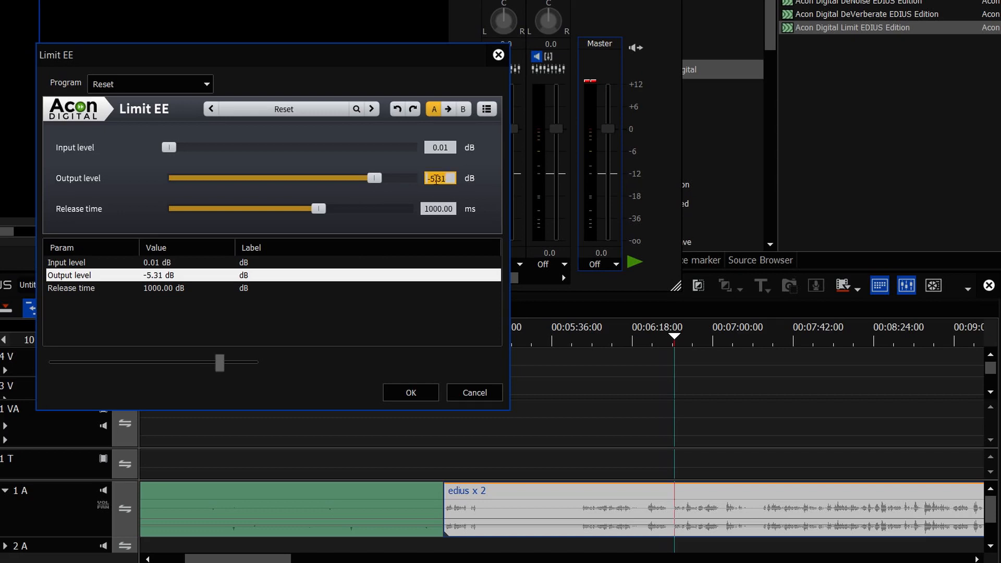
type("-6")
key("Return")
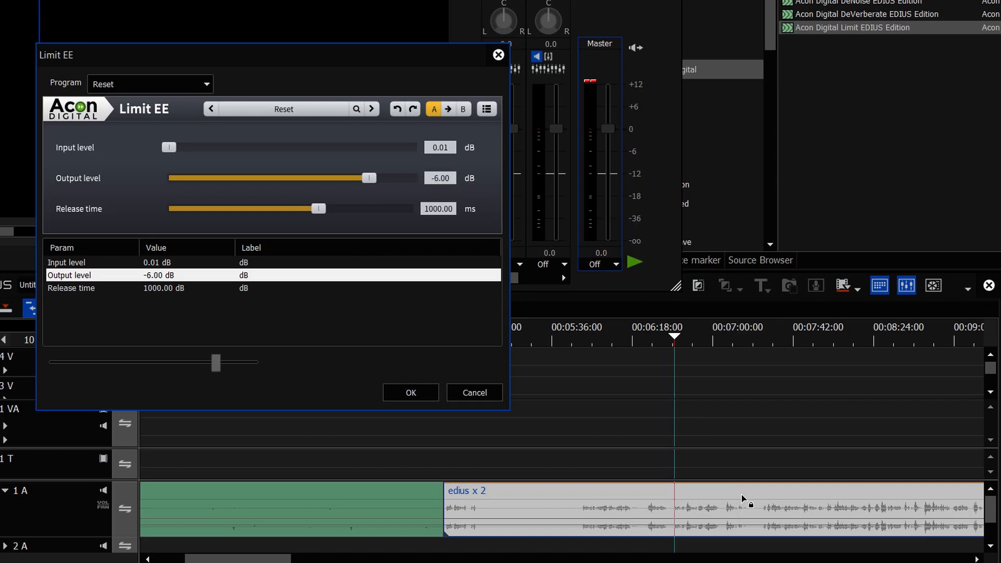
Step: Play the clip with a Limit Input level of 5.31 dB, and return the Input level to 0.00 dB
left_click(633, 262)
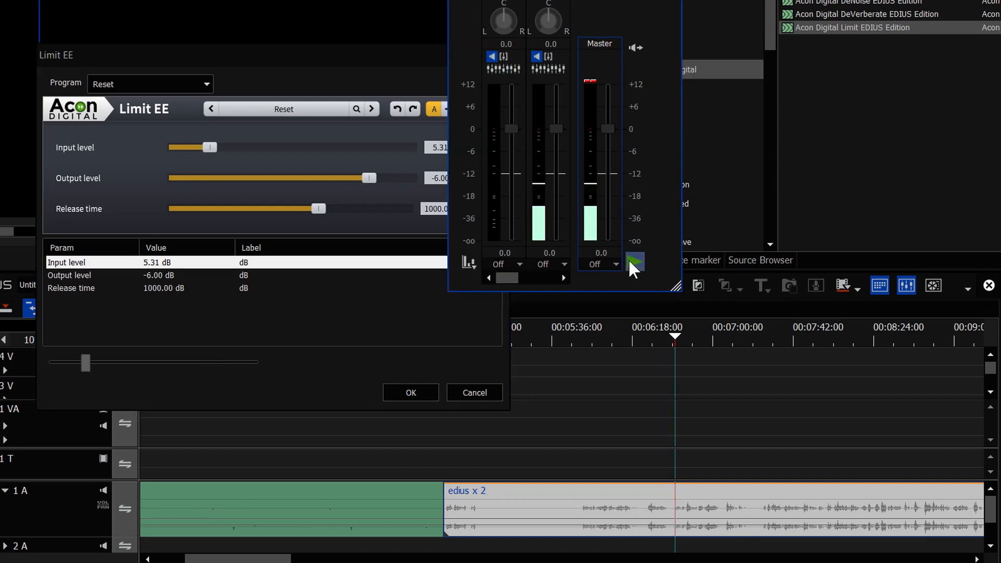
left_click_drag(217, 156, 163, 152)
left_click(631, 430)
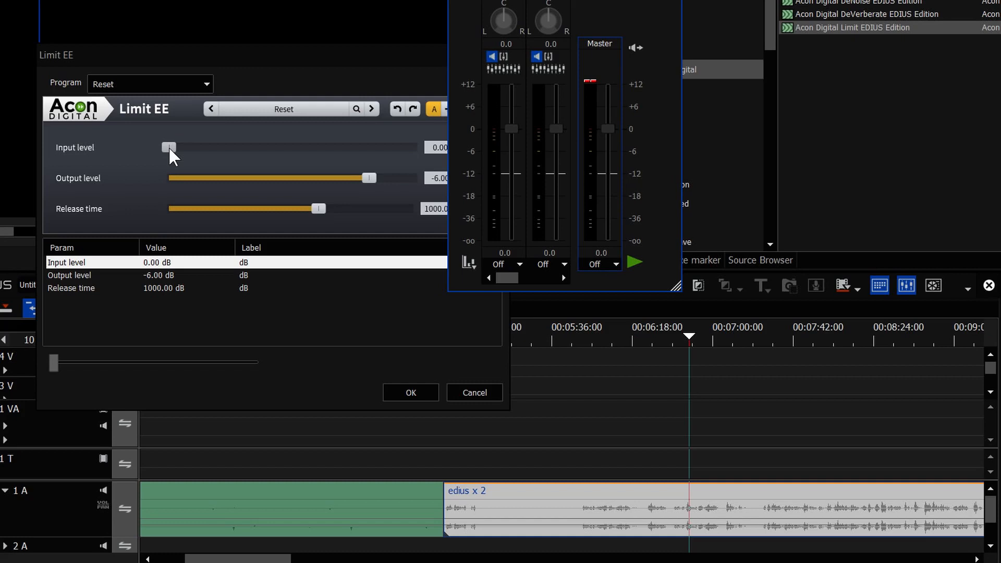
Step: Play the clip with a Limit Input level of 18.24 dB, drop the Input level back to minimum and accept the settings
left_click_drag(170, 148, 310, 153)
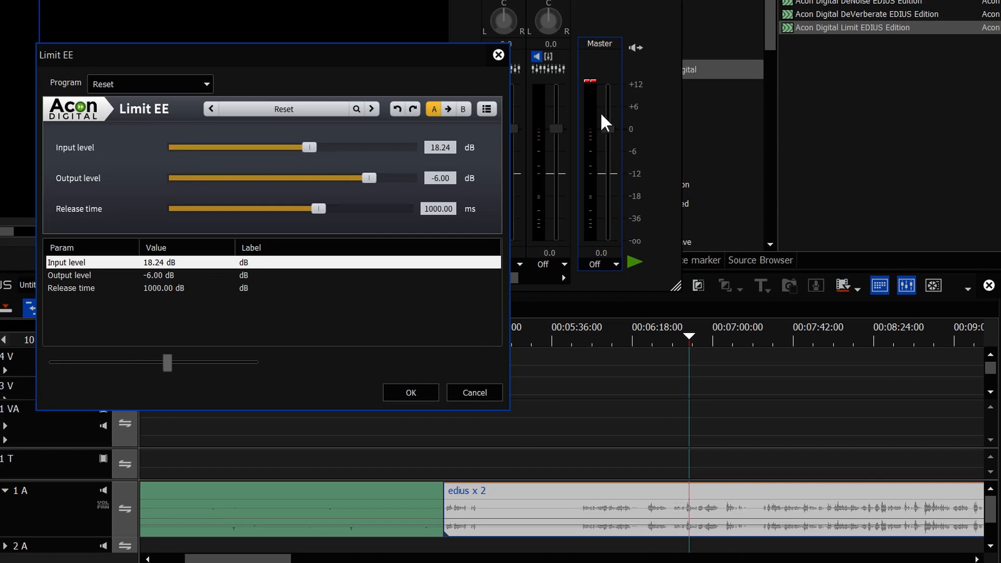
left_click(631, 266)
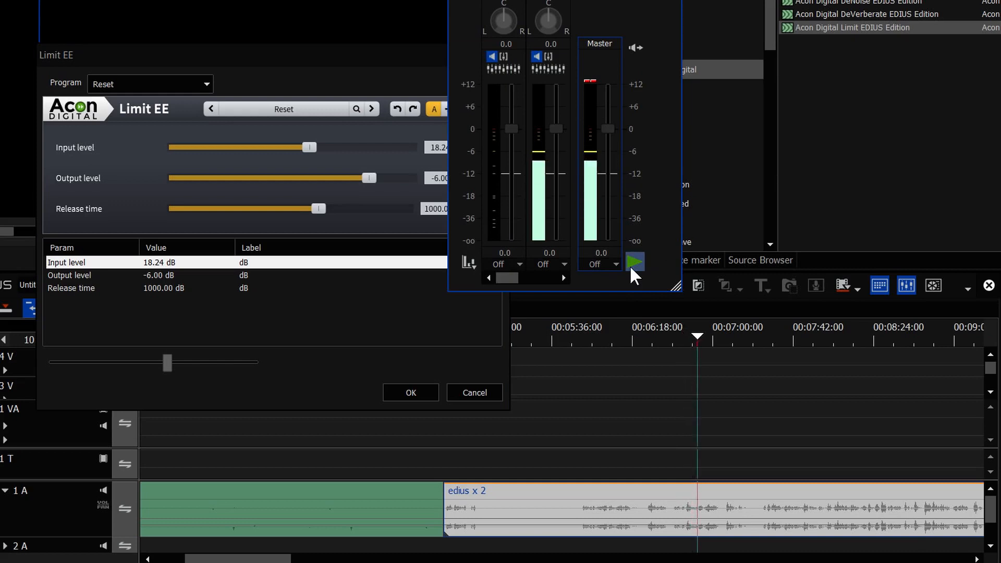
left_click(633, 263)
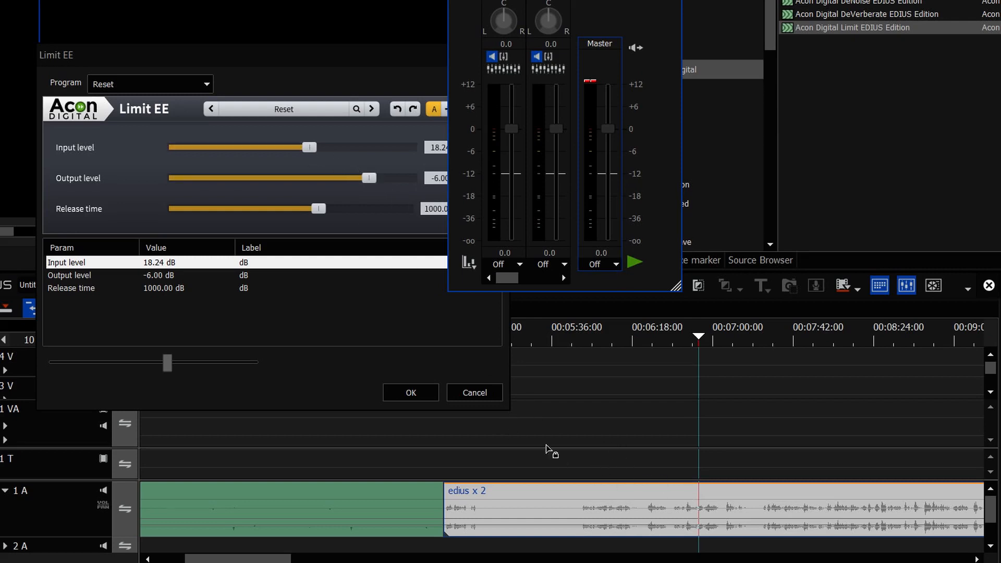
left_click_drag(308, 148, 167, 147)
left_click(406, 400)
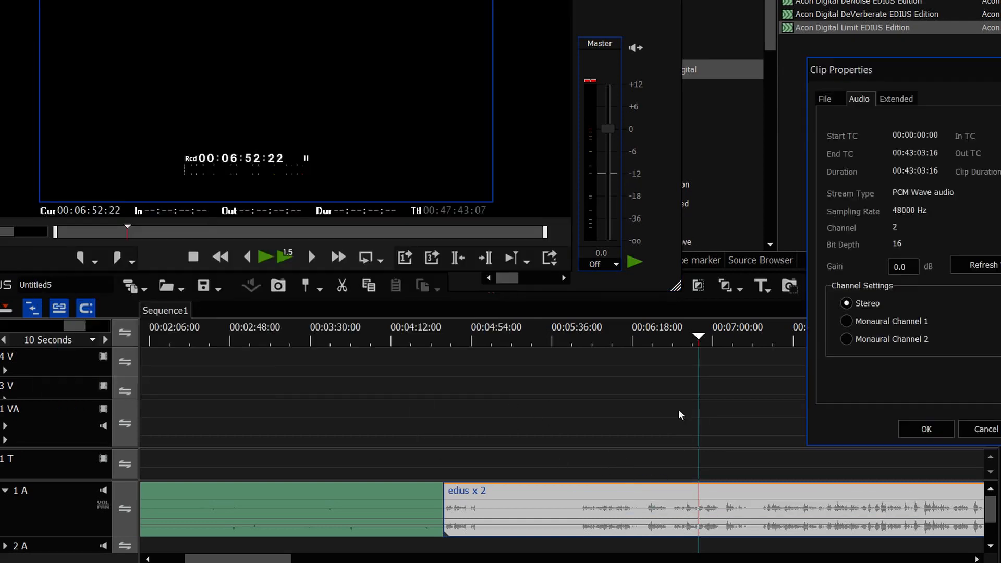
Step: Set the edius x 2 clip's audio gain to 24.0 dB and play it from 00:06:42:17 to check the limited mixer levels
left_click_drag(906, 268, 959, 118)
key("Return")
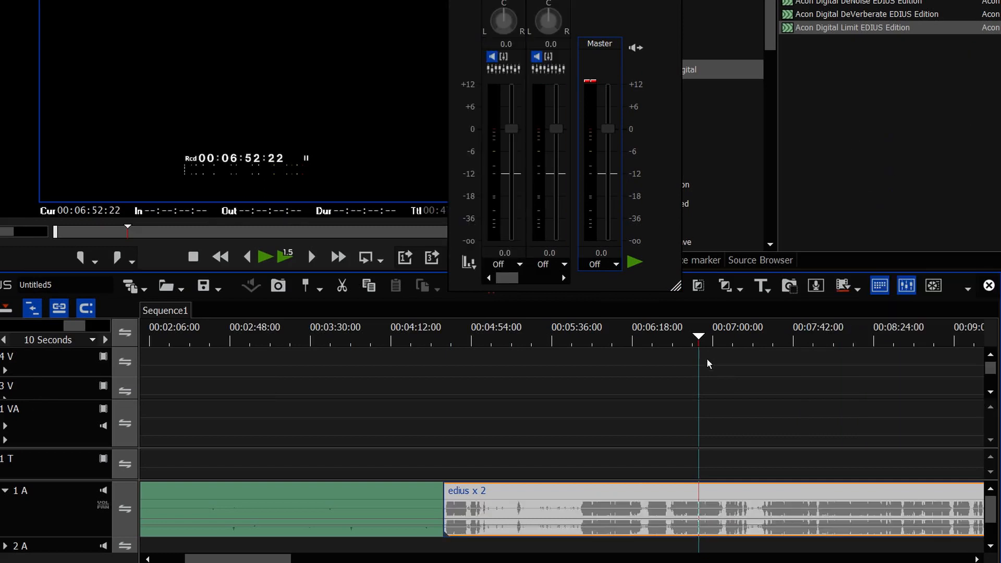
left_click(680, 337)
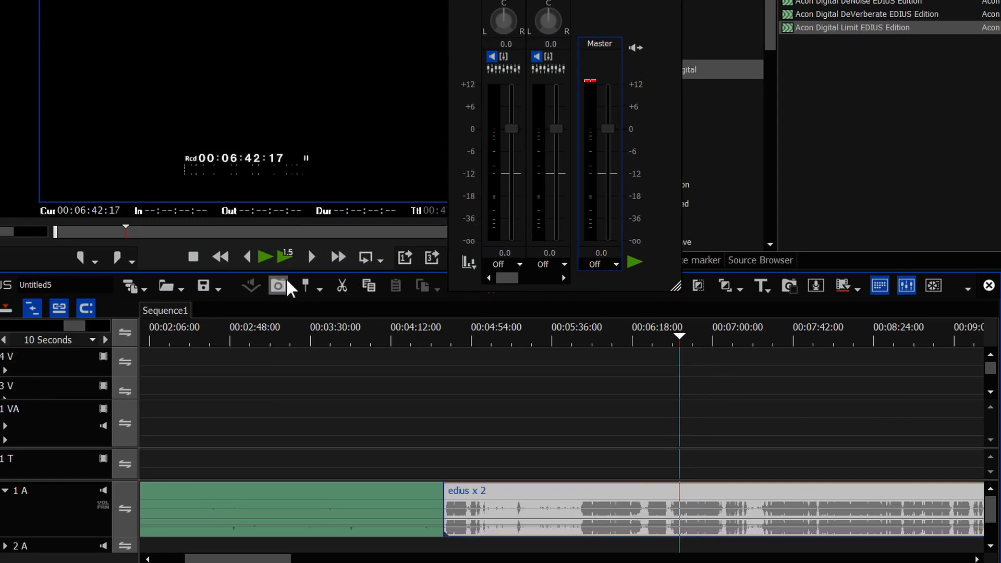
left_click(266, 256)
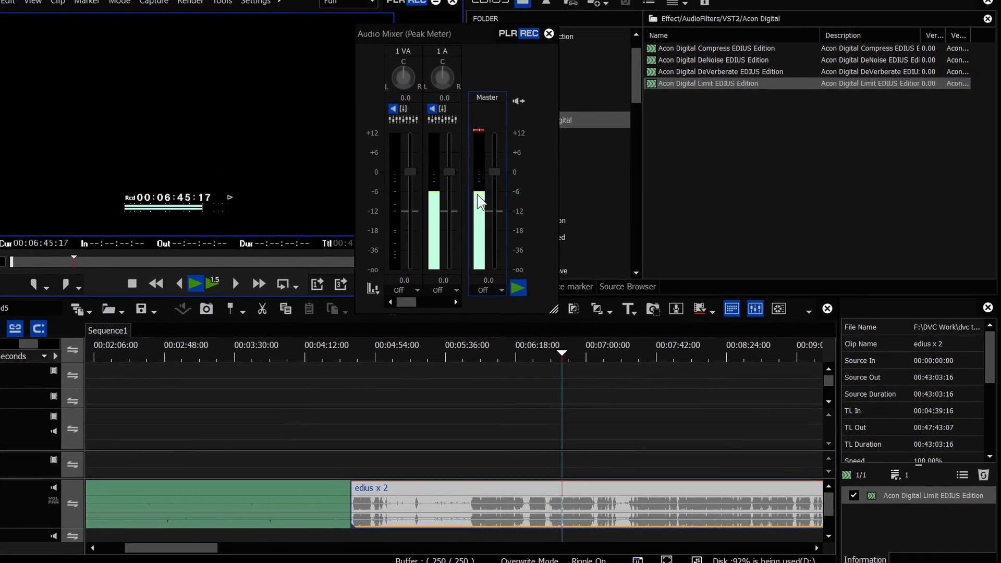
left_click(196, 283)
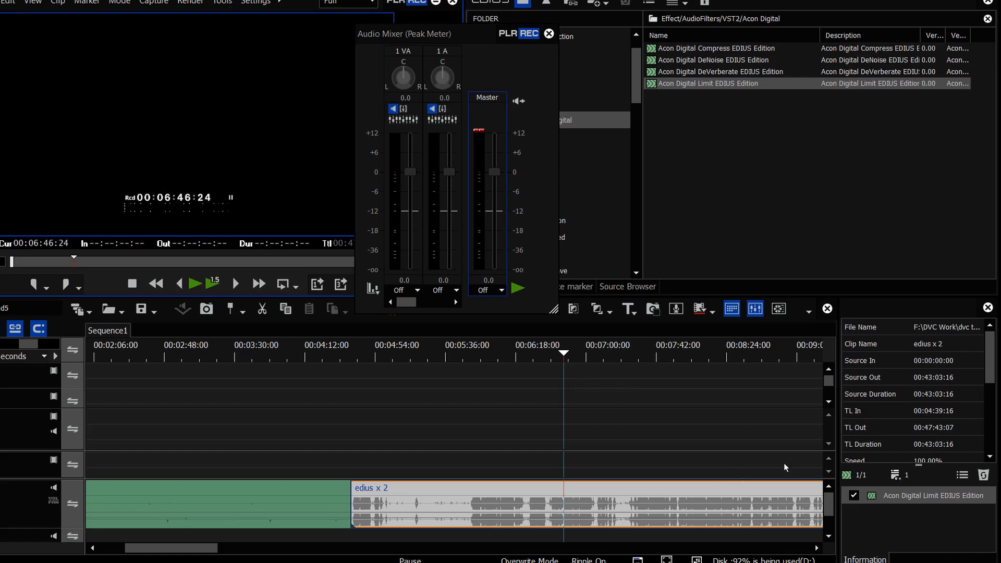
Step: Reset the audio gain in the edius x 2 clip's properties and add the Acon Digital DeNoise filter alongside Limit
right_click(733, 519)
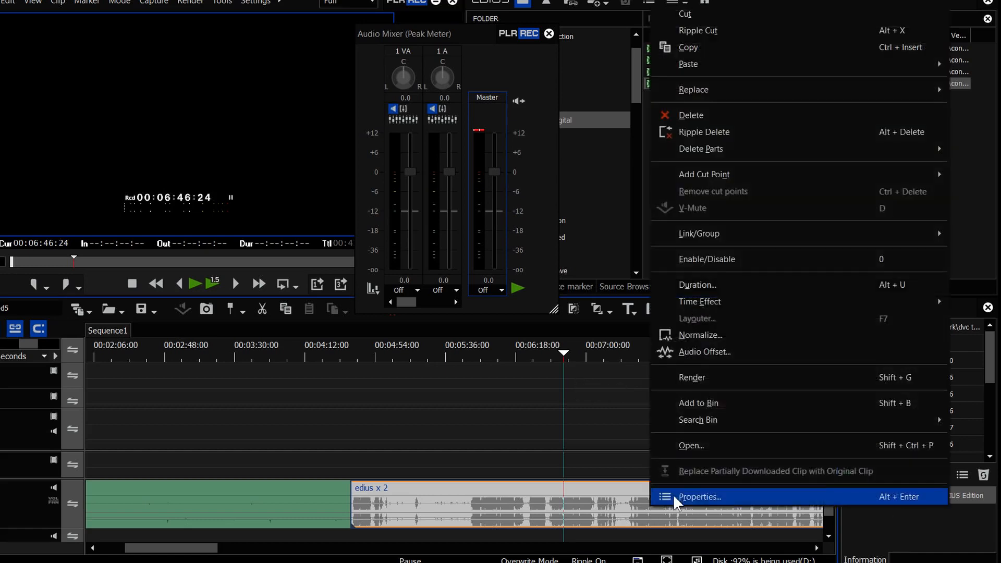
left_click(675, 495)
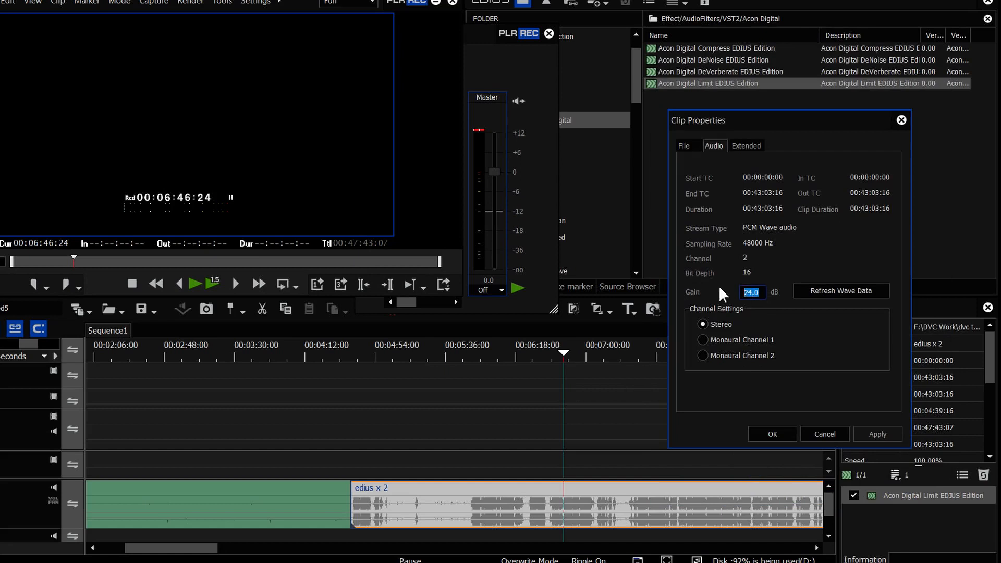
left_click(764, 435)
left_click_drag(713, 60, 651, 502)
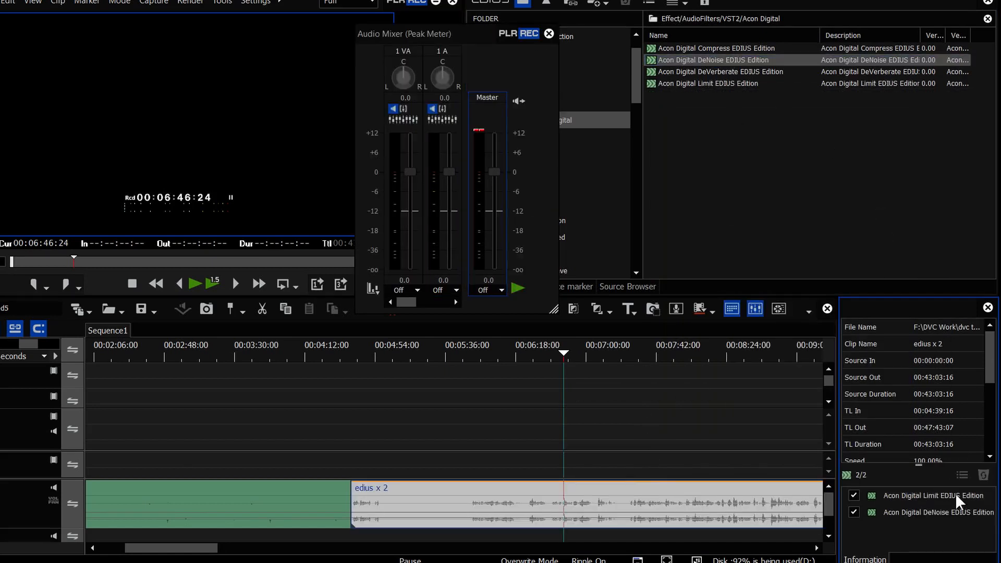
Step: Remove the Limit filter from the edius x 2 clip and add Acon Digital Compress after DeNoise
double_click(884, 496)
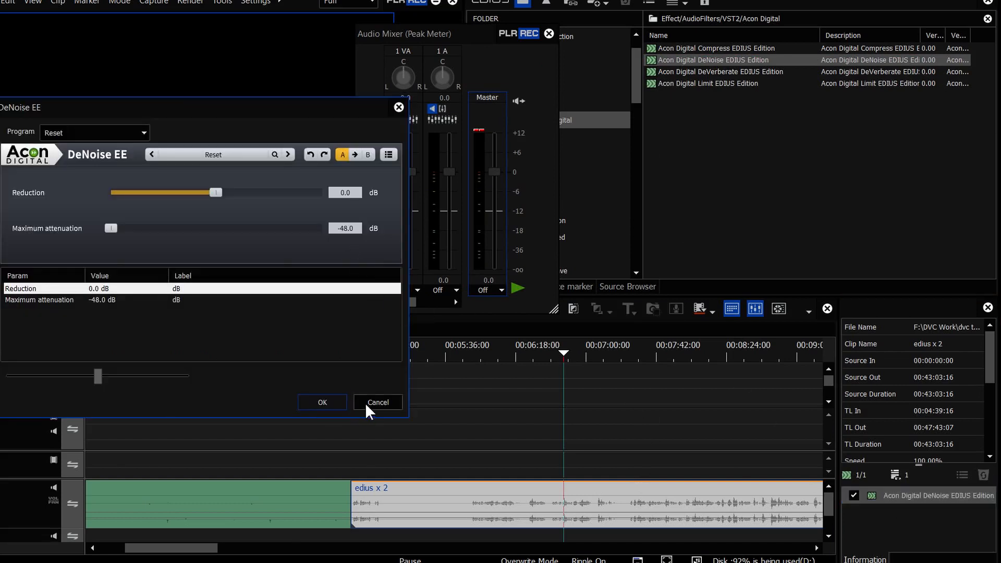
left_click(366, 405)
left_click_drag(692, 48, 501, 490)
Step: Set the Compress filter's Threshold level to -13.52 dB, Ratio to 2.88 and Make-up level to 7.46 dB, and accept the settings
double_click(886, 512)
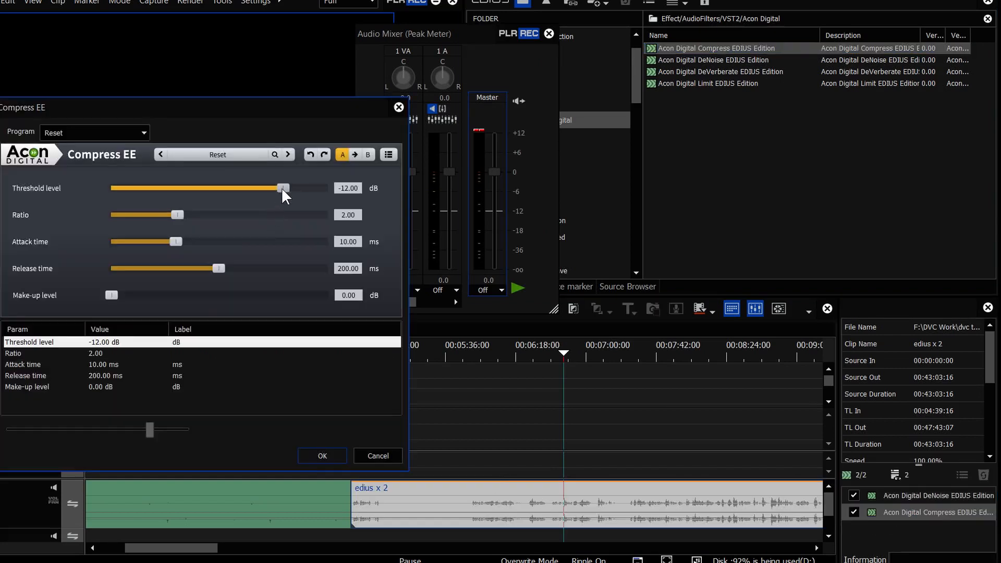
left_click_drag(283, 193, 278, 193)
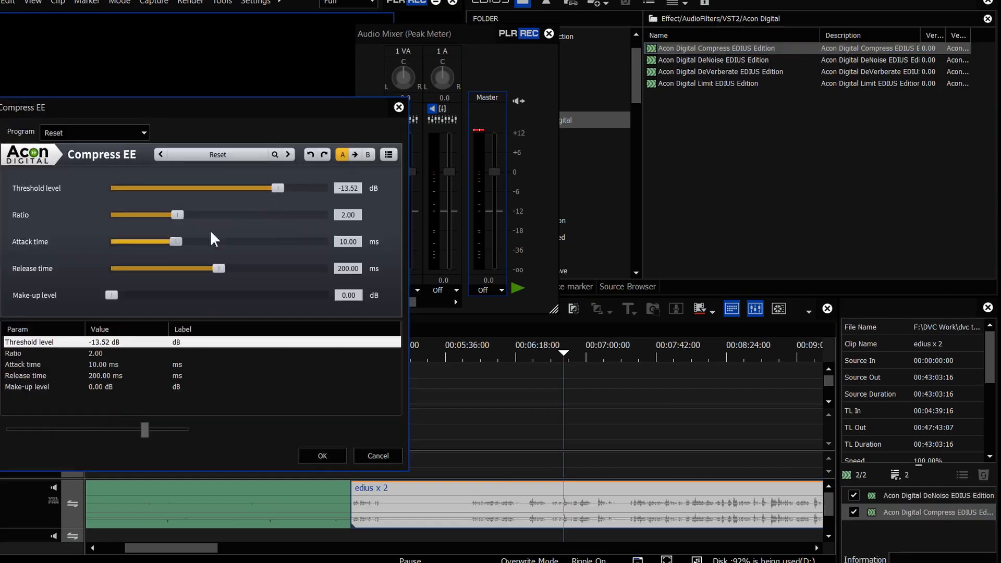
left_click_drag(180, 214, 184, 214)
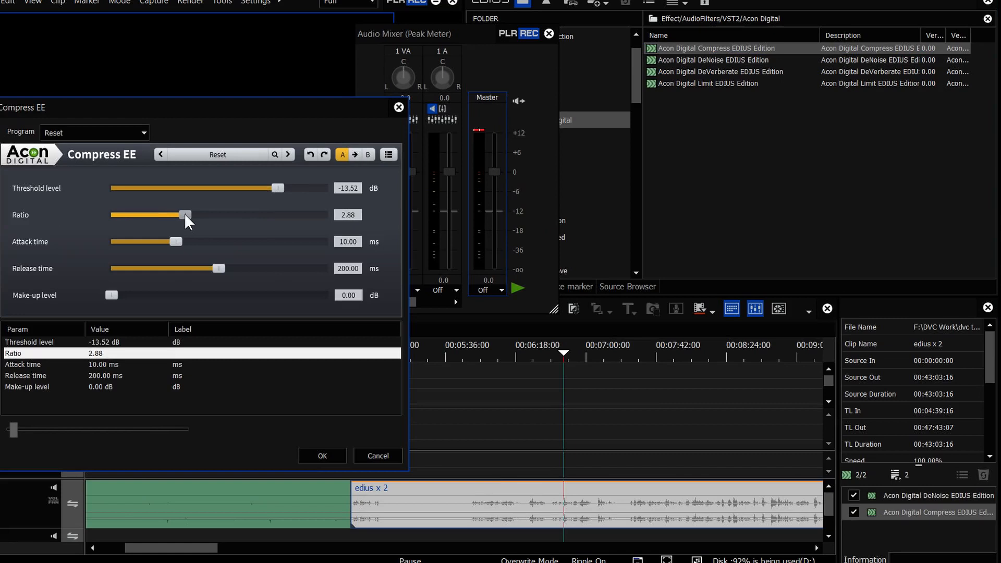
left_click_drag(111, 295, 162, 295)
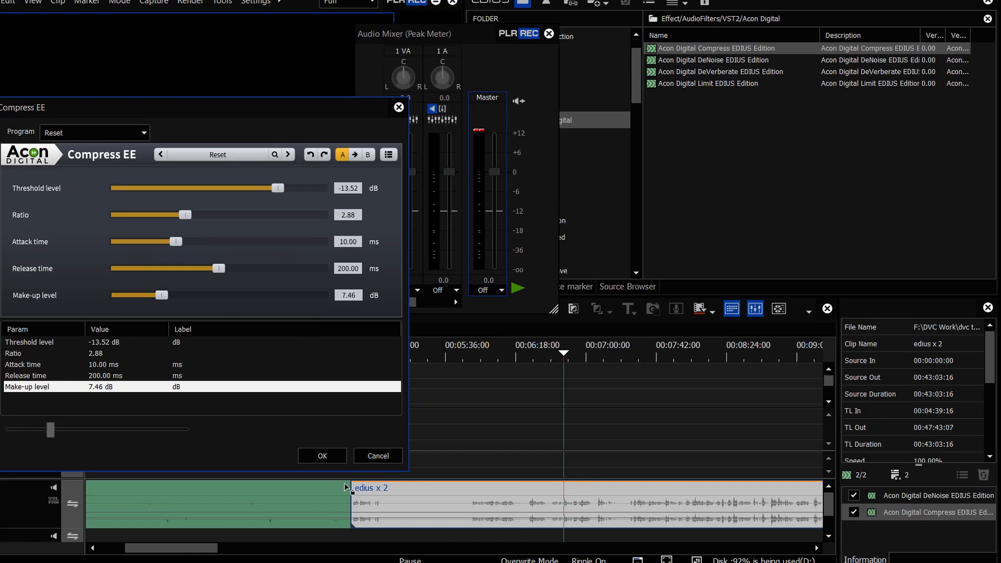
left_click(319, 456)
Step: Add the Acon Digital Limit filter to the edius x 2 clip and set its Output level to -2.00 dB
left_click_drag(696, 83, 882, 529)
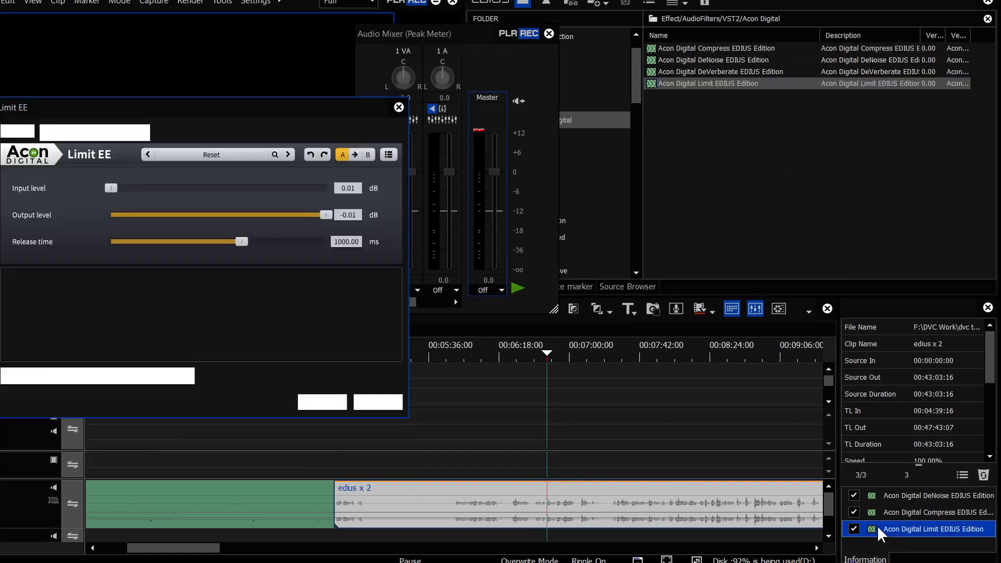
left_click_drag(326, 215, 305, 213)
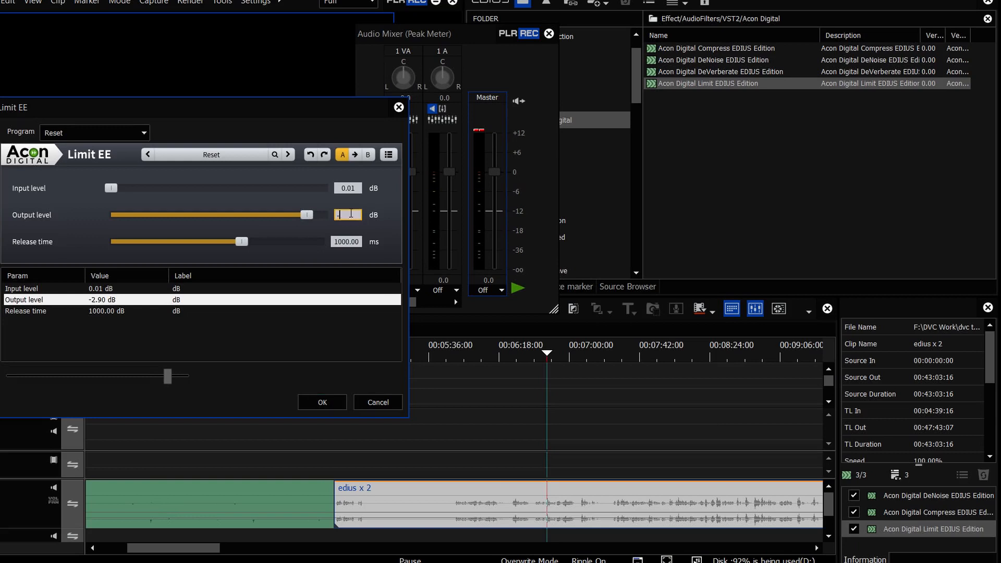
type("-2")
key("Return")
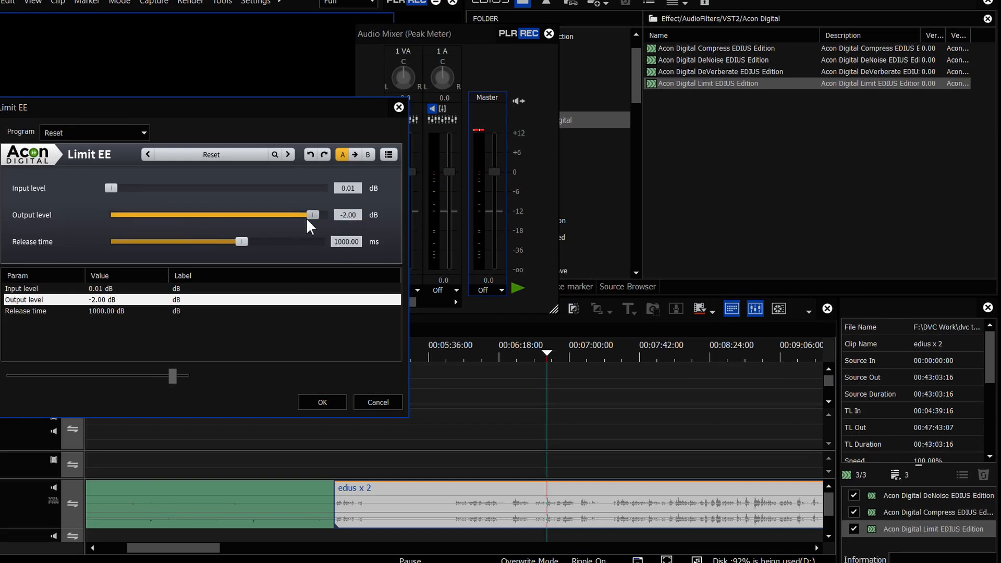
left_click(320, 401)
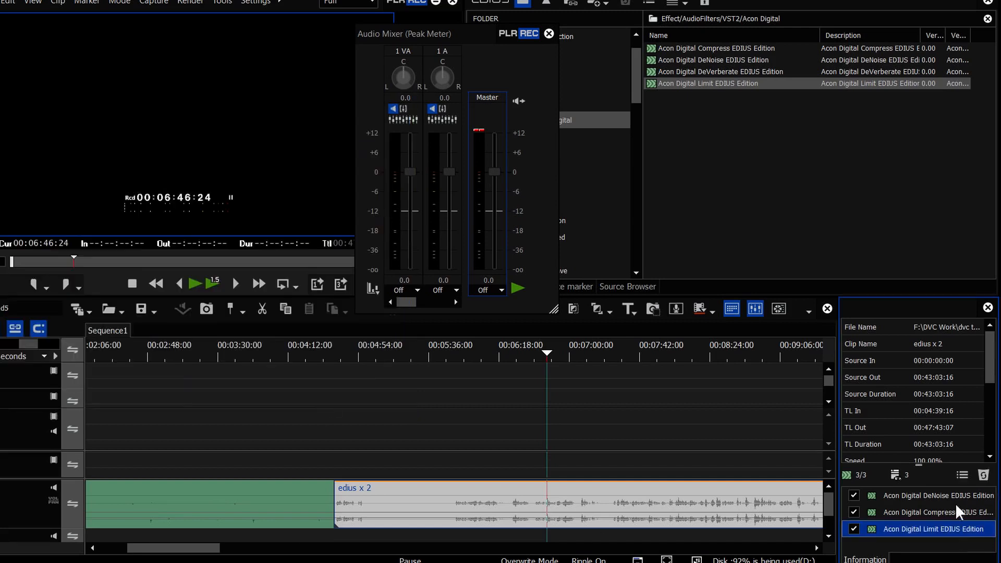
Step: Play the edius x 2 clip from 00:06:24:17 to check the combined DeNoise, Compress and Limit filters, and stop playback
left_click(508, 358)
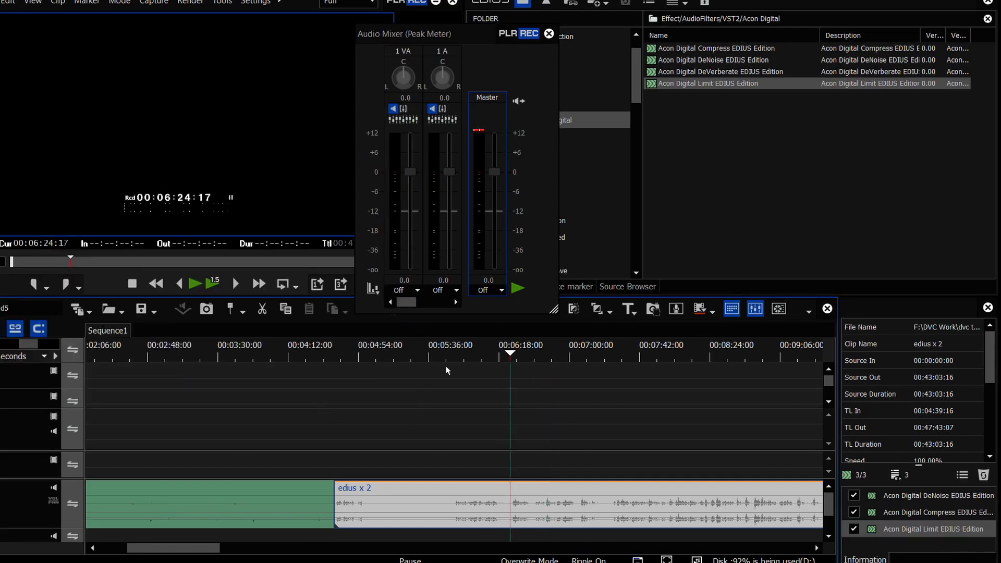
left_click(194, 285)
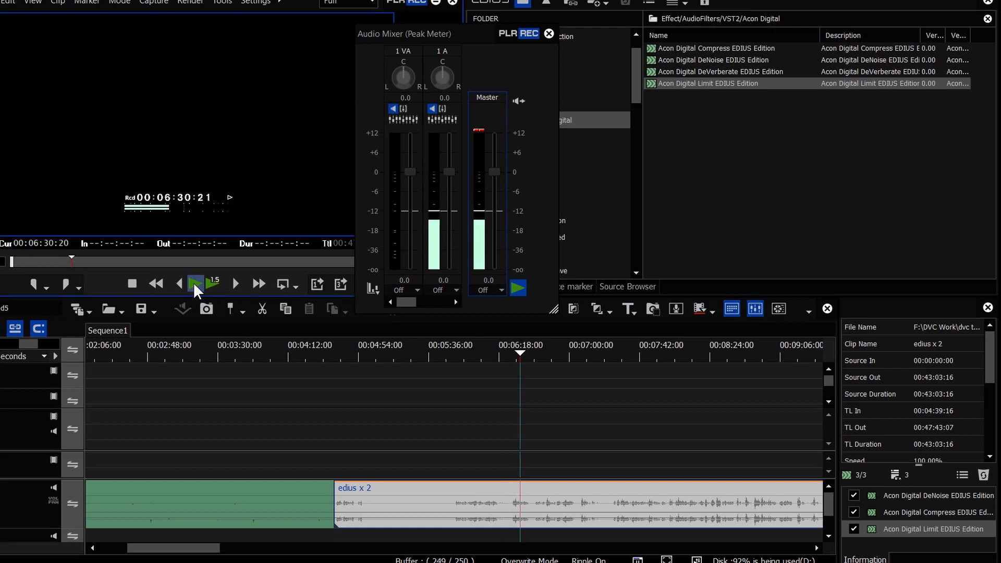
left_click(194, 284)
left_click(504, 355)
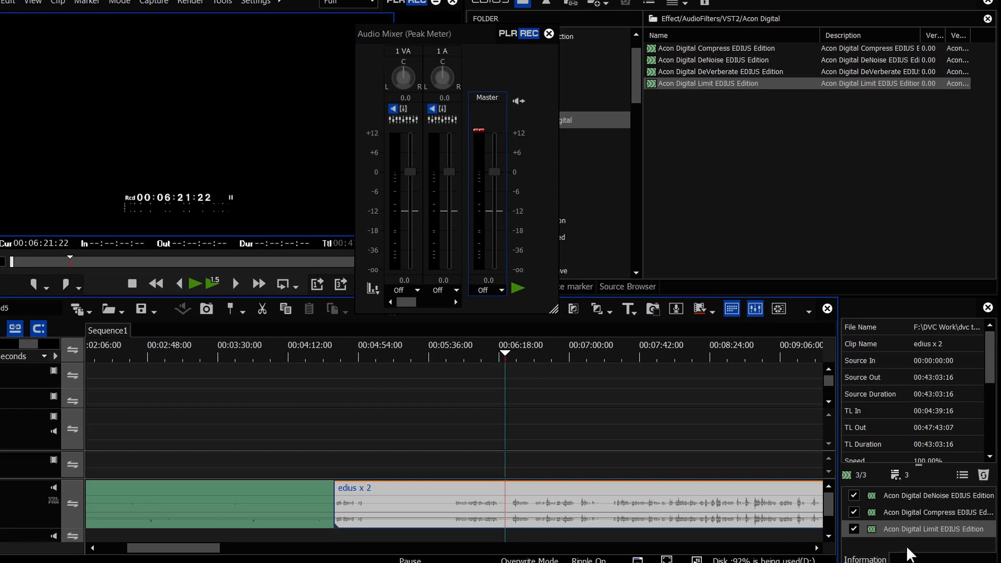
Step: Save the clip's DeNoise, Compress and Limit filters together as a current user preset, keeping the suggested name
left_click_drag(907, 547, 894, 496)
right_click(894, 497)
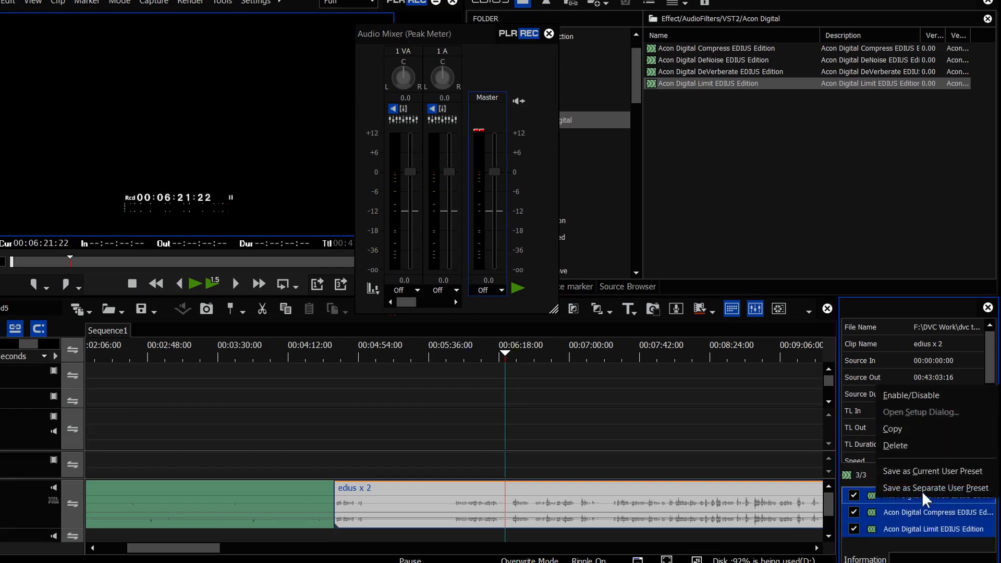
left_click(927, 471)
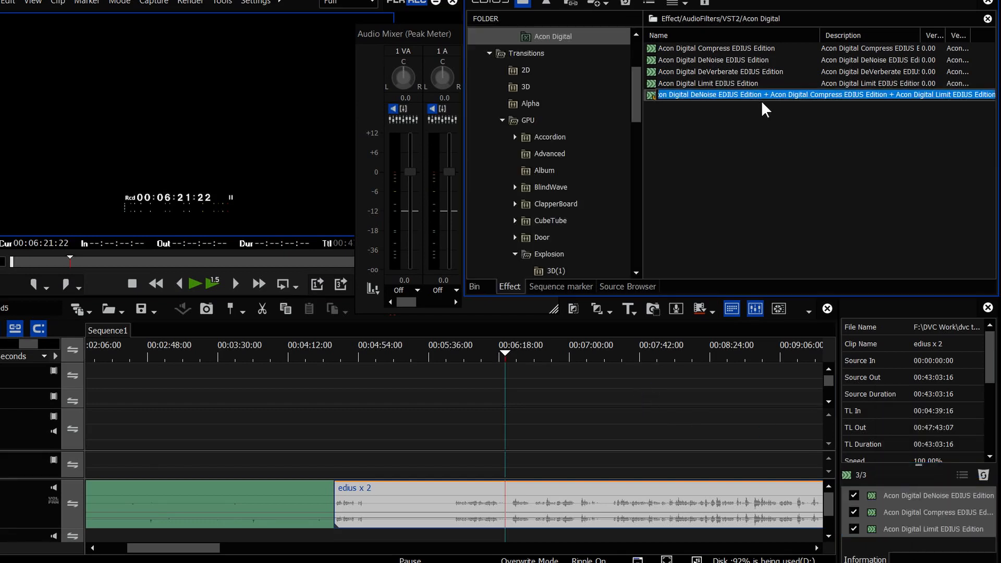
left_click(460, 357)
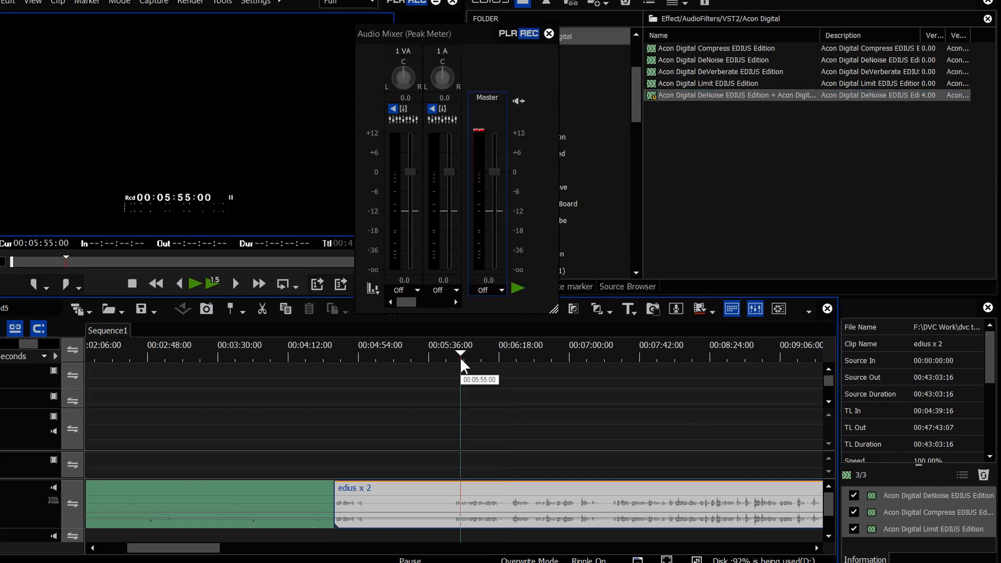
Step: Replace the edius x 2 clip's filters with Acon Digital DeVerberate and close the audio mixer
left_click(709, 73)
left_click_drag(217, 547, 414, 524)
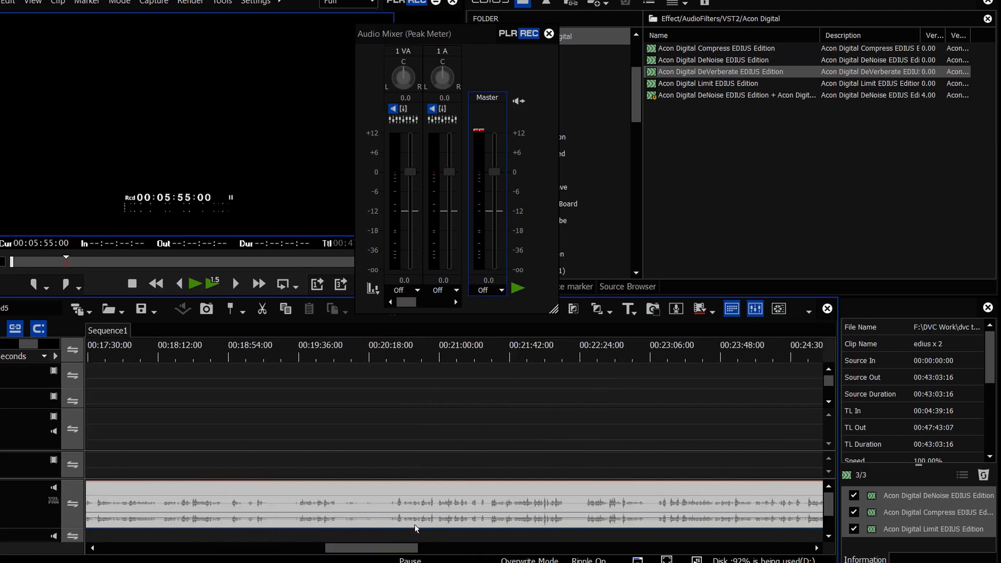
left_click(548, 34)
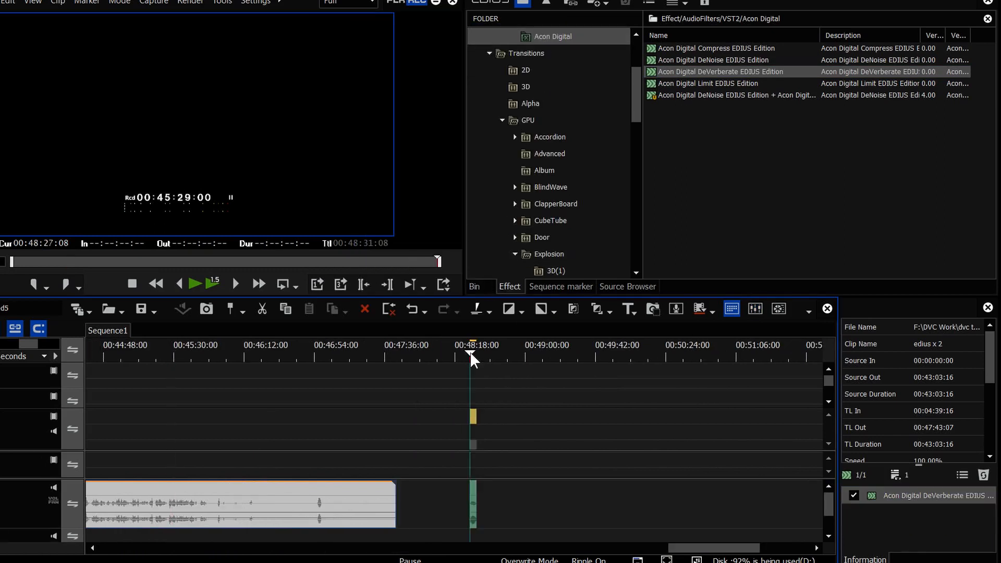
Step: Extend the end of the d005 11412 clip at 00:48:27:08 to a duration of 21 seconds
left_click(470, 352)
left_click_drag(30, 343, 0, 343)
left_click_drag(489, 418, 557, 424)
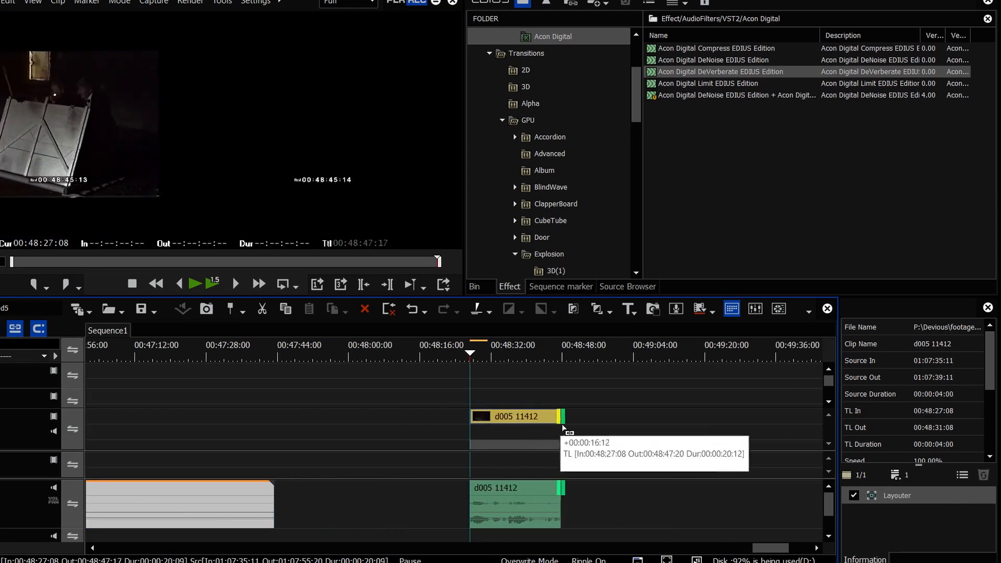
Step: Play the d005 11412 clip from its start at 00:48:27:08 to listen to the unfiltered sound
left_click(480, 349)
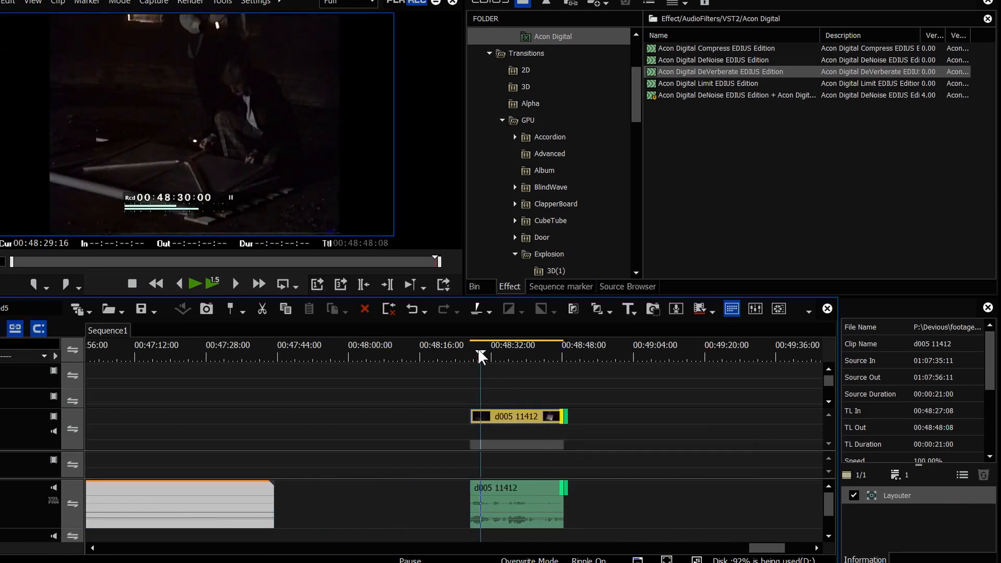
left_click(470, 354)
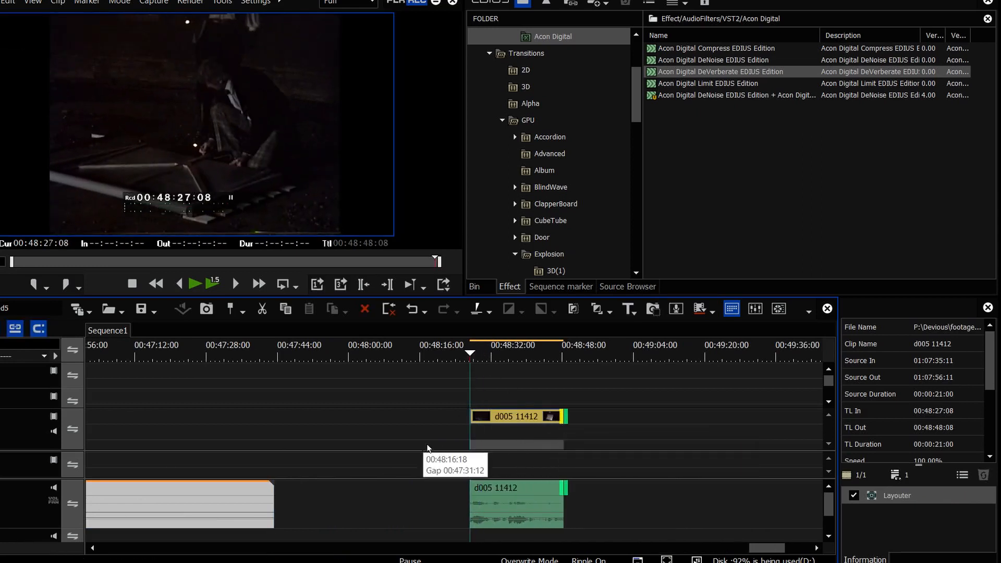
left_click(194, 284)
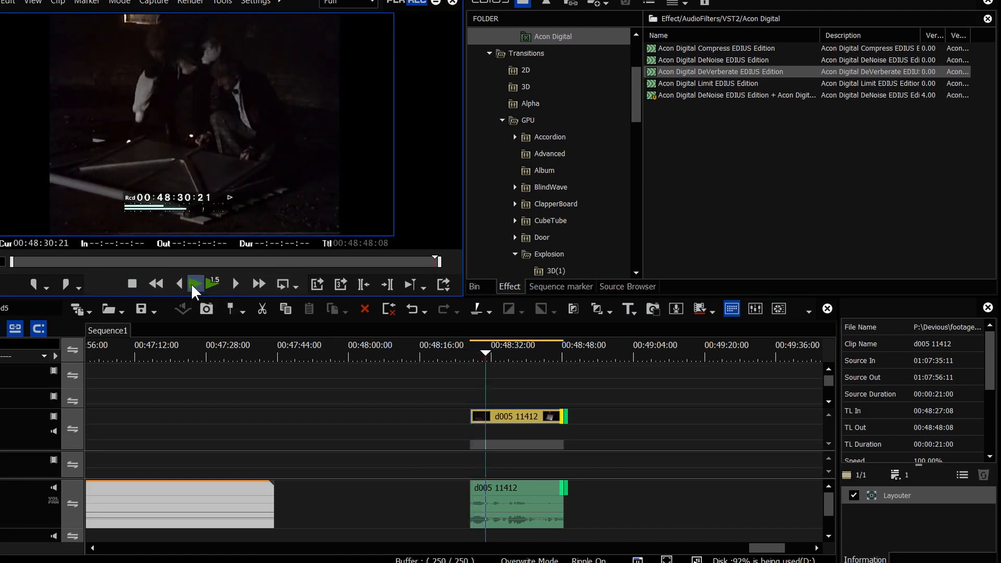
left_click(190, 283)
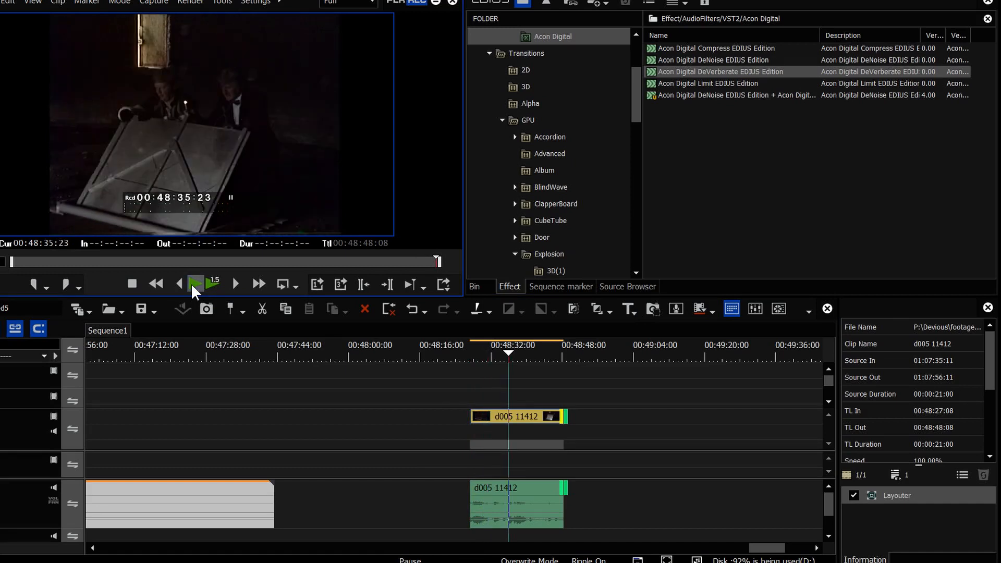
left_click(190, 283)
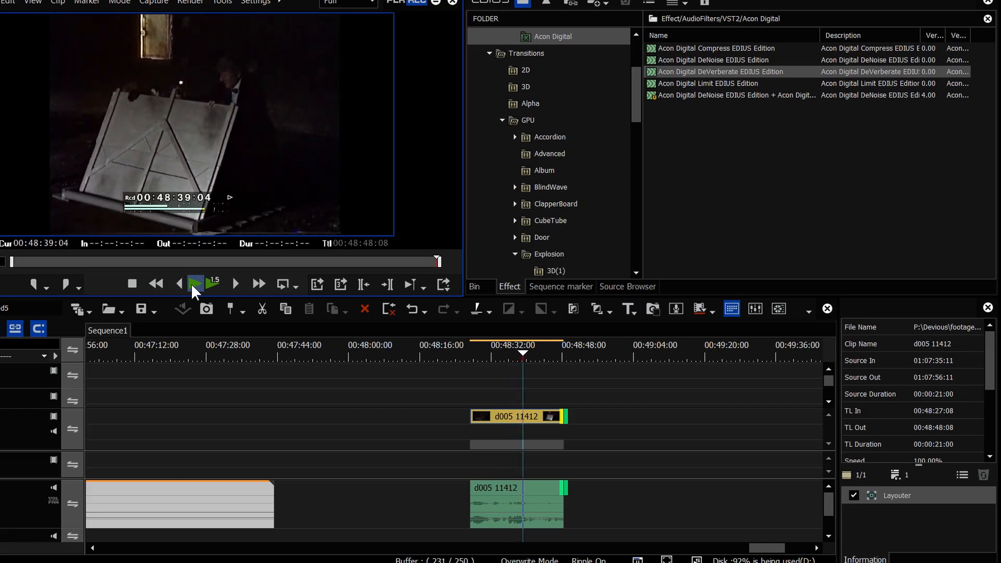
left_click(190, 283)
Step: Add the Acon Digital DeVerberate filter to the d005 11412 clip's audio and open its settings
left_click(707, 70)
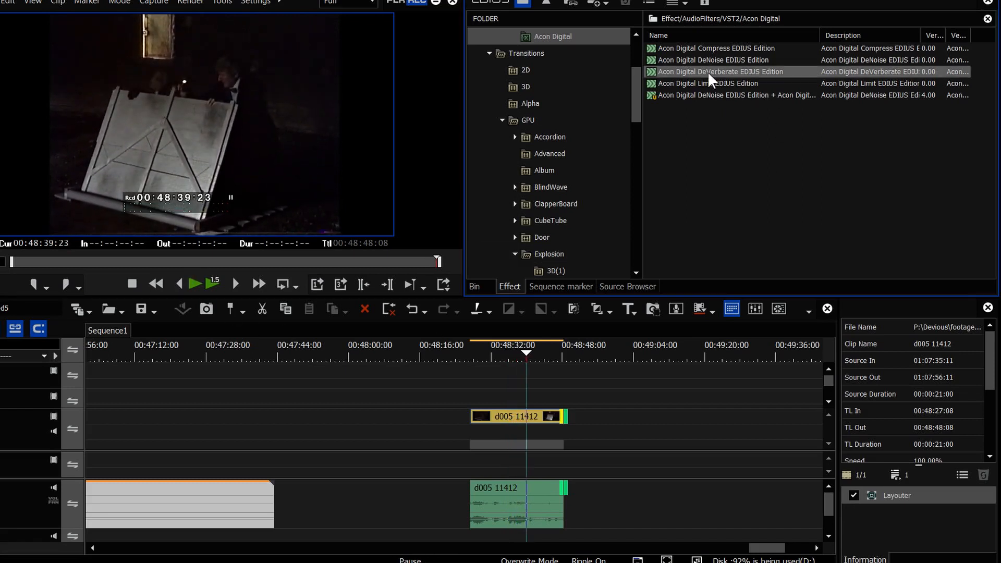
left_click_drag(707, 71, 489, 483)
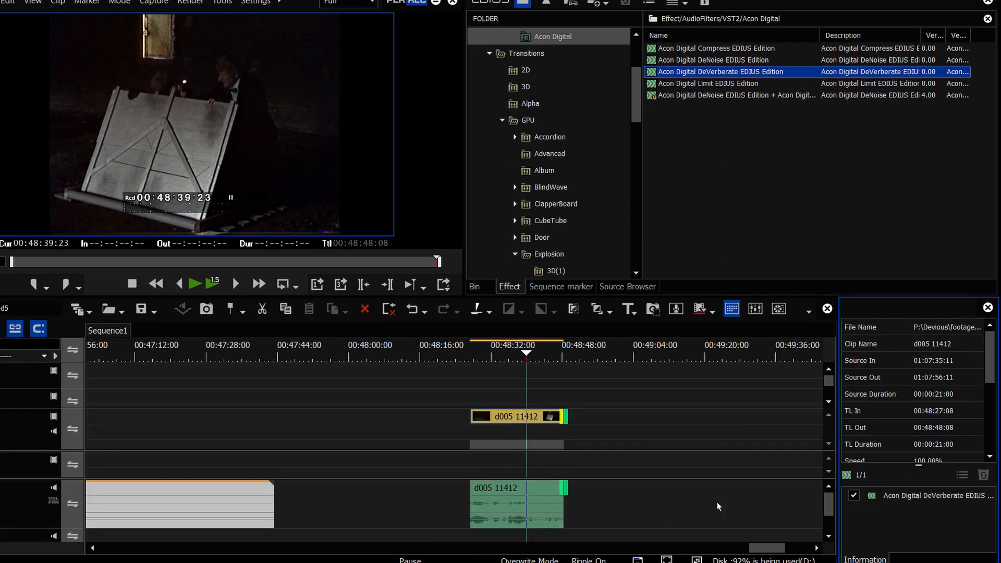
double_click(899, 498)
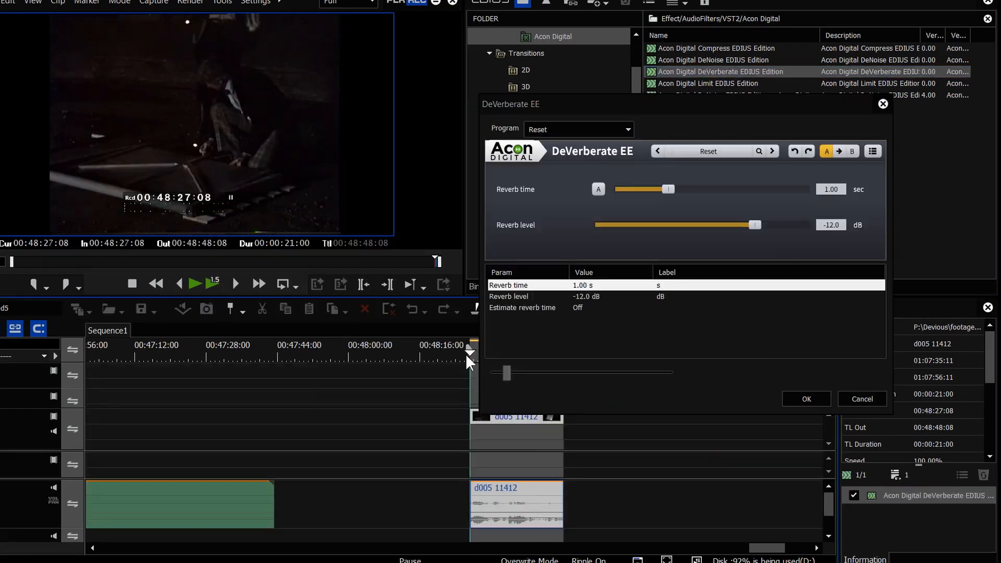
Step: Load DeVerberate's "Fix big hall reverb'strong" preset and play the d005 11412 clip repeatedly from its start
key("space")
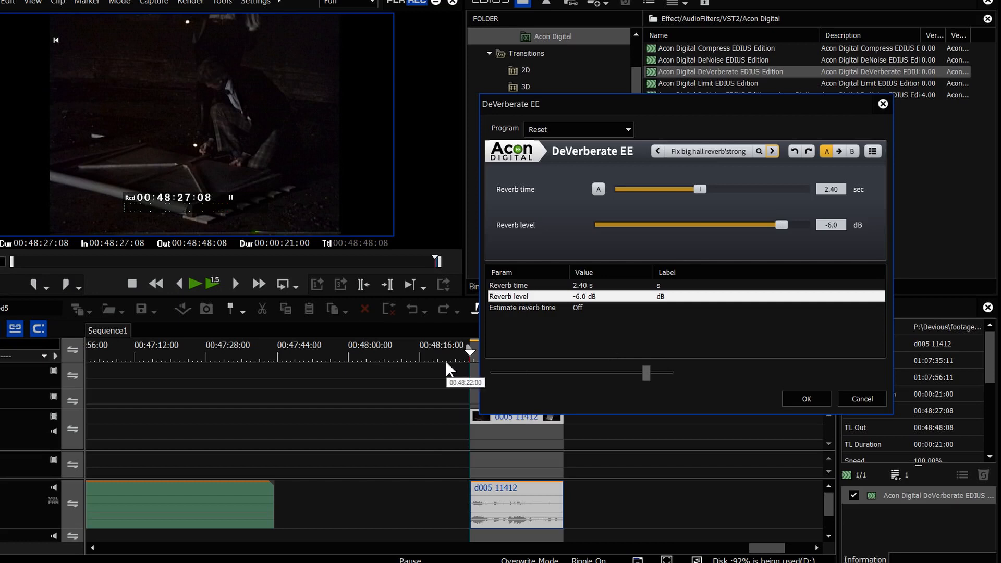
left_click(188, 289)
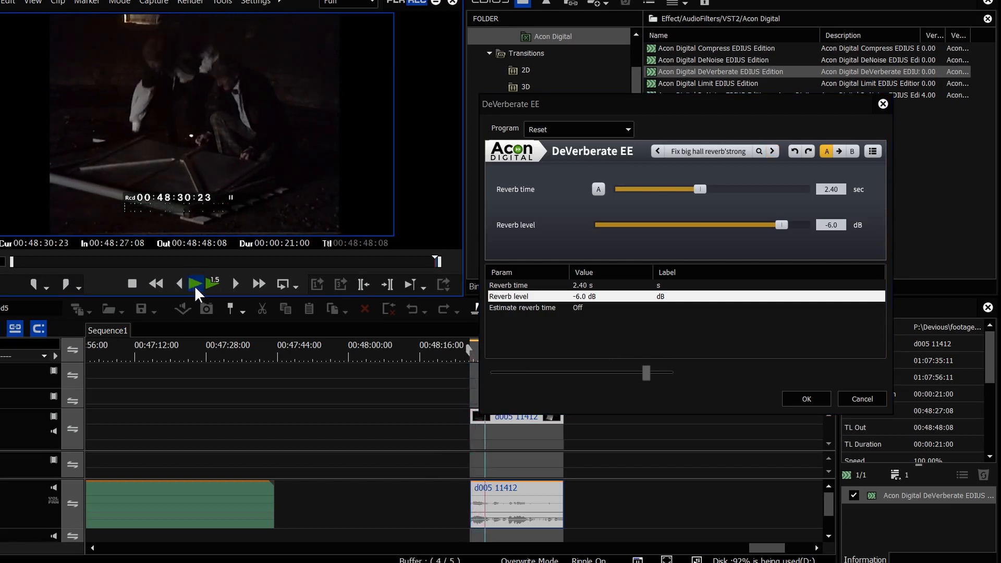
left_click(195, 285)
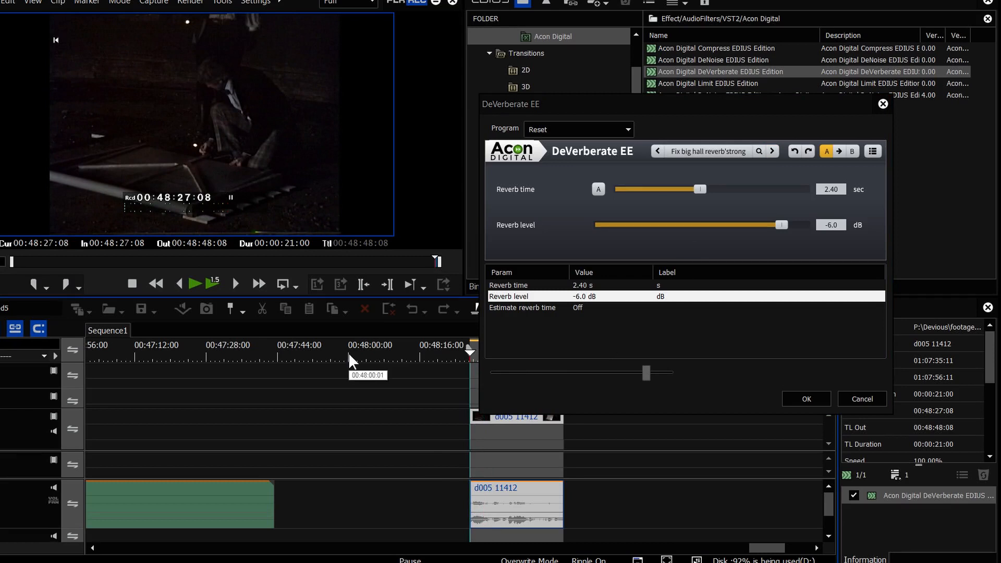
left_click(196, 284)
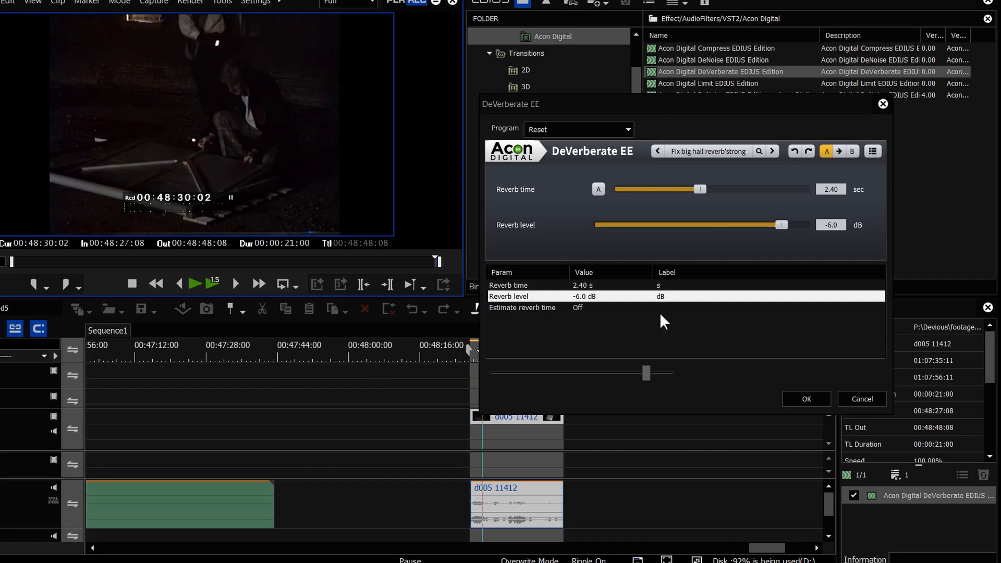
Step: Try DeVerberate Reverb levels of -23.5 dB and -13.7 dB, switch on Estimate reverb time, and play the clip from 00:48:27:08
left_click_drag(779, 224, 703, 225)
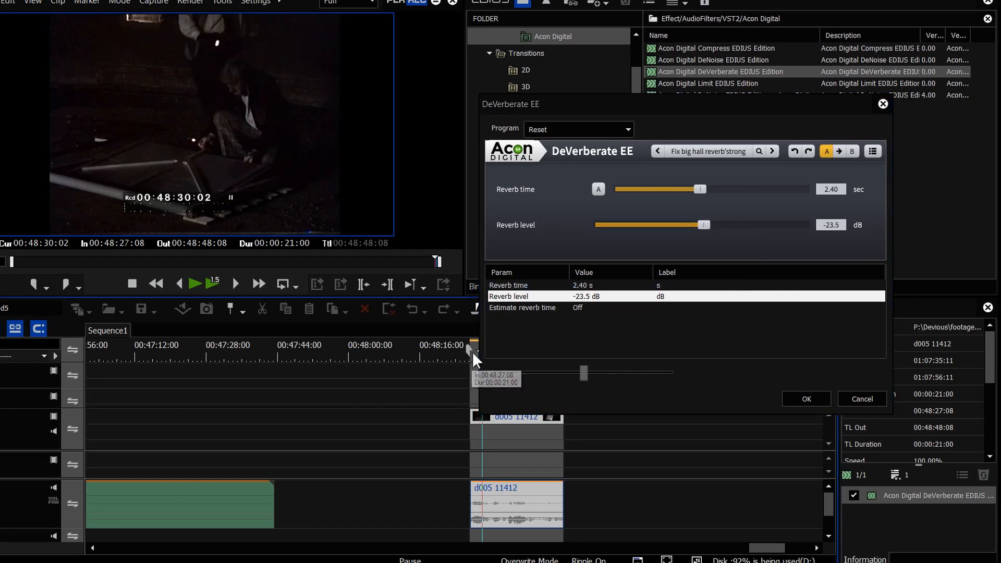
left_click_drag(561, 105, 614, 99)
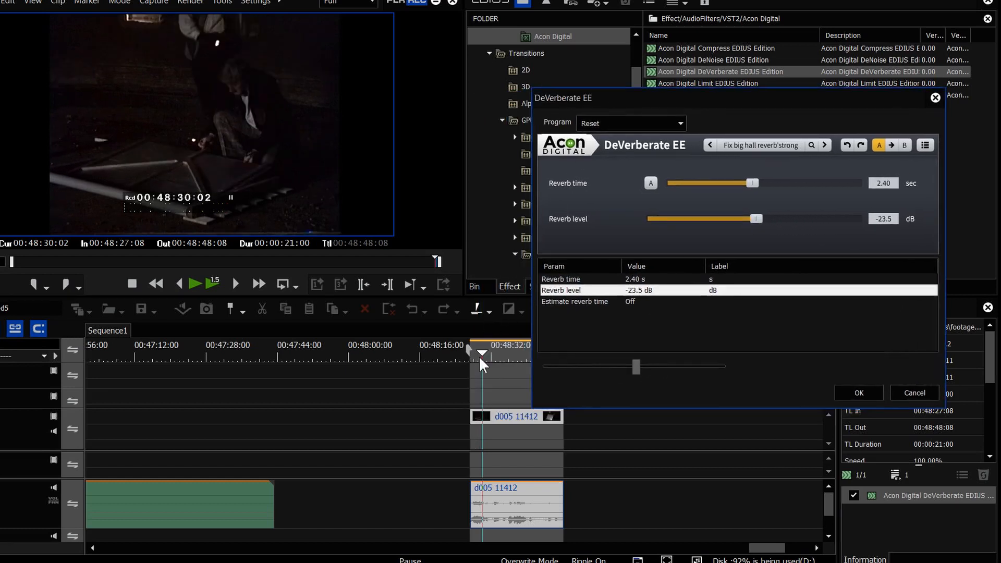
left_click_drag(479, 357, 475, 359)
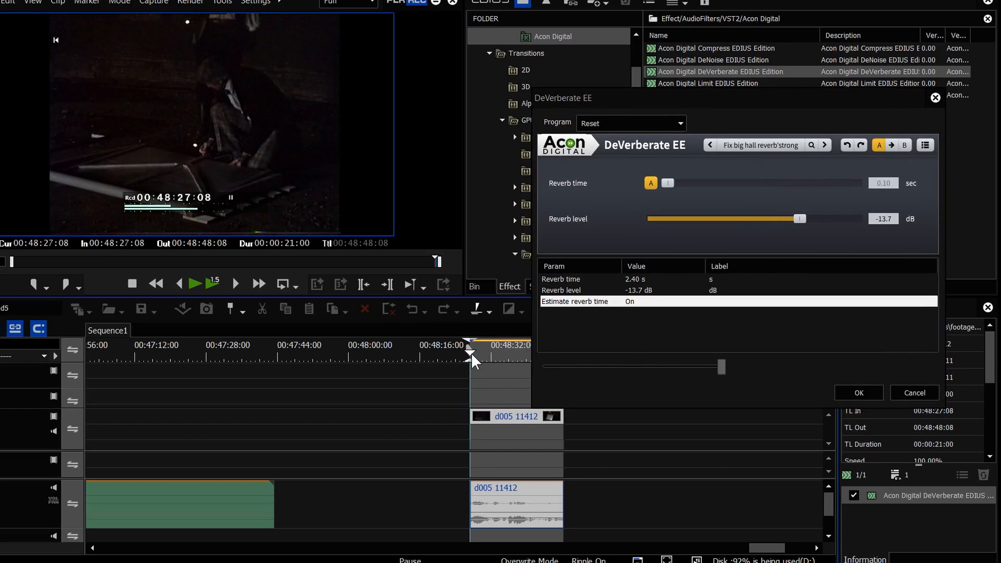
key("space")
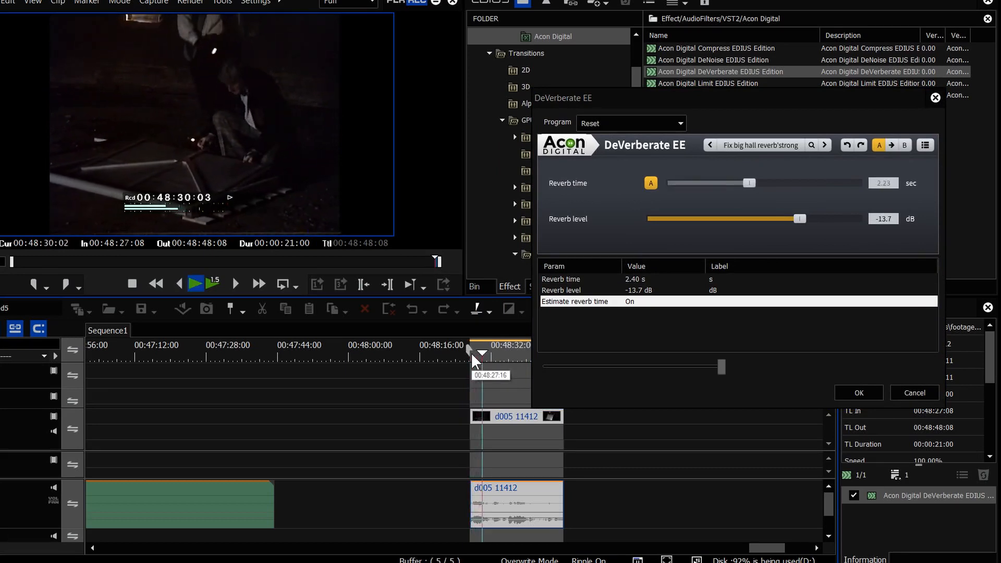
key("space")
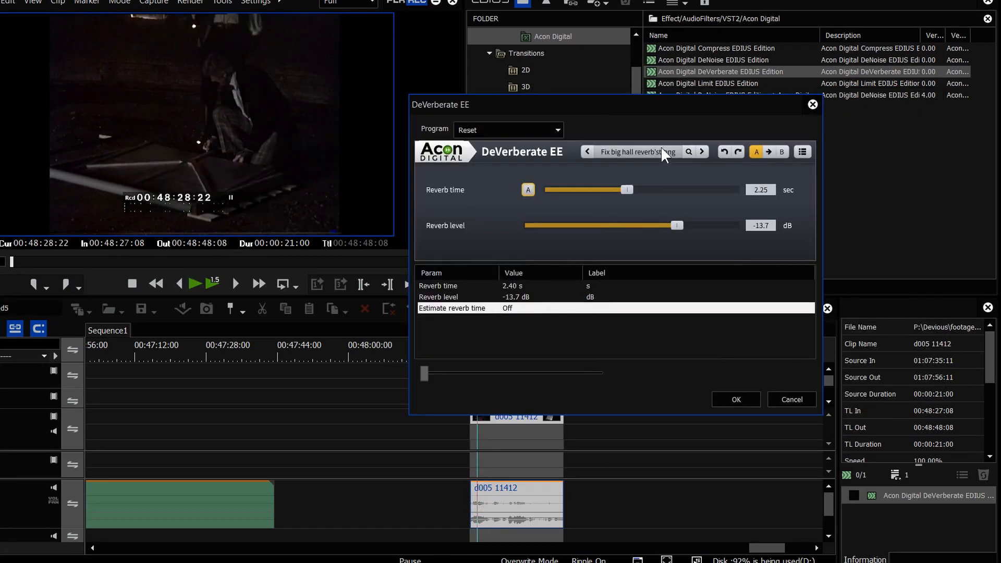
Step: Switch on DeVerberate's Estimate reverb time, set Reverb level to -12.9 dB, and accept the filter settings for the d005 11412 clip
left_click(528, 190)
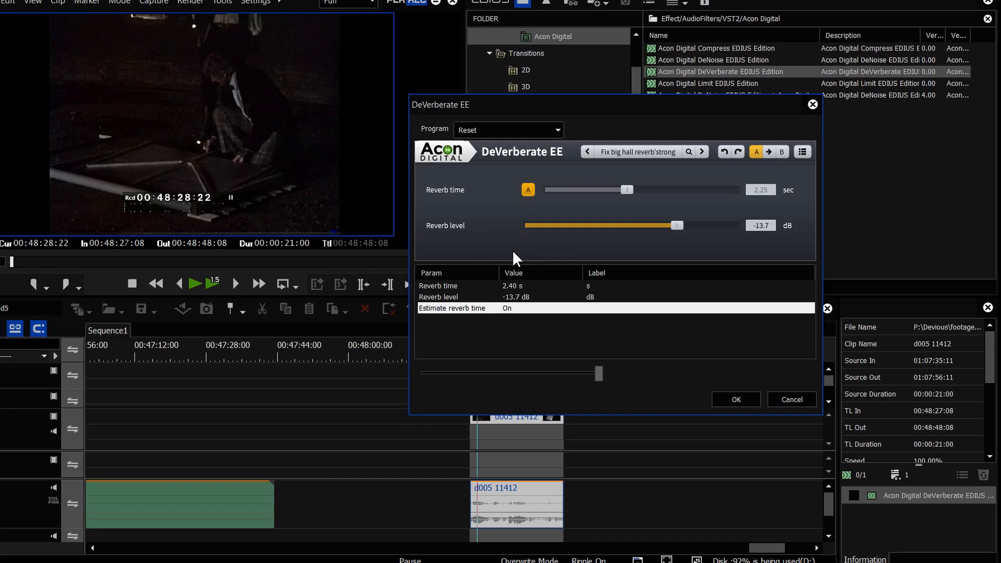
left_click_drag(677, 225, 714, 228)
left_click_drag(551, 107, 584, 59)
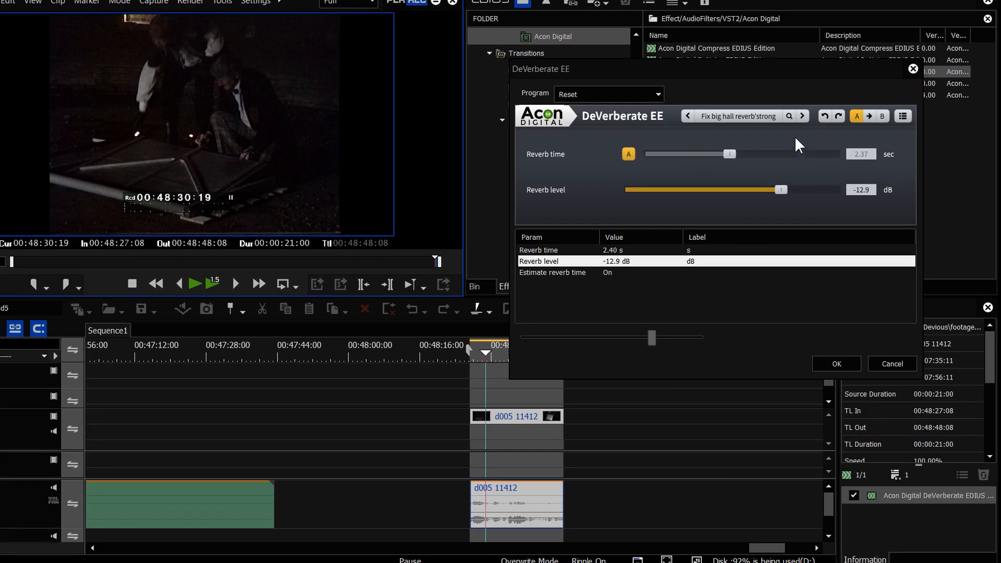
left_click(841, 362)
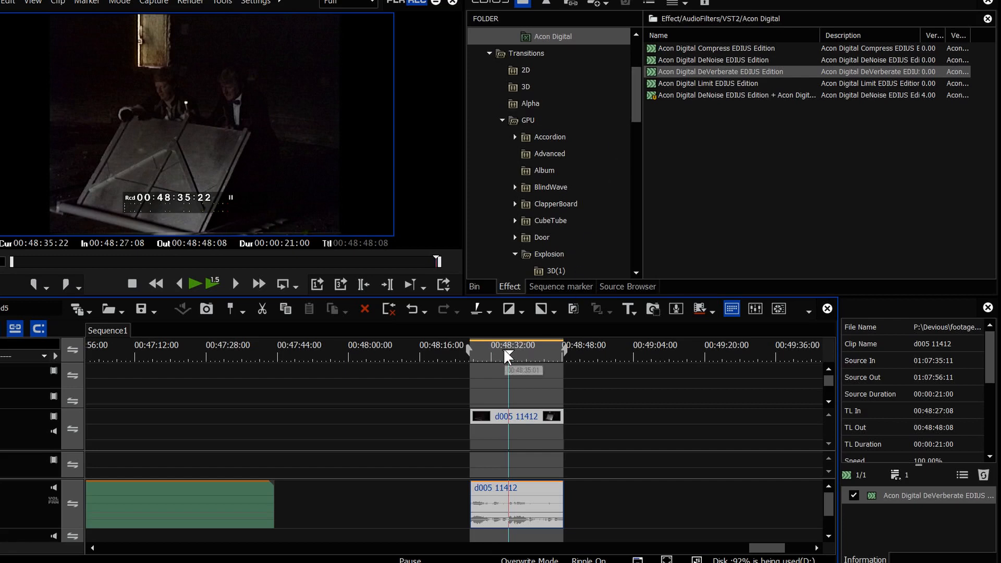
left_click(519, 350)
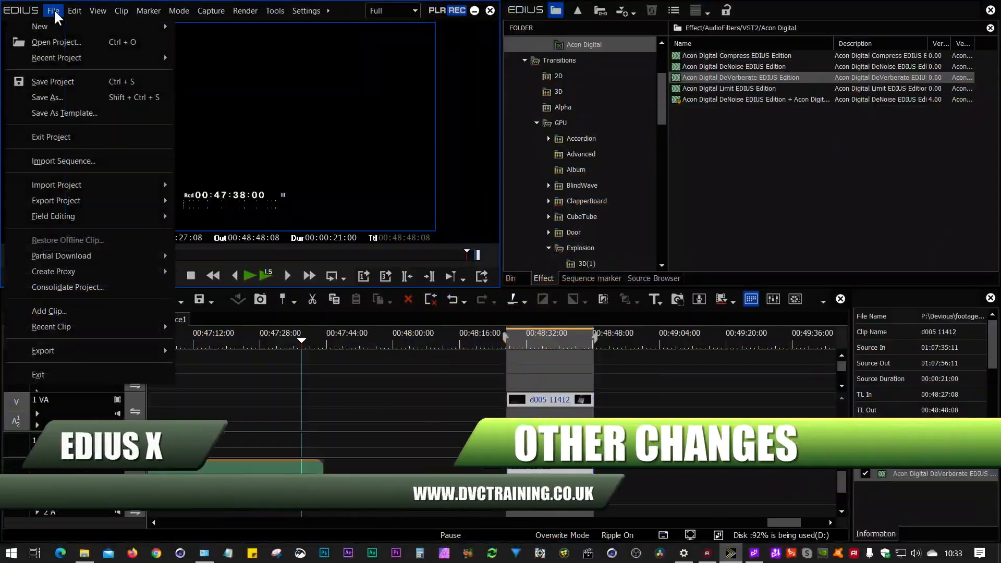
Step: Examine the H.265/HEVC and H.265/HEVC (NVIDIA) exporters in Print to File, and leave without exporting
mouse_move(81, 349)
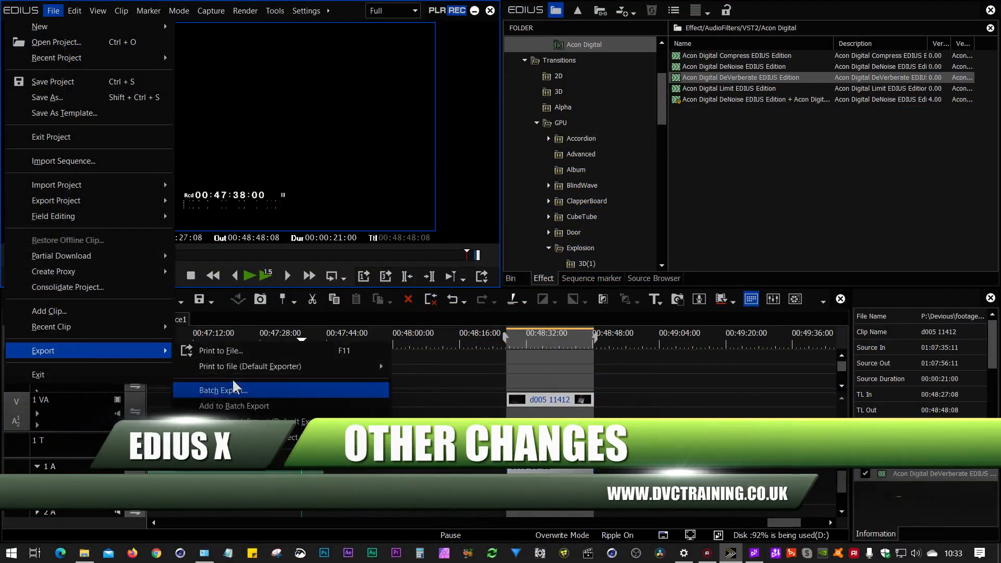
left_click(233, 351)
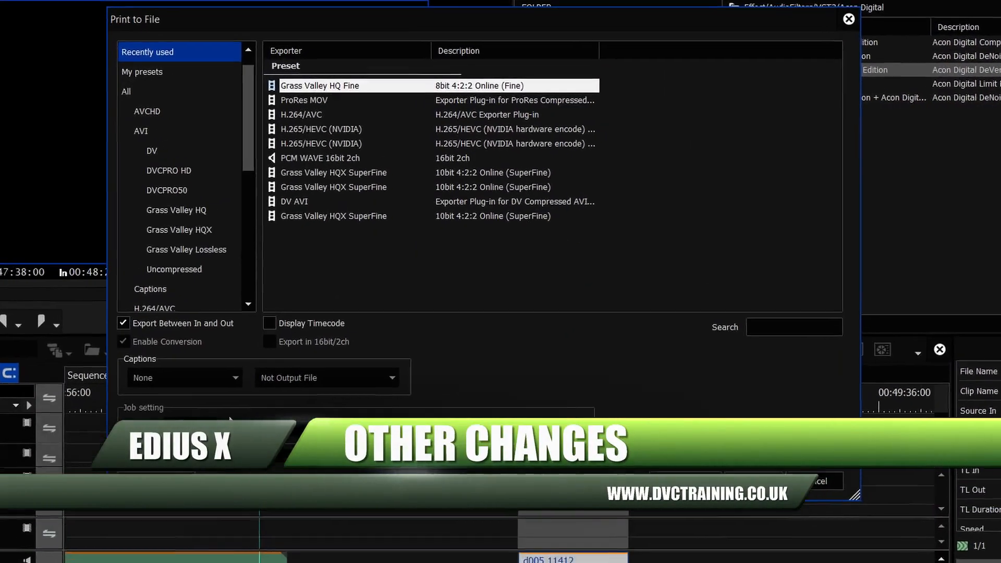
scroll(229, 210, "down", 3)
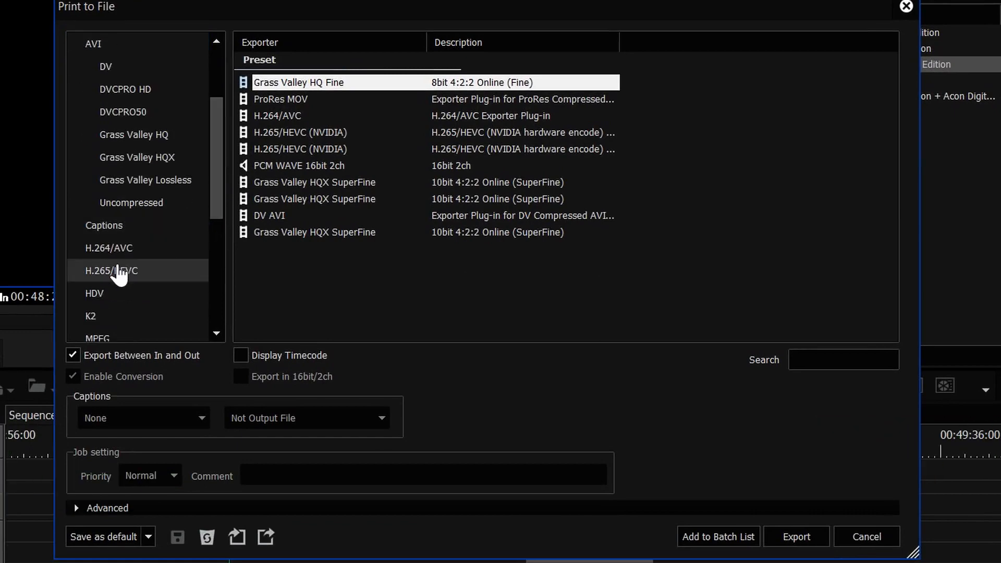
left_click(135, 258)
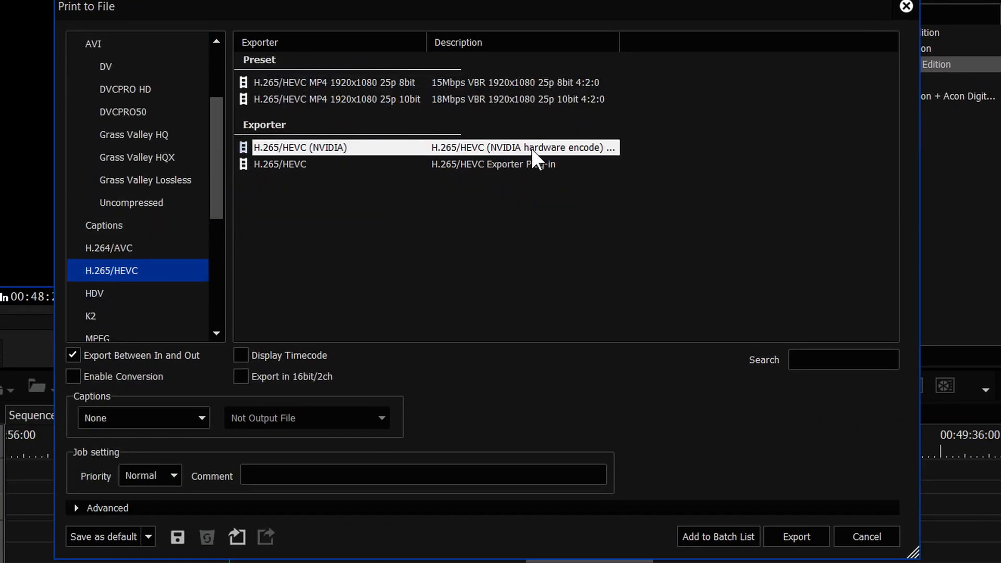
left_click(282, 164)
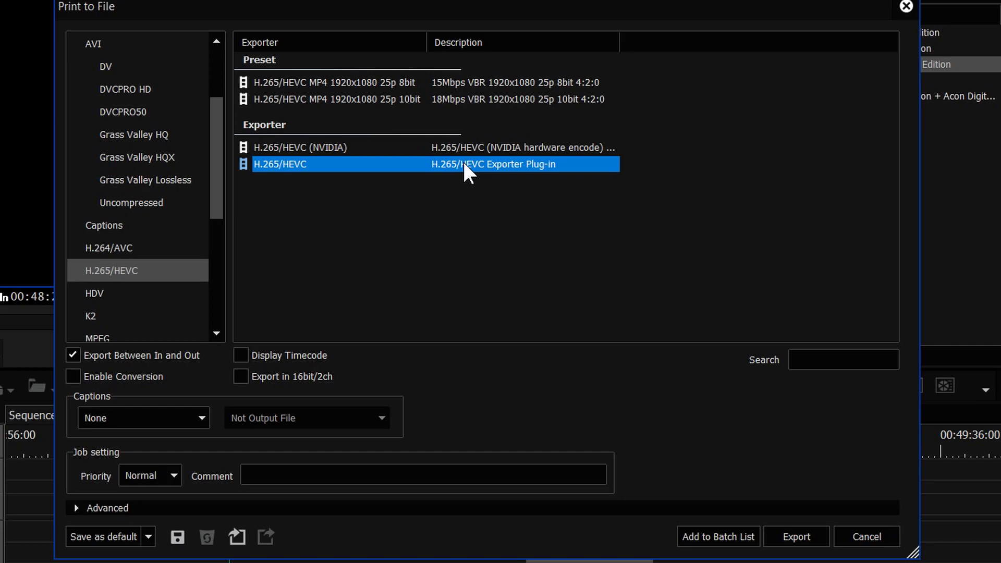
left_click(480, 147)
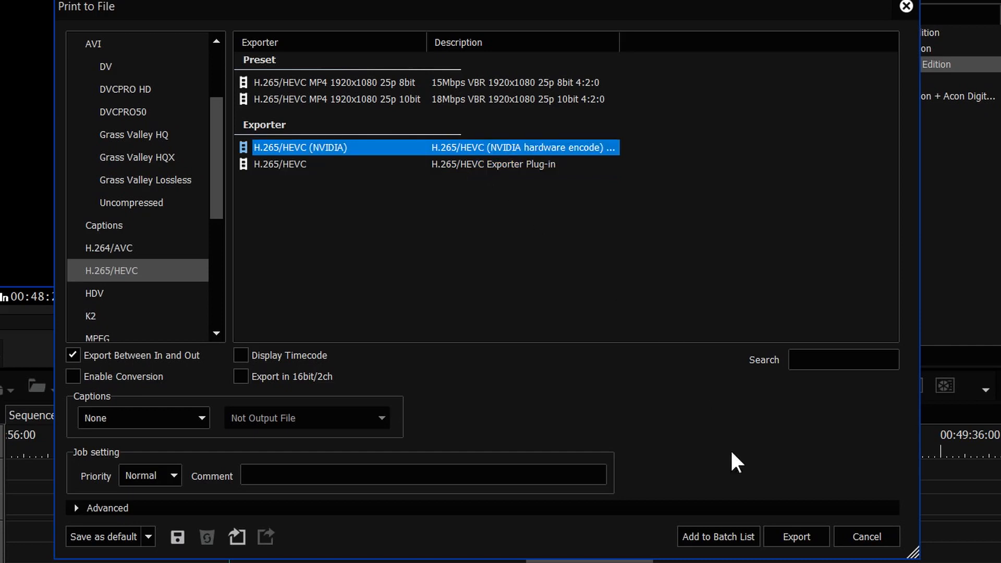
left_click(867, 537)
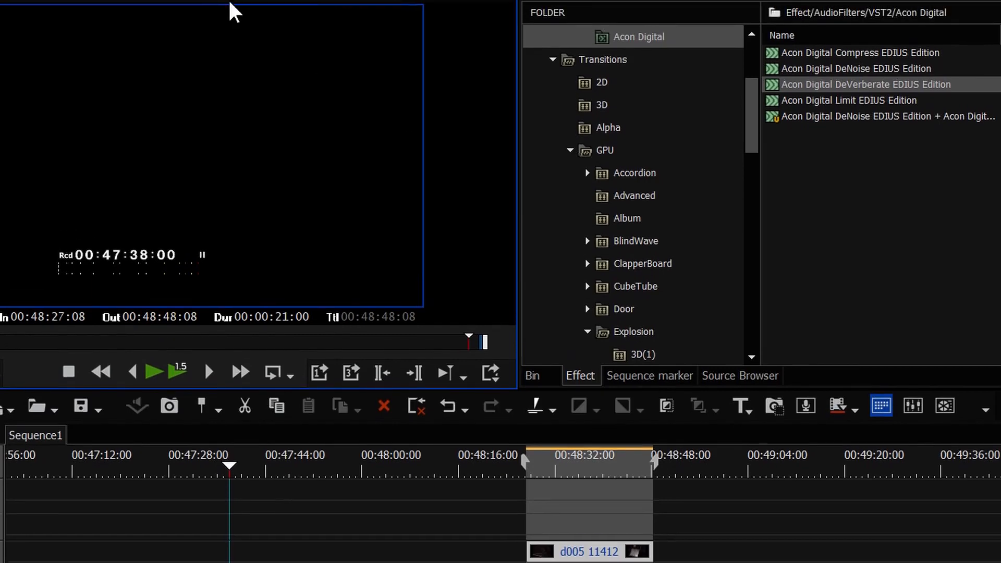
Step: Open System Settings and examine the HEVC hardware decoder option and the AVCHD options for Importer/Exporter
left_click(237, 7)
left_click(249, 38)
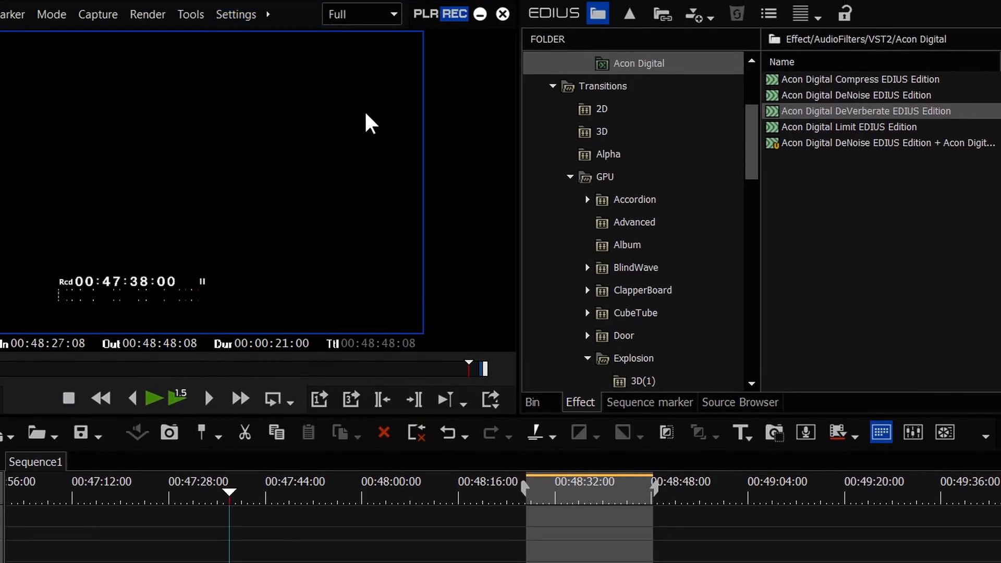
left_click(317, 212)
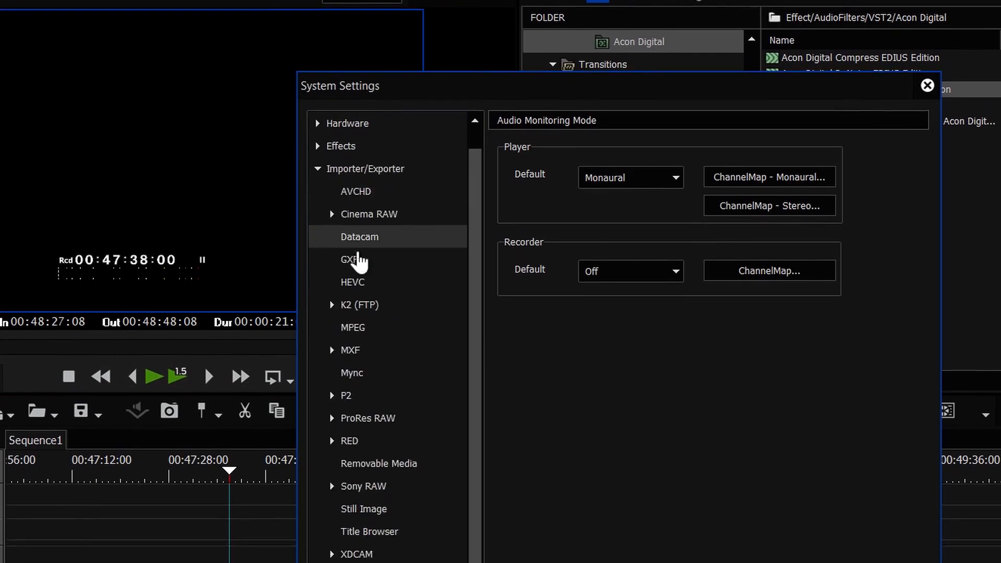
left_click(354, 282)
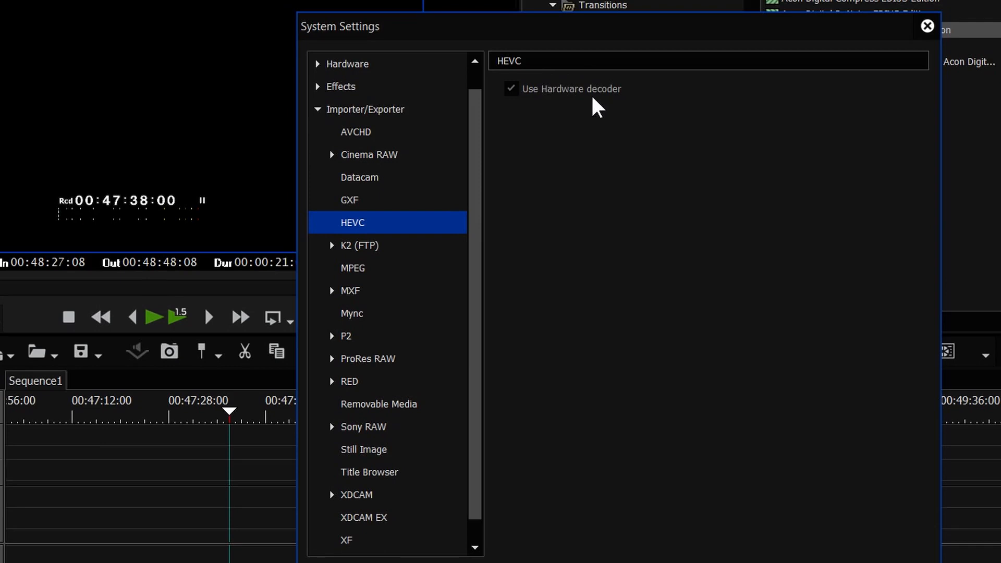
left_click(373, 137)
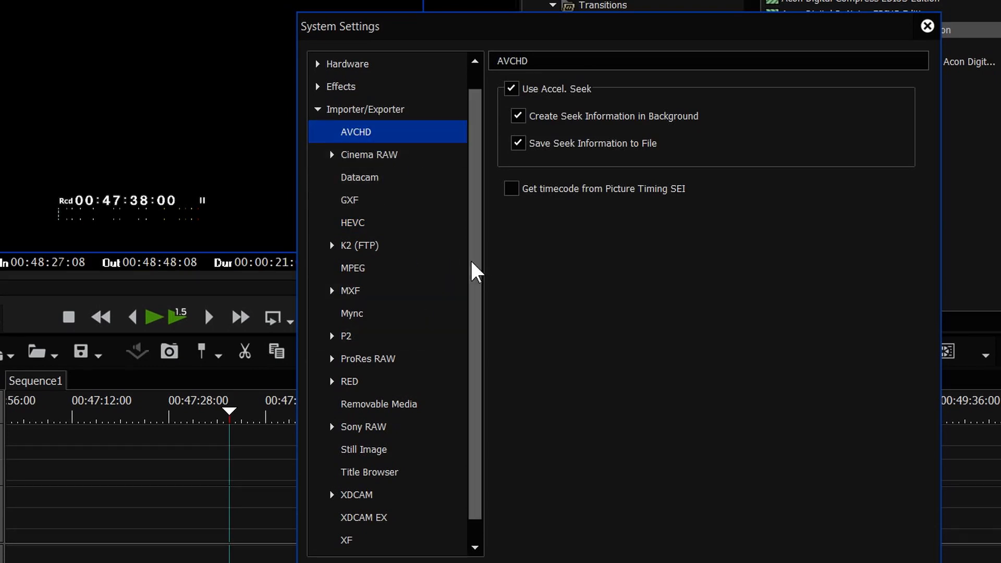
Step: Inspect the GPU choices for ProRes RAW under the Importer/Exporter settings
scroll(477, 276, "down", 1)
left_click(333, 336)
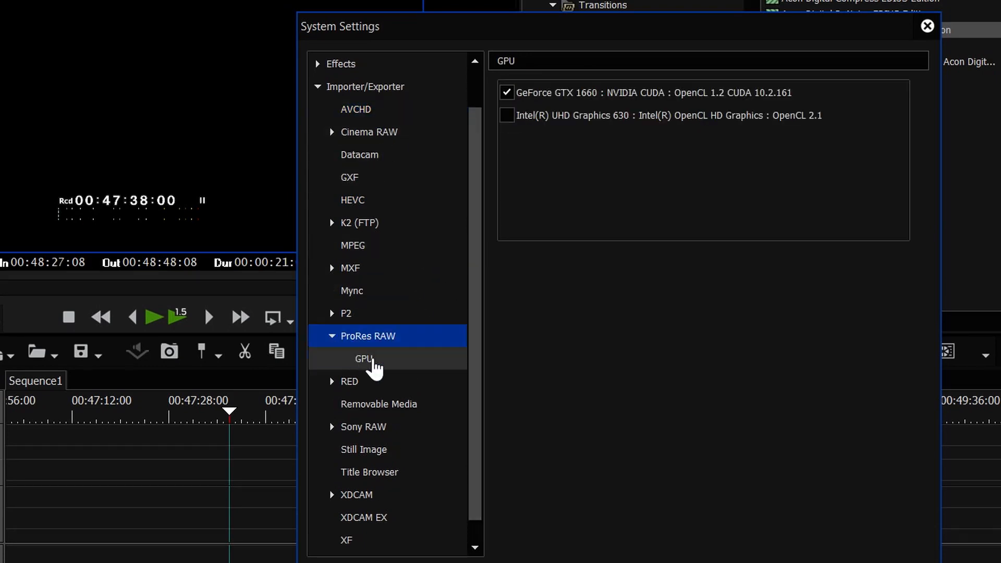
left_click(371, 361)
scroll(335, 106, "up", 2)
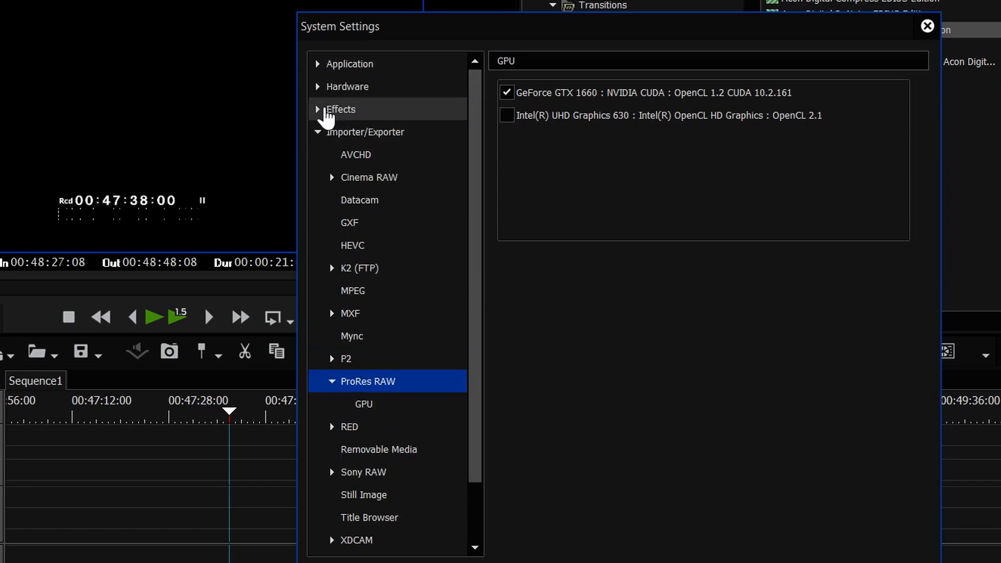
Step: Review the Effects categories, Preview Device and Device Preset hardware settings, close System Settings without changes, and put the timeline cursor at 00:47:20:21
left_click(319, 110)
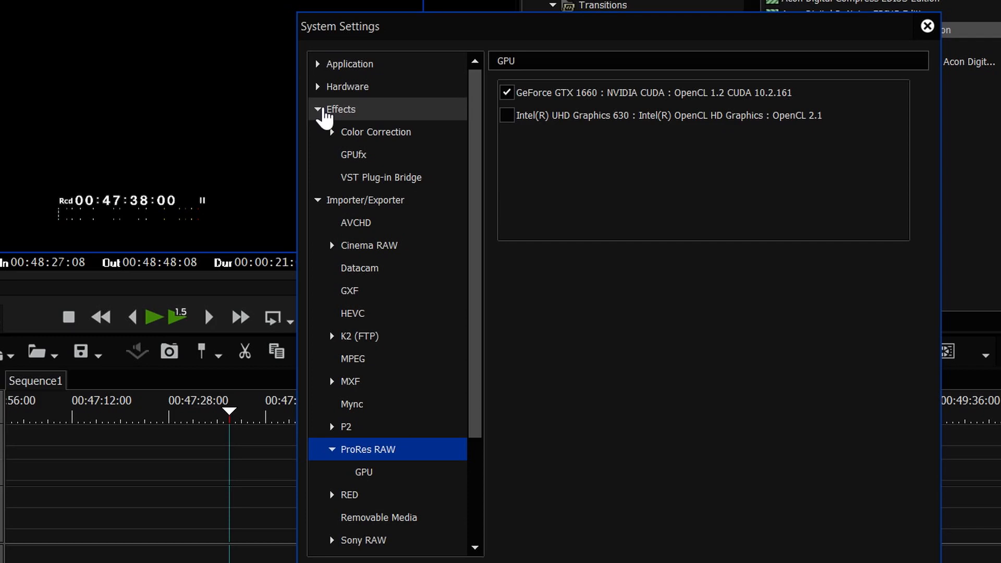
left_click(319, 86)
left_click(430, 154)
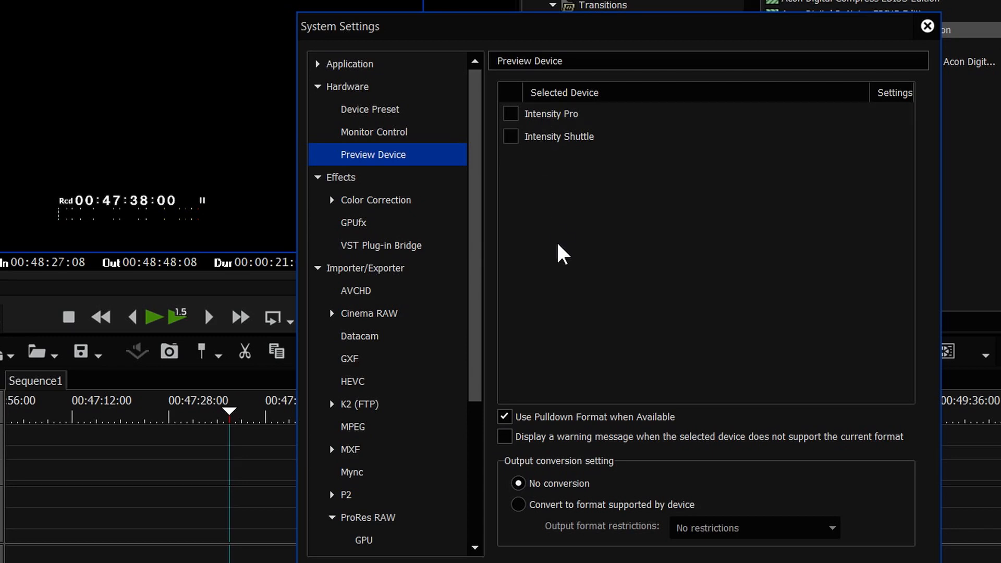
left_click(451, 110)
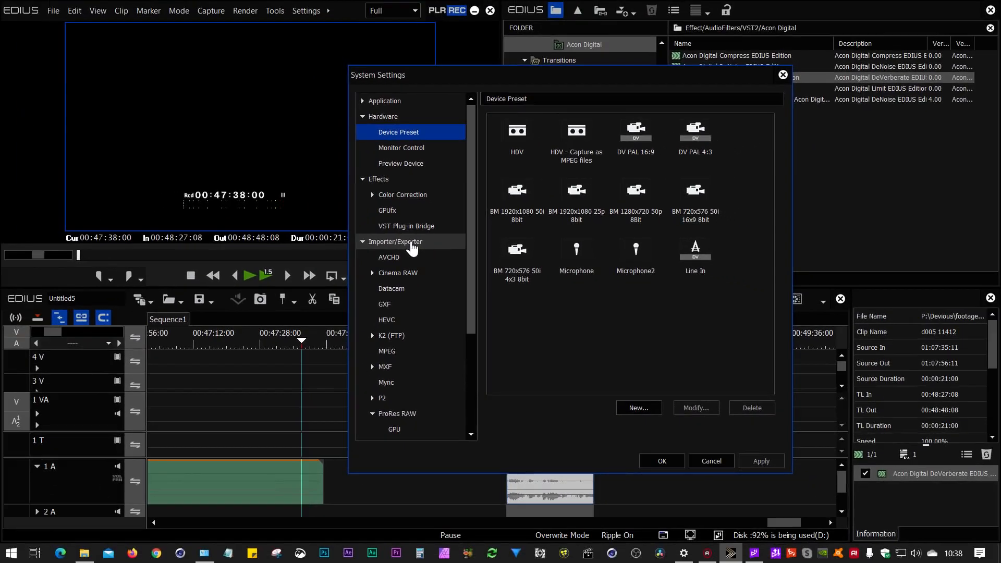
left_click(712, 461)
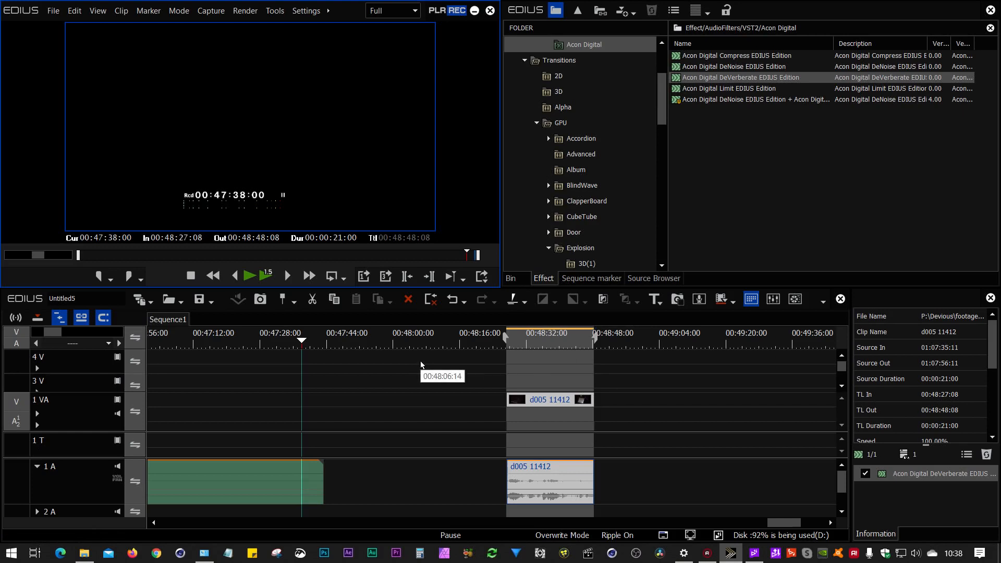
left_click(230, 343)
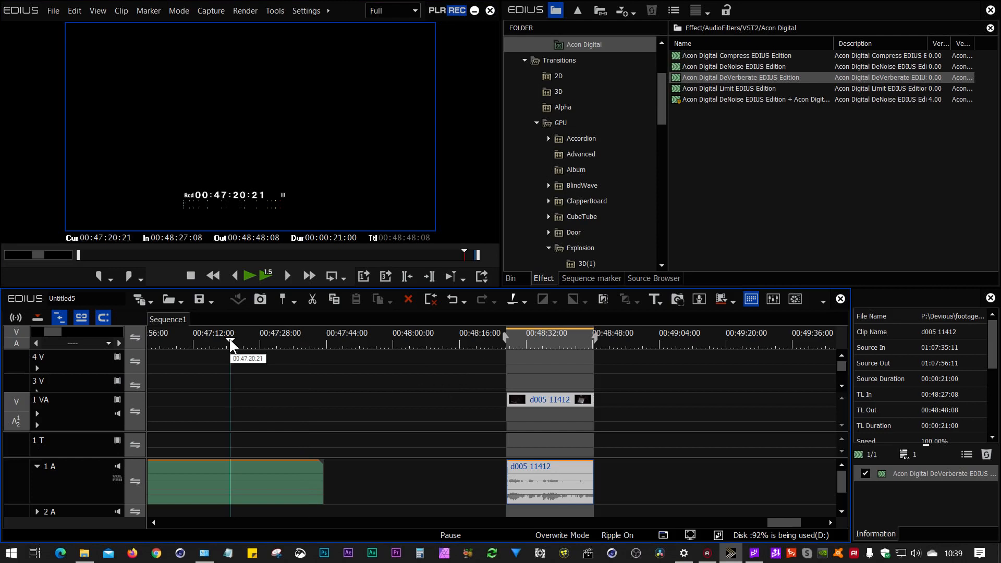